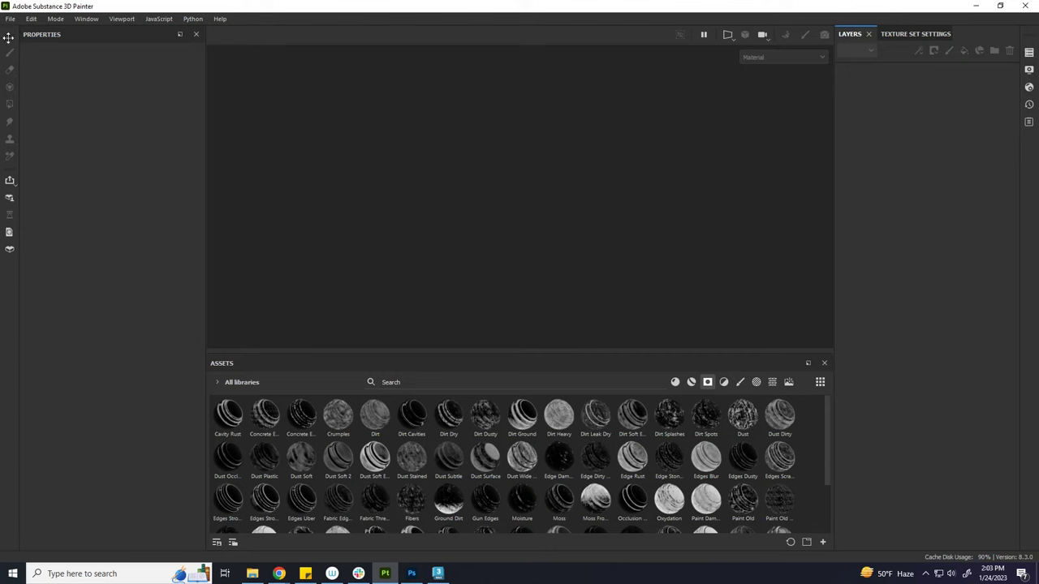
# - Create a new PBR Metallic Roughness project using the tyre_low.fbx mesh
pyautogui.click(25, 33)
pyautogui.click(483, 146)
pyautogui.click(483, 146)
pyautogui.click(460, 265)
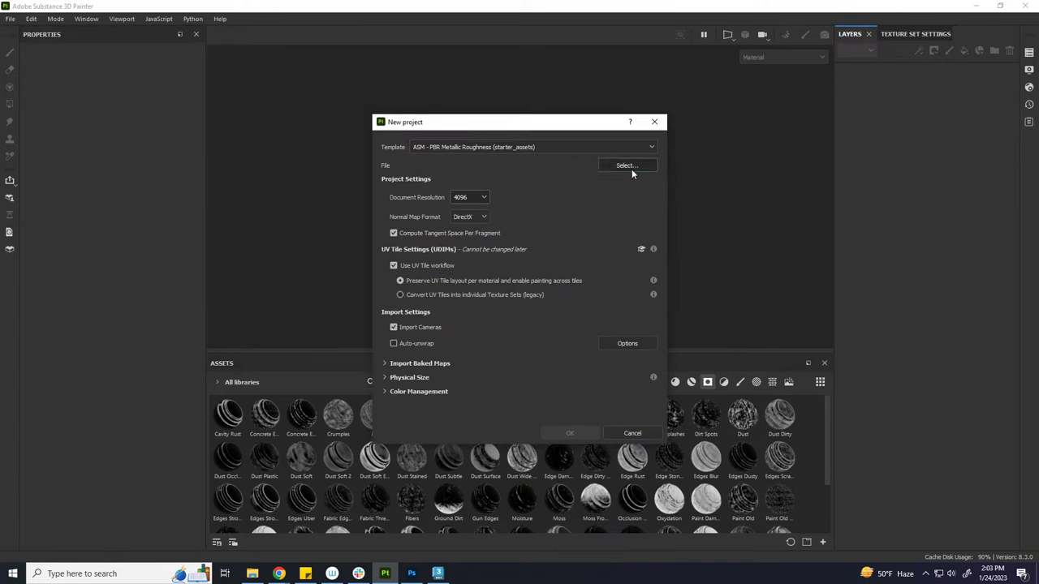
pyautogui.click(630, 168)
pyautogui.click(495, 244)
pyautogui.click(787, 400)
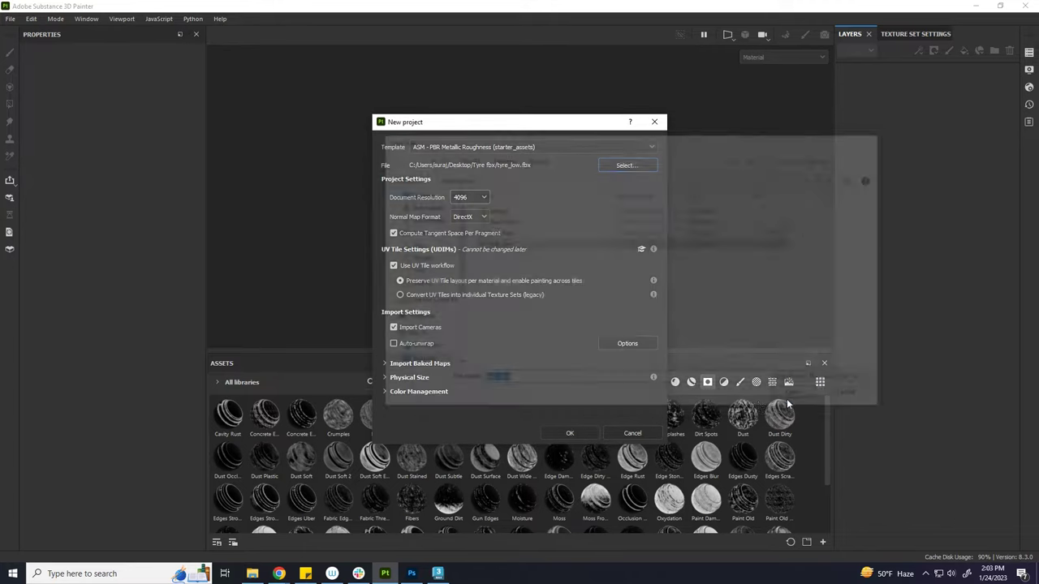
pyautogui.click(570, 434)
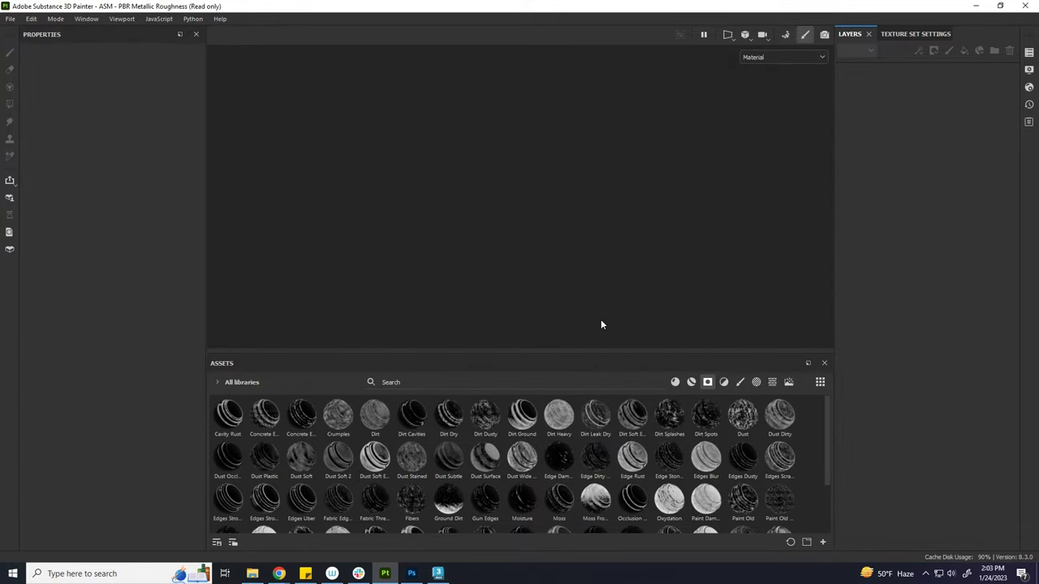
pyautogui.keyDown('alt'); pyautogui.moveTo(607, 201); pyautogui.dragTo(612, 225); pyautogui.keyUp('alt')
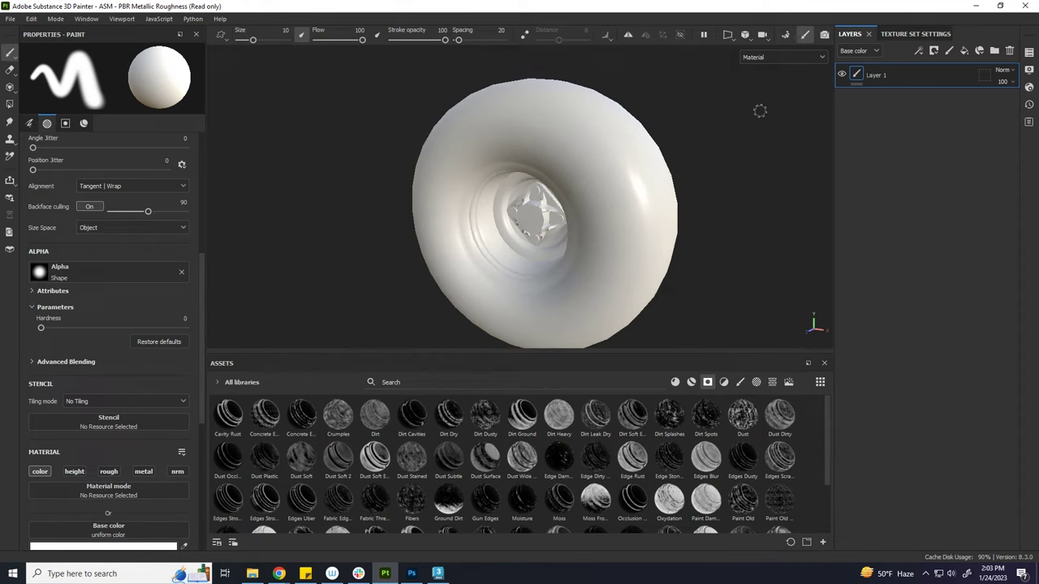
# - In Bake Mesh Maps, exclude the Thickness and ID maps and set output size to 4096
pyautogui.click(787, 34)
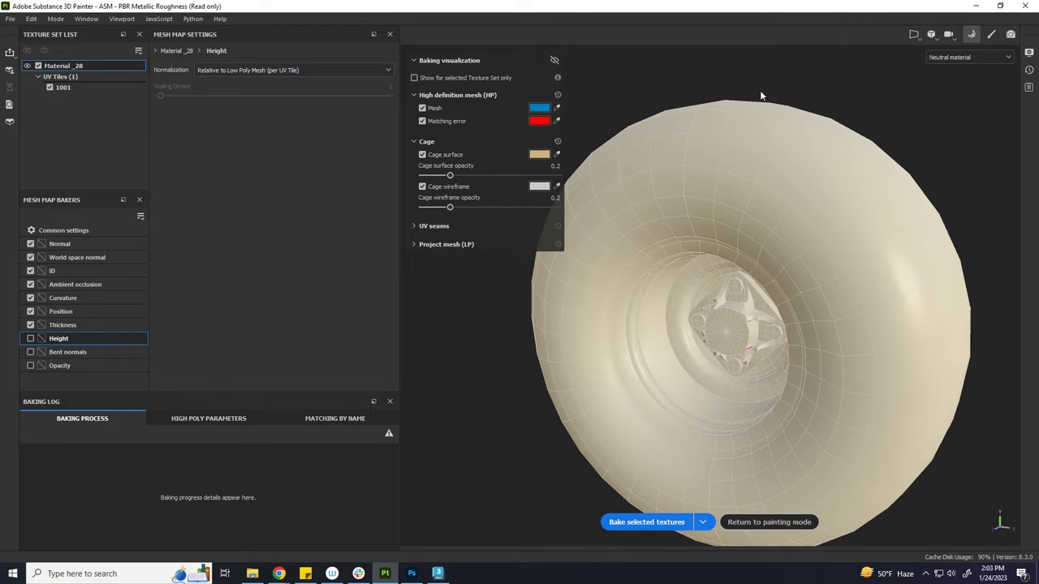
pyautogui.click(30, 325)
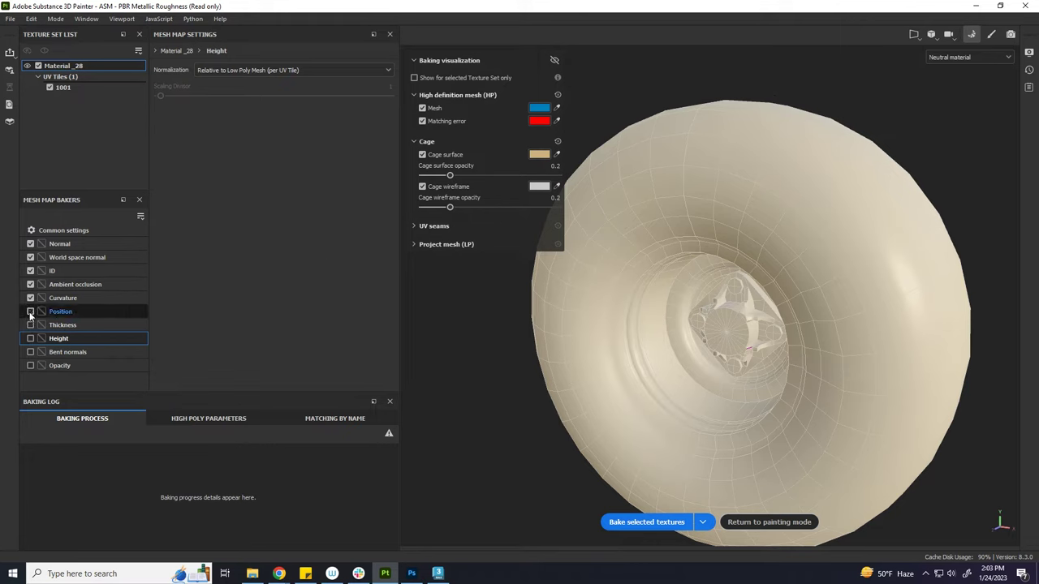
pyautogui.click(30, 271)
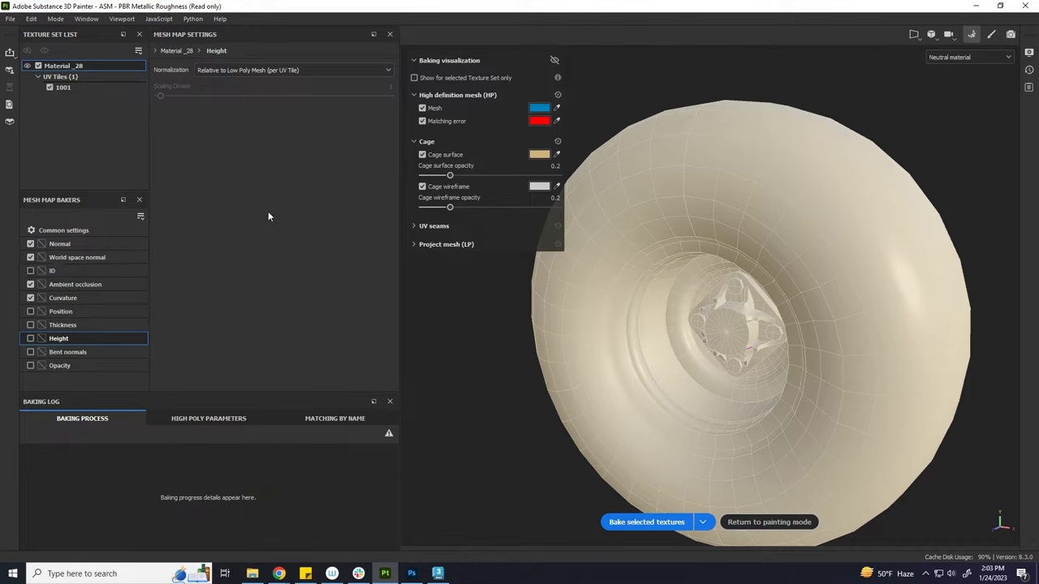
pyautogui.click(73, 230)
pyautogui.click(235, 70)
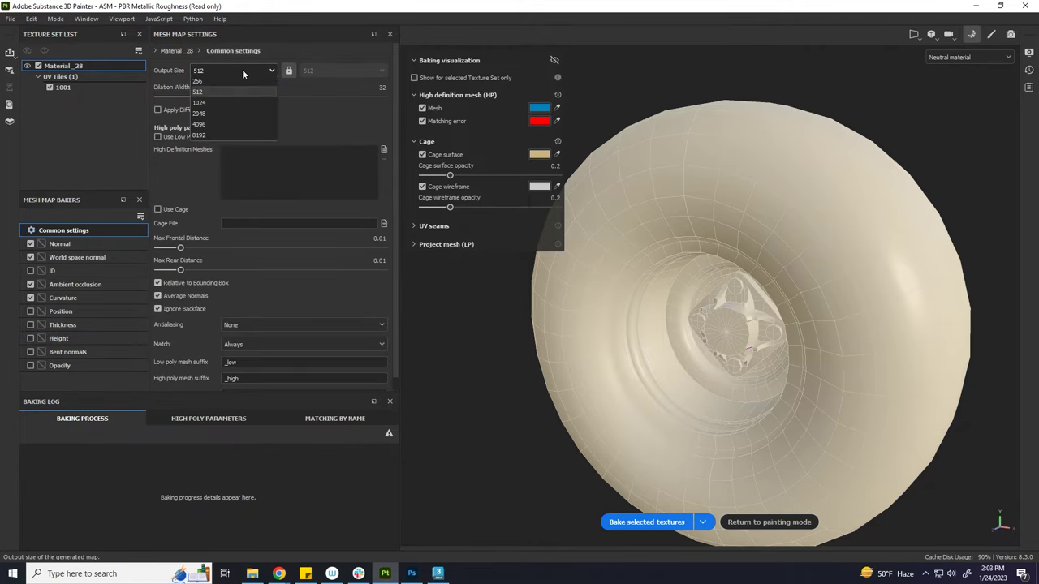
pyautogui.click(211, 158)
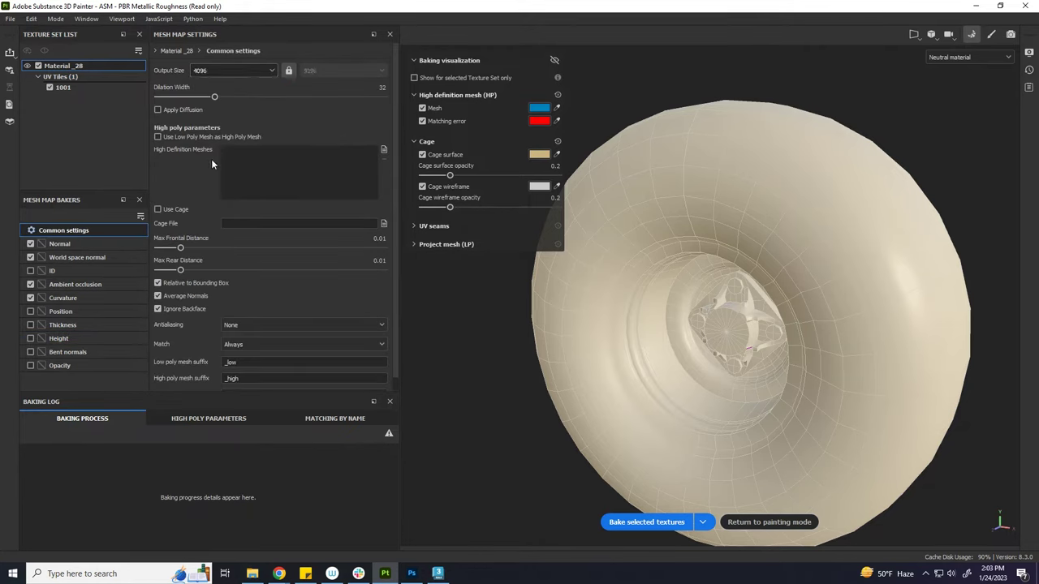
# - Add tyre_high.fbx as the high-poly mesh and bake the selected maps
pyautogui.click(387, 148)
pyautogui.click(132, 114)
pyautogui.click(428, 279)
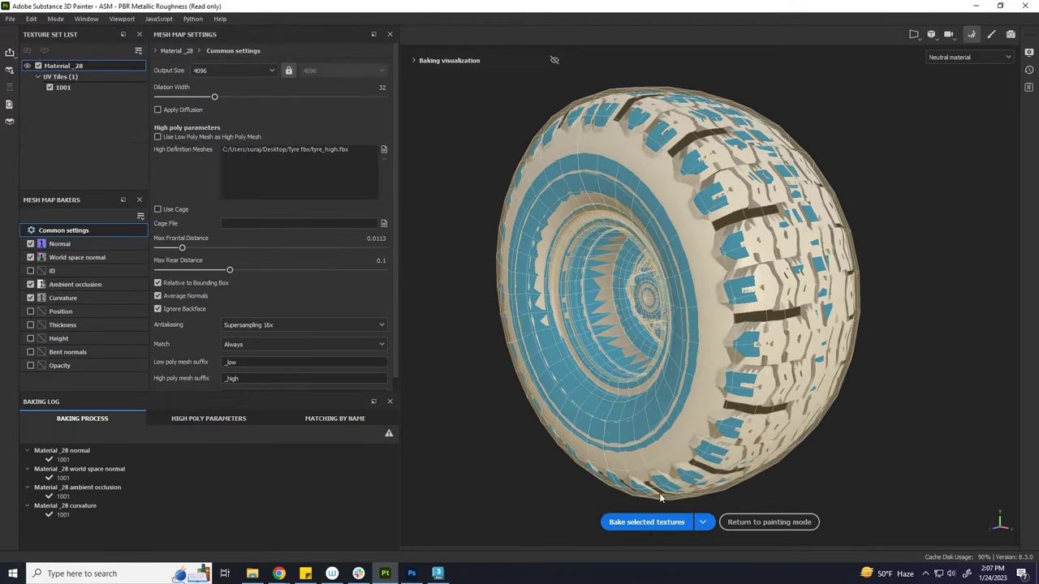
pyautogui.click(647, 522)
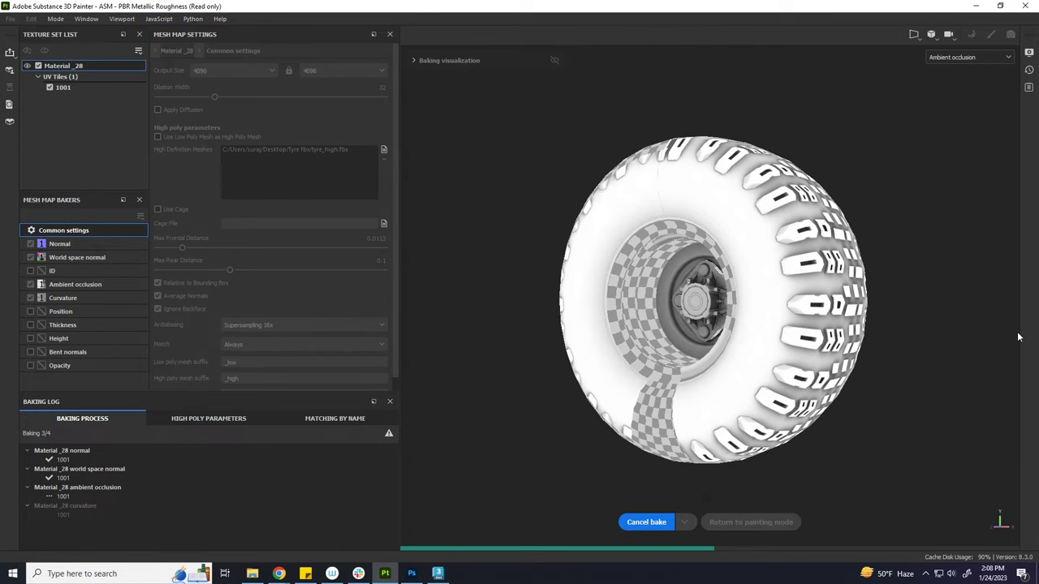
pyautogui.moveTo(725, 406)
pyautogui.keyDown('alt'); pyautogui.mouseDown()
pyautogui.moveTo(722, 332)
pyautogui.moveTo(532, 428)
pyautogui.mouseUp(); pyautogui.keyUp('alt')
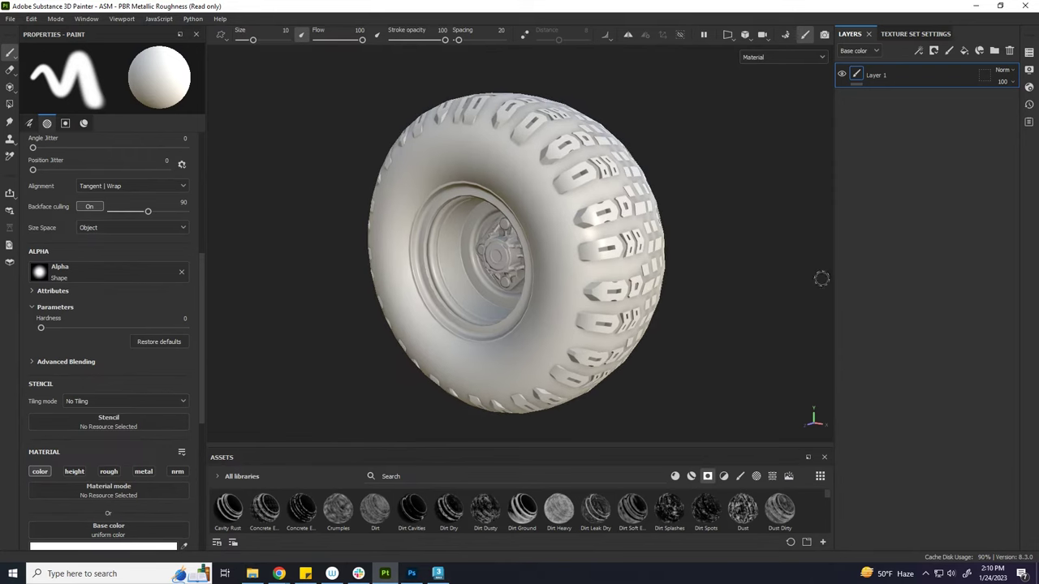
# - Search the assets for 'tire', filter to materials, and apply Rubber Tire to the tyre
pyautogui.click(915, 33)
pyautogui.click(850, 34)
pyautogui.moveTo(706, 446); pyautogui.dragTo(358, 376)
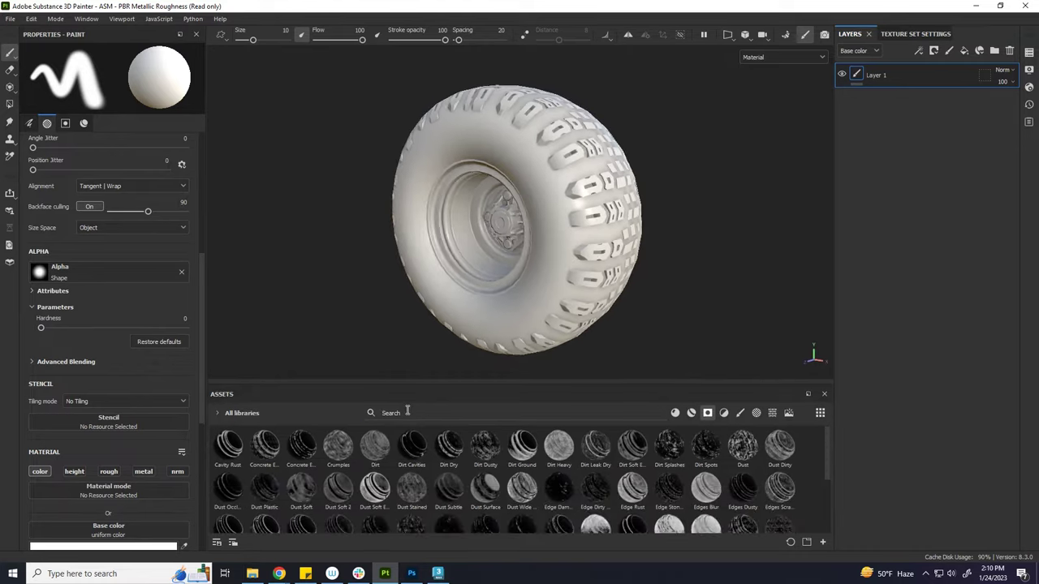
pyautogui.write('tire')
pyautogui.click(691, 414)
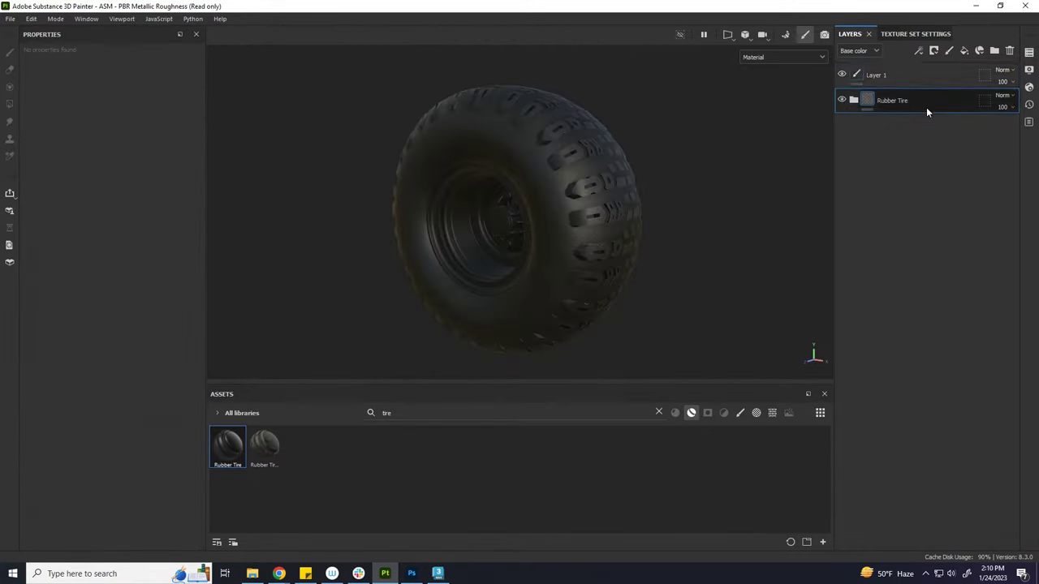
pyautogui.scroll(2, 596, 201)
pyautogui.scroll(3, 569, 239)
pyautogui.scroll(2, 569, 239)
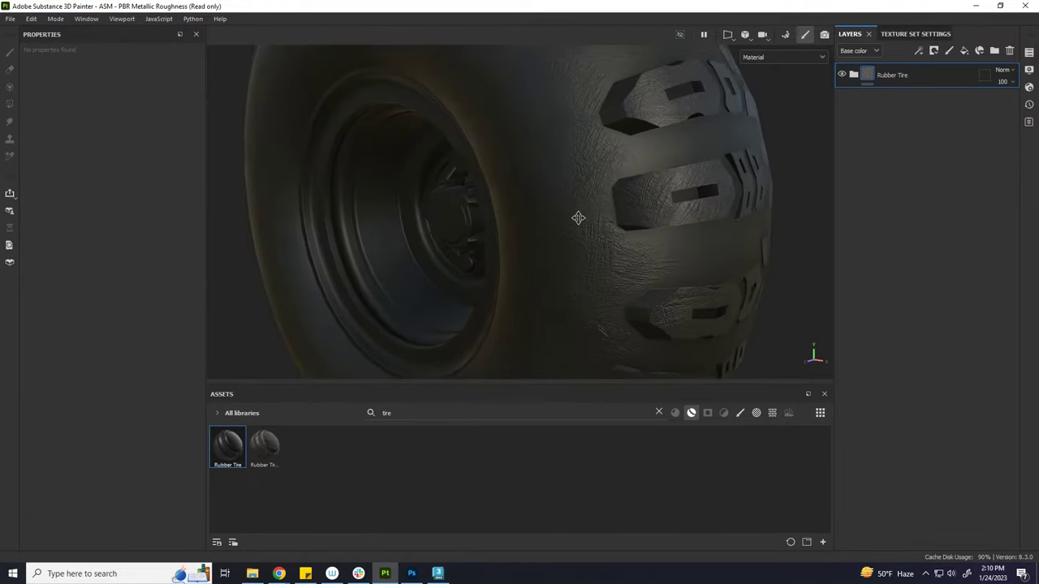
pyautogui.scroll(2, 578, 218)
pyautogui.scroll(2, 582, 197)
# - Lower the black input of the Rubber Tire Wear mask's Levels
pyautogui.click(854, 75)
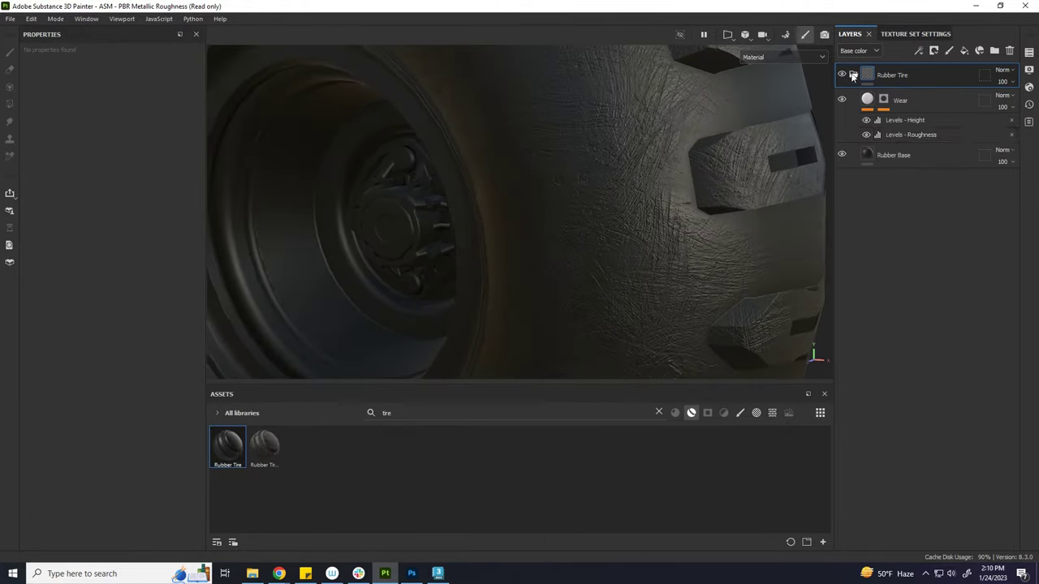
pyautogui.click(883, 99)
pyautogui.click(907, 135)
pyautogui.click(910, 120)
pyautogui.moveTo(144, 83); pyautogui.dragTo(81, 85)
# - Lower the output white point of the Wear mask's Levels
pyautogui.click(867, 99)
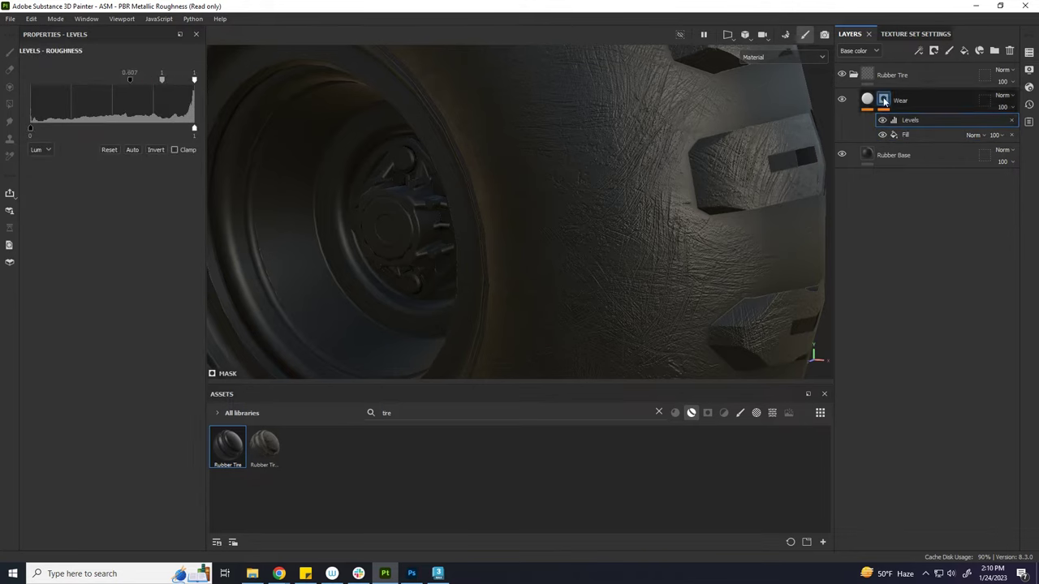
pyautogui.click(883, 100)
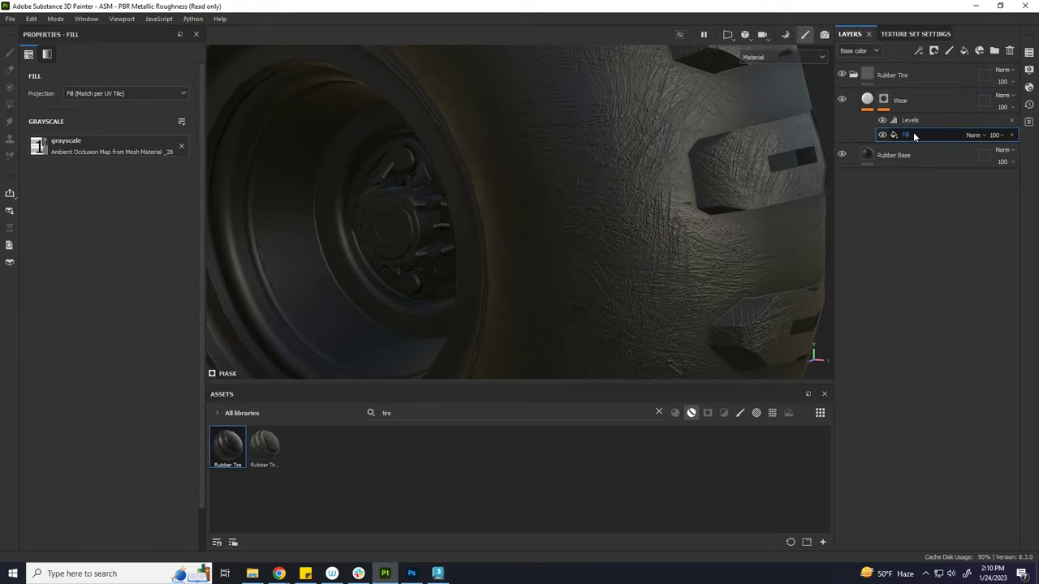
pyautogui.click(913, 121)
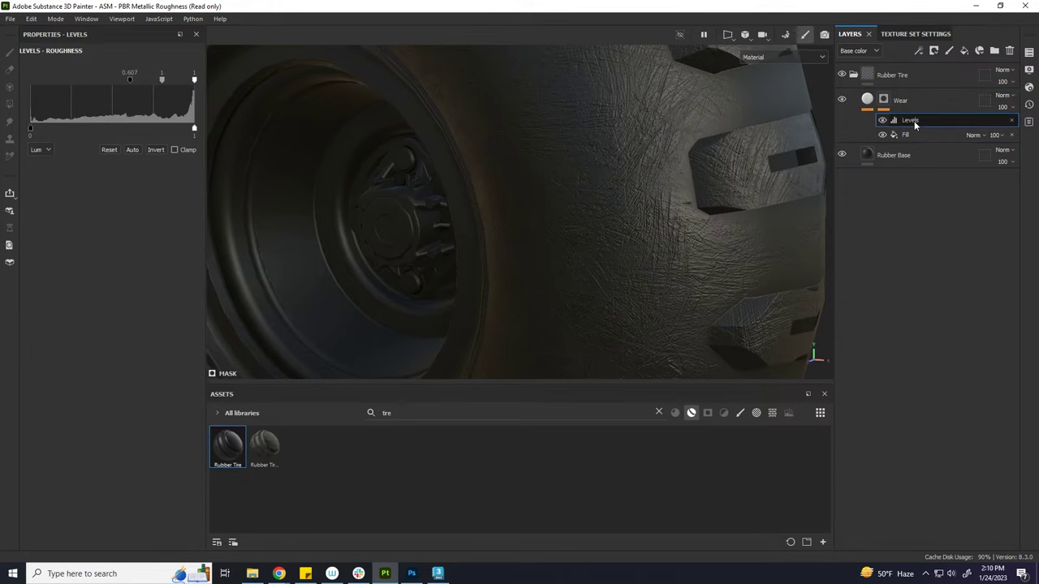
pyautogui.moveTo(194, 130)
pyautogui.mouseDown()
pyautogui.moveTo(116, 131)
pyautogui.moveTo(108, 151)
pyautogui.mouseUp()
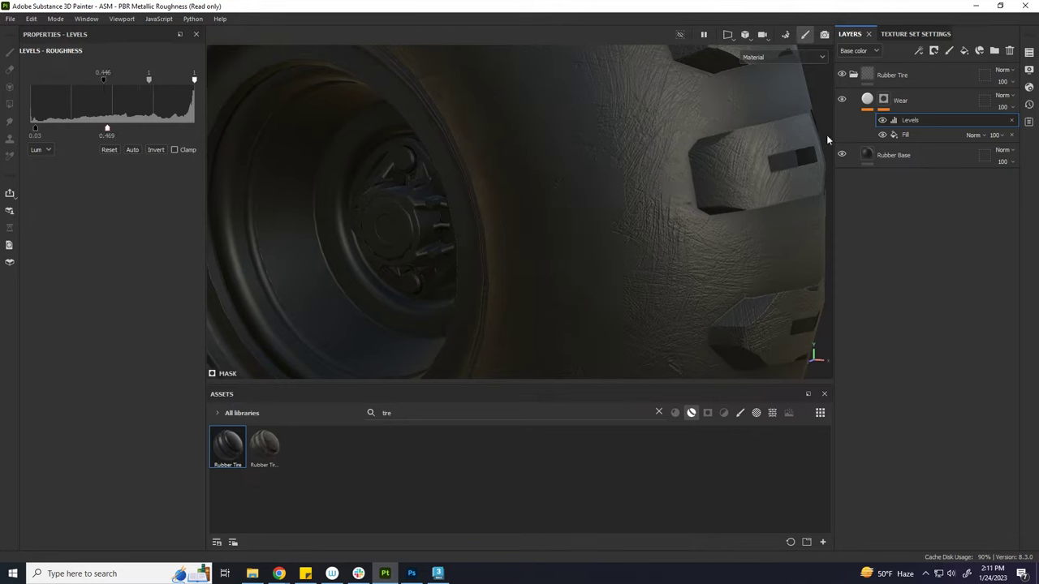
pyautogui.click(903, 134)
pyautogui.click(883, 101)
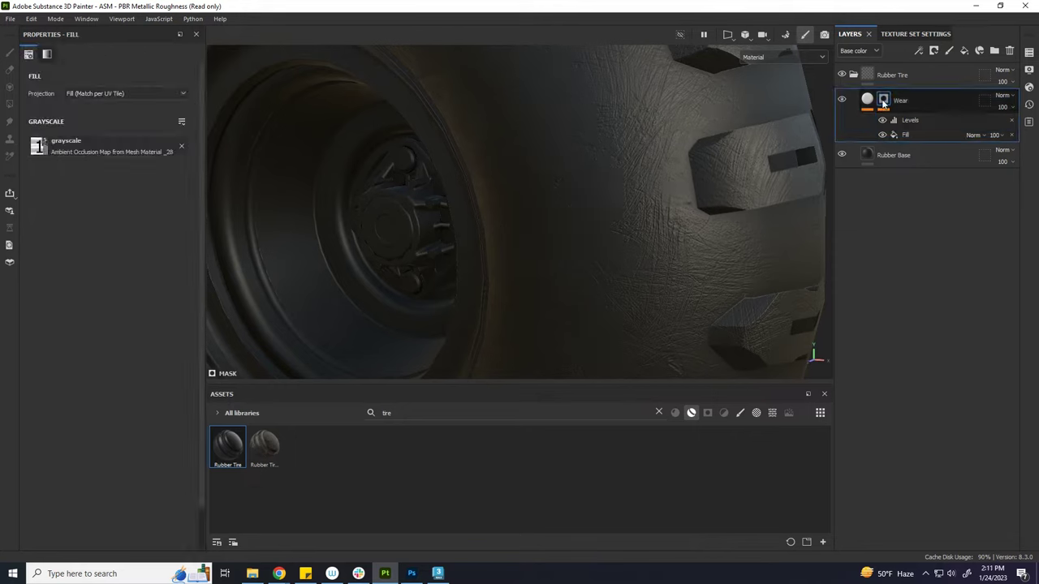
# - Set the Wear layer's Grunge Map 012 to tiling 5, balance 0.5 and contrast 0.06
pyautogui.click(867, 99)
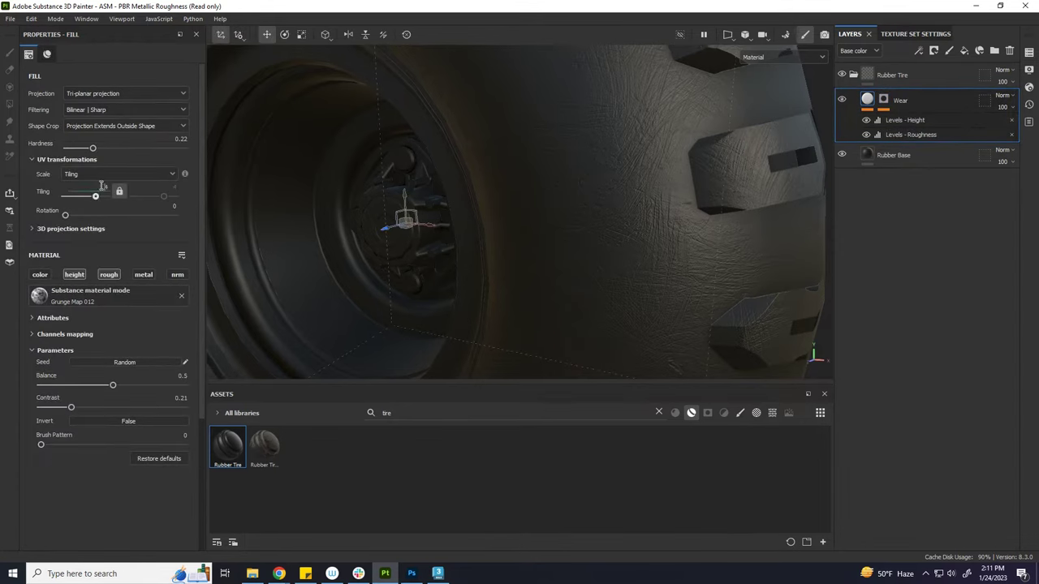
pyautogui.write('8')
pyautogui.press('Return')
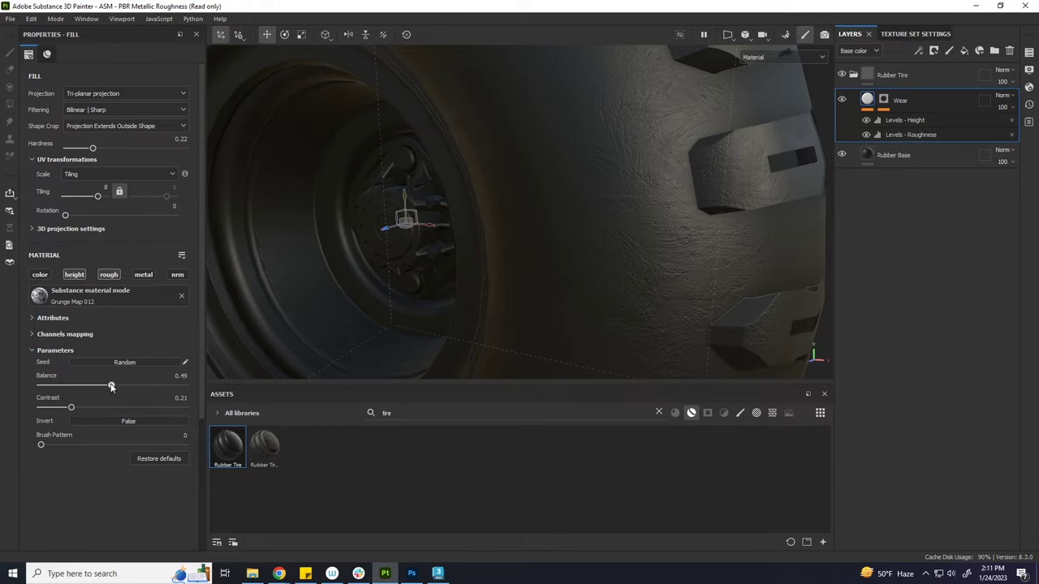
pyautogui.moveTo(50, 387)
pyautogui.mouseDown()
pyautogui.moveTo(81, 402)
pyautogui.moveTo(46, 408)
pyautogui.mouseUp()
pyautogui.keyDown('alt'); pyautogui.moveTo(574, 219); pyautogui.dragTo(593, 260); pyautogui.keyUp('alt')
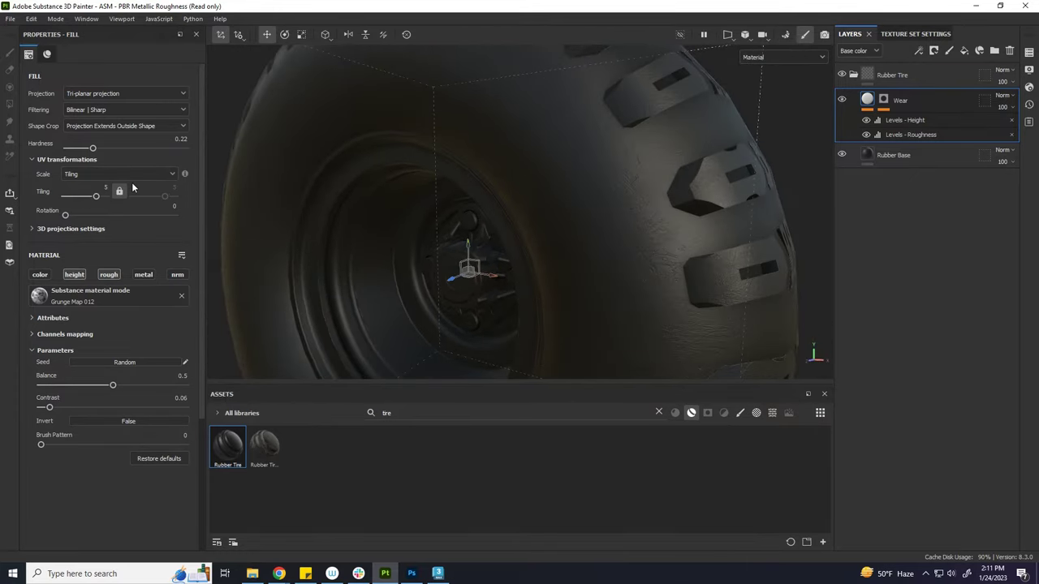
pyautogui.moveTo(584, 299)
pyautogui.keyDown('alt'); pyautogui.mouseDown()
pyautogui.moveTo(659, 259)
pyautogui.moveTo(643, 233)
pyautogui.moveTo(659, 190)
pyautogui.moveTo(621, 222)
pyautogui.moveTo(617, 158)
pyautogui.moveTo(605, 242)
pyautogui.moveTo(614, 262)
pyautogui.mouseUp(); pyautogui.keyUp('alt')
pyautogui.click(917, 73)
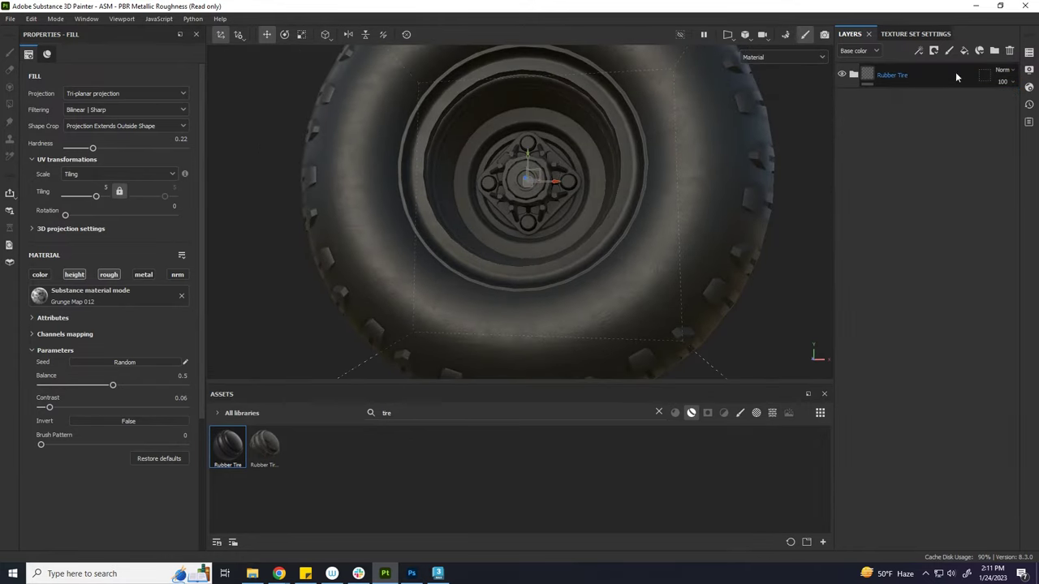
# - Add a fill layer at the top, group it into a Details folder, and rename it Lines
pyautogui.click(966, 52)
pyautogui.moveTo(890, 99)
pyautogui.mouseDown()
pyautogui.moveTo(896, 67)
pyautogui.moveTo(890, 74)
pyautogui.mouseUp()
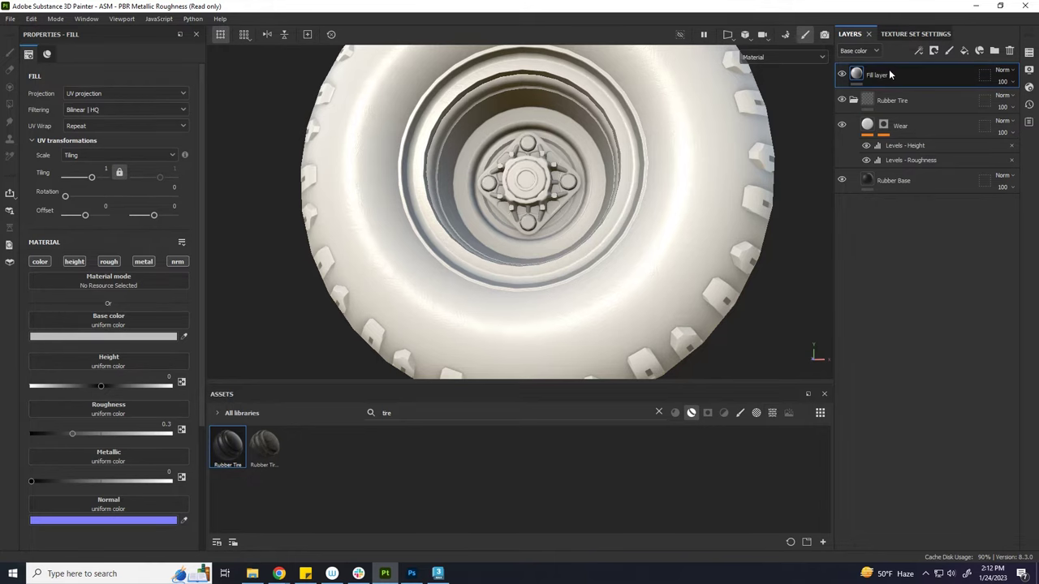
pyautogui.hotkey('ctrl', 'g')
pyautogui.write('Details')
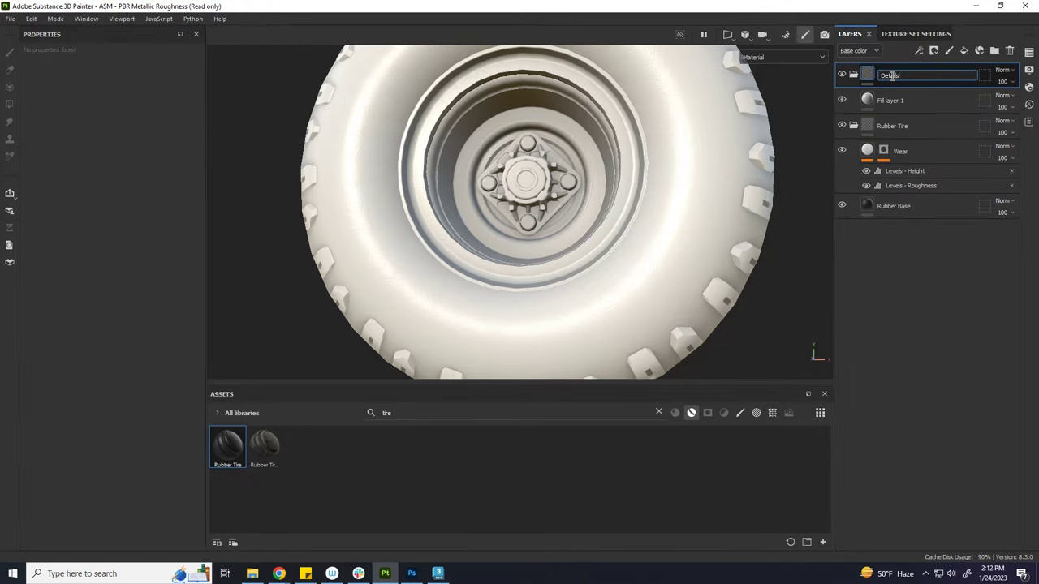
pyautogui.press('Return')
pyautogui.click(892, 101)
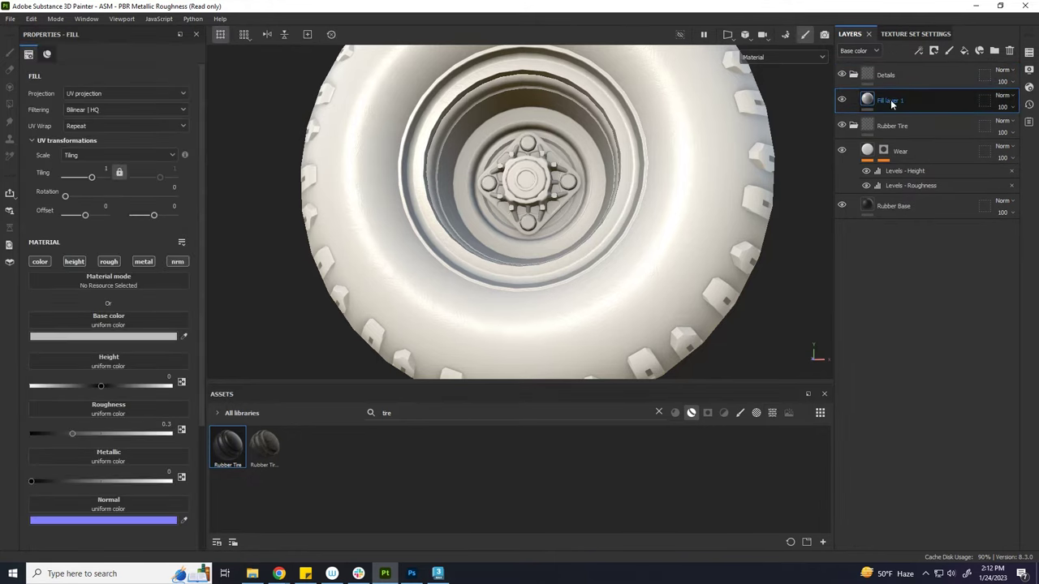
pyautogui.doubleClick(892, 101)
pyautogui.write('s')
pyautogui.press('Return')
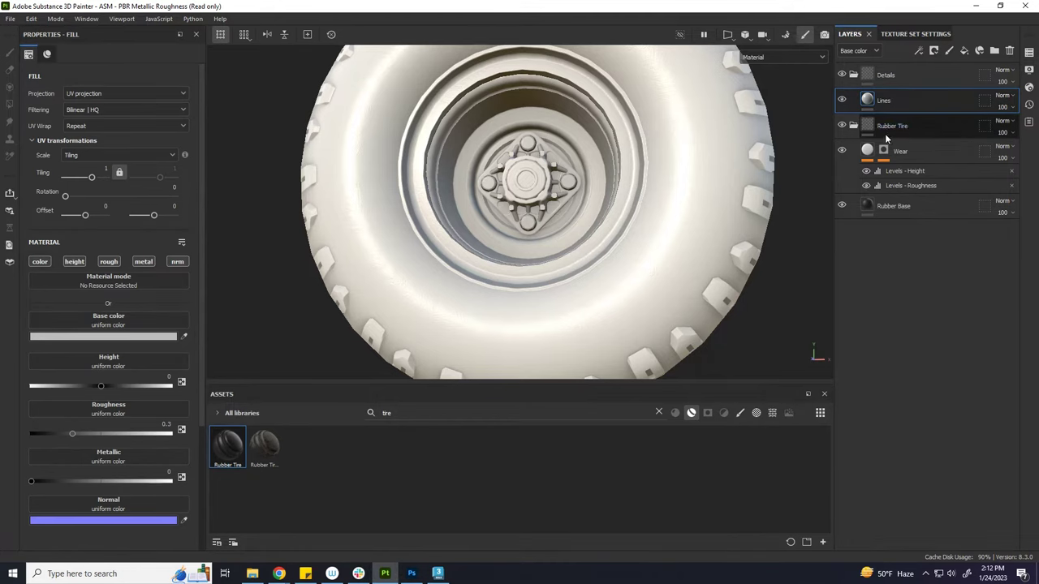
# - Preview tyre name.png from Tyre fbx > Images and drag it into Substance Painter
pyautogui.moveTo(615, 198)
pyautogui.keyDown('alt'); pyautogui.mouseDown()
pyautogui.moveTo(602, 193)
pyautogui.moveTo(613, 165)
pyautogui.moveTo(586, 195)
pyautogui.mouseUp(); pyautogui.keyUp('alt')
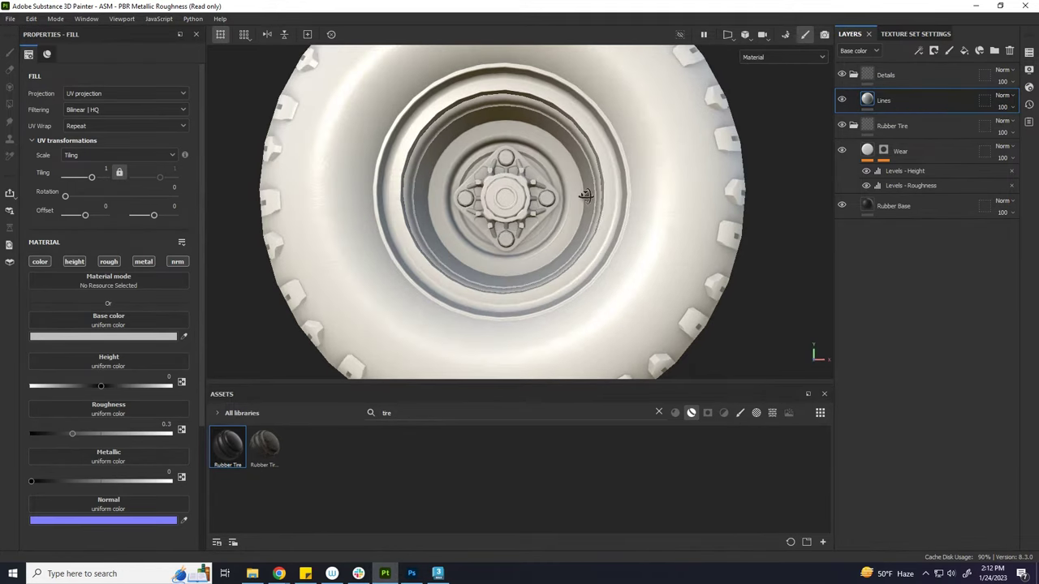
pyautogui.hotkey('alt', 'Tab')
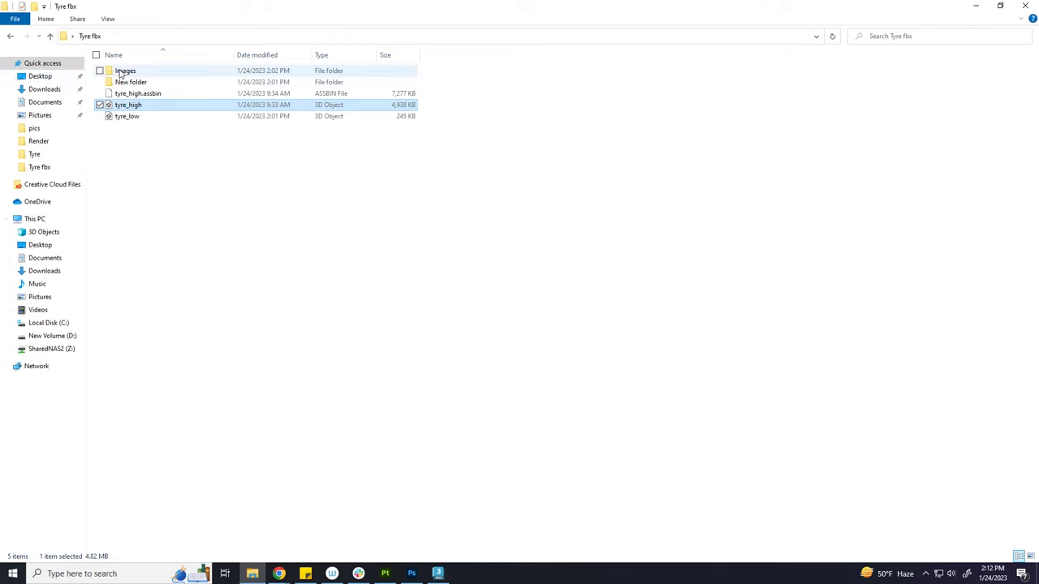
pyautogui.doubleClick(111, 70)
pyautogui.doubleClick(121, 81)
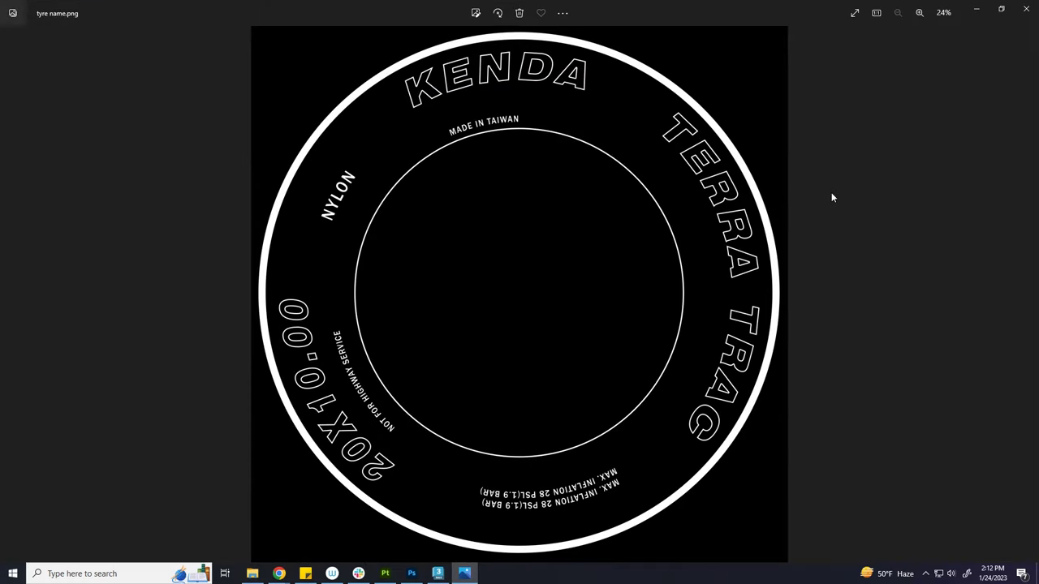
pyautogui.click(1026, 8)
pyautogui.moveTo(122, 81); pyautogui.dragTo(392, 579)
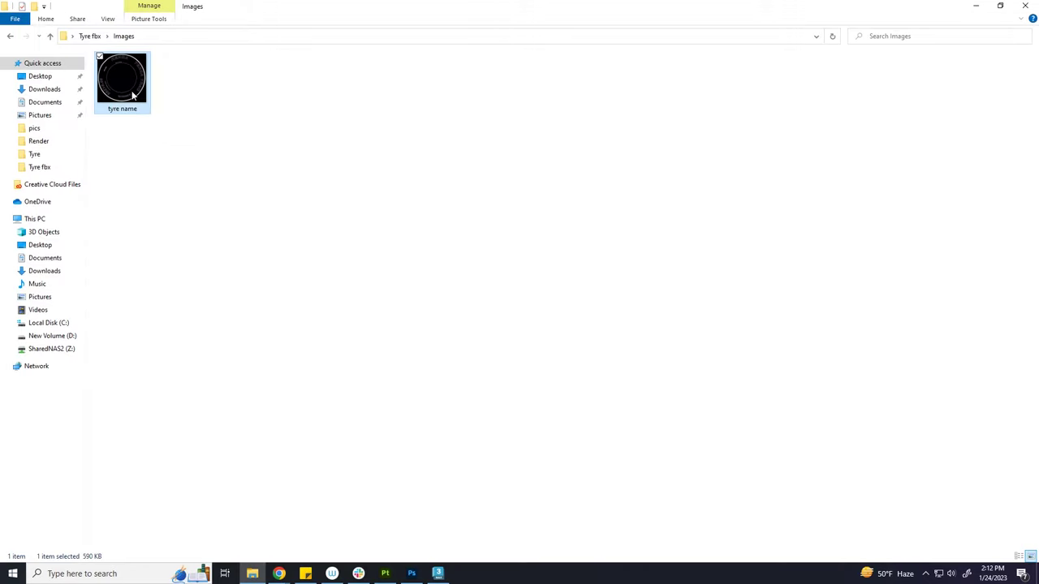
pyautogui.moveTo(393, 579)
pyautogui.mouseDown()
pyautogui.moveTo(380, 579)
pyautogui.moveTo(409, 523)
pyautogui.mouseUp()
# - Import tyre name.png as an alpha into the current session
pyautogui.click(660, 178)
pyautogui.click(673, 190)
pyautogui.click(642, 416)
pyautogui.click(625, 430)
pyautogui.click(615, 434)
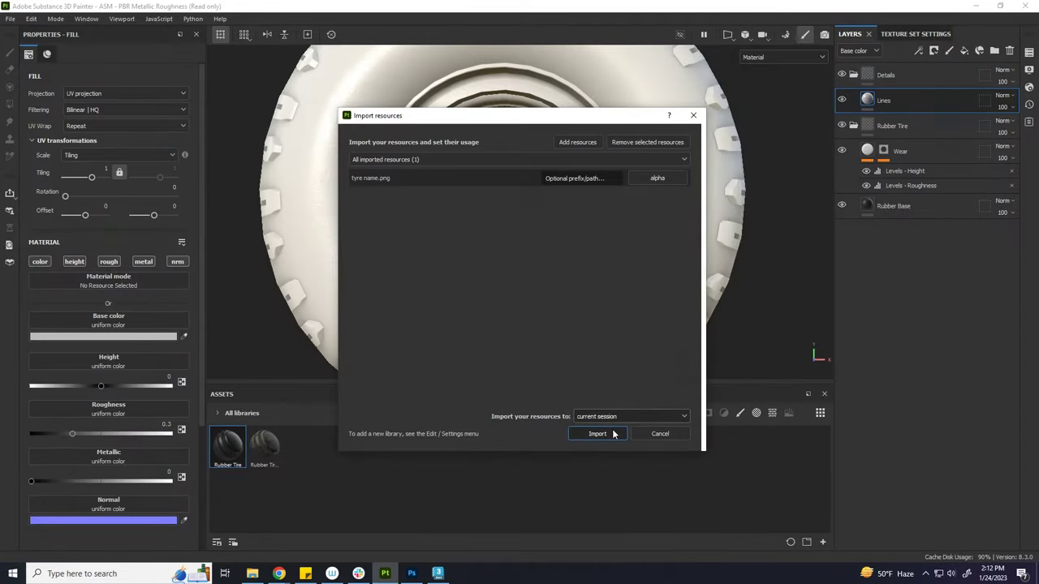
# - Add a paint layer to the Lines layer's mask
pyautogui.rightClick(901, 101)
pyautogui.click(911, 122)
pyautogui.rightClick(885, 100)
pyautogui.click(926, 458)
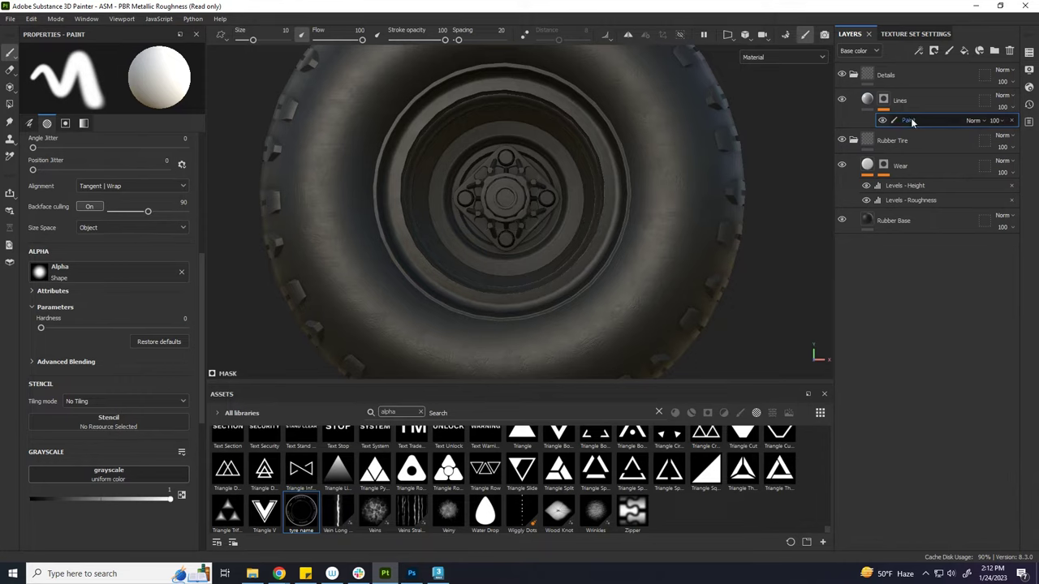
pyautogui.click(10, 87)
# - Load tyre name as the projected grayscale and scale it to fit the sidewall
pyautogui.moveTo(296, 520); pyautogui.dragTo(109, 437)
pyautogui.moveTo(620, 390); pyautogui.dragTo(621, 458)
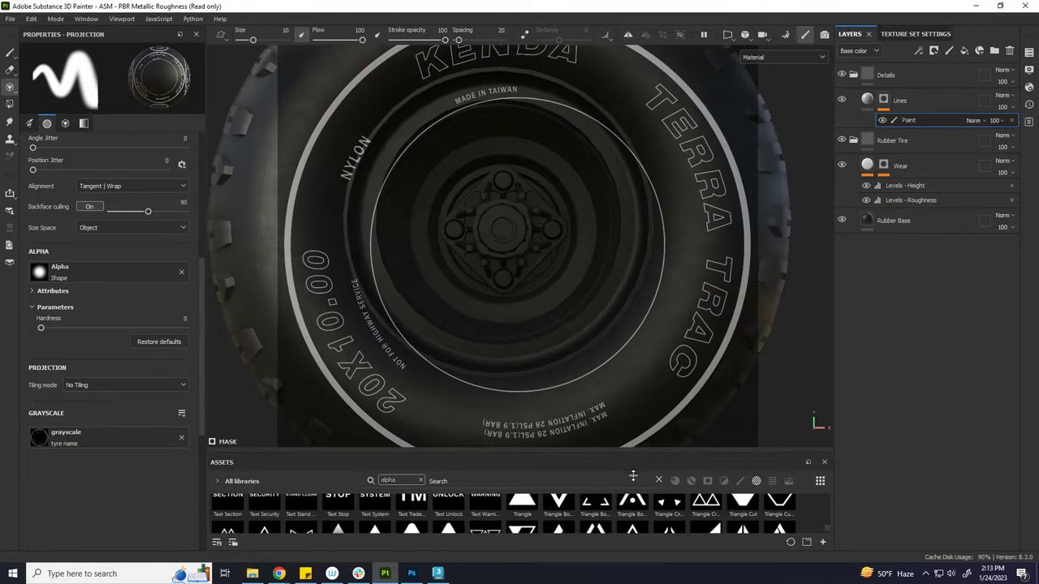
pyautogui.click(755, 50)
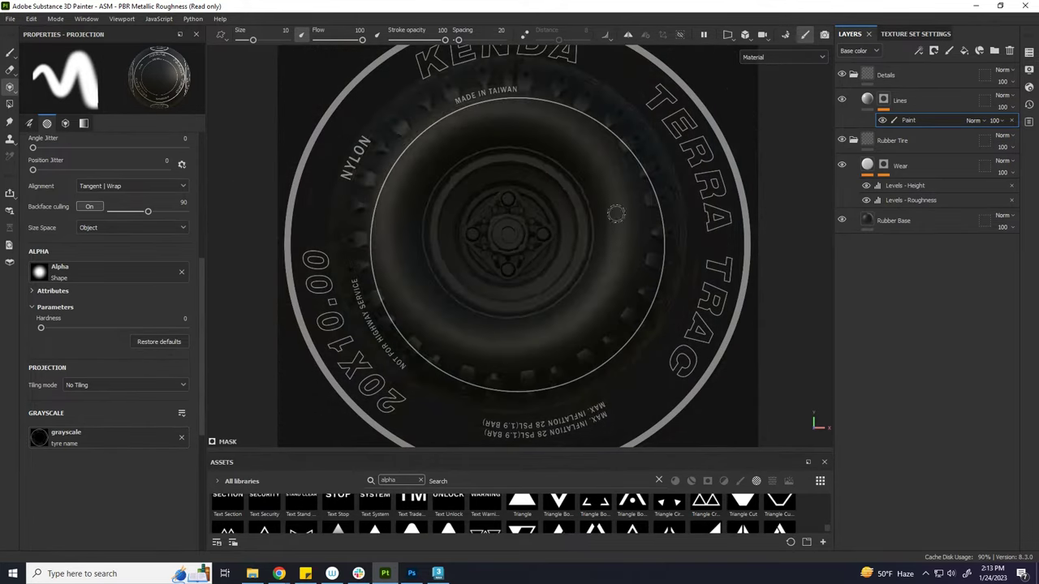
pyautogui.moveTo(558, 227)
pyautogui.keyDown('alt'); pyautogui.mouseDown()
pyautogui.moveTo(574, 258)
pyautogui.moveTo(555, 225)
pyautogui.mouseUp(); pyautogui.keyUp('alt')
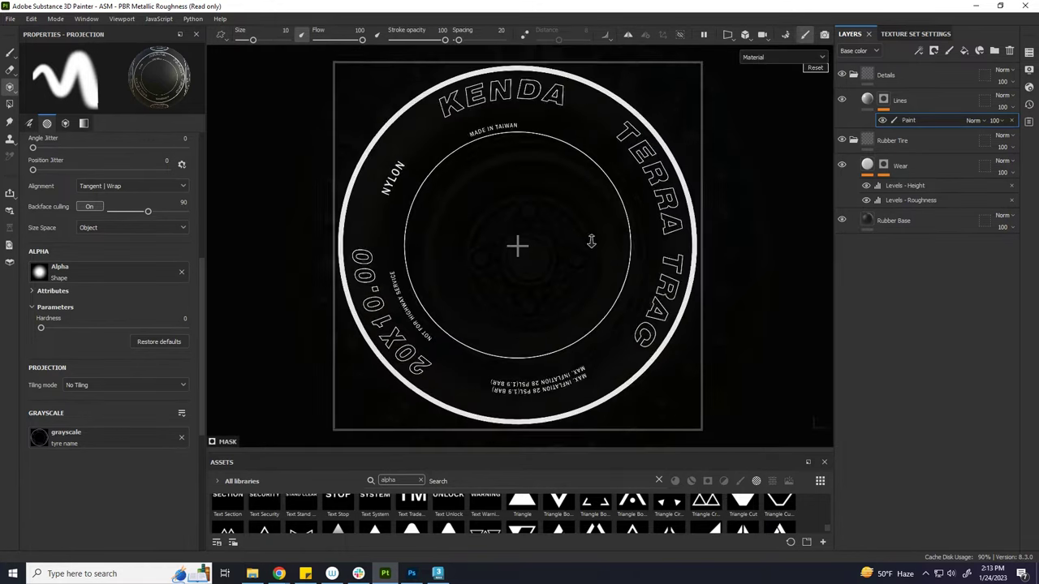
pyautogui.moveTo(589, 228); pyautogui.dragTo(584, 233, button='right')
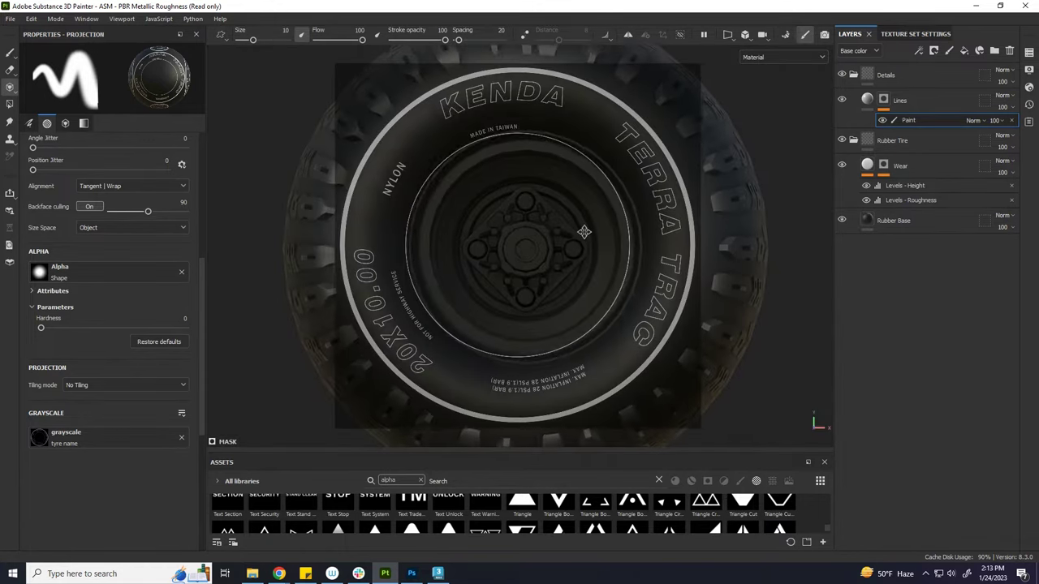
pyautogui.moveTo(585, 233); pyautogui.dragTo(581, 237, button='right')
pyautogui.keyDown('alt'); pyautogui.moveTo(581, 237); pyautogui.dragTo(579, 235, button='middle'); pyautogui.keyUp('alt')
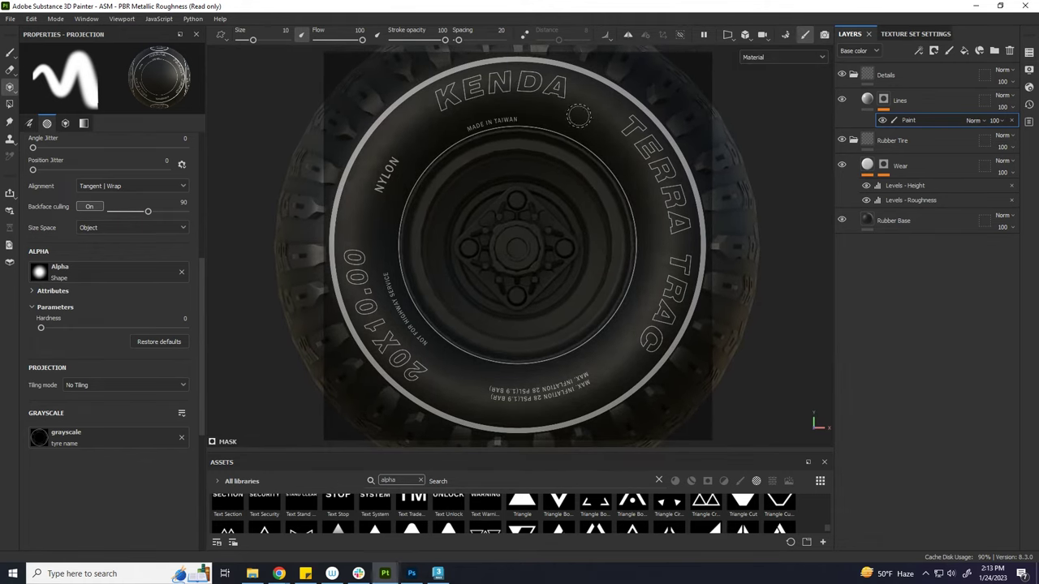
# - Set brush hardness to 1 and size 6.35, then paint the outer ring
pyautogui.moveTo(579, 116)
pyautogui.keyDown('ctrl'); pyautogui.mouseDown(button='right')
pyautogui.moveTo(598, 128)
pyautogui.moveTo(586, 100)
pyautogui.mouseUp(button='right'); pyautogui.keyUp('ctrl')
pyautogui.moveTo(614, 84)
pyautogui.mouseDown()
pyautogui.moveTo(535, 59)
pyautogui.moveTo(345, 180)
pyautogui.mouseUp()
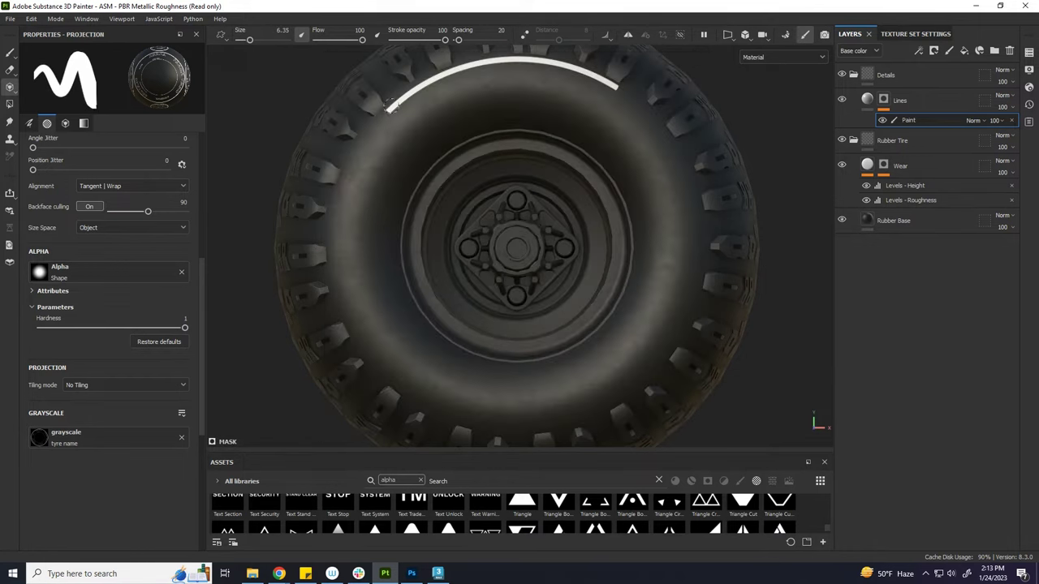
pyautogui.moveTo(346, 180)
pyautogui.mouseDown()
pyautogui.moveTo(328, 262)
pyautogui.moveTo(376, 373)
pyautogui.moveTo(550, 430)
pyautogui.moveTo(650, 377)
pyautogui.moveTo(682, 325)
pyautogui.mouseUp()
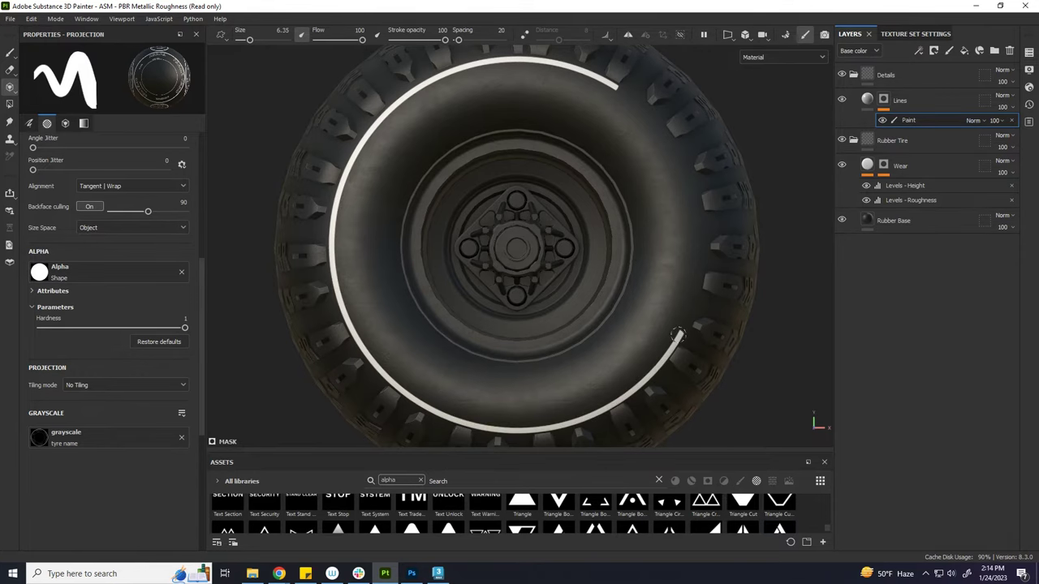
pyautogui.moveTo(703, 242); pyautogui.dragTo(697, 213)
pyautogui.moveTo(686, 168); pyautogui.dragTo(666, 133)
pyautogui.moveTo(627, 95); pyautogui.dragTo(623, 131)
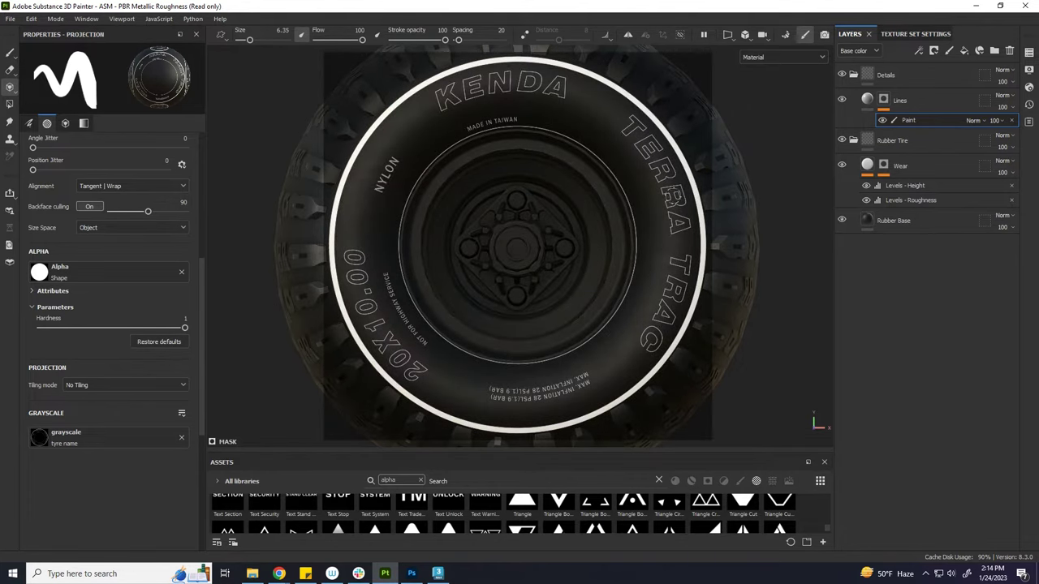
# - Adjust the lighting and repaint the full outer ring around the sidewall
pyautogui.keyDown('alt'); pyautogui.moveTo(751, 175); pyautogui.dragTo(738, 240); pyautogui.keyUp('alt')
pyautogui.press('f')
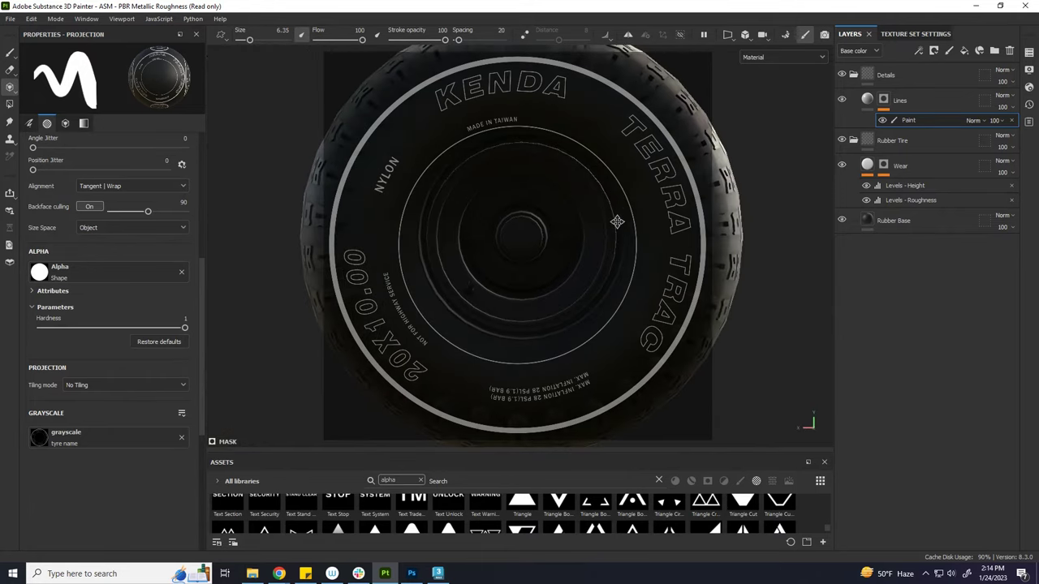
pyautogui.keyDown('shift'); pyautogui.moveTo(605, 224); pyautogui.dragTo(661, 230, button='right'); pyautogui.keyUp('shift')
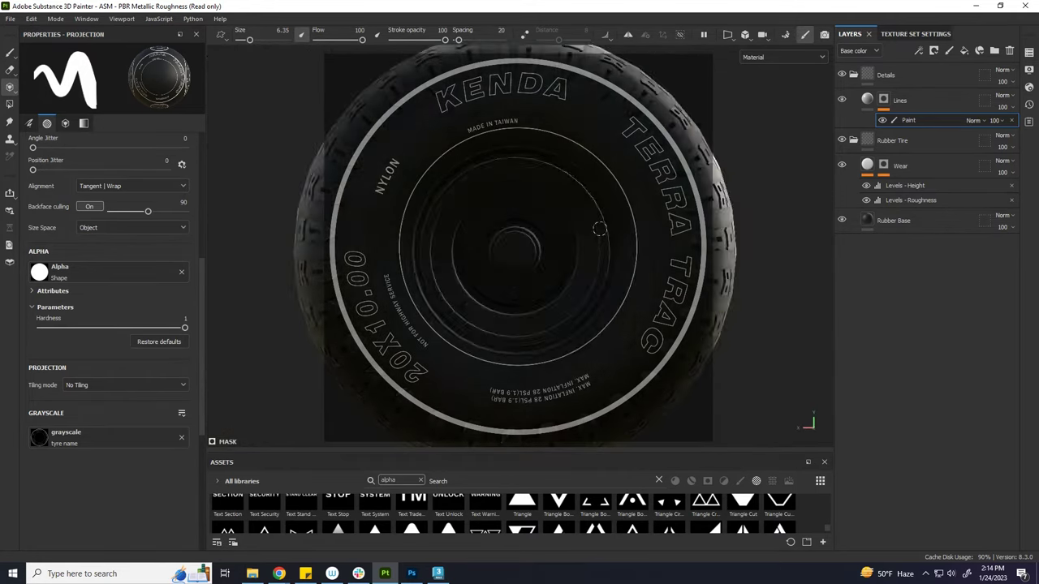
pyautogui.moveTo(661, 229)
pyautogui.keyDown('shift'); pyautogui.mouseDown(button='right')
pyautogui.moveTo(639, 210)
pyautogui.moveTo(647, 250)
pyautogui.mouseUp(button='right'); pyautogui.keyUp('shift')
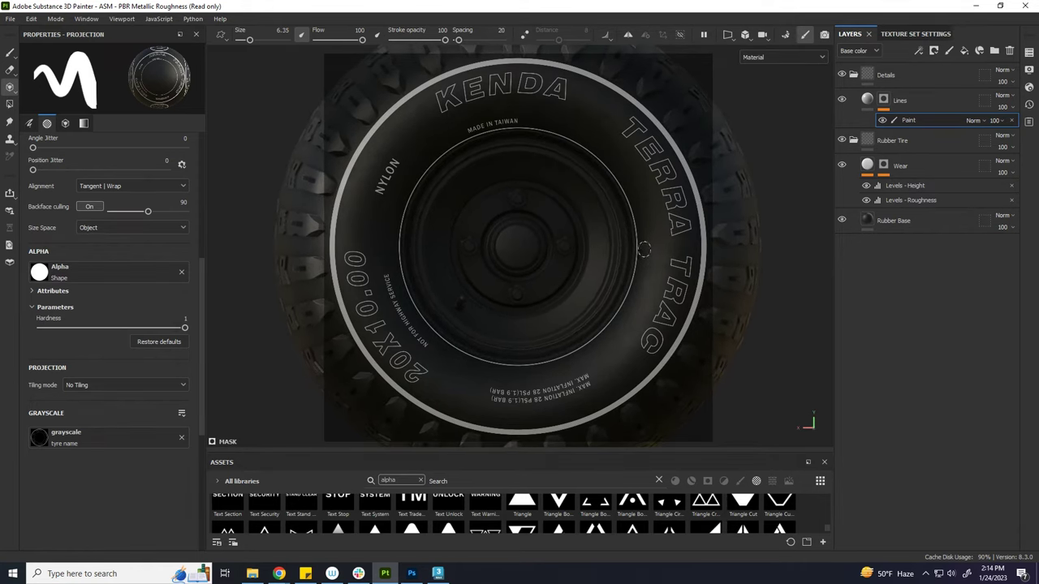
pyautogui.moveTo(605, 93)
pyautogui.mouseDown()
pyautogui.moveTo(573, 68)
pyautogui.moveTo(475, 65)
pyautogui.moveTo(380, 124)
pyautogui.mouseUp()
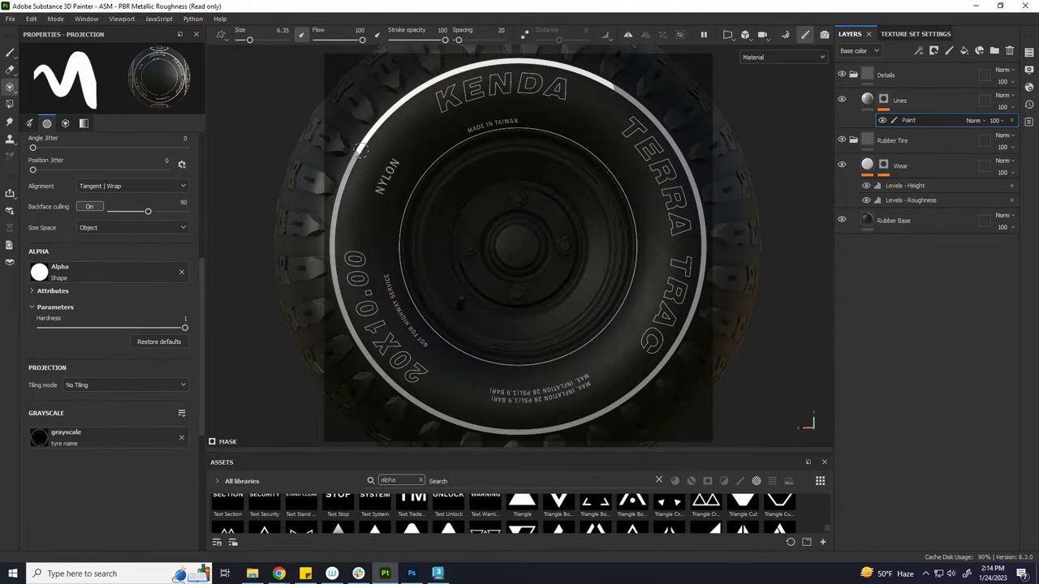
pyautogui.moveTo(340, 199); pyautogui.dragTo(333, 242)
pyautogui.moveTo(339, 290); pyautogui.dragTo(339, 309)
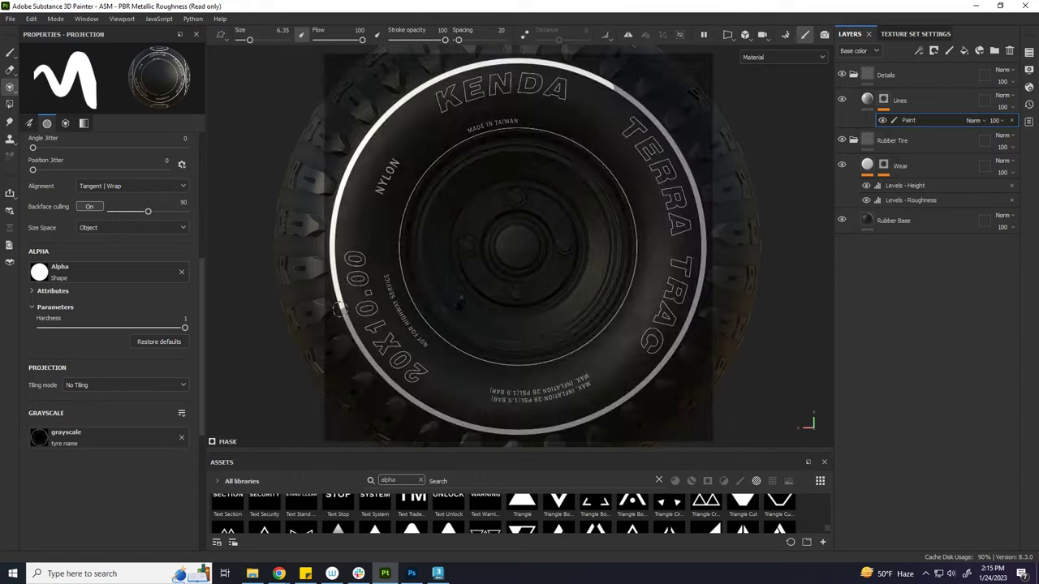
pyautogui.moveTo(434, 414)
pyautogui.mouseDown()
pyautogui.moveTo(512, 434)
pyautogui.moveTo(578, 426)
pyautogui.moveTo(623, 401)
pyautogui.moveTo(677, 345)
pyautogui.mouseUp()
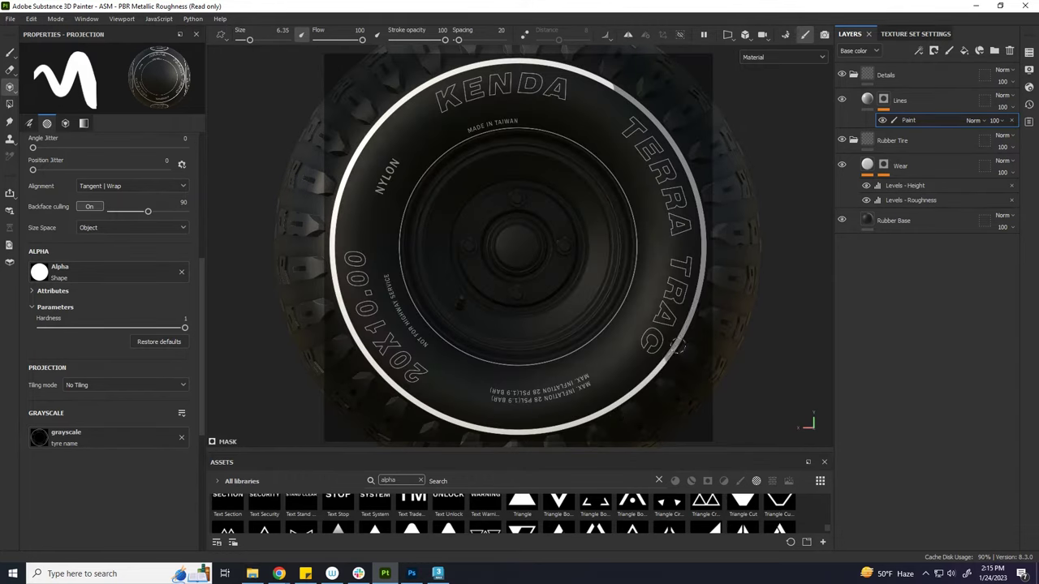
pyautogui.moveTo(692, 306); pyautogui.dragTo(702, 210)
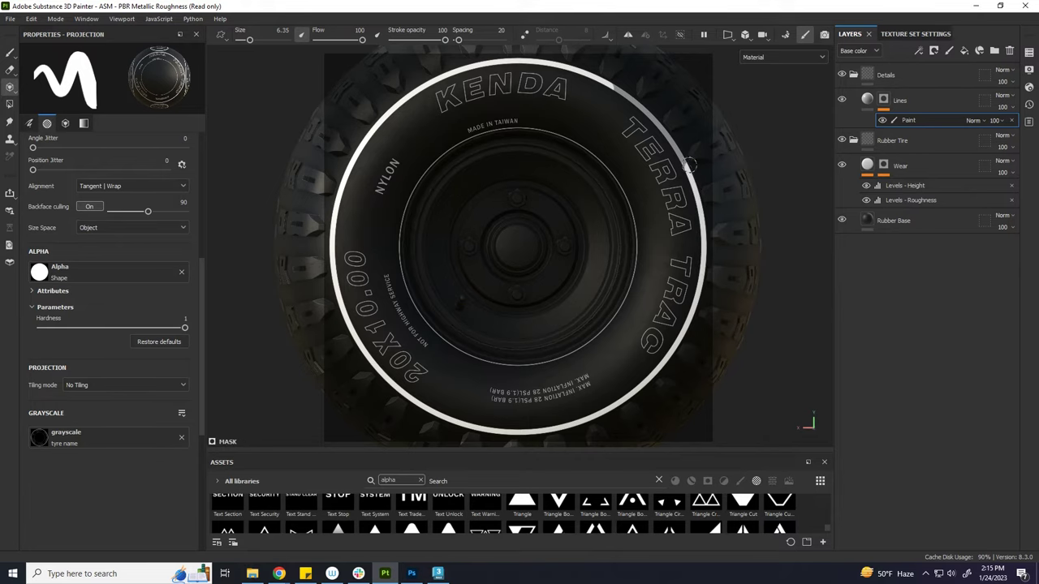
pyautogui.moveTo(677, 142); pyautogui.dragTo(660, 120)
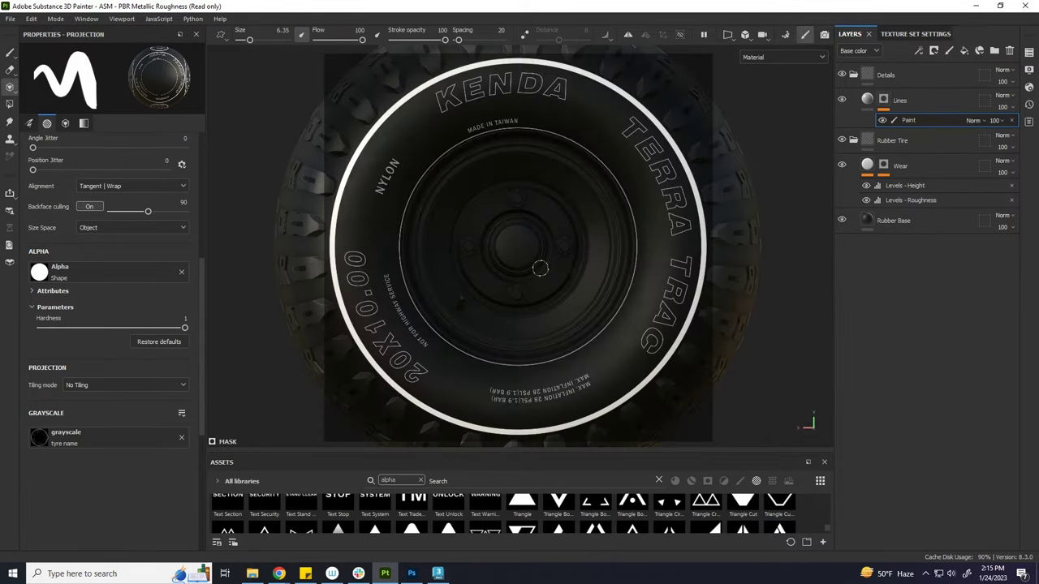
# - Scale up the projected lettering and paint the inner circle around the rim
pyautogui.scroll(2, 540, 269)
pyautogui.scroll(1, 552, 278)
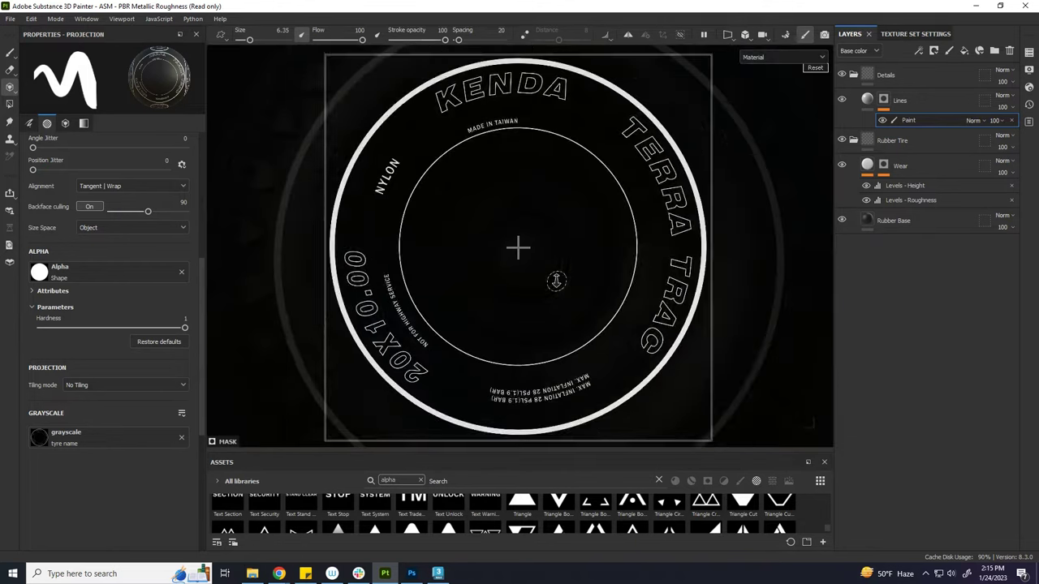
pyautogui.moveTo(556, 281); pyautogui.dragTo(568, 292, button='right')
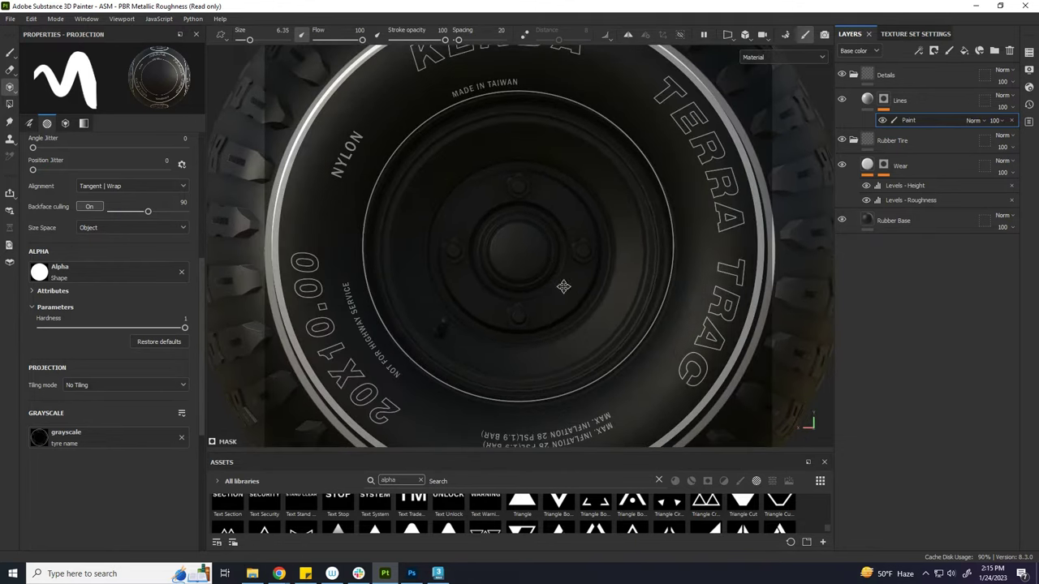
pyautogui.moveTo(568, 295)
pyautogui.keyDown('alt'); pyautogui.mouseDown()
pyautogui.moveTo(543, 258)
pyautogui.moveTo(545, 268)
pyautogui.mouseUp(); pyautogui.keyUp('alt')
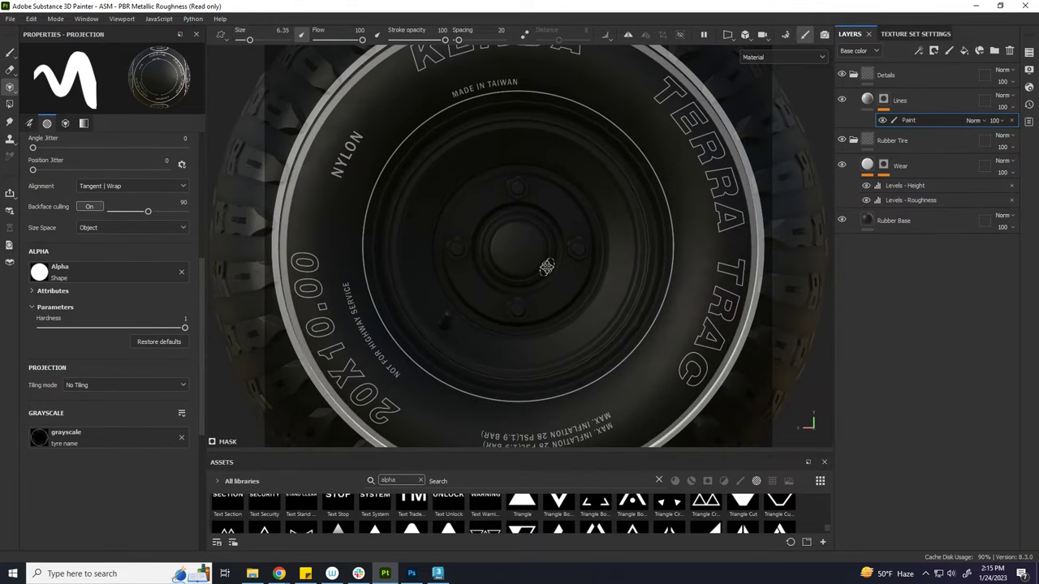
pyautogui.keyDown('alt'); pyautogui.moveTo(545, 269); pyautogui.dragTo(542, 269); pyautogui.keyUp('alt')
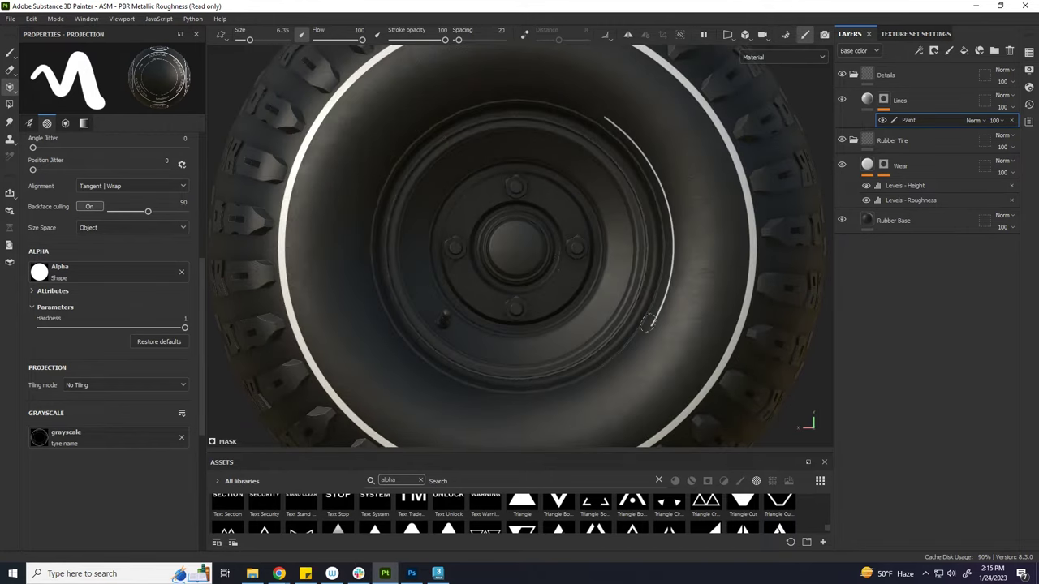
pyautogui.moveTo(648, 323); pyautogui.dragTo(587, 381)
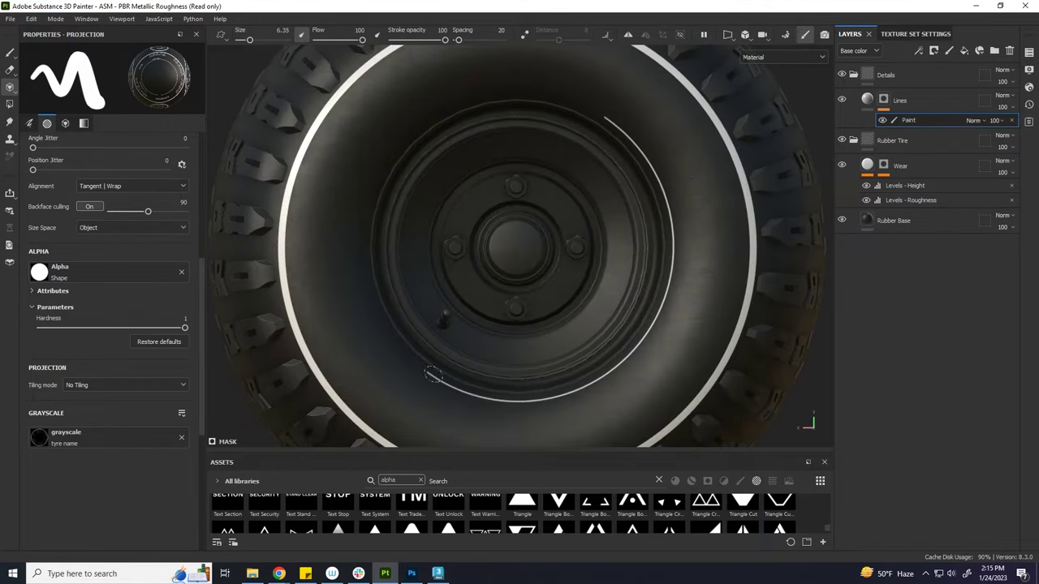
pyautogui.moveTo(365, 224)
pyautogui.mouseDown()
pyautogui.moveTo(396, 157)
pyautogui.moveTo(484, 99)
pyautogui.moveTo(607, 122)
pyautogui.mouseUp()
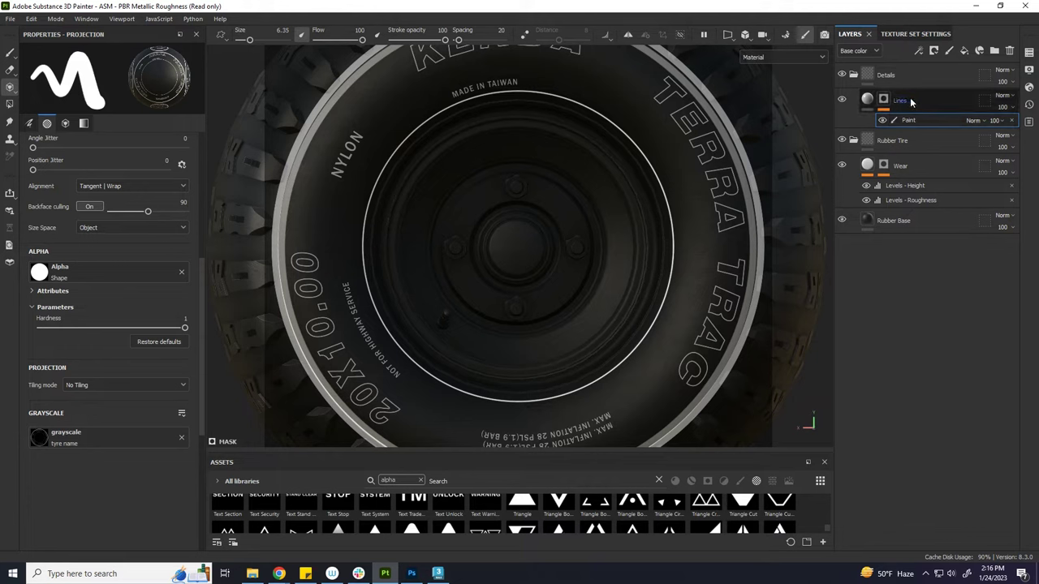
pyautogui.click(906, 101)
# - Add a fill layer named 'text' with a black mask and a paint layer
pyautogui.click(964, 51)
pyautogui.doubleClick(889, 101)
pyautogui.write('text')
pyautogui.press('Return')
pyautogui.rightClick(897, 98)
pyautogui.click(919, 20)
pyautogui.rightClick(896, 98)
pyautogui.click(911, 413)
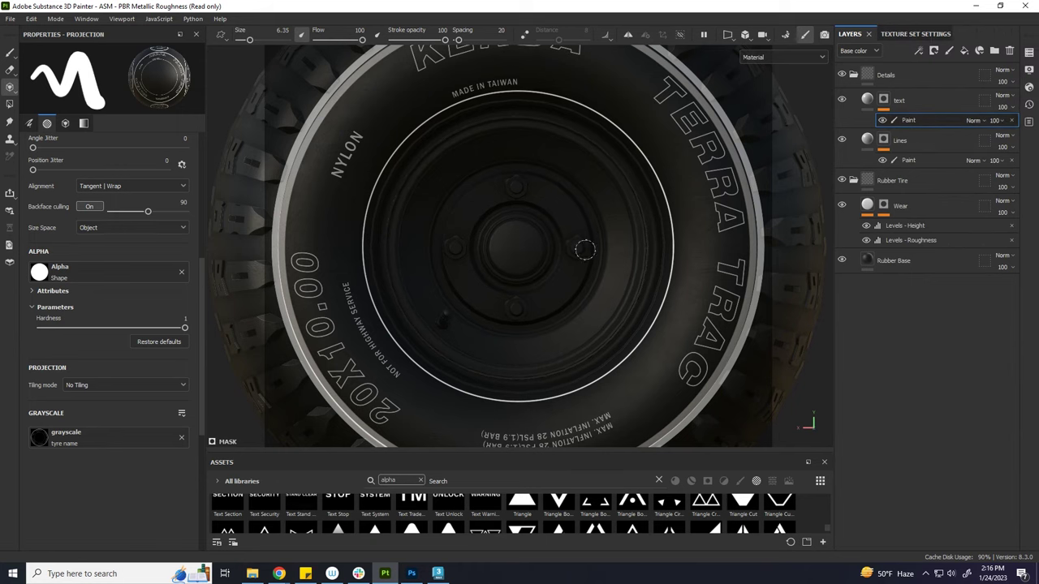
# - Adjust the lighting and paint the KENDA lettering from the stencil
pyautogui.keyDown('shift'); pyautogui.moveTo(585, 250); pyautogui.dragTo(590, 220, button='right'); pyautogui.keyUp('shift')
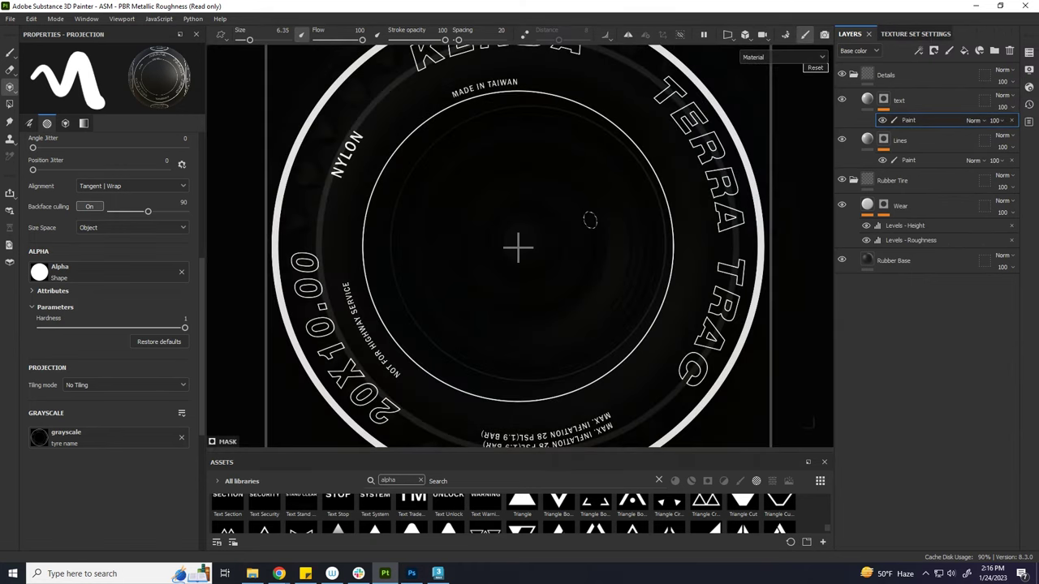
pyautogui.moveTo(590, 220)
pyautogui.keyDown('shift'); pyautogui.mouseDown(button='right')
pyautogui.moveTo(578, 218)
pyautogui.moveTo(582, 230)
pyautogui.mouseUp(button='right'); pyautogui.keyUp('shift')
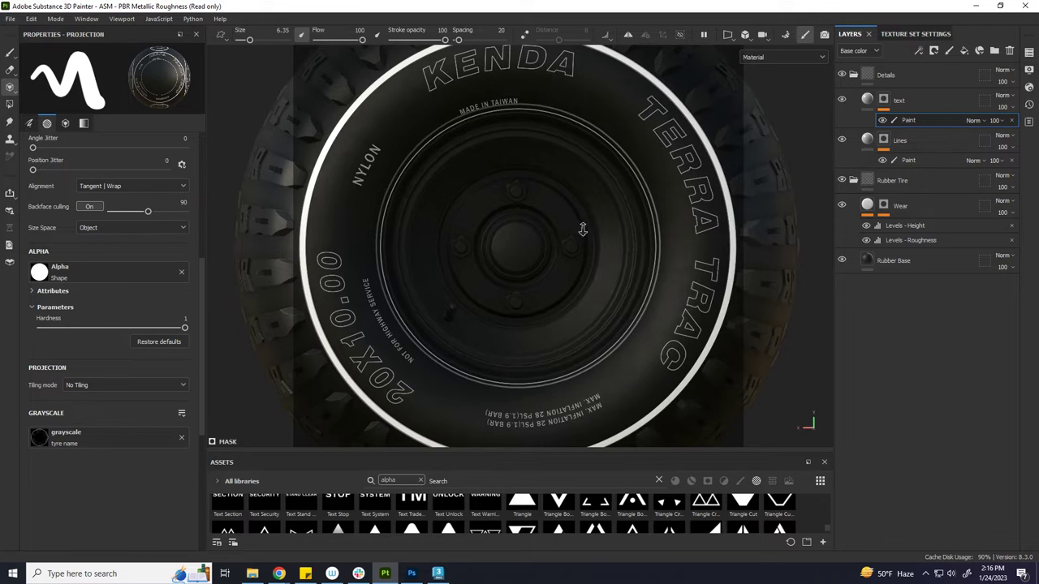
pyautogui.keyDown('alt'); pyautogui.moveTo(576, 202); pyautogui.dragTo(578, 199); pyautogui.keyUp('alt')
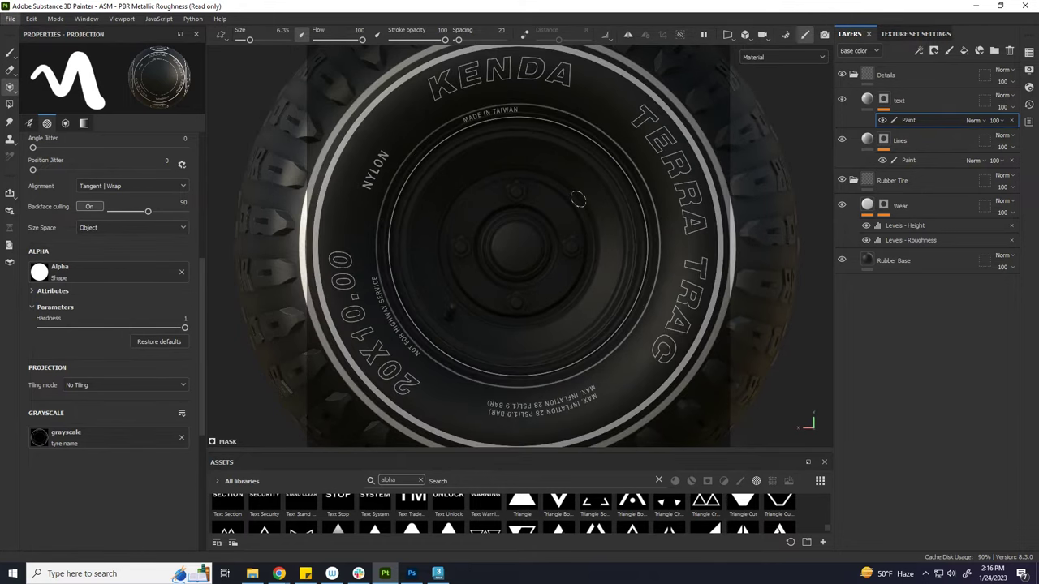
pyautogui.rightClick(578, 202)
pyautogui.keyDown('shift'); pyautogui.moveTo(564, 176); pyautogui.dragTo(539, 153, button='right'); pyautogui.keyUp('shift')
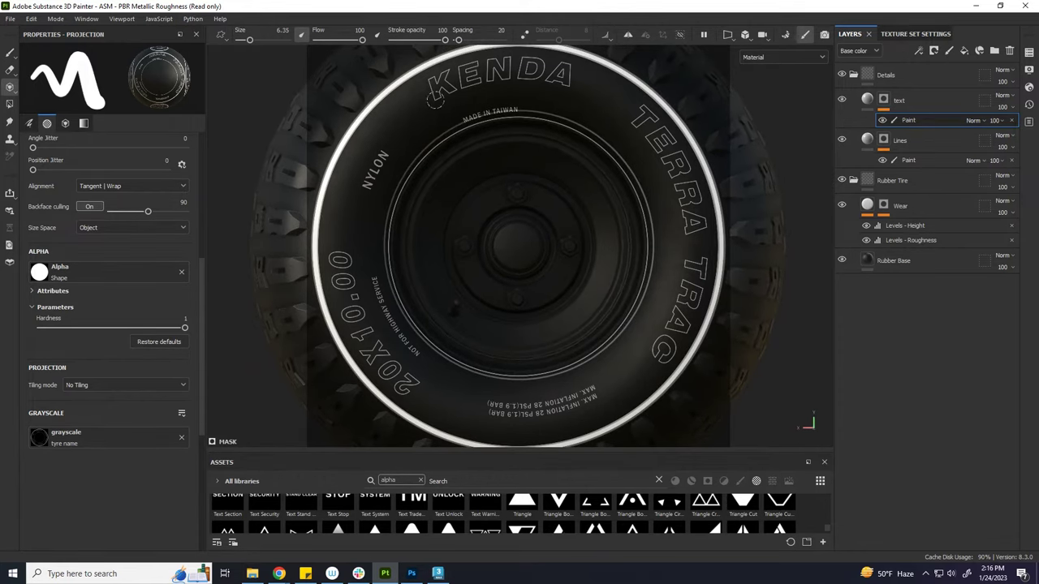
pyautogui.moveTo(437, 98); pyautogui.dragTo(479, 86)
pyautogui.moveTo(560, 93); pyautogui.dragTo(557, 71)
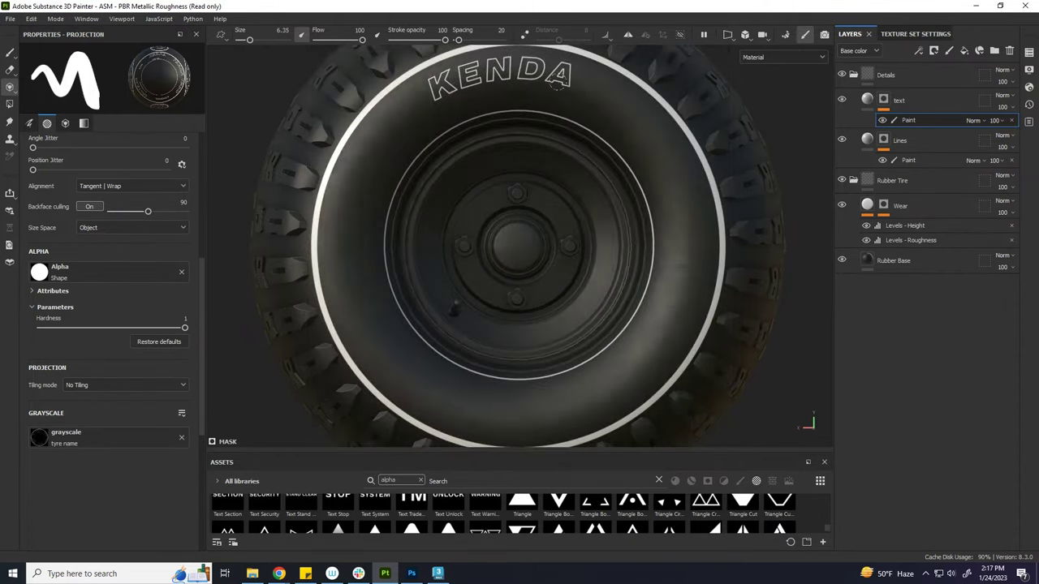
# - Paint NYLON, 20X10.00, NOT FOR HIGHWAY SERVICE and TERRA TRAC onto the sidewall
pyautogui.moveTo(388, 152); pyautogui.dragTo(363, 208)
pyautogui.moveTo(339, 244); pyautogui.dragTo(339, 286)
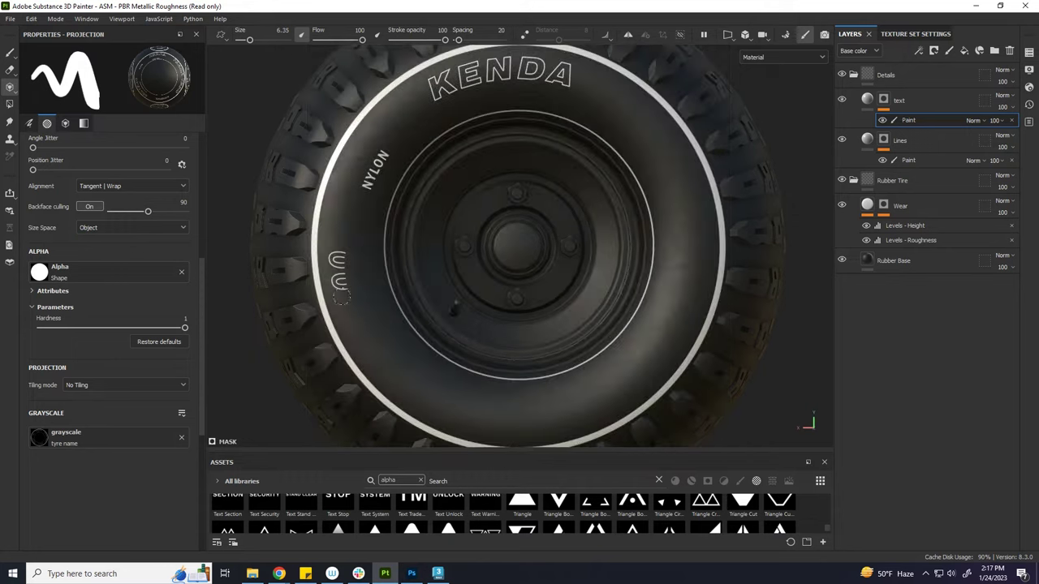
pyautogui.moveTo(388, 372)
pyautogui.mouseDown()
pyautogui.moveTo(399, 387)
pyautogui.moveTo(345, 248)
pyautogui.mouseUp()
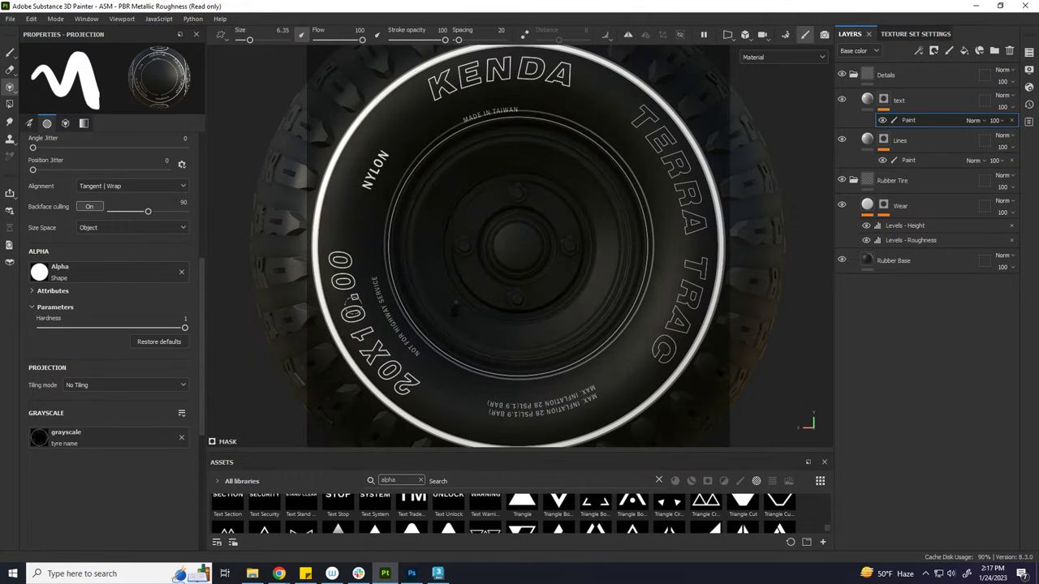
pyautogui.moveTo(367, 284); pyautogui.dragTo(418, 355)
pyautogui.moveTo(597, 95); pyautogui.dragTo(666, 160)
pyautogui.moveTo(688, 217); pyautogui.dragTo(660, 345)
pyautogui.moveTo(691, 263); pyautogui.dragTo(691, 280)
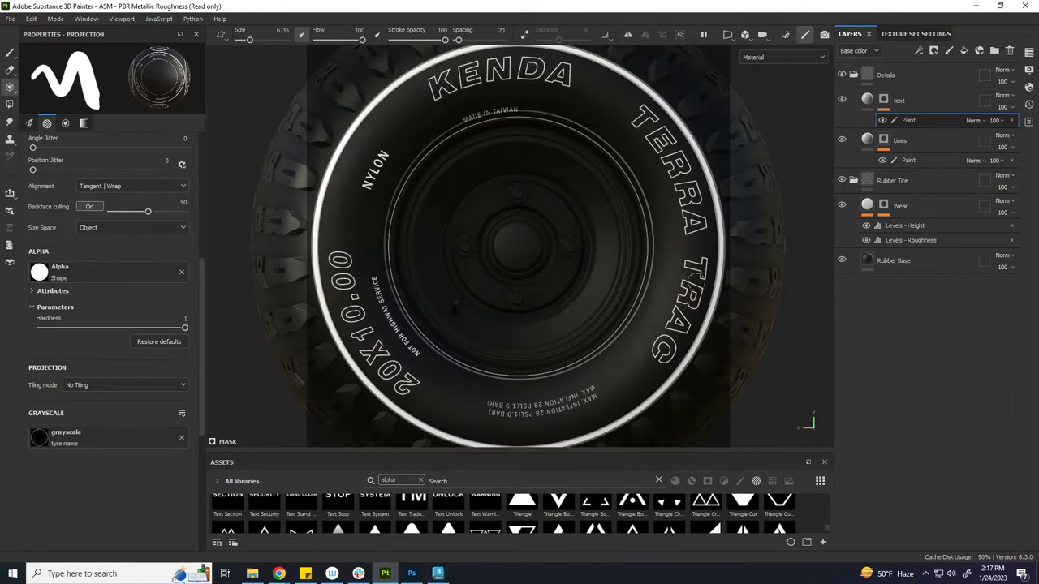
# - Hide the stencil to check the painted text, then realign it with the lettering
pyautogui.moveTo(546, 205)
pyautogui.mouseDown()
pyautogui.moveTo(543, 215)
pyautogui.moveTo(536, 173)
pyautogui.mouseUp()
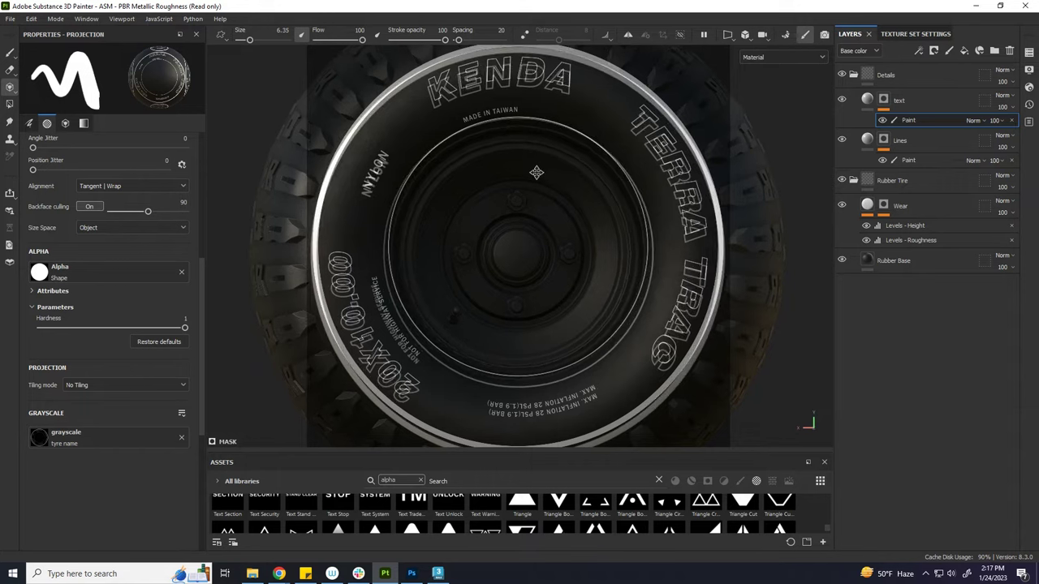
pyautogui.press('s')
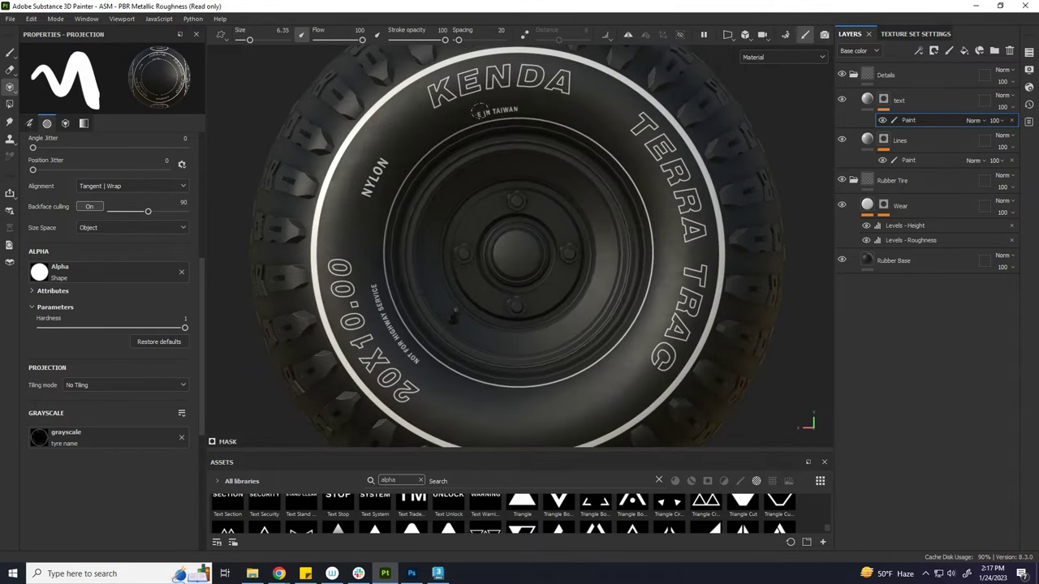
pyautogui.moveTo(453, 120); pyautogui.dragTo(517, 108)
pyautogui.moveTo(652, 362); pyautogui.dragTo(622, 389)
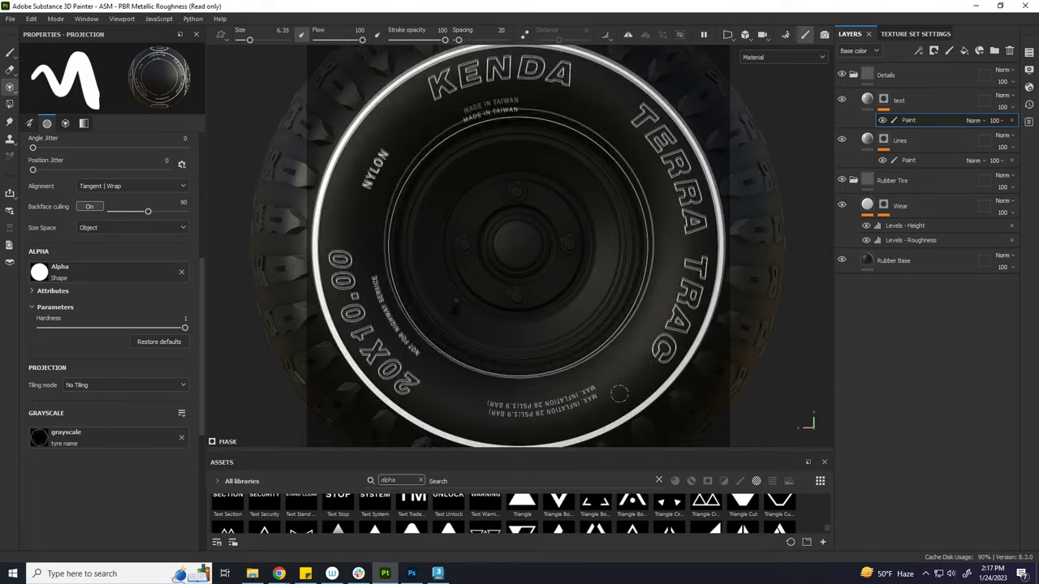
# - Switch back to the regular brush and delete the Paint effect from the text layer
pyautogui.press('s')
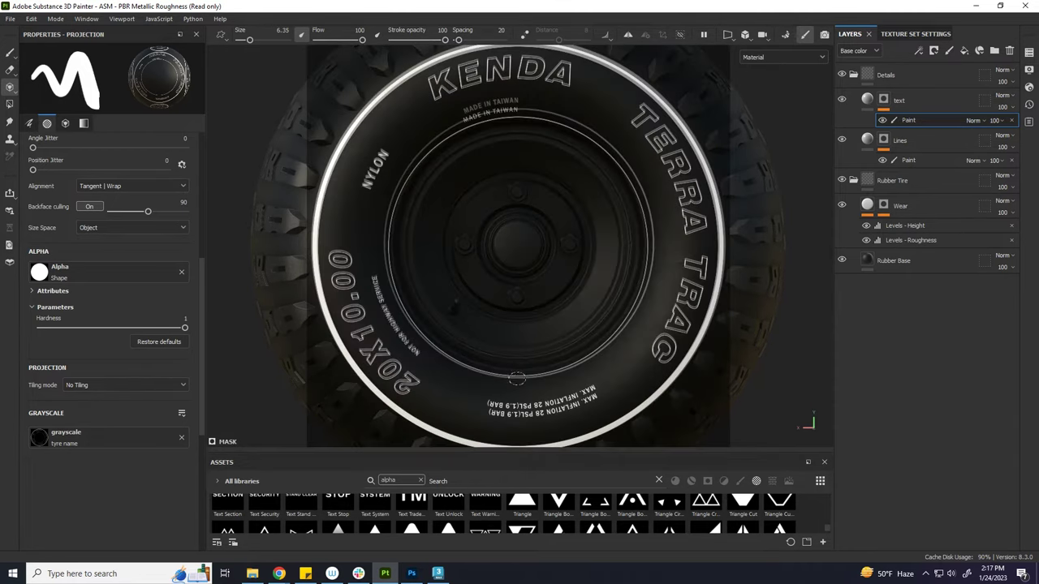
pyautogui.click(10, 52)
pyautogui.scroll(-5, 519, 243)
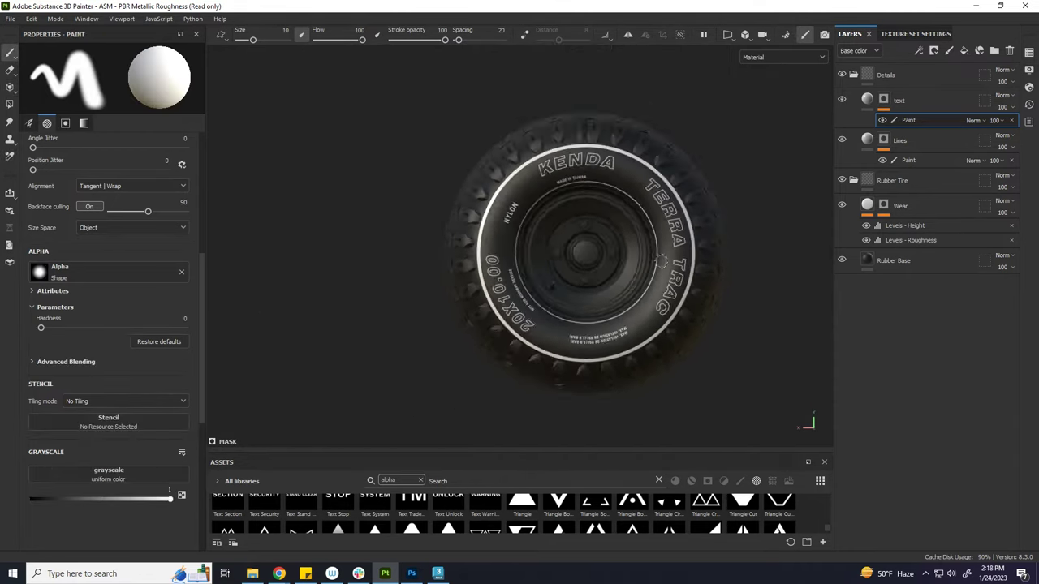
pyautogui.moveTo(340, 227)
pyautogui.keyDown('alt'); pyautogui.mouseDown()
pyautogui.moveTo(402, 192)
pyautogui.moveTo(568, 203)
pyautogui.mouseUp(); pyautogui.keyUp('alt')
pyautogui.scroll(5, 568, 203)
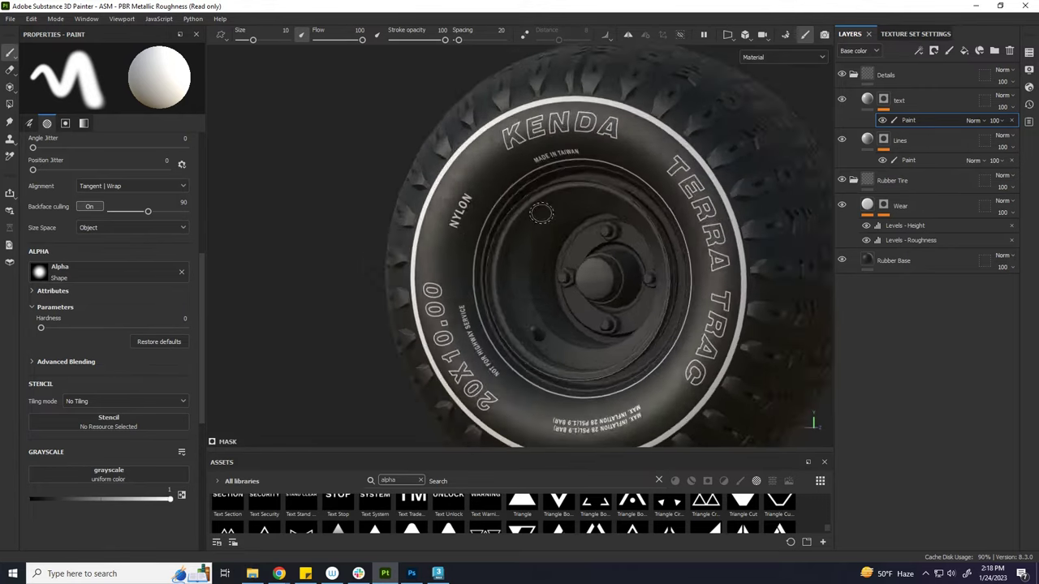
pyautogui.press('Delete')
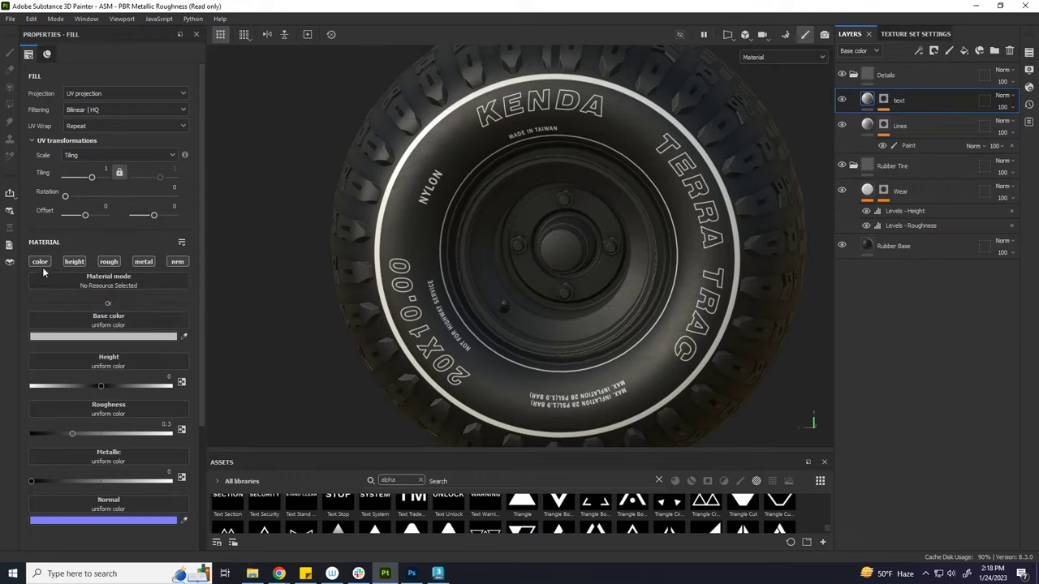
# - Turn off colour on the text layer and raise its Height so the lettering is embossed
pyautogui.click(40, 262)
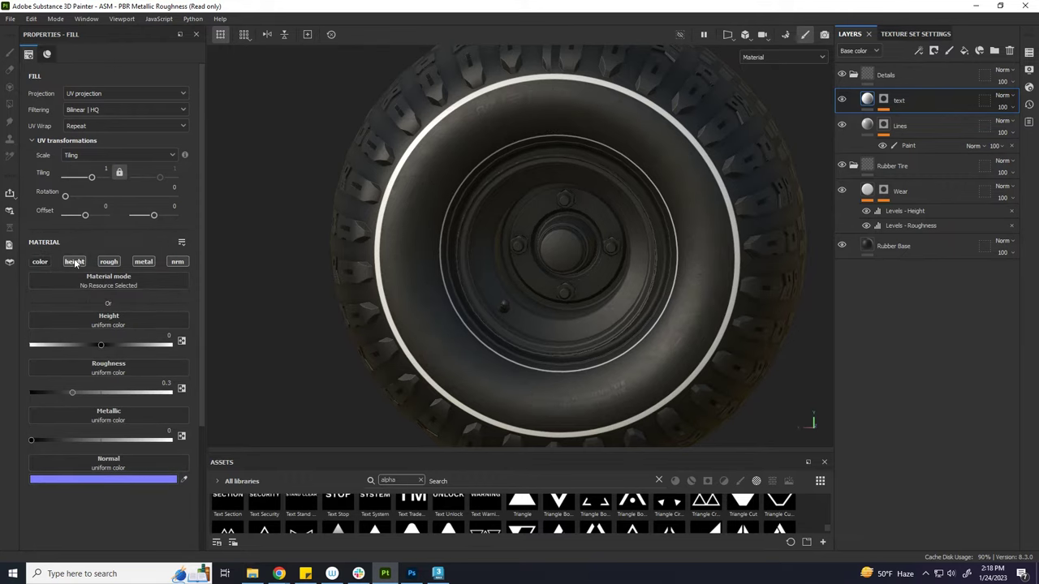
pyautogui.moveTo(103, 348); pyautogui.dragTo(108, 348)
pyautogui.scroll(3, 528, 163)
pyautogui.scroll(3, 576, 138)
pyautogui.scroll(2, 569, 164)
pyautogui.scroll(-3, 526, 160)
pyautogui.scroll(-2, 593, 186)
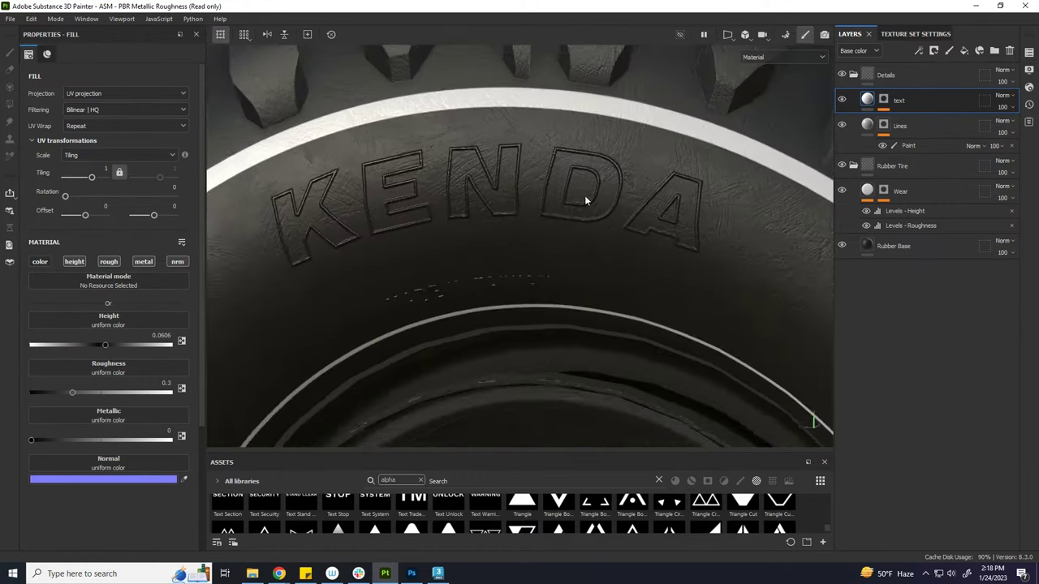
pyautogui.scroll(-3, 594, 220)
pyautogui.keyDown('ctrl'); pyautogui.keyDown('alt'); pyautogui.rightClick(593, 220); pyautogui.keyUp('alt'); pyautogui.keyUp('ctrl')
pyautogui.moveTo(593, 220)
pyautogui.keyDown('alt'); pyautogui.mouseDown()
pyautogui.moveTo(594, 248)
pyautogui.moveTo(567, 234)
pyautogui.moveTo(593, 208)
pyautogui.mouseUp(); pyautogui.keyUp('alt')
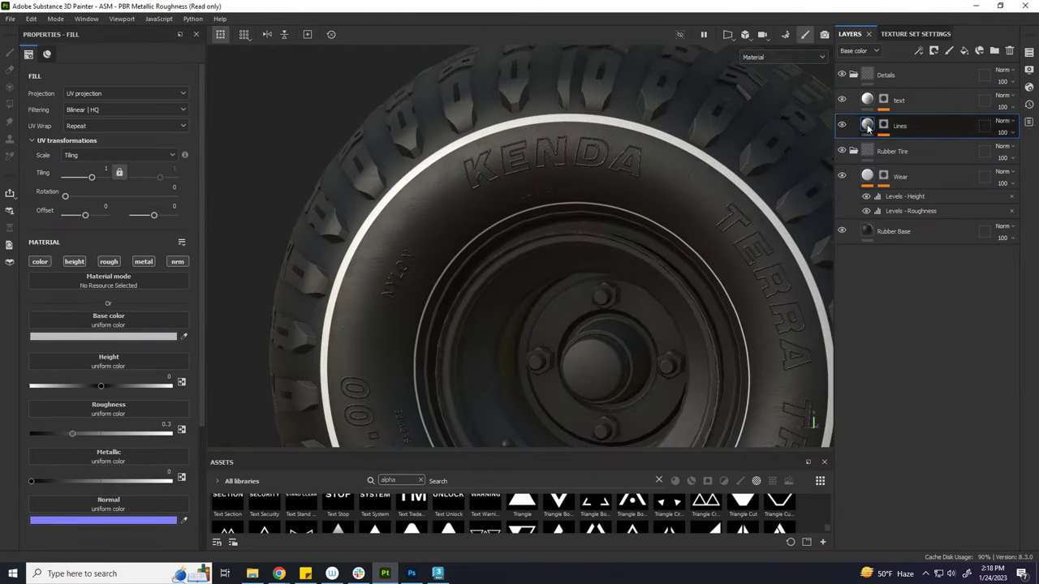
# - Disable colour on the Lines layer and raise the sidewall rings' height and roughness
pyautogui.click(40, 261)
pyautogui.moveTo(71, 393); pyautogui.dragTo(70, 392)
pyautogui.moveTo(101, 345); pyautogui.dragTo(112, 347)
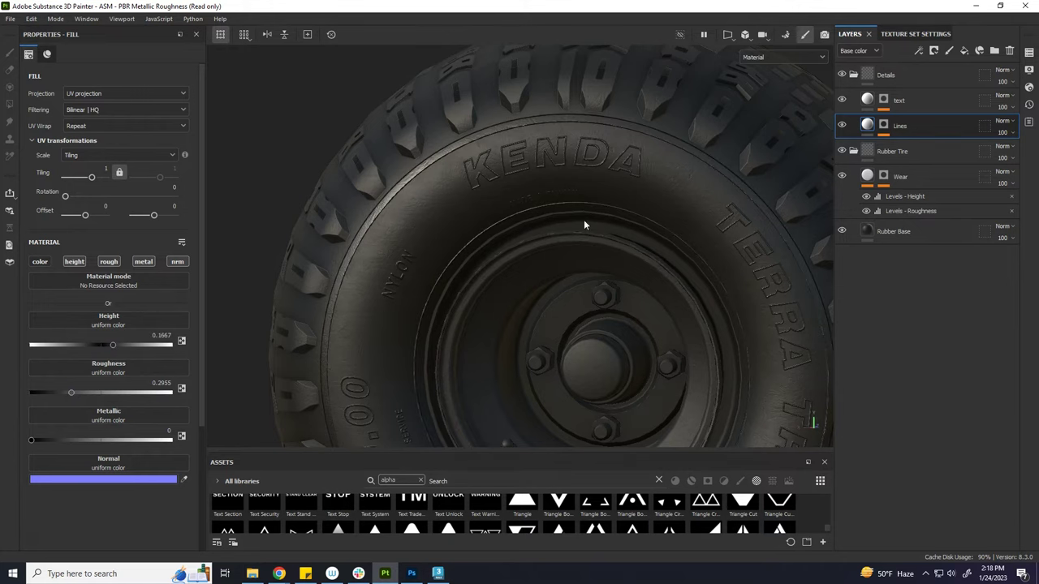
pyautogui.scroll(2, 503, 277)
pyautogui.moveTo(542, 165); pyautogui.dragTo(483, 168, button='middle')
pyautogui.scroll(-3, 597, 172)
# - Inspect the relief around the tyre, then delete both the text and Lines layers
pyautogui.moveTo(588, 180)
pyautogui.keyDown('alt'); pyautogui.mouseDown()
pyautogui.moveTo(397, 190)
pyautogui.moveTo(464, 159)
pyautogui.moveTo(515, 170)
pyautogui.mouseUp(); pyautogui.keyUp('alt')
pyautogui.scroll(2, 461, 179)
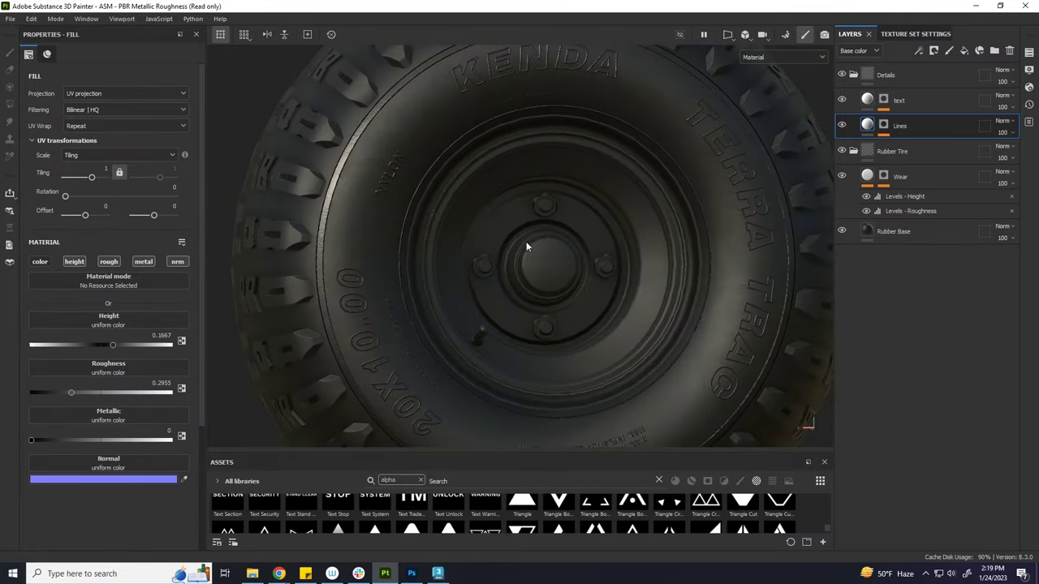
pyautogui.scroll(-3, 526, 246)
pyautogui.moveTo(526, 246)
pyautogui.keyDown('alt'); pyautogui.mouseDown()
pyautogui.moveTo(566, 200)
pyautogui.moveTo(531, 197)
pyautogui.moveTo(582, 221)
pyautogui.mouseUp(); pyautogui.keyUp('alt')
pyautogui.scroll(3, 566, 200)
pyautogui.scroll(2, 582, 220)
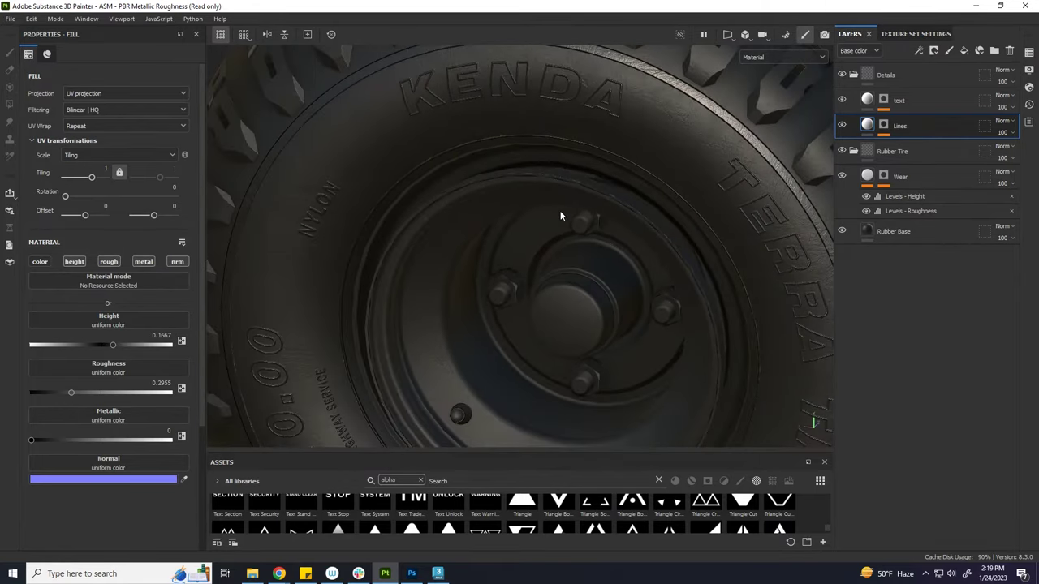
pyautogui.keyDown('alt'); pyautogui.moveTo(469, 273); pyautogui.dragTo(522, 291); pyautogui.keyUp('alt')
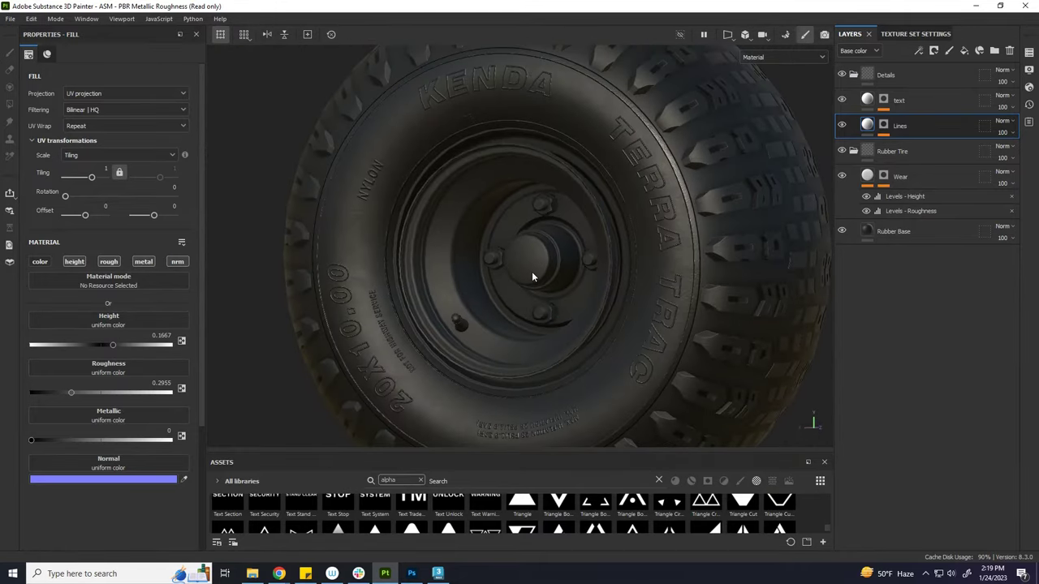
pyautogui.keyDown('alt'); pyautogui.moveTo(615, 150); pyautogui.dragTo(630, 218); pyautogui.keyUp('alt')
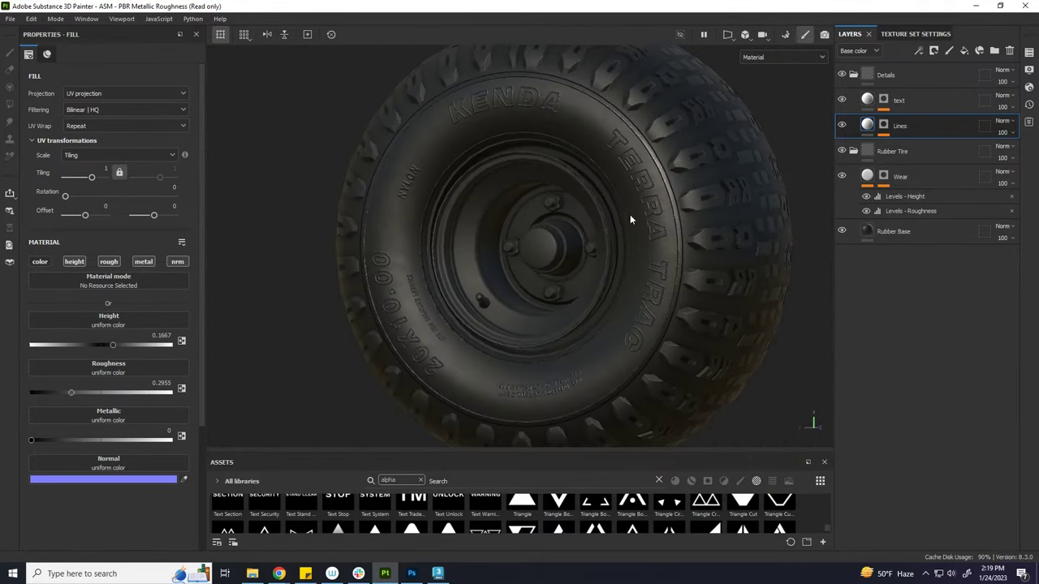
pyautogui.click(909, 101)
pyautogui.keyDown('ctrl'); pyautogui.click(913, 128); pyautogui.keyUp('ctrl')
pyautogui.press('Delete')
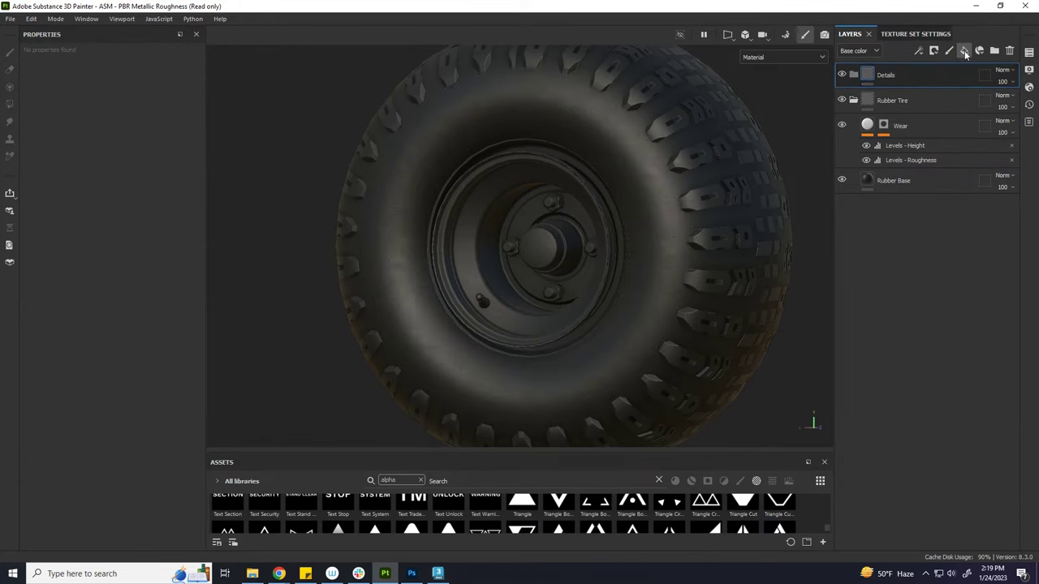
# - Add a fill layer named 'lines' with a black mask containing a fill effect
pyautogui.click(965, 50)
pyautogui.doubleClick(895, 100)
pyautogui.write('lines')
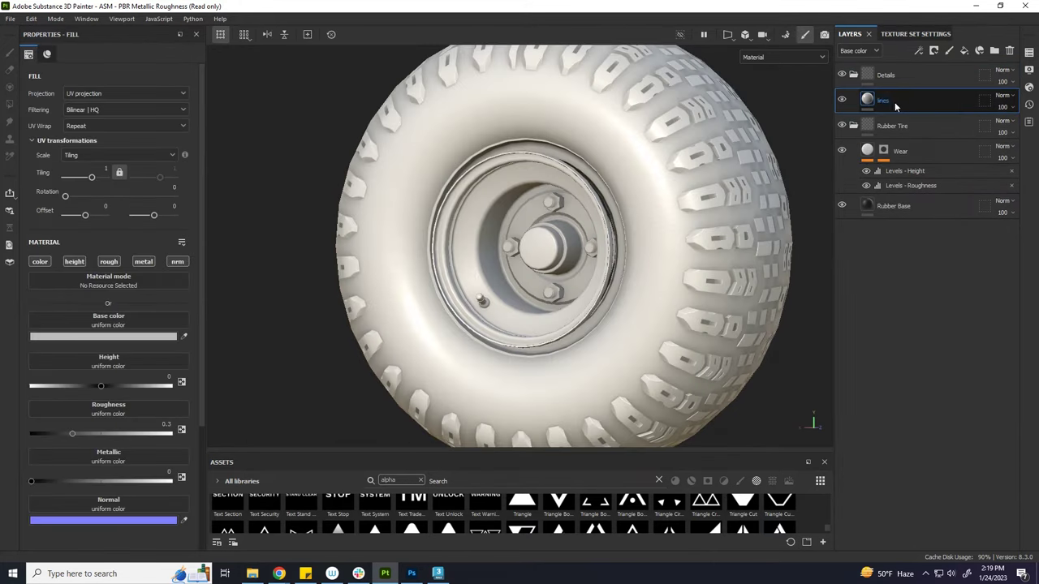
pyautogui.rightClick(894, 101)
pyautogui.click(918, 27)
pyautogui.rightClick(881, 99)
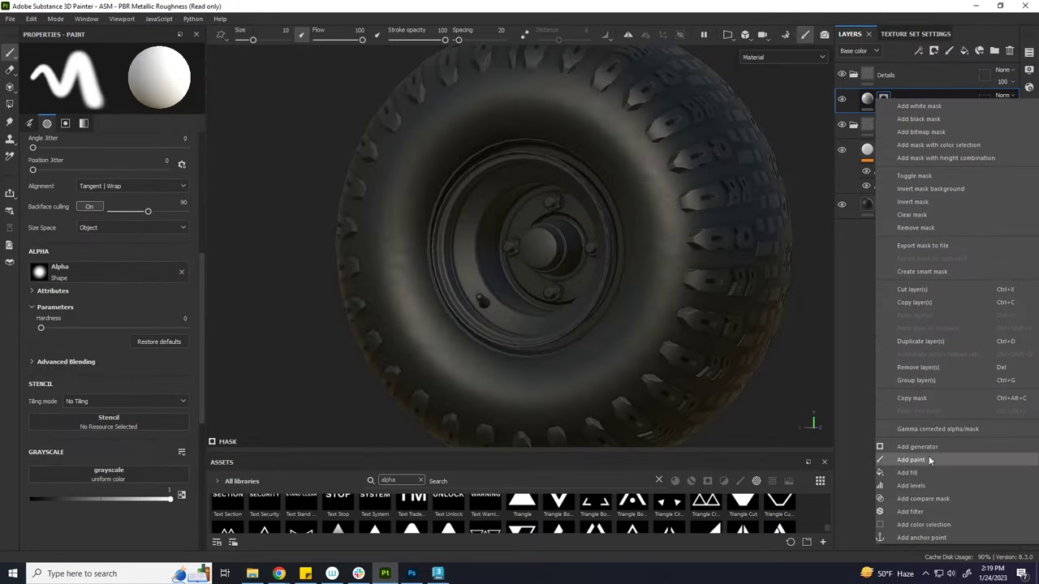
pyautogui.click(917, 473)
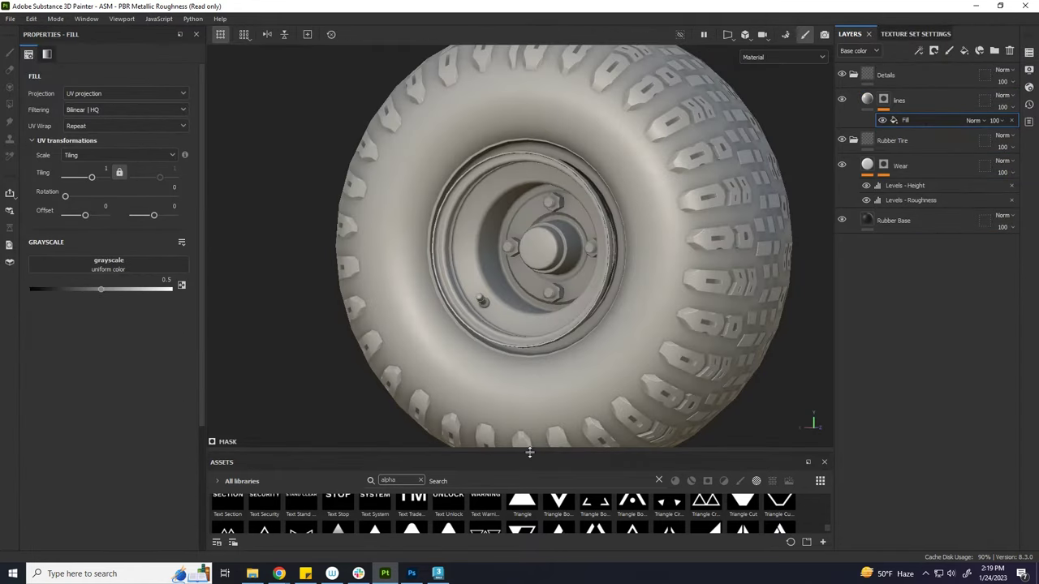
# - Load the tyre name alpha into the mask fill with UV Wrap None and Warp projection
pyautogui.moveTo(529, 452); pyautogui.dragTo(529, 360)
pyautogui.moveTo(301, 510); pyautogui.dragTo(39, 266)
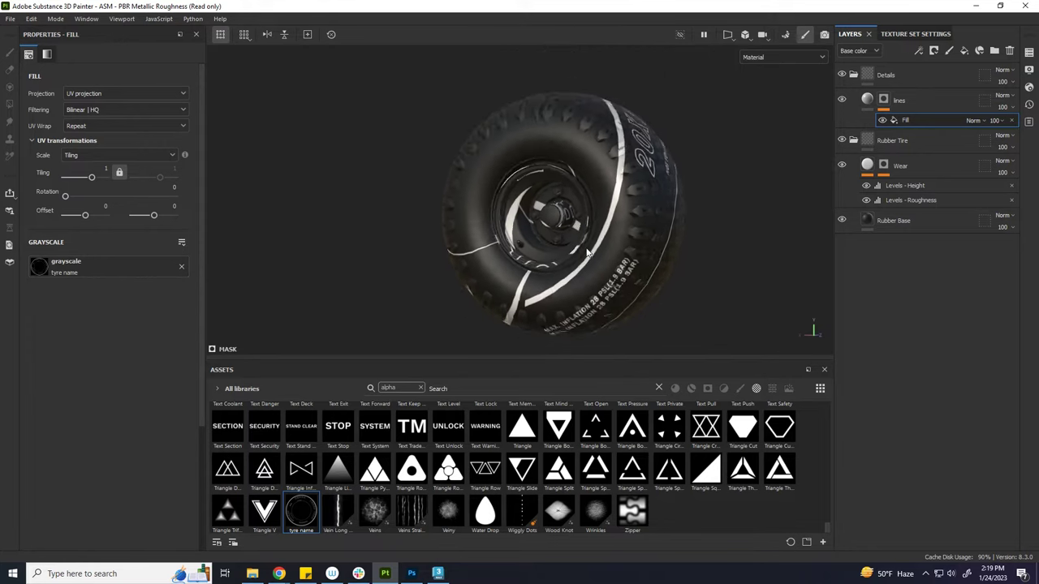
pyautogui.keyDown('alt'); pyautogui.moveTo(589, 254); pyautogui.dragTo(571, 241); pyautogui.keyUp('alt')
pyautogui.click(72, 127)
pyautogui.click(84, 144)
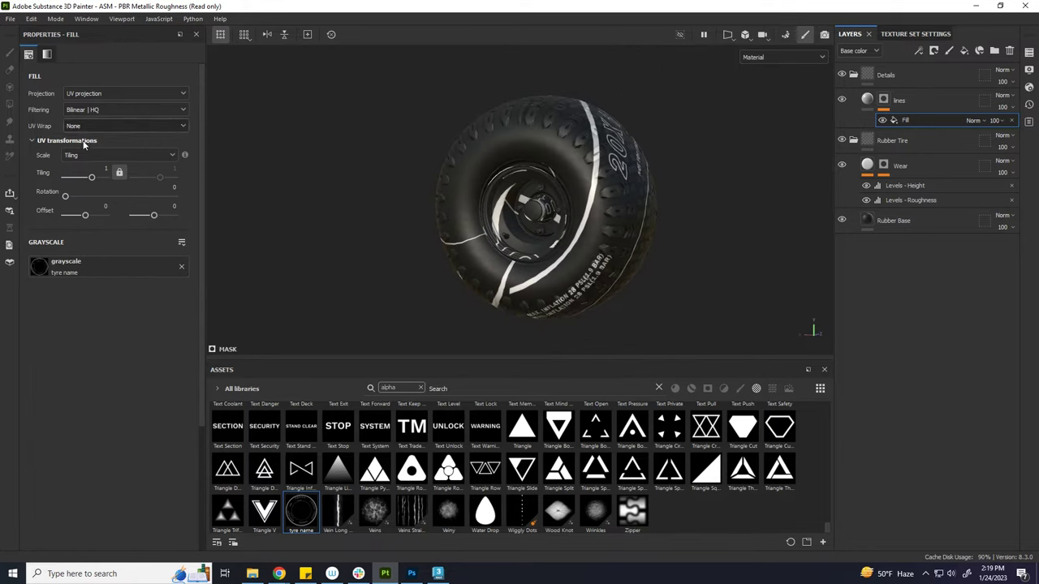
pyautogui.click(122, 93)
pyautogui.click(122, 180)
# - Rotate and scale the projection so the tyre name reads correctly, centred on the sidewall
pyautogui.moveTo(539, 243)
pyautogui.keyDown('alt'); pyautogui.mouseDown()
pyautogui.moveTo(605, 180)
pyautogui.moveTo(562, 220)
pyautogui.mouseUp(); pyautogui.keyUp('alt')
pyautogui.press('e')
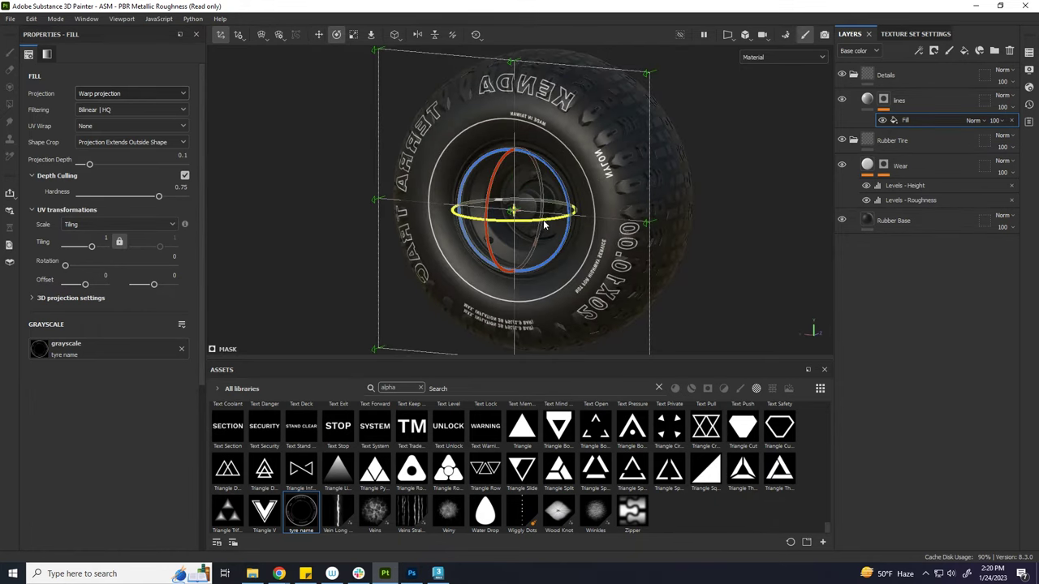
pyautogui.moveTo(492, 230); pyautogui.dragTo(405, 227)
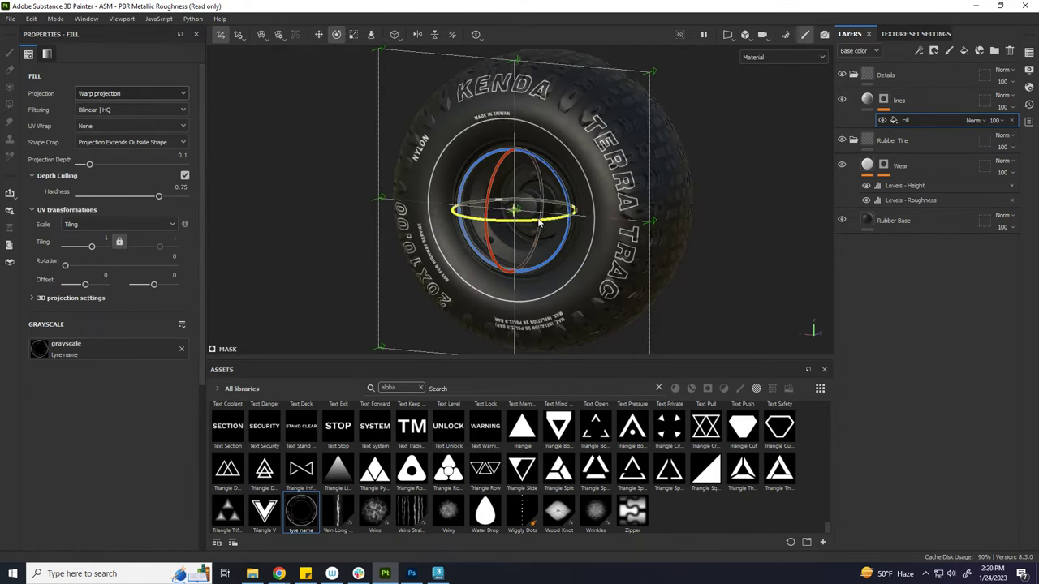
pyautogui.press('r')
pyautogui.moveTo(513, 210); pyautogui.dragTo(470, 222)
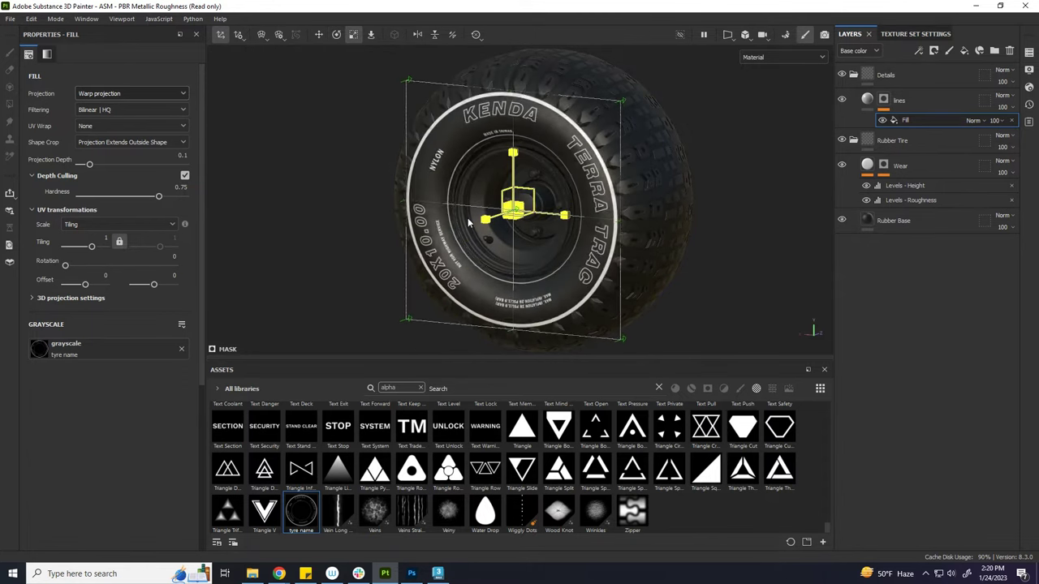
pyautogui.scroll(2, 470, 244)
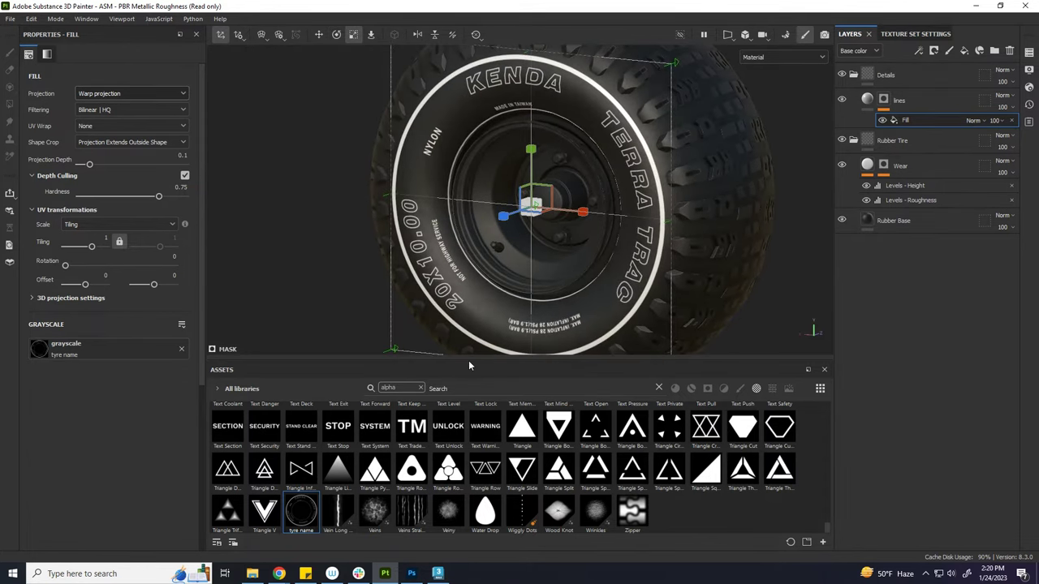
pyautogui.moveTo(469, 363); pyautogui.dragTo(469, 448)
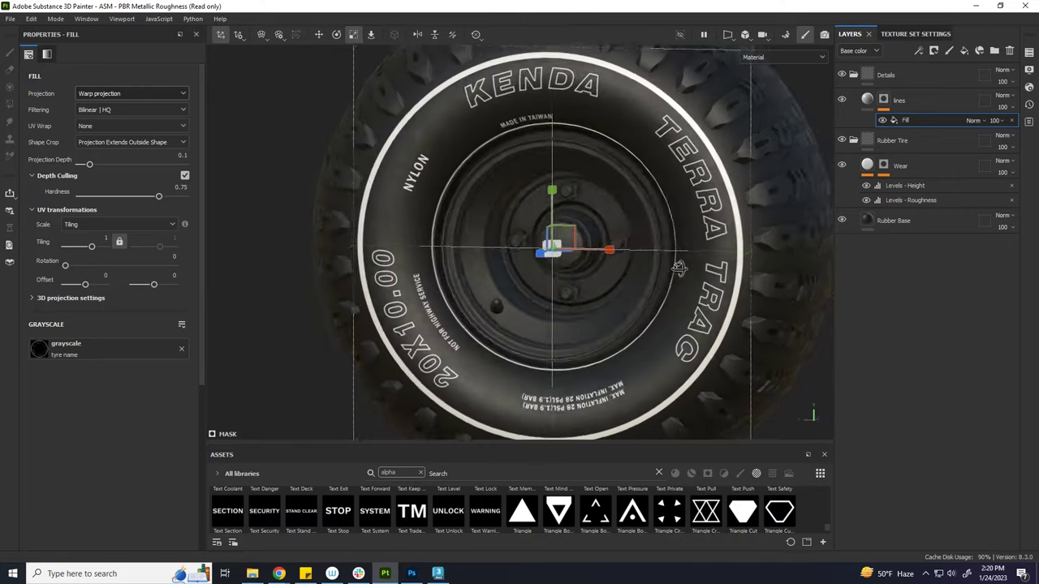
pyautogui.moveTo(705, 271); pyautogui.dragTo(654, 260, button='middle')
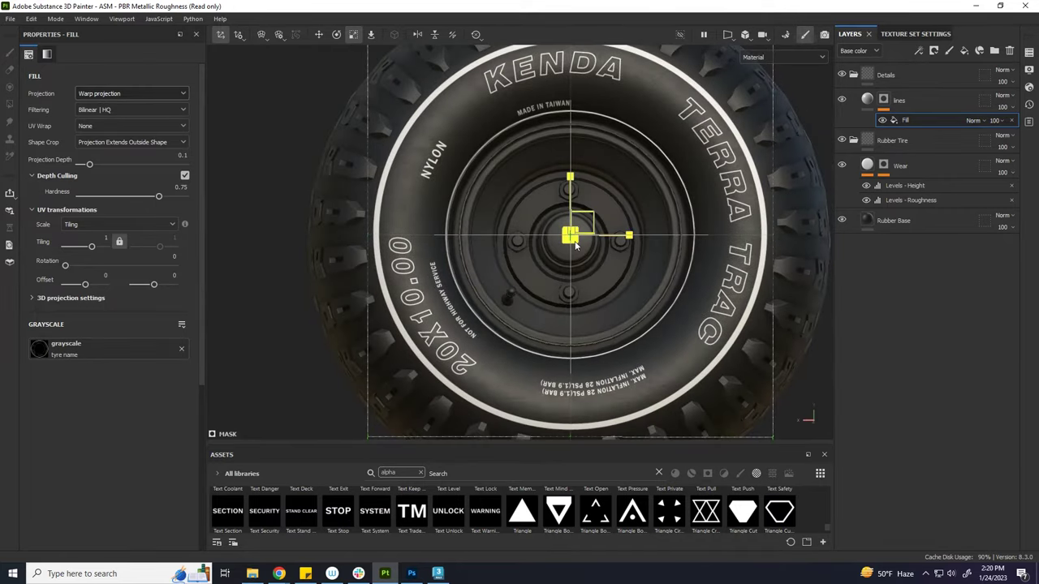
pyautogui.moveTo(574, 246); pyautogui.dragTo(581, 249)
pyautogui.moveTo(570, 187); pyautogui.dragTo(572, 190)
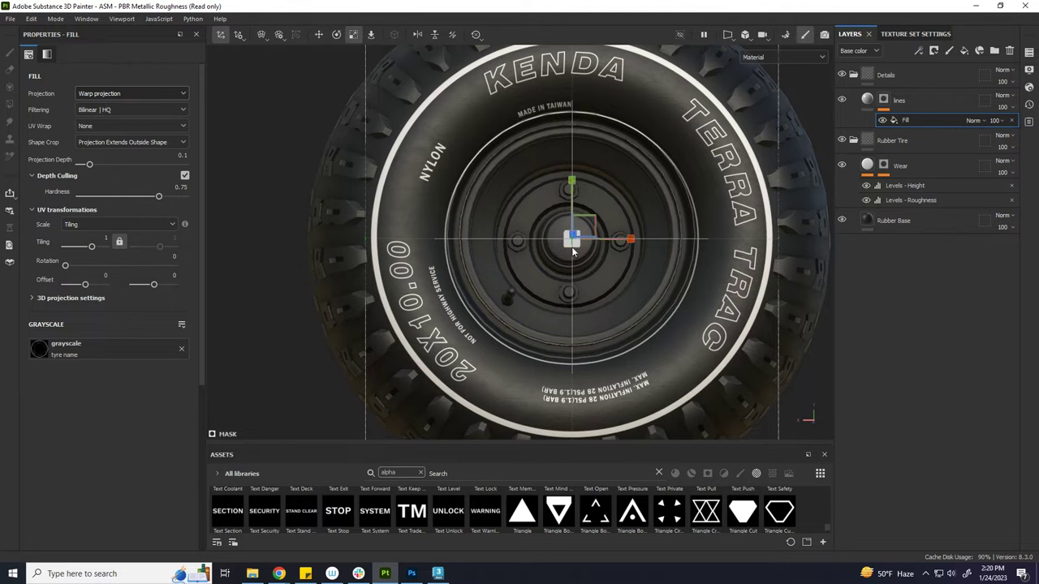
pyautogui.moveTo(575, 248); pyautogui.dragTo(650, 260)
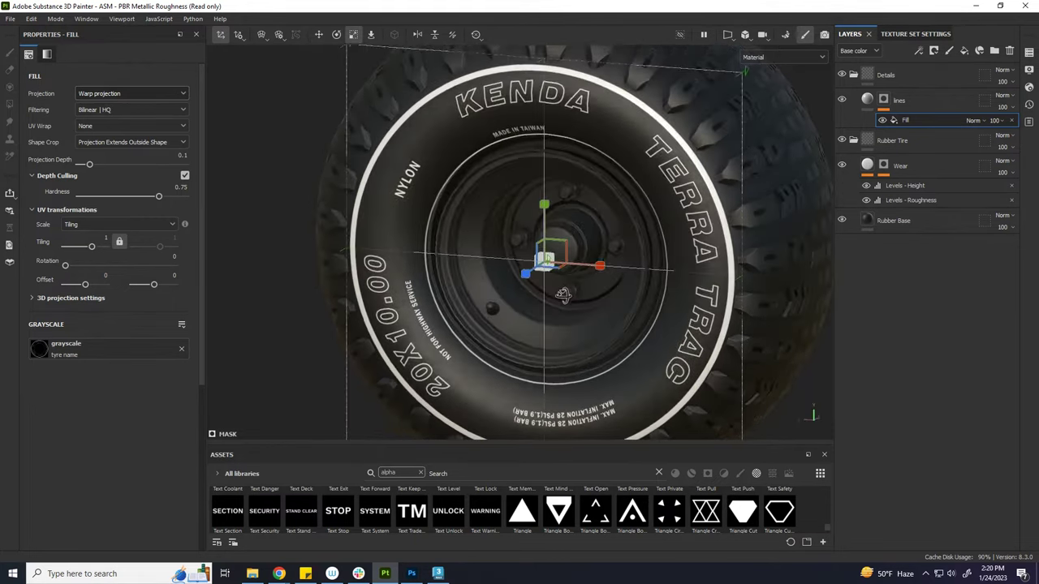
# - Add a Paint effect to the lines mask with a black, fully hard (Hardness 1) brush
pyautogui.click(902, 104)
pyautogui.rightClick(902, 104)
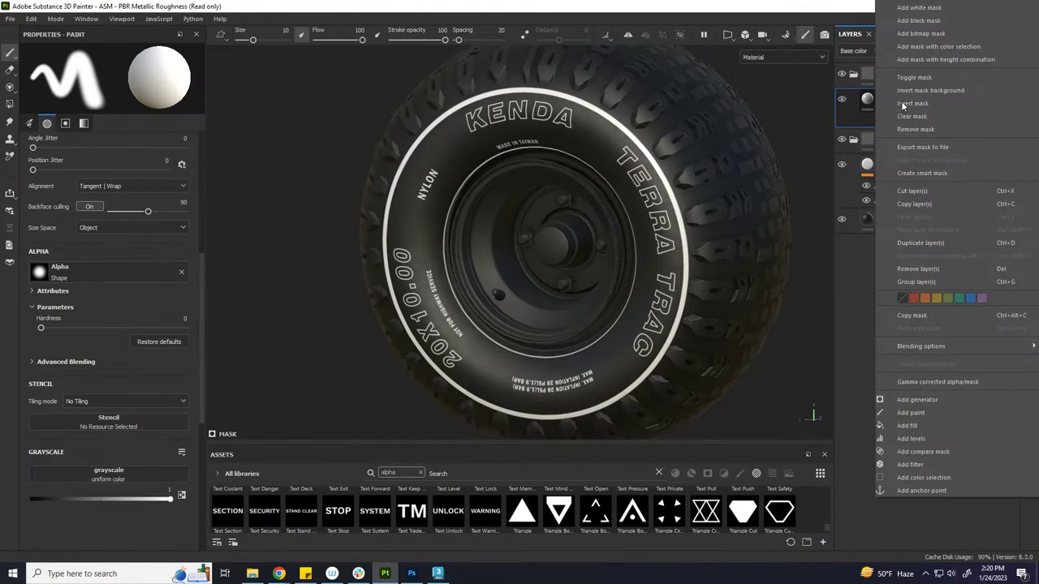
pyautogui.click(925, 363)
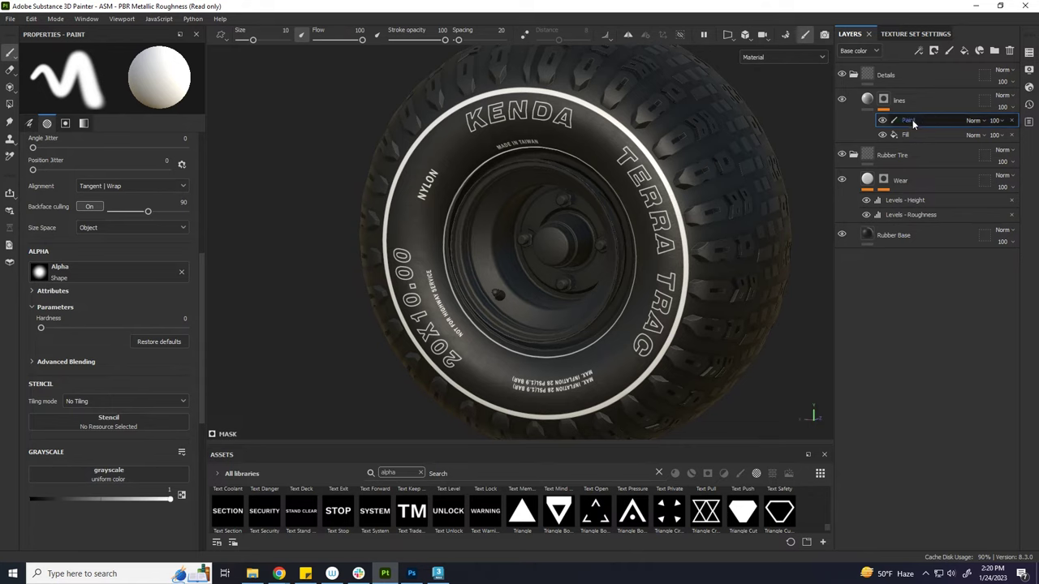
pyautogui.press('x')
pyautogui.scroll(3, 641, 133)
pyautogui.keyDown('ctrl'); pyautogui.moveTo(641, 134); pyautogui.dragTo(654, 180, button='right'); pyautogui.keyUp('ctrl')
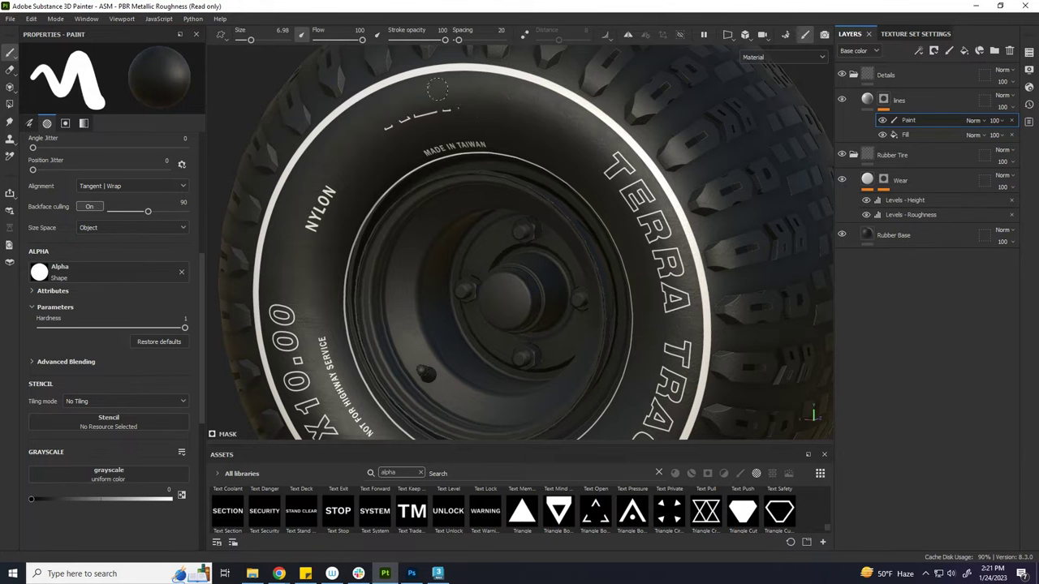
pyautogui.scroll(1, 479, 120)
pyautogui.scroll(2, 487, 134)
pyautogui.scroll(2, 495, 154)
pyautogui.scroll(2, 475, 185)
pyautogui.keyDown('alt'); pyautogui.moveTo(374, 216); pyautogui.dragTo(353, 160); pyautogui.keyUp('alt')
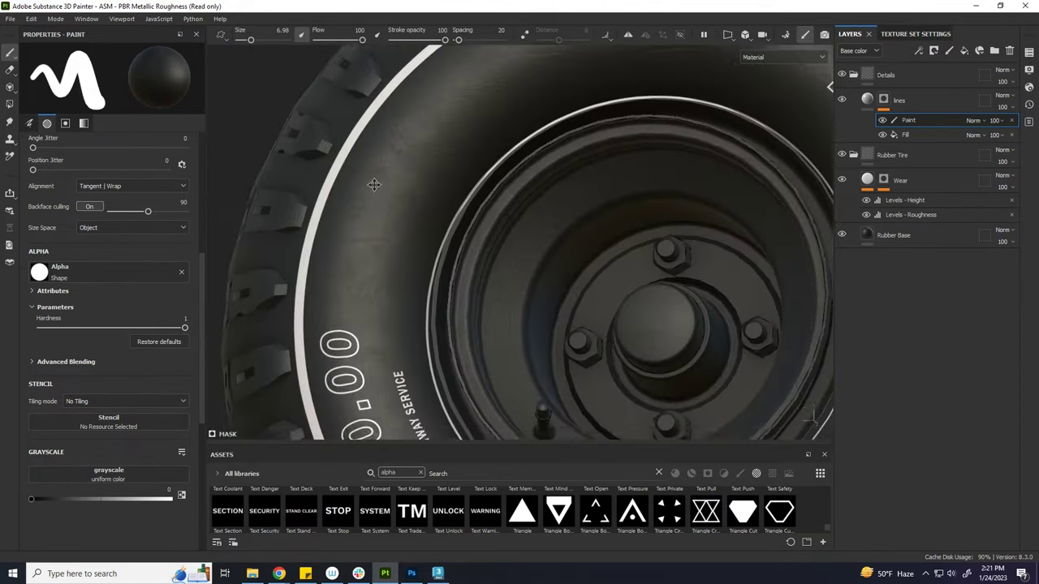
pyautogui.moveTo(419, 253)
pyautogui.keyDown('alt'); pyautogui.mouseDown()
pyautogui.moveTo(413, 192)
pyautogui.moveTo(419, 260)
pyautogui.moveTo(632, 180)
pyautogui.moveTo(588, 95)
pyautogui.mouseUp(); pyautogui.keyUp('alt')
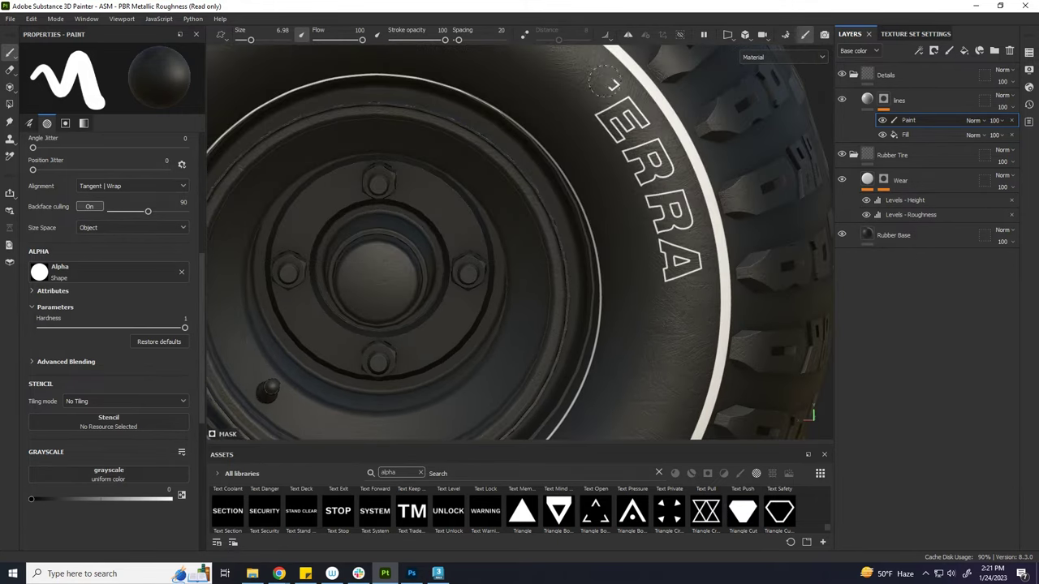
# - Duplicate the lines layer as 'text', replacing its copied Paint effect with a fresh one
pyautogui.press('f')
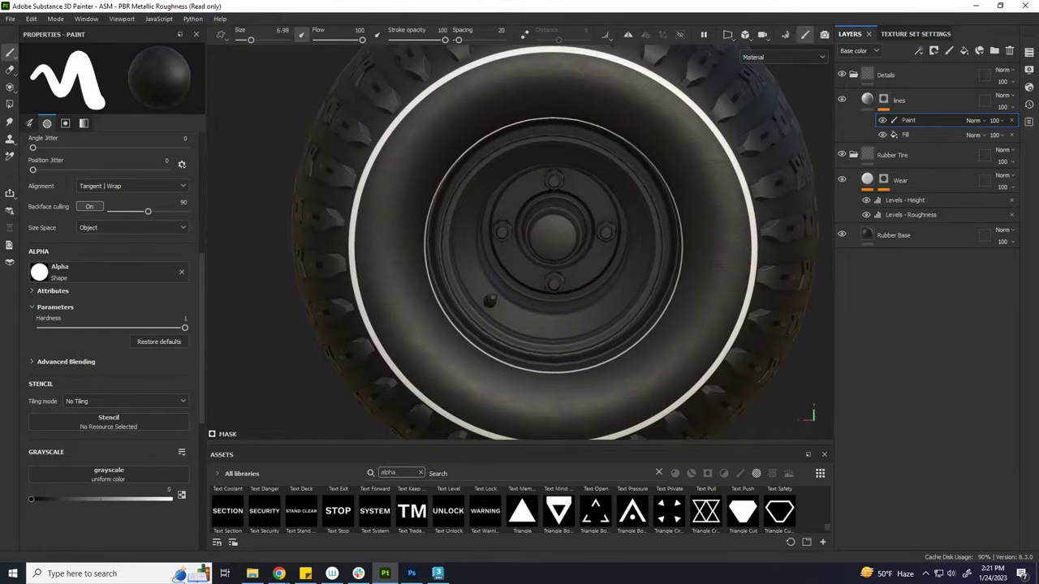
pyautogui.hotkey('ctrl', 'd')
pyautogui.doubleClick(903, 101)
pyautogui.write('text')
pyautogui.click(1012, 120)
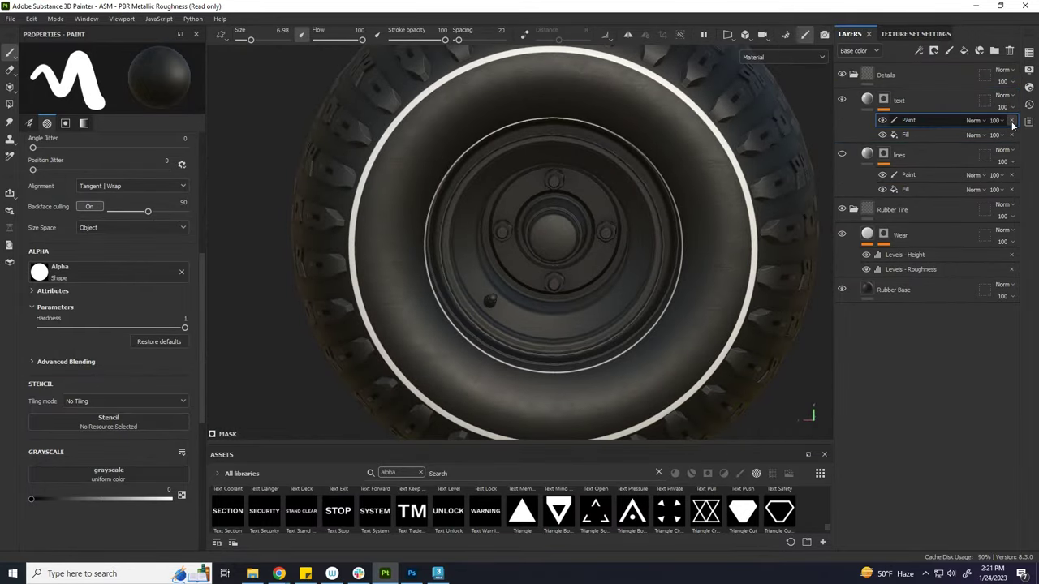
pyautogui.click(1000, 123)
pyautogui.rightClick(918, 123)
pyautogui.click(925, 287)
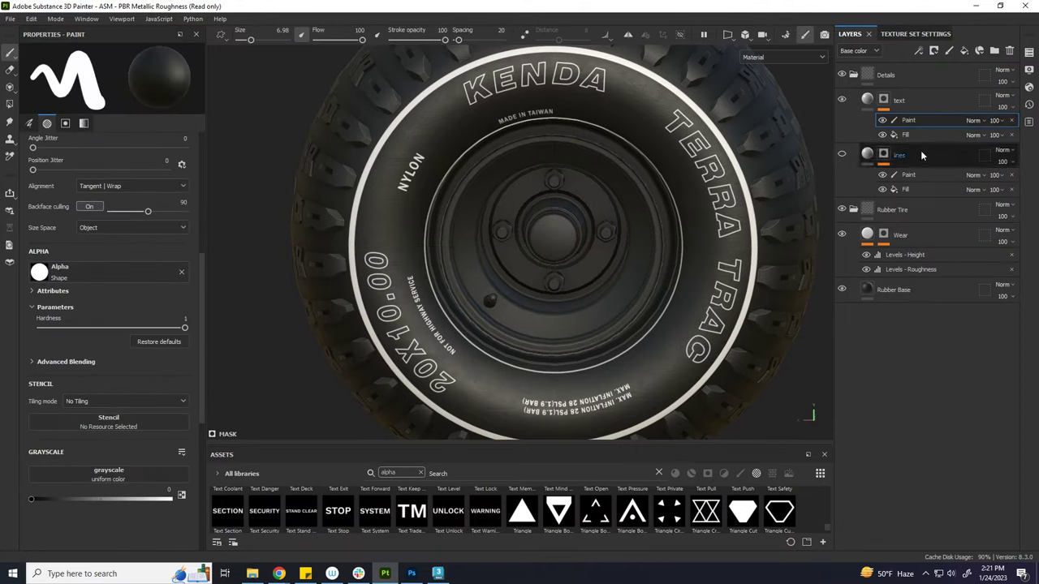
# - Paint out the white arcs above the lettering and up the sidewall
pyautogui.keyDown('alt'); pyautogui.moveTo(753, 288); pyautogui.dragTo(737, 182, button='middle'); pyautogui.keyUp('alt')
pyautogui.moveTo(695, 286)
pyautogui.mouseDown()
pyautogui.moveTo(488, 399)
pyautogui.moveTo(327, 360)
pyautogui.mouseUp()
pyautogui.moveTo(518, 401)
pyautogui.keyDown('alt'); pyautogui.mouseDown()
pyautogui.moveTo(572, 386)
pyautogui.moveTo(535, 357)
pyautogui.moveTo(478, 260)
pyautogui.moveTo(477, 90)
pyautogui.moveTo(438, 163)
pyautogui.moveTo(499, 69)
pyautogui.moveTo(433, 170)
pyautogui.moveTo(568, 130)
pyautogui.moveTo(686, 138)
pyautogui.mouseUp(); pyautogui.keyUp('alt')
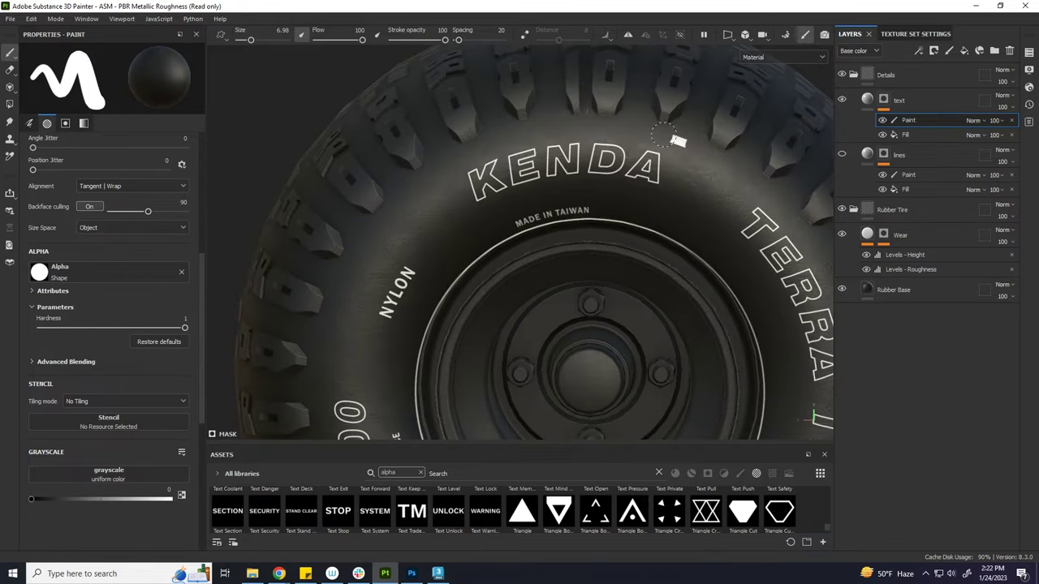
pyautogui.scroll(-3, 686, 138)
pyautogui.scroll(3, 663, 183)
pyautogui.scroll(2, 663, 183)
# - Paint out the remaining rim arcs on the right, beside MADE IN TAIWAN, and around the bottom
pyautogui.moveTo(690, 203); pyautogui.dragTo(735, 244)
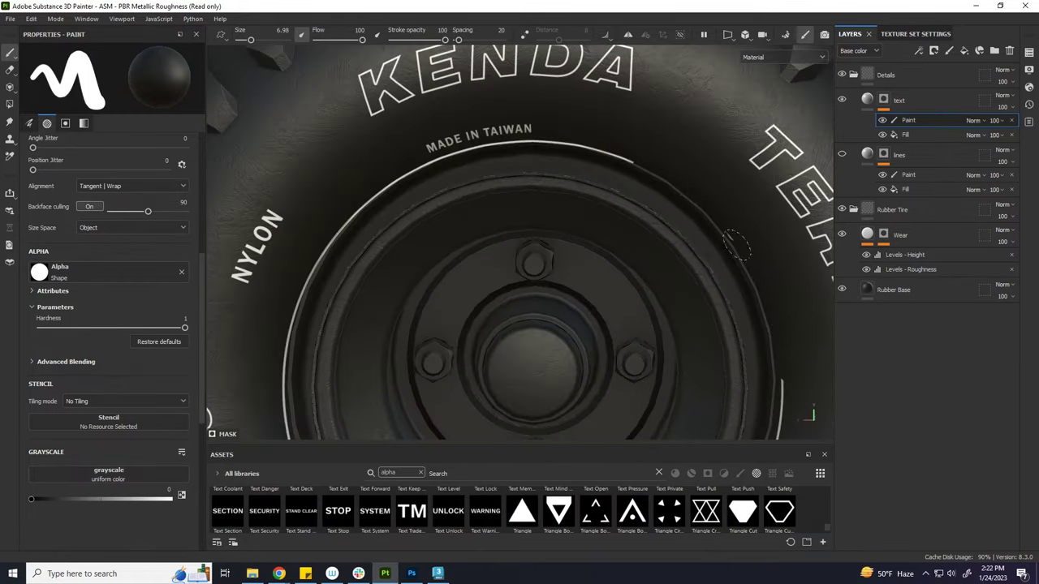
pyautogui.moveTo(584, 157); pyautogui.dragTo(577, 148)
pyautogui.scroll(2, 514, 151)
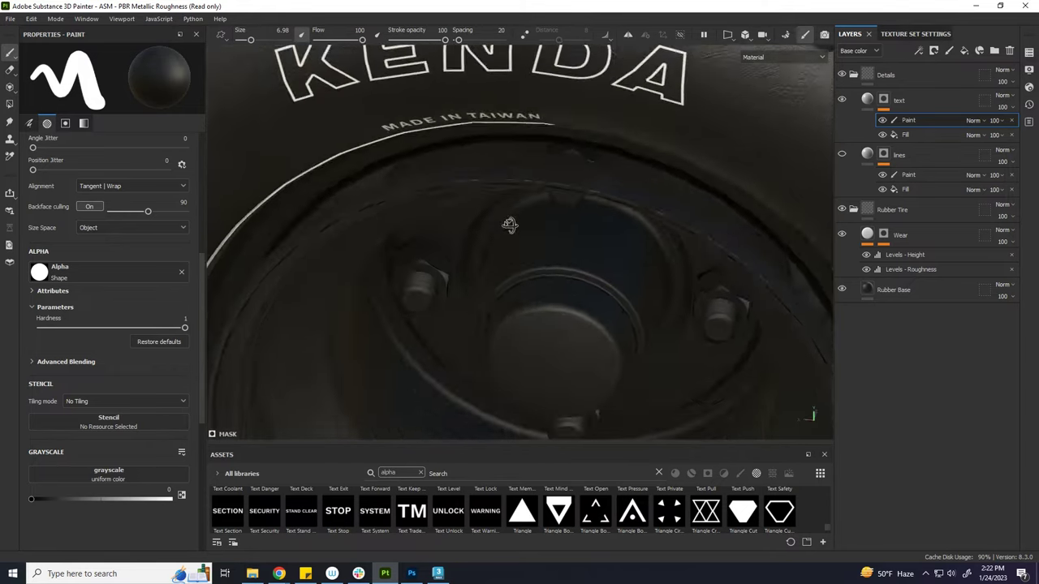
pyautogui.scroll(2, 536, 142)
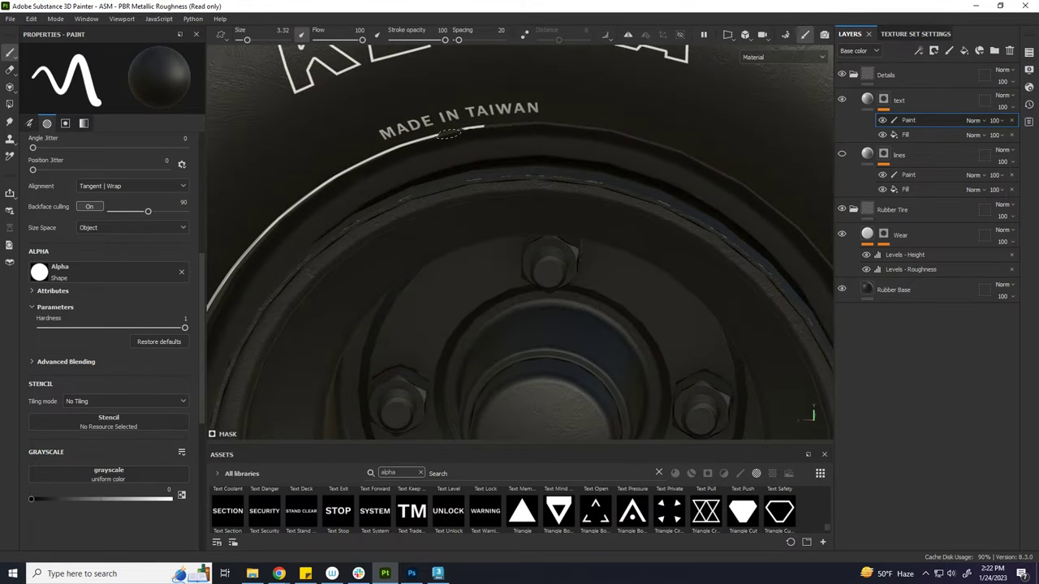
pyautogui.moveTo(417, 143); pyautogui.dragTo(247, 260)
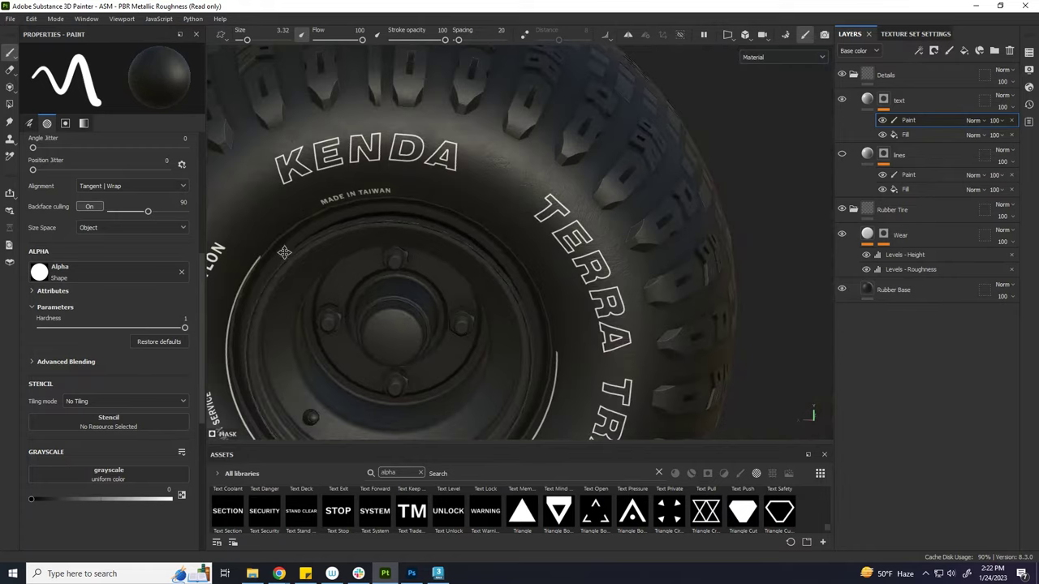
pyautogui.scroll(-2, 421, 172)
pyautogui.moveTo(387, 276)
pyautogui.mouseDown()
pyautogui.moveTo(514, 426)
pyautogui.moveTo(667, 380)
pyautogui.mouseUp()
pyautogui.scroll(-3, 716, 276)
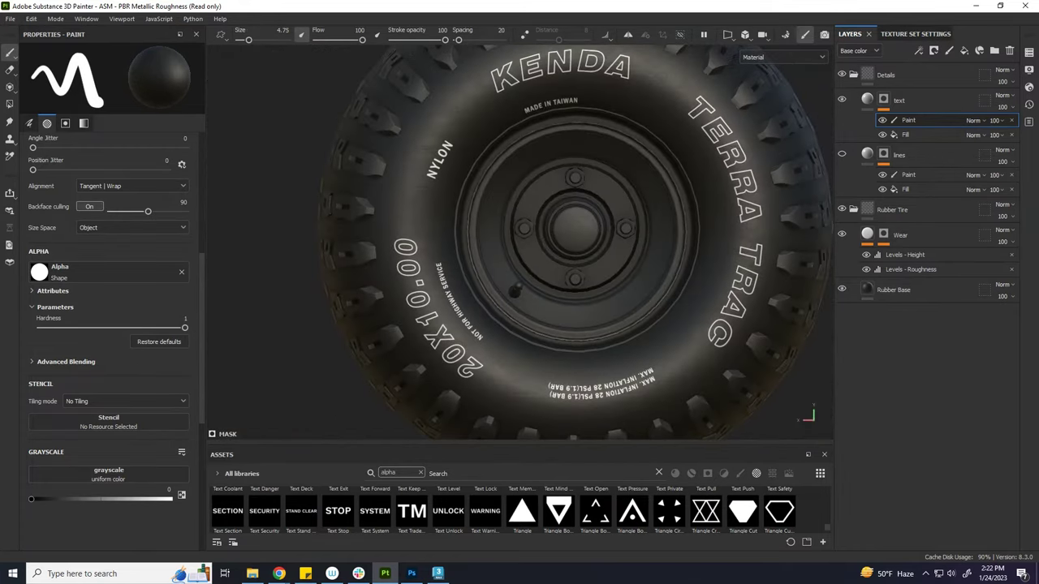
# - Turn off colour on the lines layer so the rim lines show only as relief
pyautogui.click(862, 154)
pyautogui.click(40, 262)
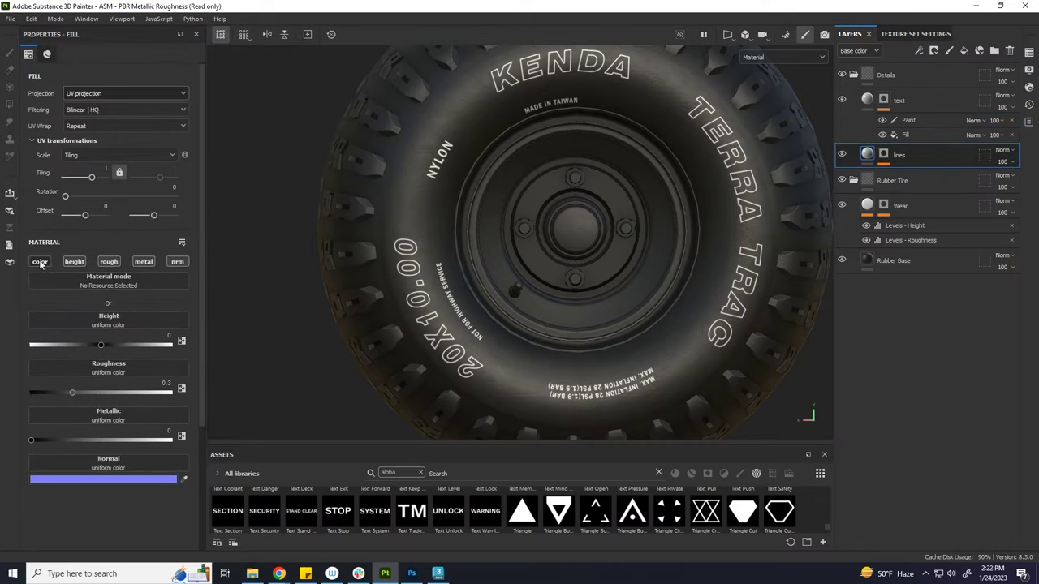
pyautogui.scroll(3, 410, 175)
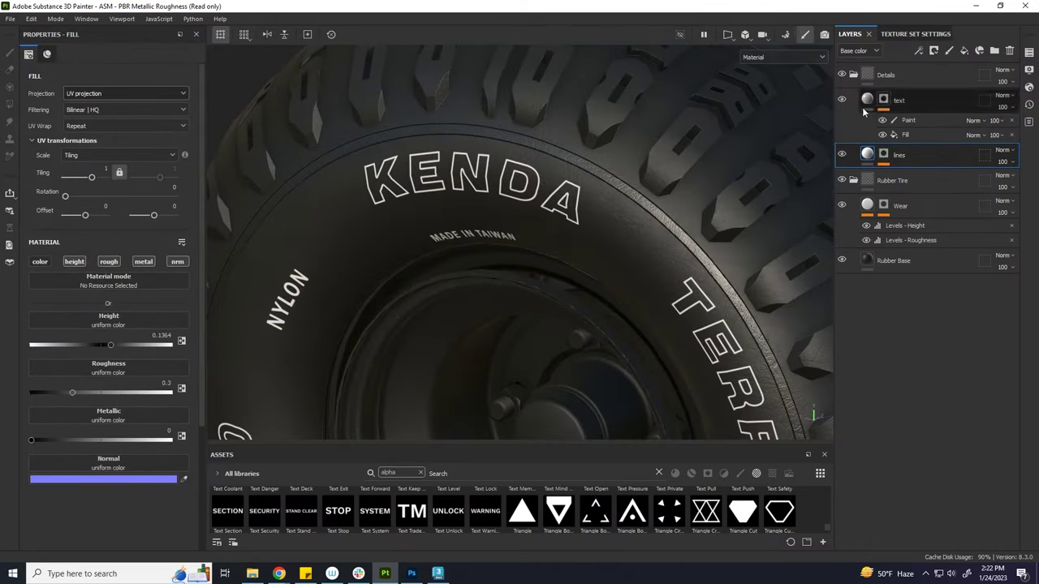
# - Disable colour and roughness on the lettering and raise its Height to about 0.0983
pyautogui.click(42, 264)
pyautogui.click(110, 262)
pyautogui.moveTo(101, 345); pyautogui.dragTo(109, 348)
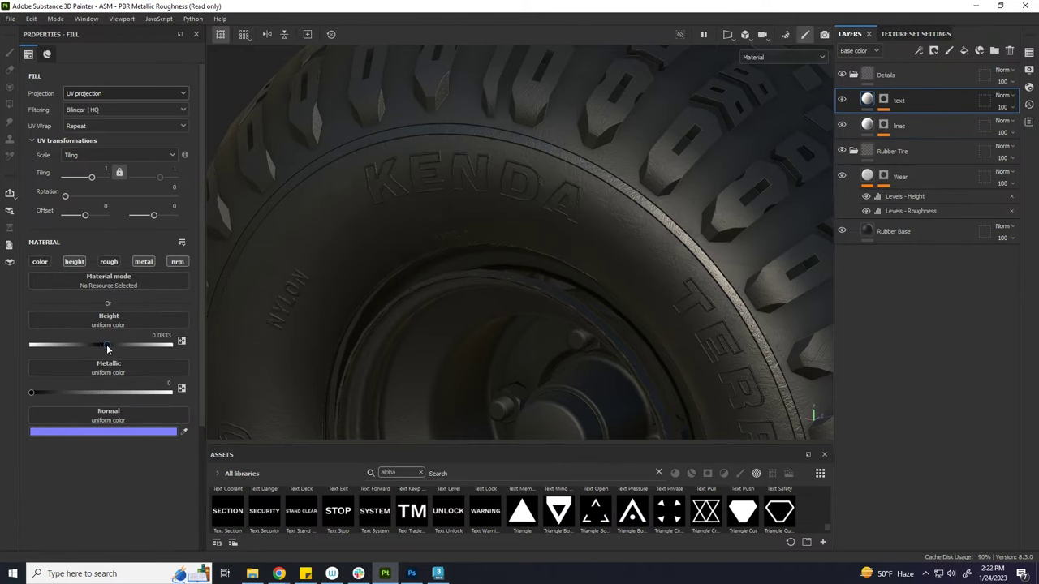
pyautogui.scroll(3, 666, 336)
pyautogui.scroll(3, 717, 334)
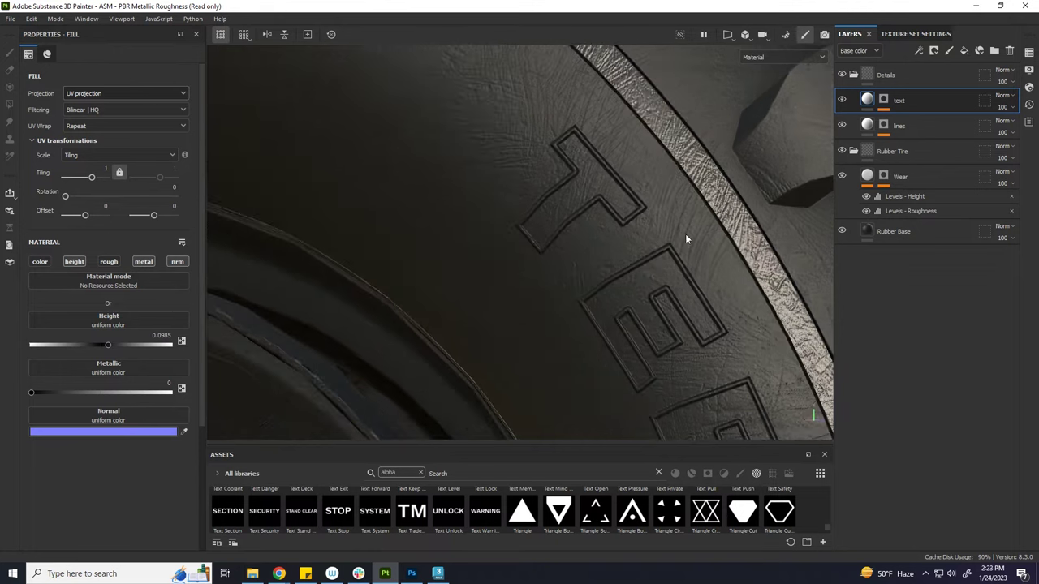
pyautogui.click(108, 263)
pyautogui.scroll(2, 645, 281)
pyautogui.click(108, 262)
pyautogui.scroll(-2, 690, 301)
pyautogui.scroll(-5, 690, 301)
pyautogui.moveTo(660, 303)
pyautogui.keyDown('alt'); pyautogui.mouseDown()
pyautogui.moveTo(612, 257)
pyautogui.moveTo(659, 189)
pyautogui.moveTo(624, 156)
pyautogui.moveTo(579, 158)
pyautogui.moveTo(634, 157)
pyautogui.moveTo(626, 211)
pyautogui.moveTo(633, 153)
pyautogui.moveTo(612, 152)
pyautogui.mouseUp(); pyautogui.keyUp('alt')
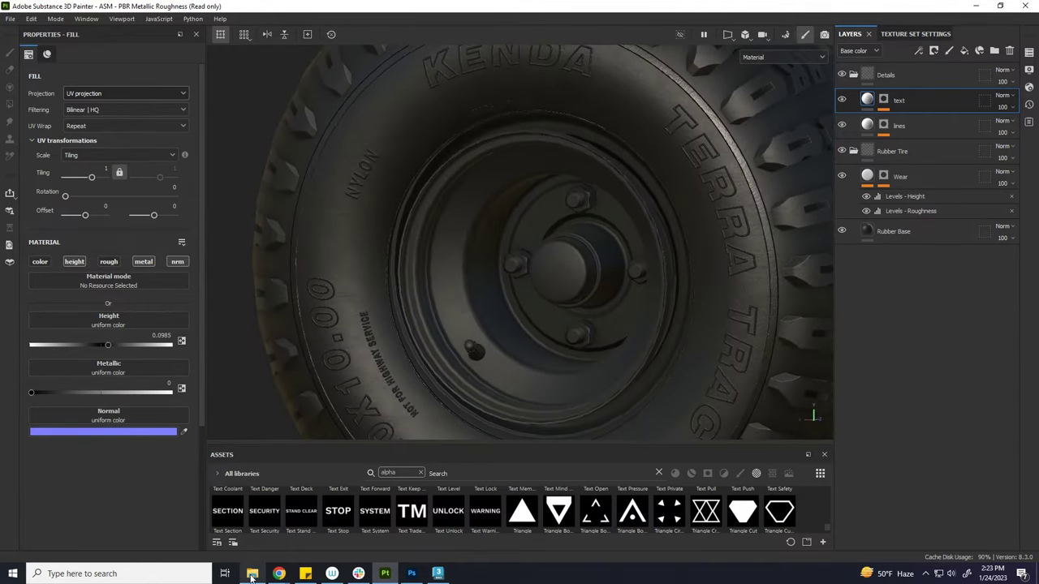
# - Preview tyre design Roughness.png, then import it as an alpha into the current session
pyautogui.click(252, 574)
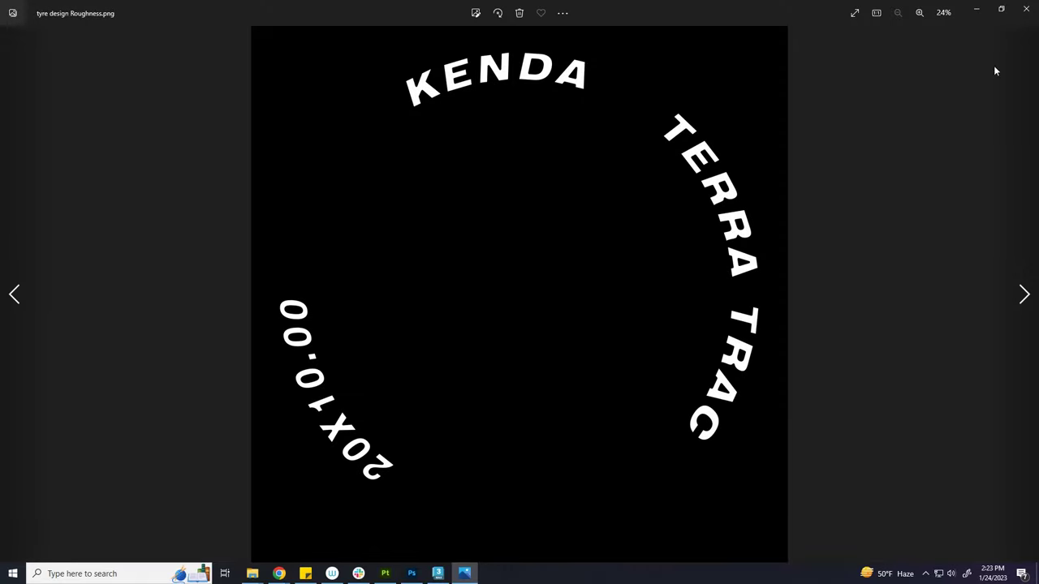
pyautogui.click(1026, 8)
pyautogui.click(990, 6)
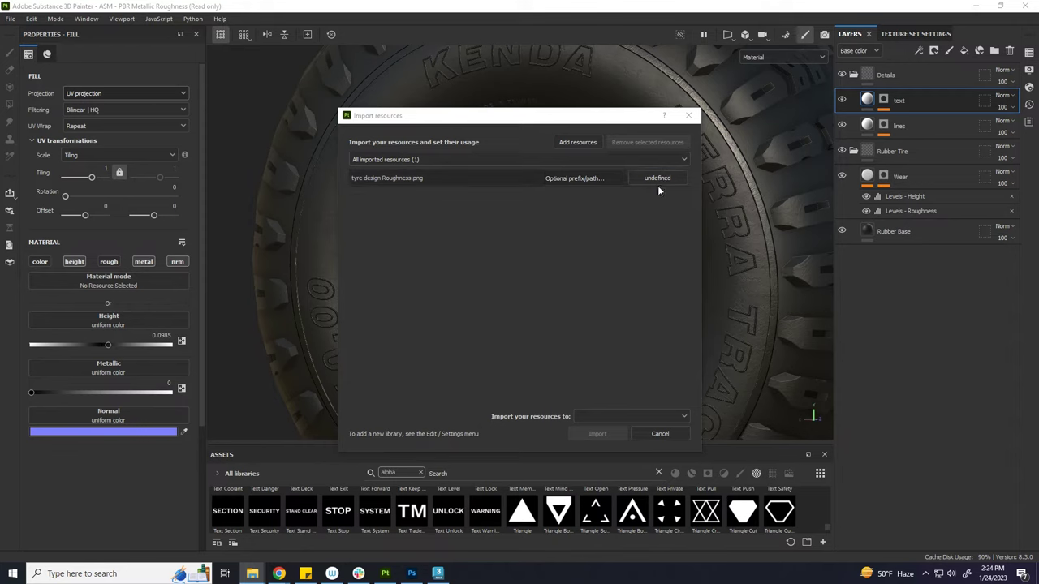
pyautogui.click(660, 177)
pyautogui.click(666, 191)
pyautogui.click(641, 417)
pyautogui.click(625, 431)
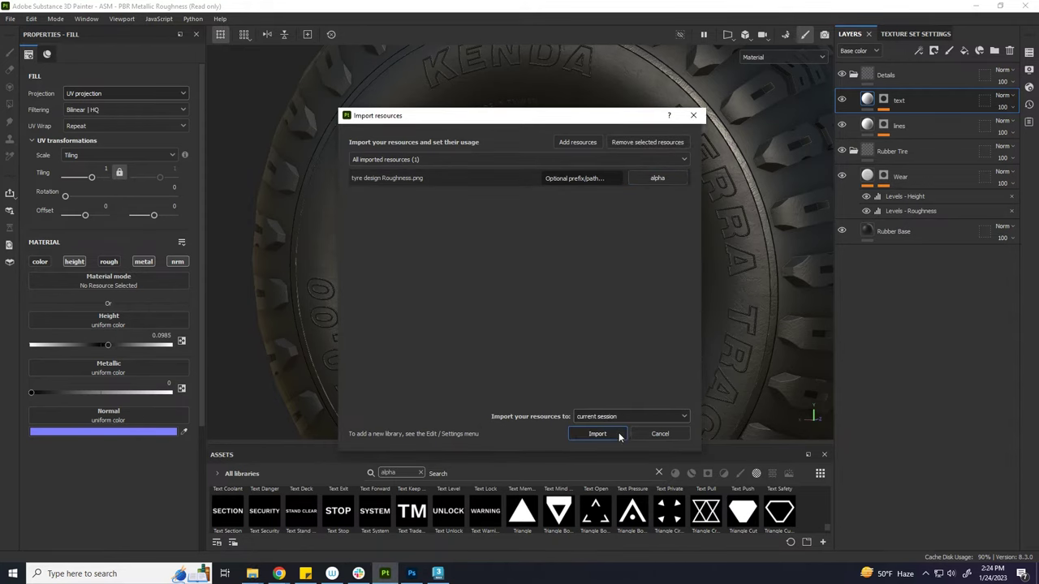
pyautogui.click(618, 435)
pyautogui.click(278, 574)
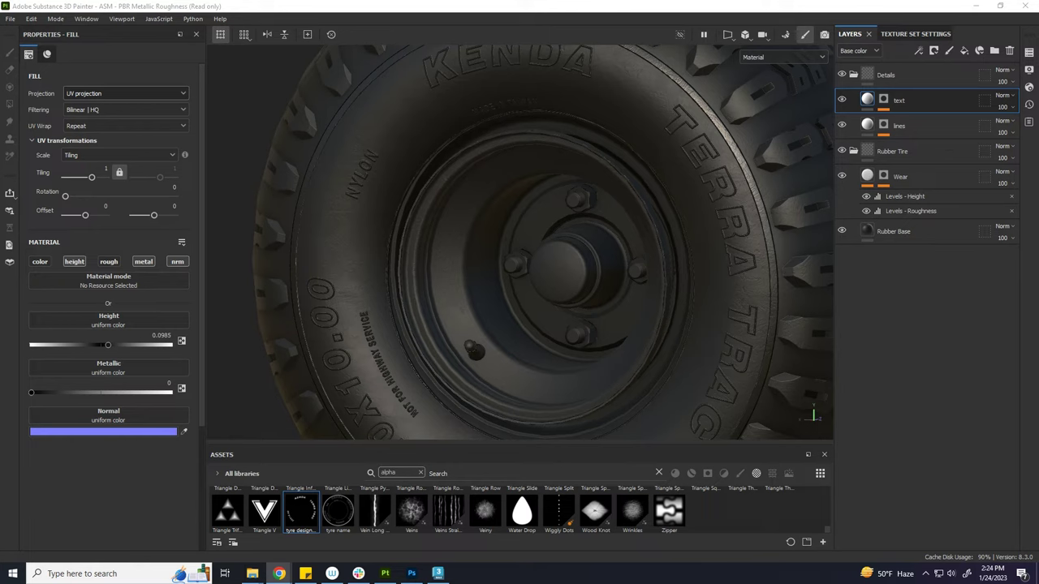
# - Duplicate the text layer as 'text roughness' and mask it with the tyre design Roughness alpha
pyautogui.click(808, 5)
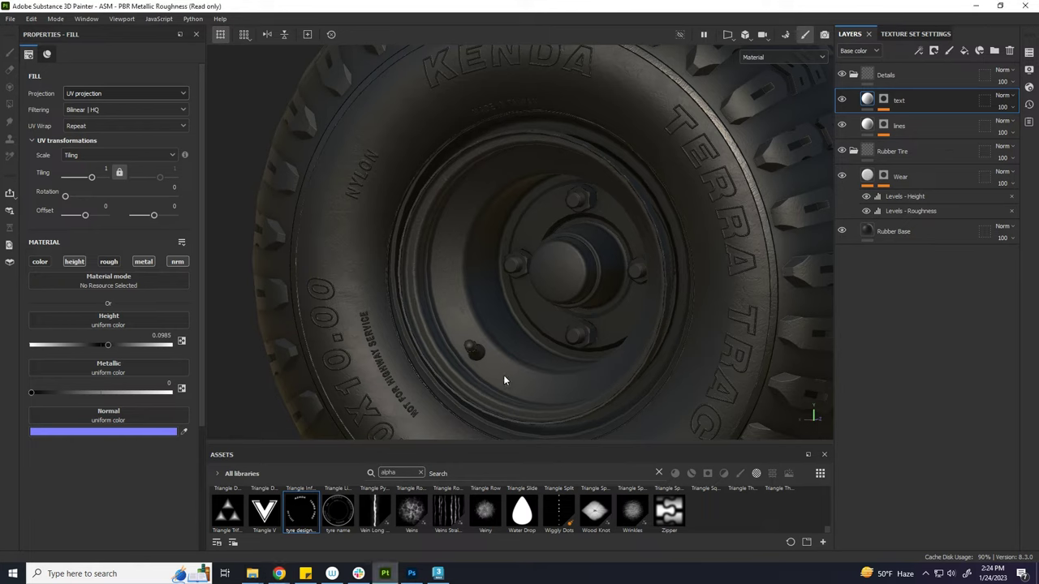
pyautogui.doubleClick(904, 102)
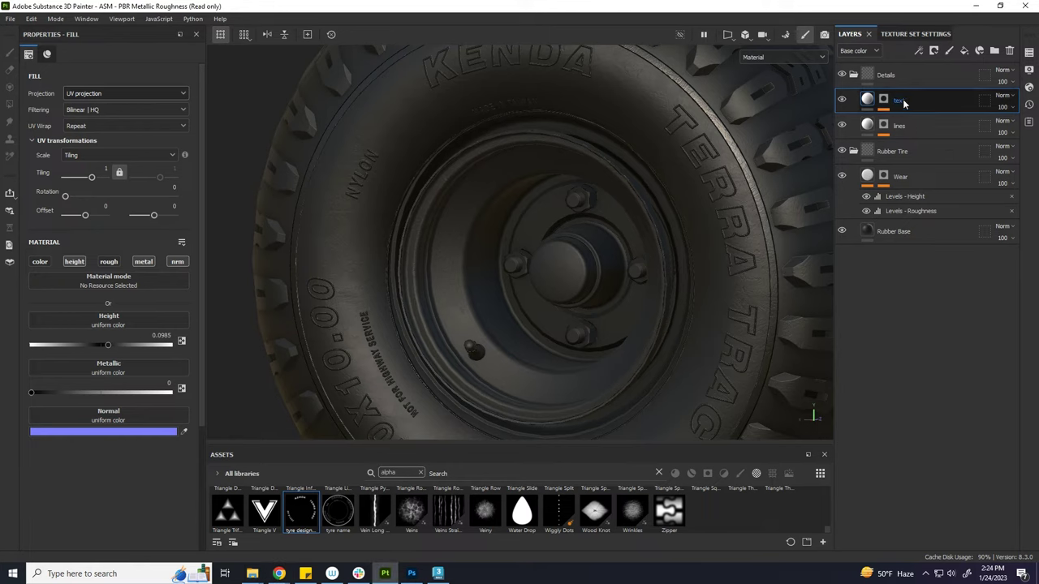
pyautogui.hotkey('ctrl', 'd')
pyautogui.doubleClick(910, 101)
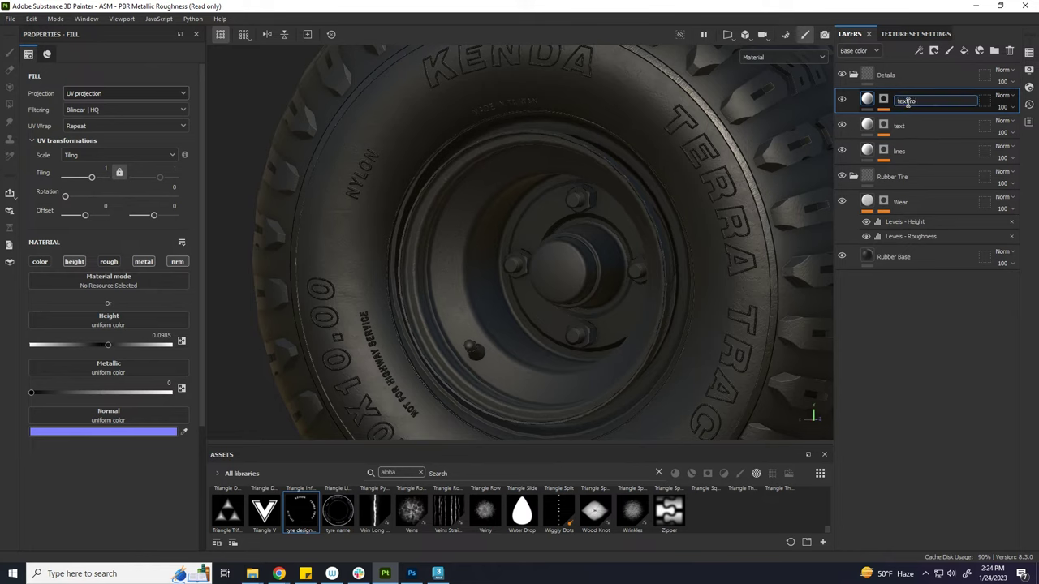
pyautogui.write('ughness')
pyautogui.press('Return')
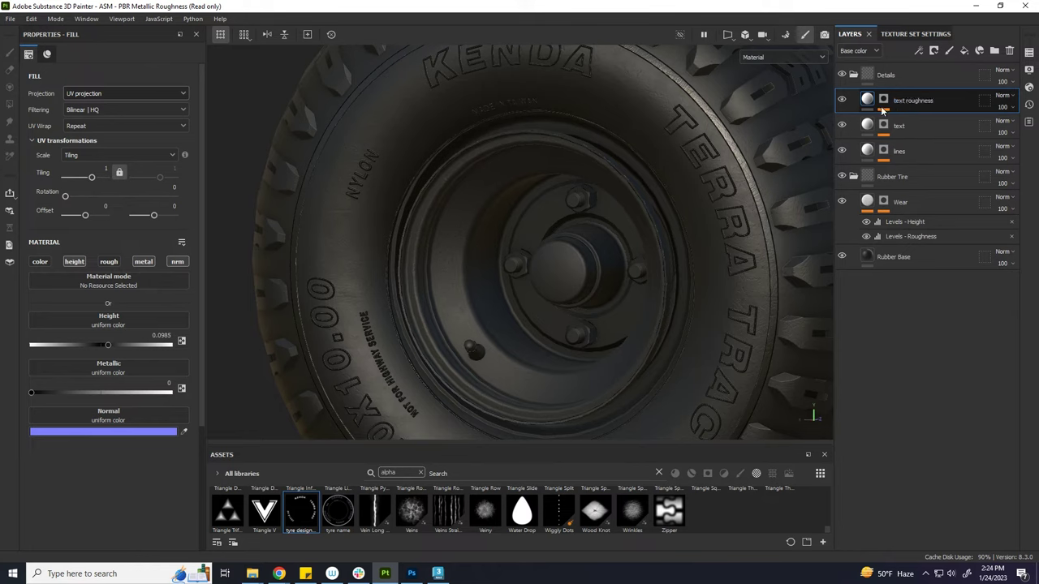
pyautogui.click(906, 134)
pyautogui.moveTo(300, 512); pyautogui.dragTo(39, 349)
pyautogui.keyDown('alt'); pyautogui.moveTo(790, 212); pyautogui.dragTo(719, 180); pyautogui.keyUp('alt')
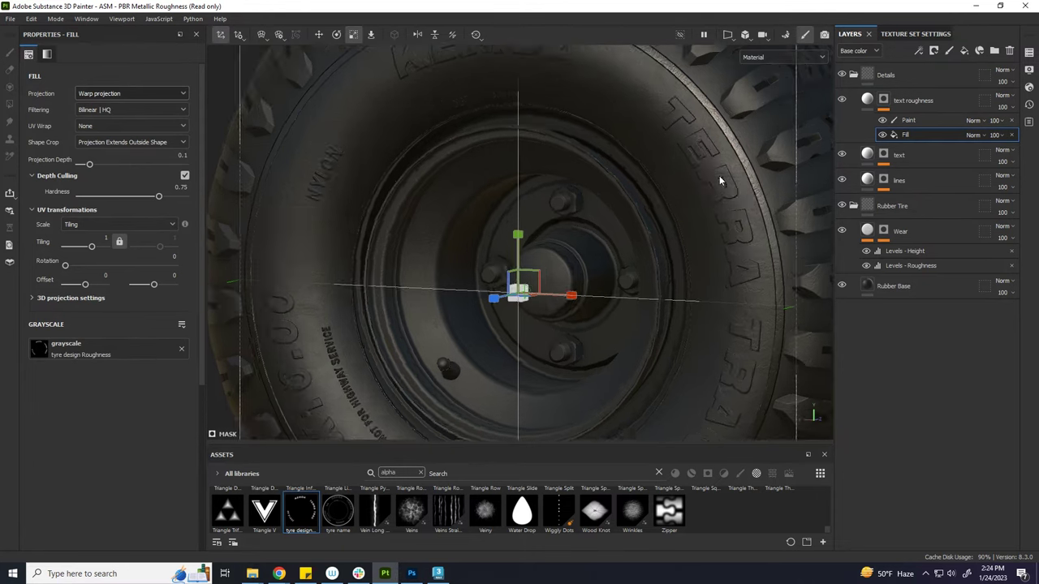
# - Make the text roughness layer affect roughness only, set to about 0.2652
pyautogui.scroll(5, 719, 180)
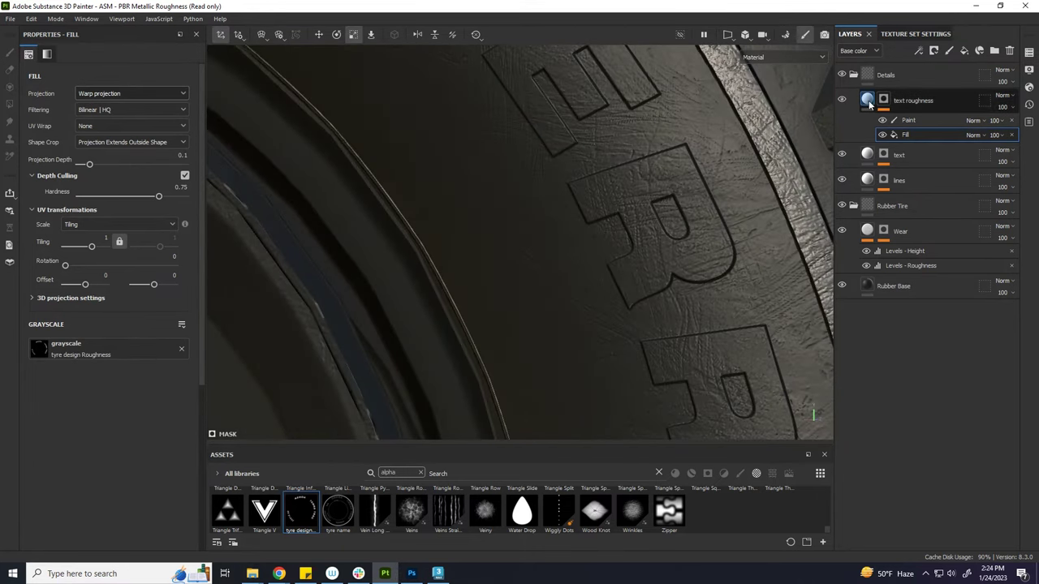
pyautogui.click(867, 100)
pyautogui.click(75, 261)
pyautogui.click(109, 261)
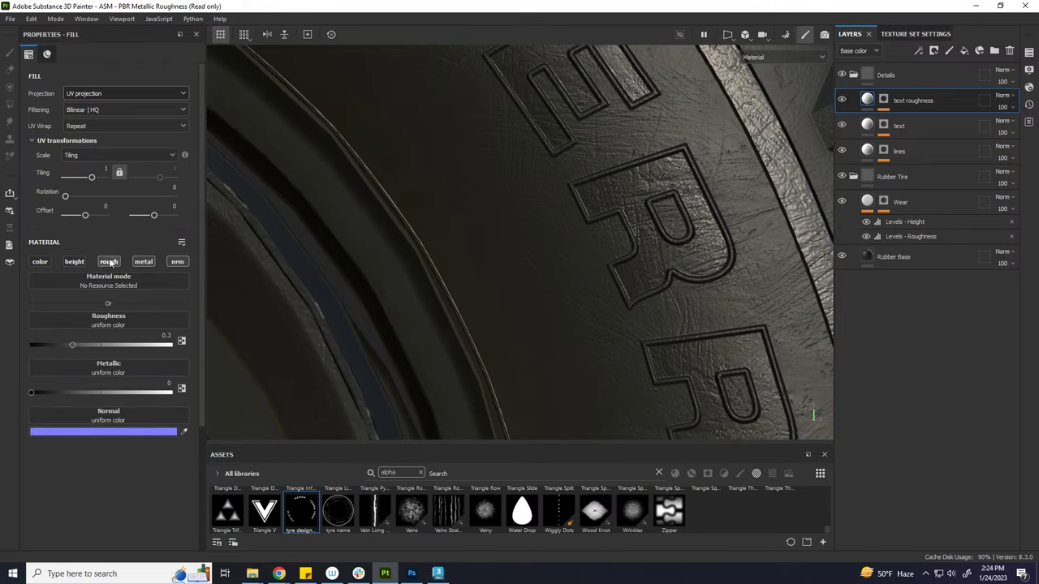
pyautogui.moveTo(73, 349)
pyautogui.mouseDown()
pyautogui.moveTo(61, 348)
pyautogui.moveTo(90, 350)
pyautogui.mouseUp()
pyautogui.scroll(-5, 657, 327)
pyautogui.scroll(4, 639, 297)
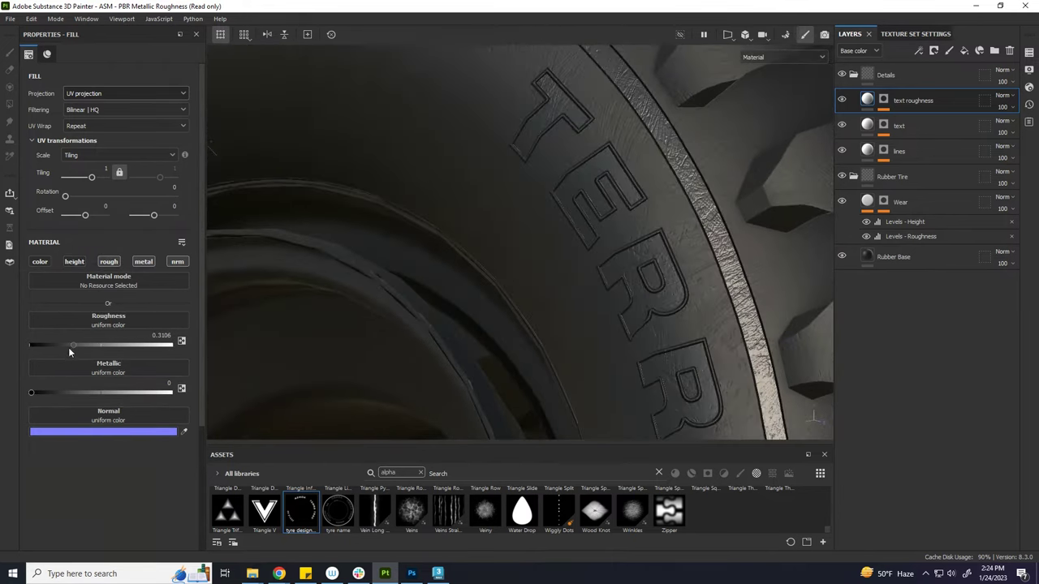
pyautogui.moveTo(613, 330)
pyautogui.keyDown('alt'); pyautogui.mouseDown()
pyautogui.moveTo(579, 314)
pyautogui.moveTo(622, 313)
pyautogui.moveTo(699, 246)
pyautogui.moveTo(688, 292)
pyautogui.moveTo(654, 273)
pyautogui.moveTo(609, 438)
pyautogui.moveTo(616, 397)
pyautogui.mouseUp(); pyautogui.keyUp('alt')
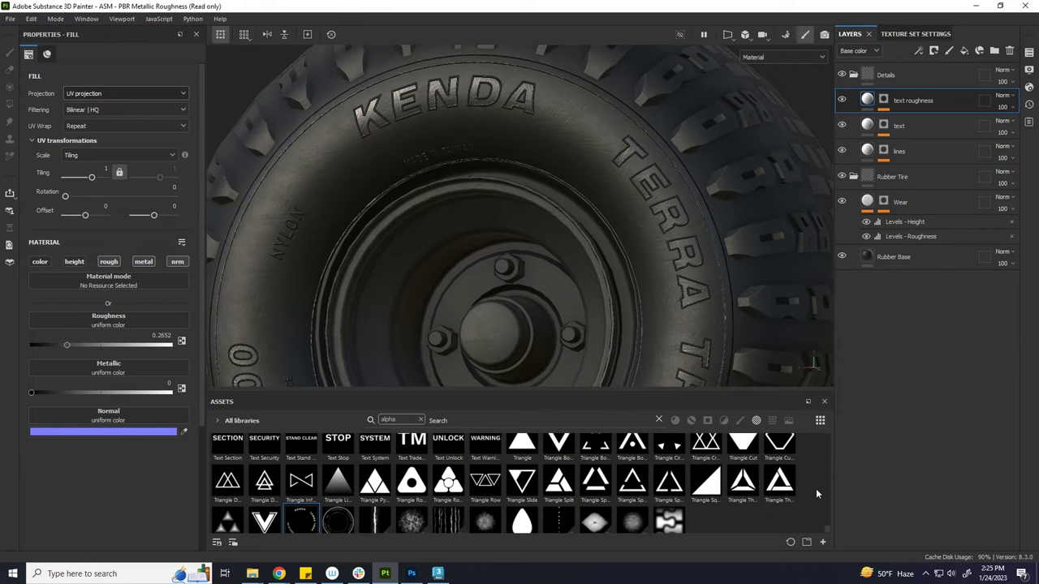
# - Remove the 'alpha' search chip and filter the Assets panel to Textures
pyautogui.moveTo(828, 533); pyautogui.dragTo(822, 440)
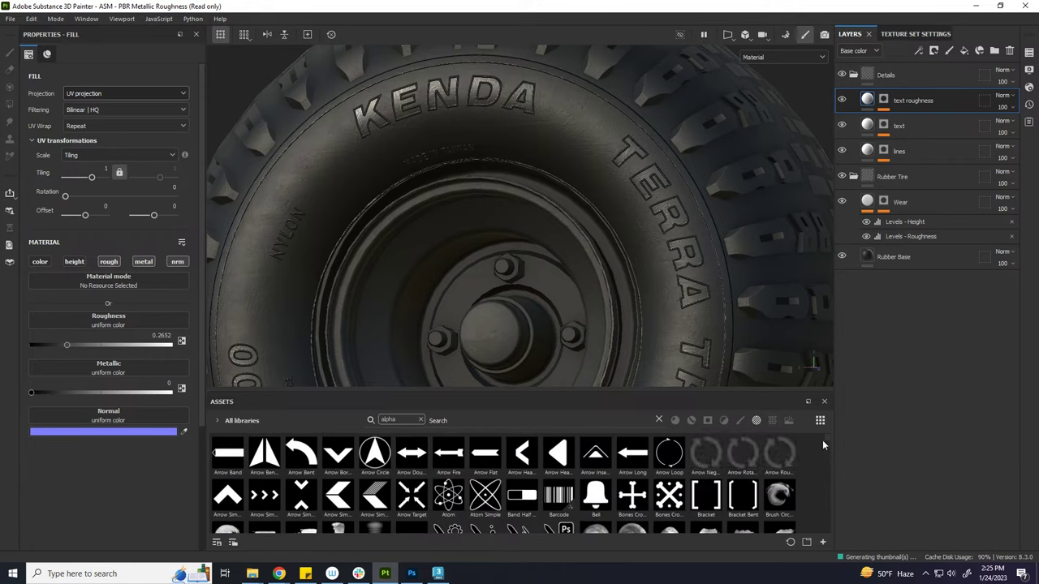
pyautogui.click(420, 420)
pyautogui.click(217, 421)
pyautogui.click(219, 424)
pyautogui.click(772, 421)
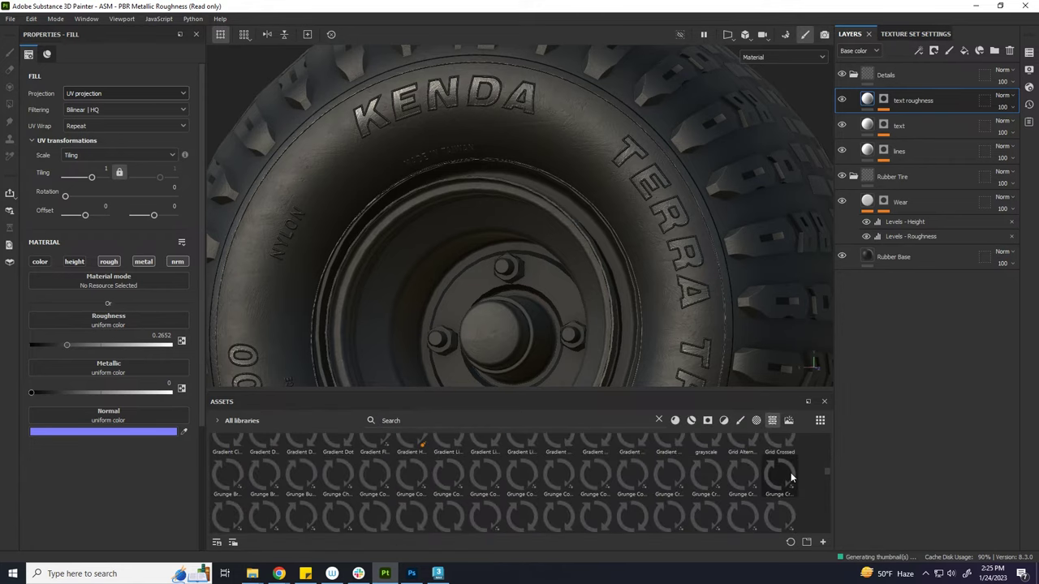
pyautogui.scroll(-3, 790, 477)
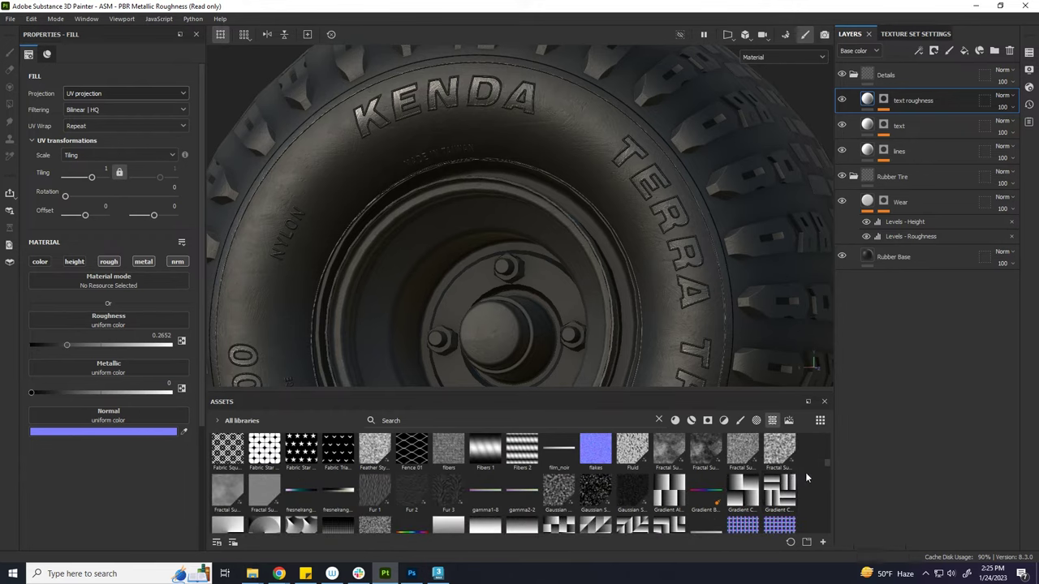
pyautogui.moveTo(827, 462); pyautogui.dragTo(826, 458)
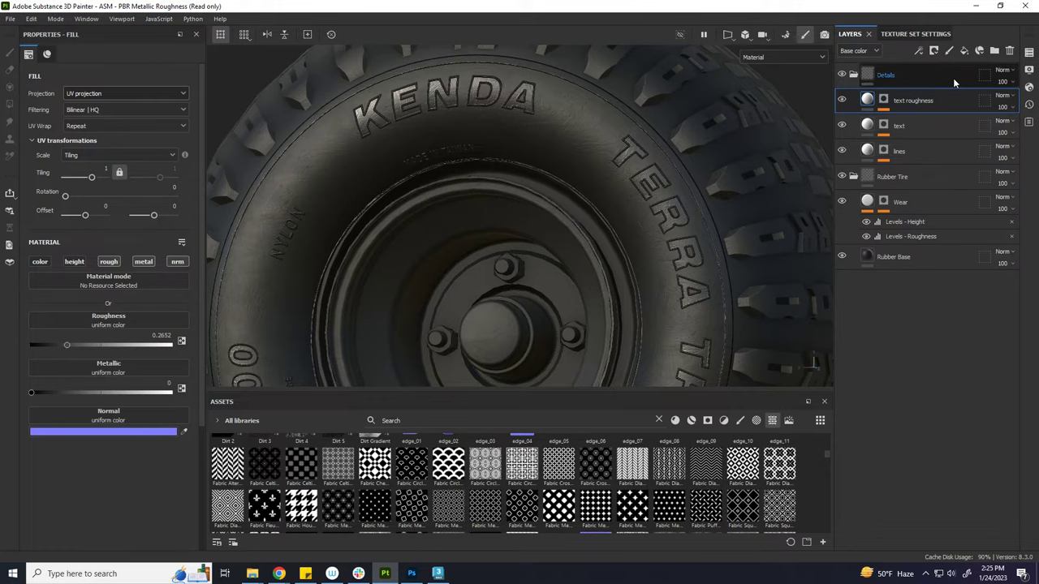
# - Add a fill layer named 'grid design' with a black mask holding a Fill effect
pyautogui.click(965, 51)
pyautogui.write('grip design')
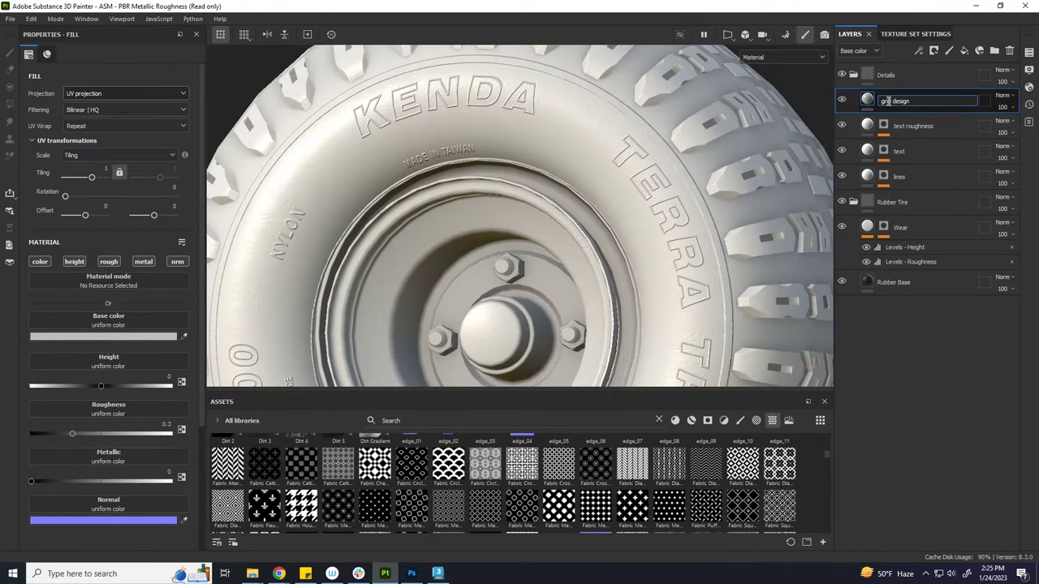
pyautogui.press('Return')
pyautogui.rightClick(890, 104)
pyautogui.click(918, 20)
pyautogui.rightClick(893, 101)
pyautogui.click(907, 426)
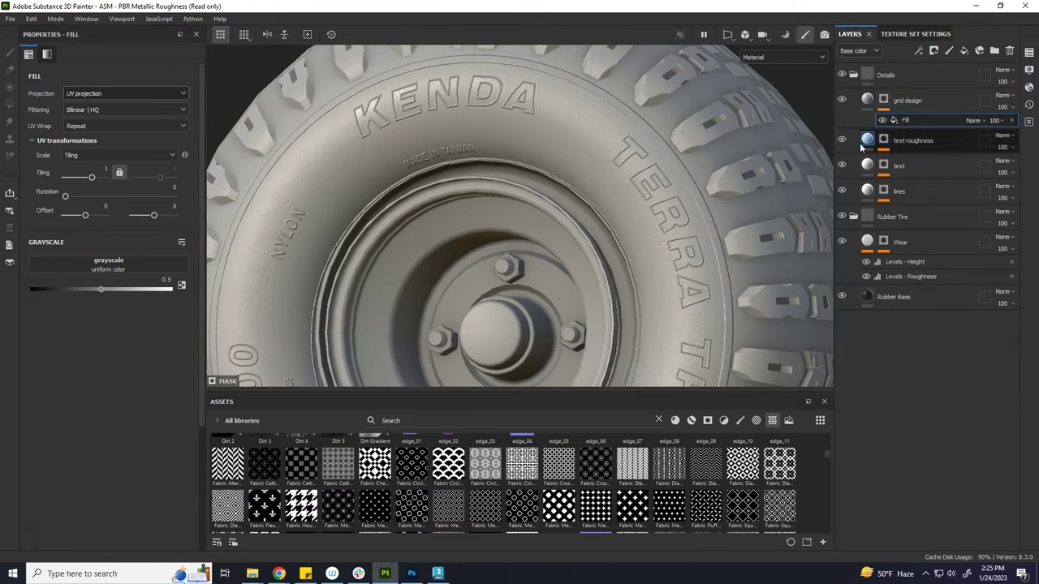
# - Use Fabric Cross Curved as the mask fill pattern and raise its tiling
pyautogui.moveTo(558, 465); pyautogui.dragTo(132, 264)
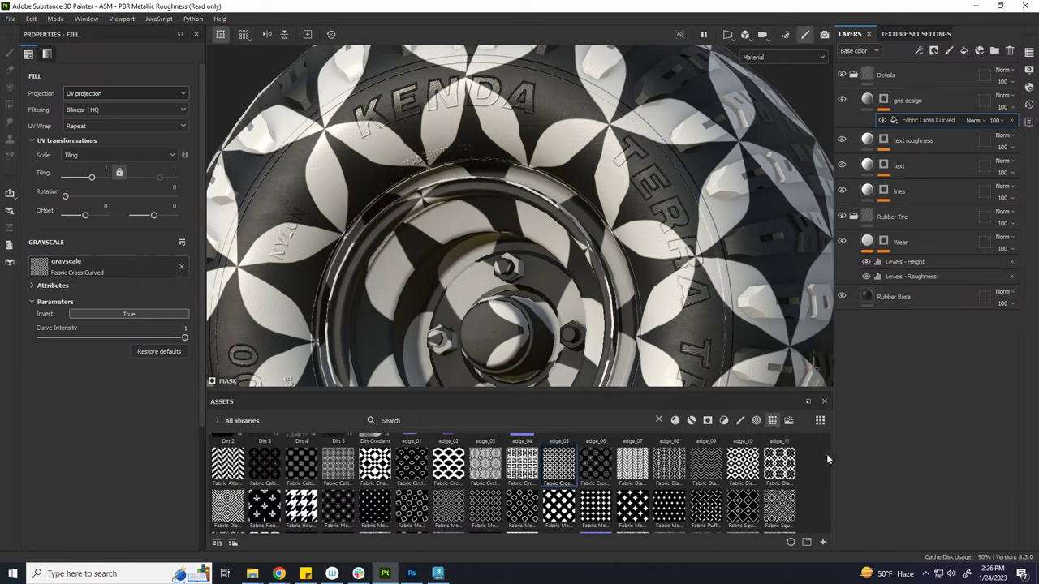
pyautogui.scroll(-2, 828, 454)
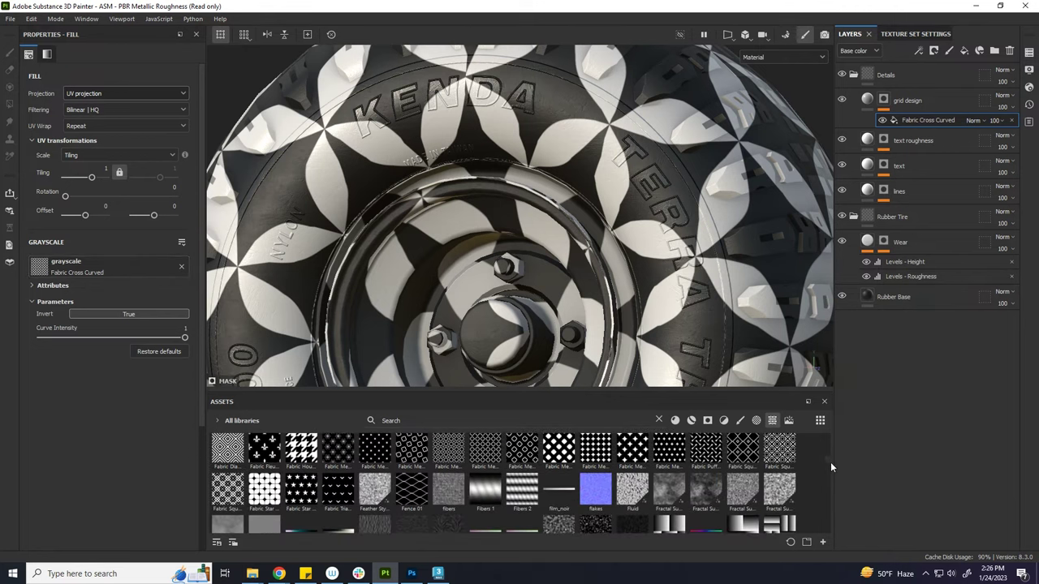
pyautogui.write('0')
pyautogui.press('Return')
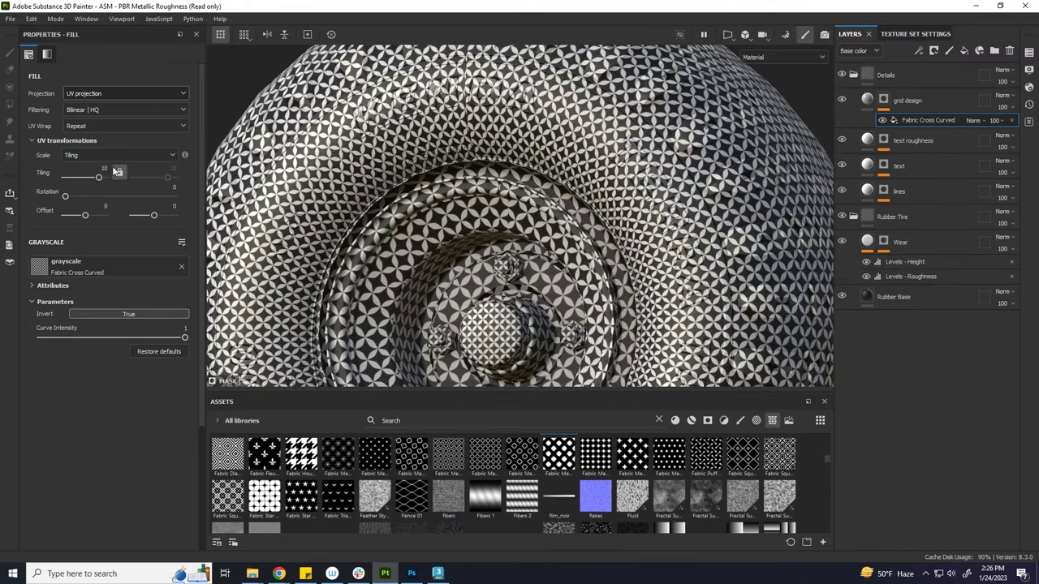
pyautogui.write('30')
pyautogui.press('Return')
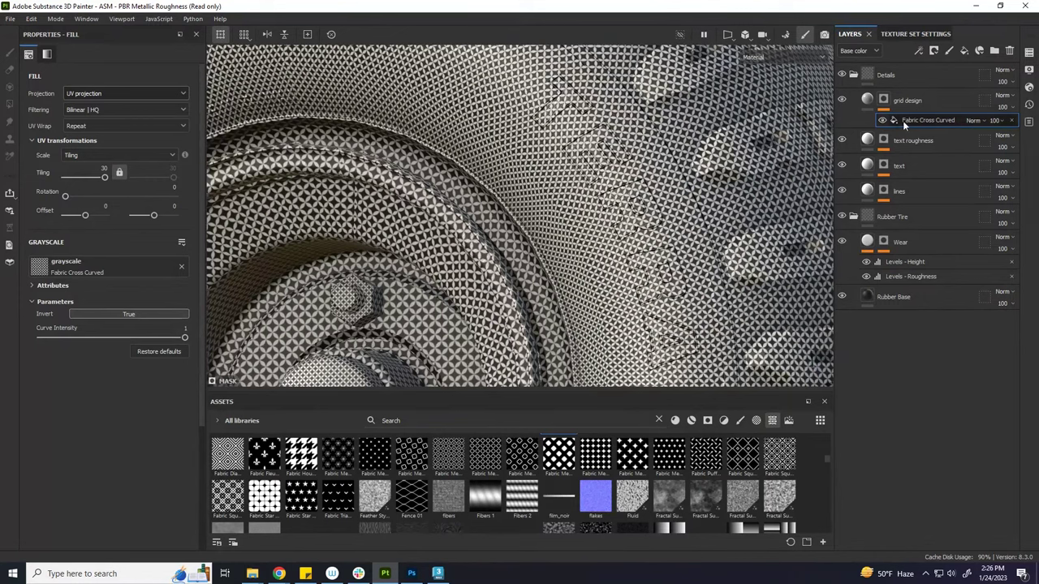
# - Turn off colour and metalness on grid design, keeping only a slight height relief
pyautogui.click(867, 99)
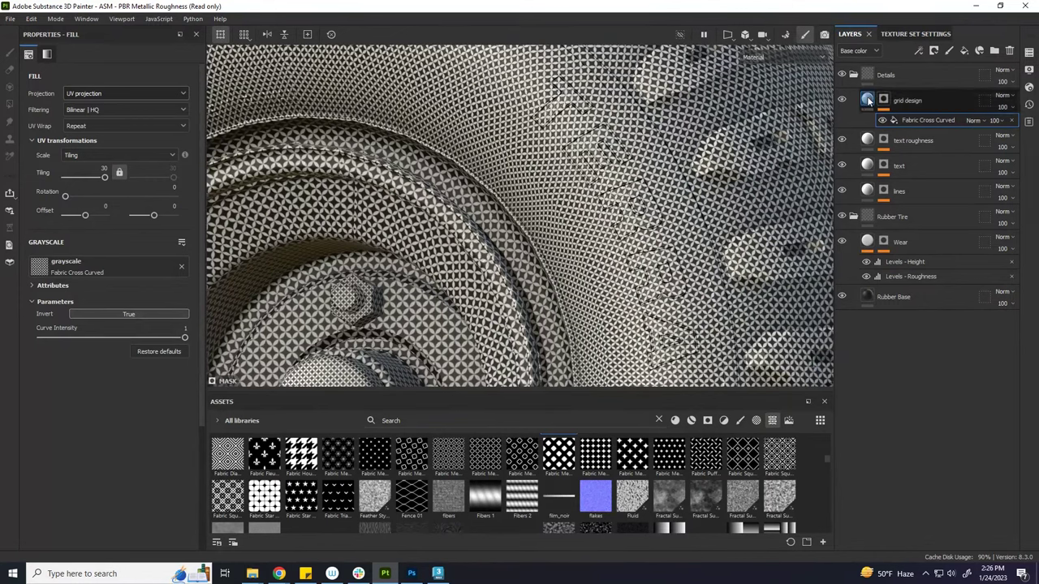
pyautogui.click(49, 263)
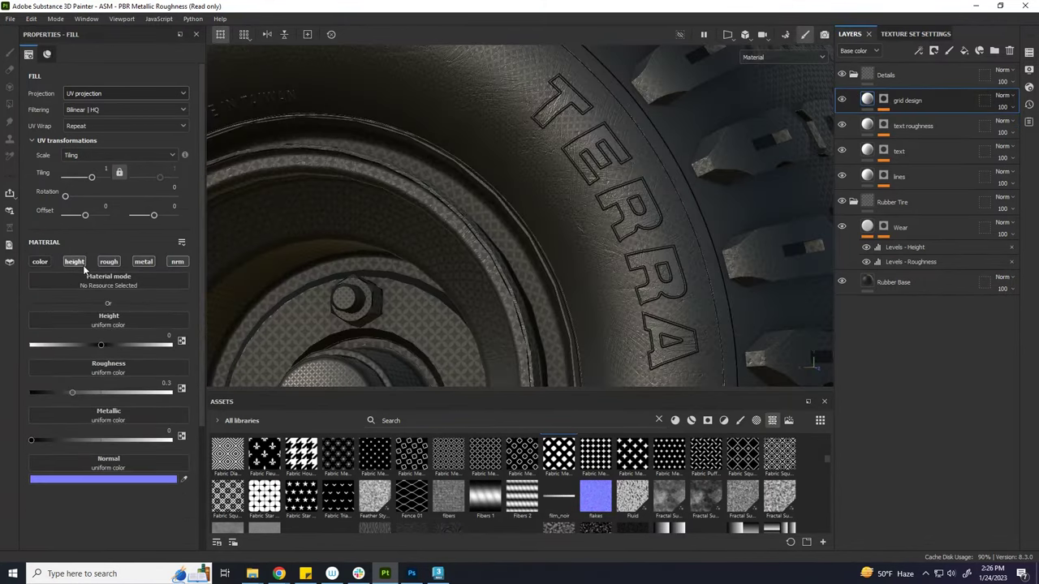
pyautogui.click(143, 261)
pyautogui.scroll(2, 677, 257)
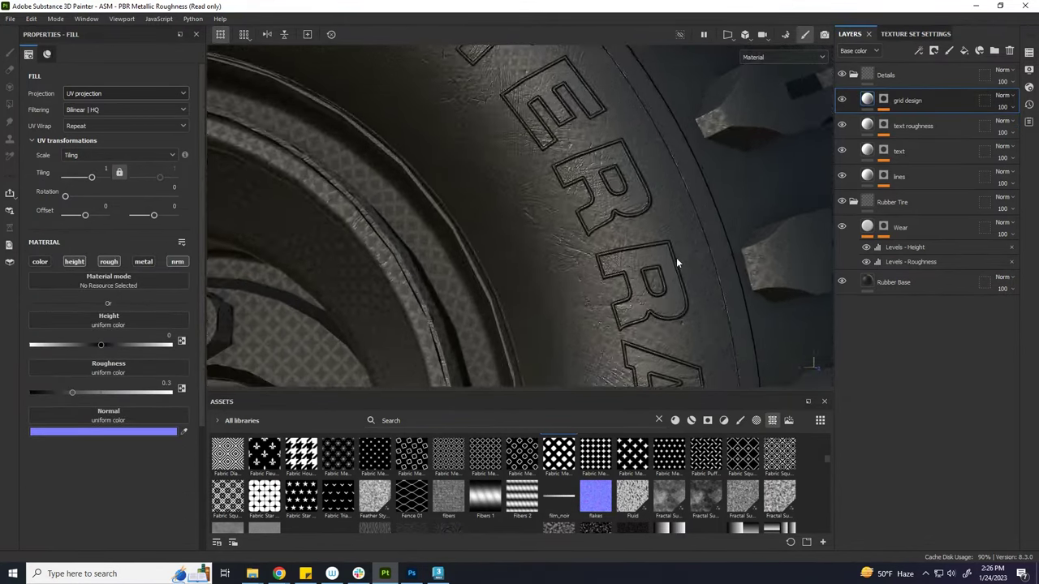
pyautogui.scroll(2, 676, 257)
pyautogui.moveTo(101, 345); pyautogui.dragTo(98, 344)
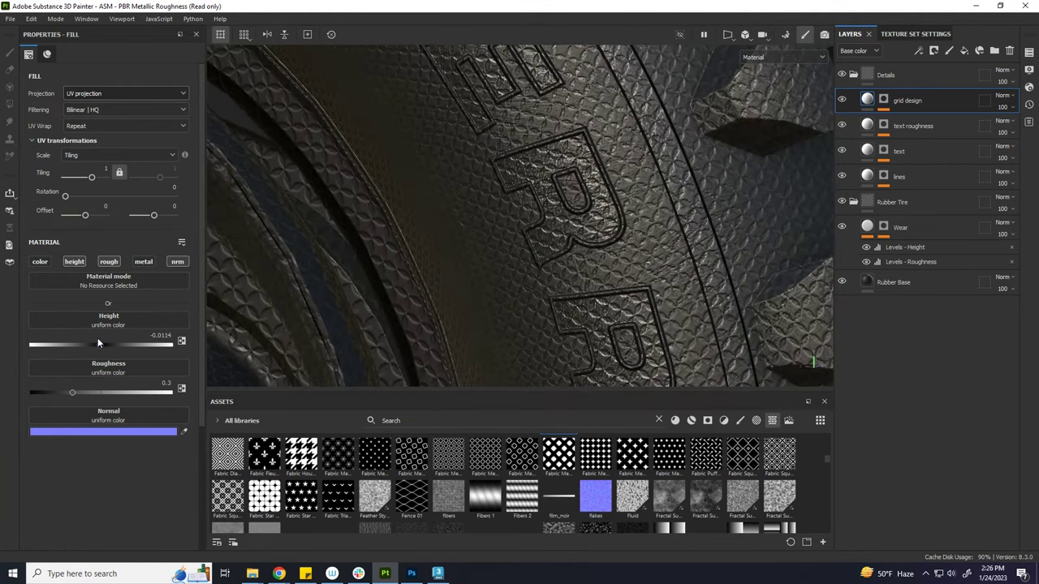
# - Set the Fabric Cross Curved mask pattern's tiling to 40
pyautogui.moveTo(633, 496); pyautogui.dragTo(939, 138)
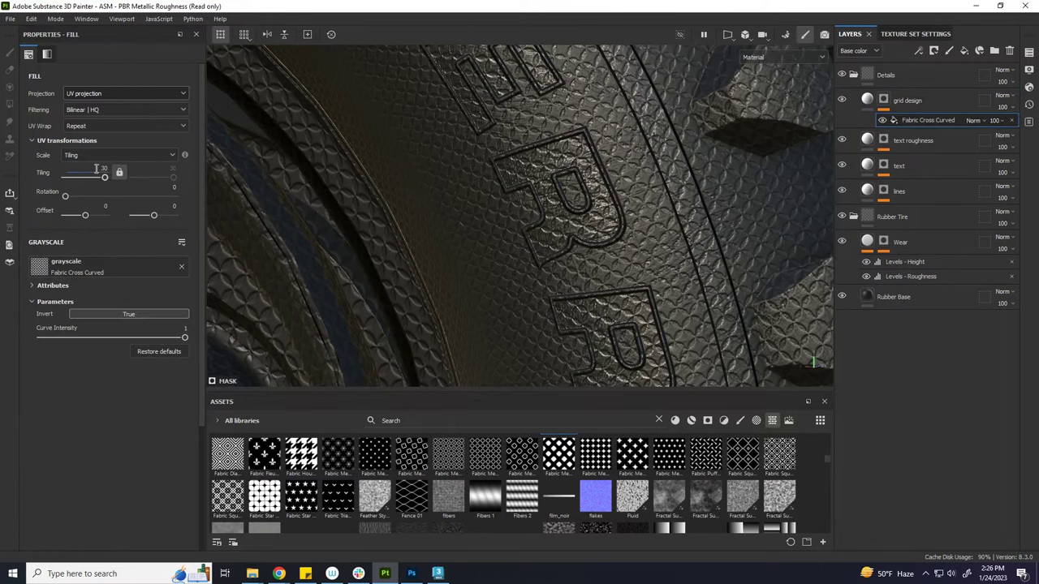
pyautogui.write('0')
pyautogui.press('Return')
pyautogui.keyDown('alt'); pyautogui.moveTo(509, 213); pyautogui.dragTo(592, 182); pyautogui.keyUp('alt')
pyautogui.hotkey('alt', 'Tab')
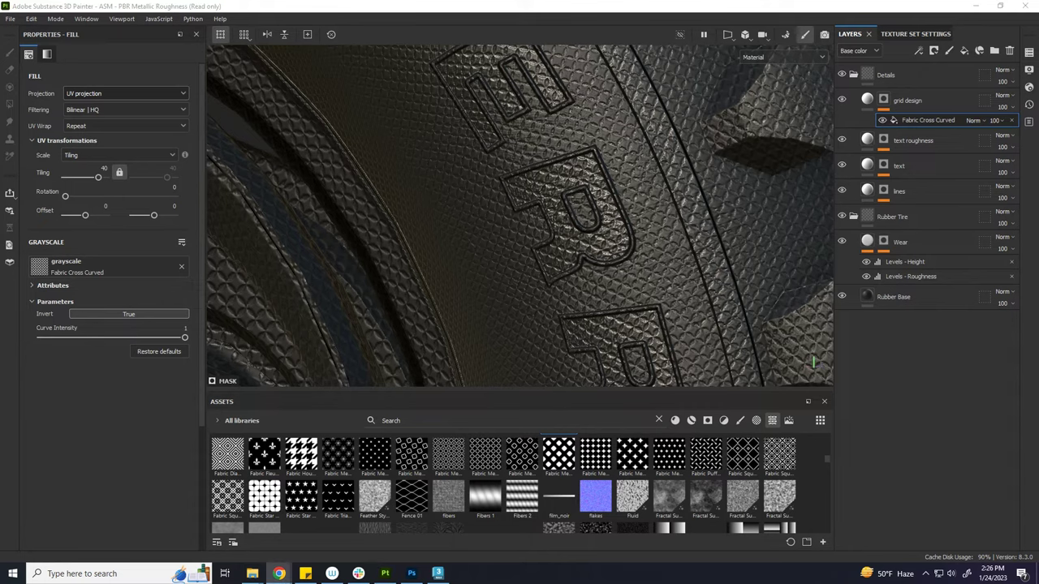
pyautogui.hotkey('alt', 'Tab')
pyautogui.click(901, 103)
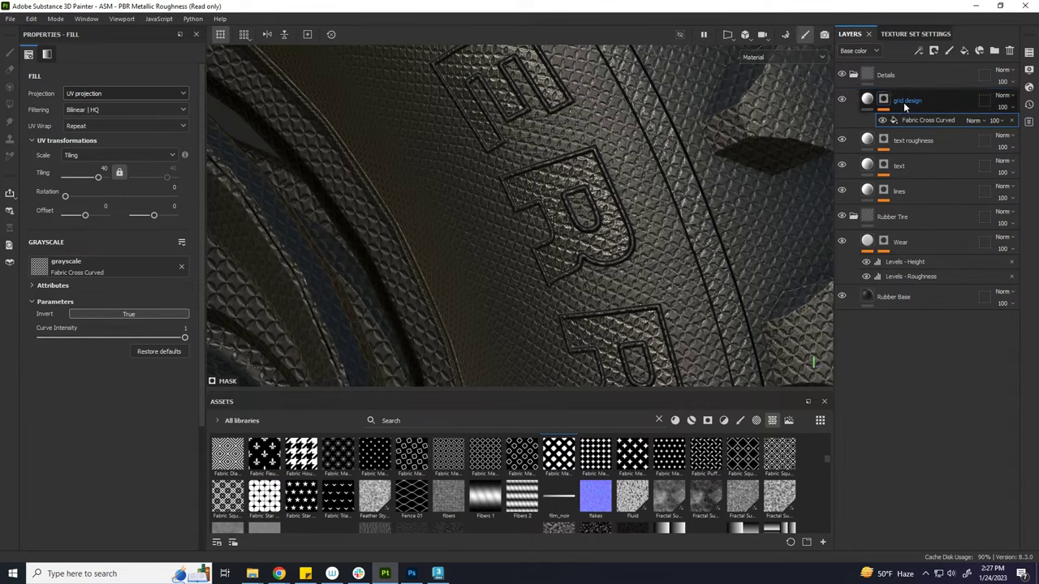
# - Group the grid design layer into Folder 1 with Ctrl+G
pyautogui.hotkey('ctrl', 'g')
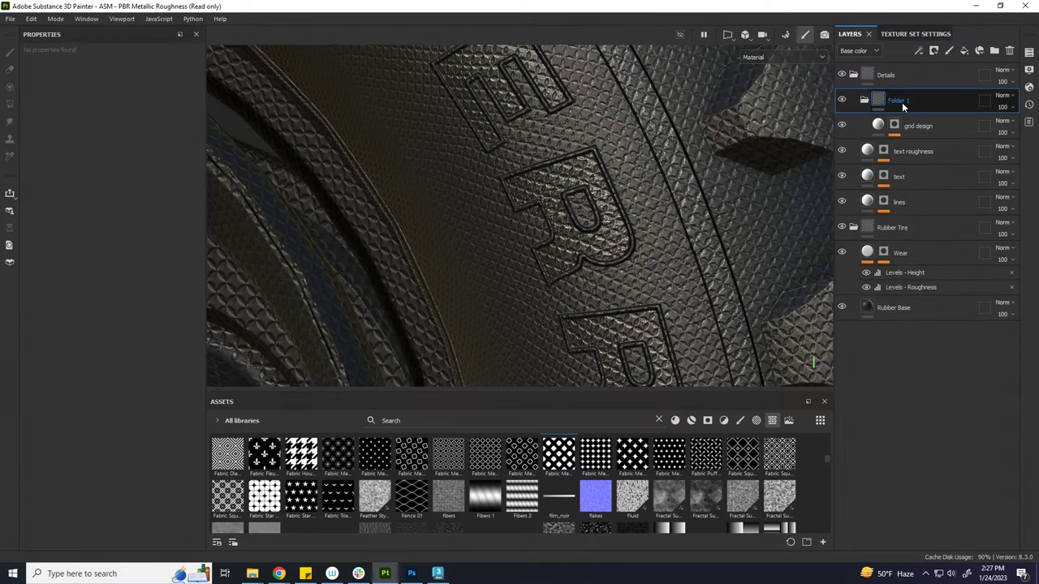
pyautogui.rightClick(902, 103)
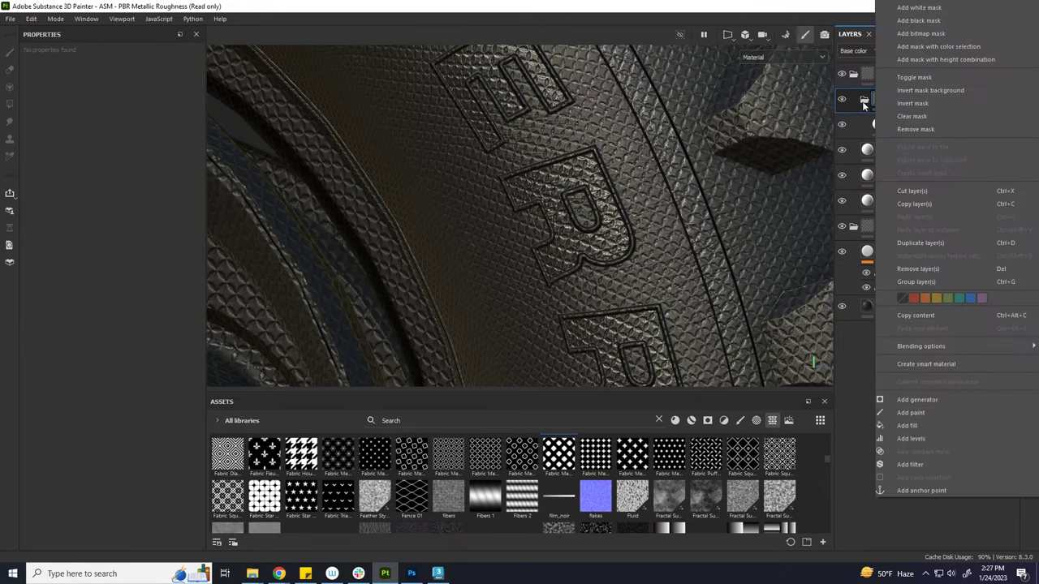
pyautogui.click(863, 101)
pyautogui.rightClick(884, 127)
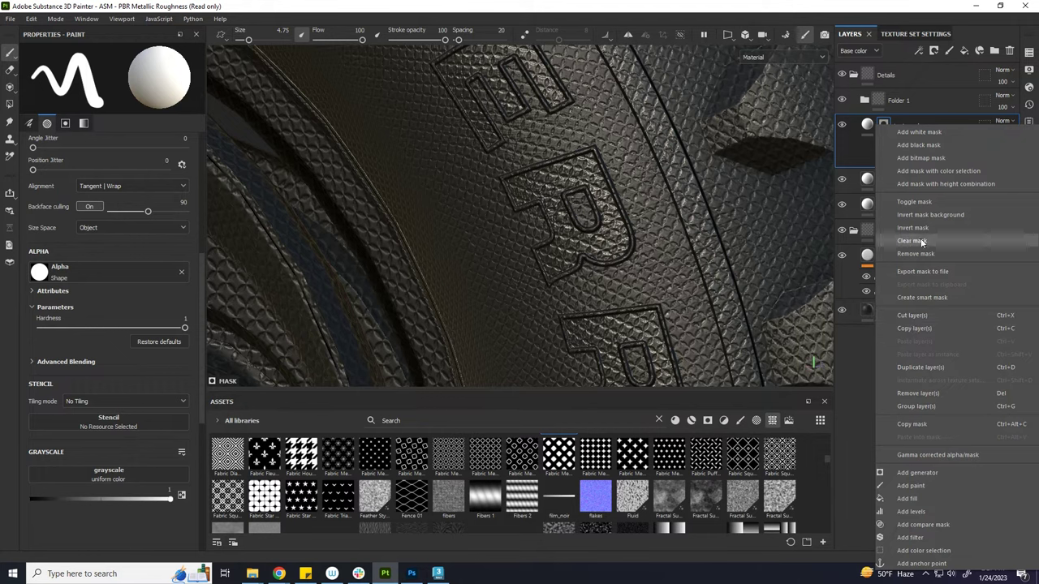
pyautogui.click(863, 341)
pyautogui.rightClick(885, 125)
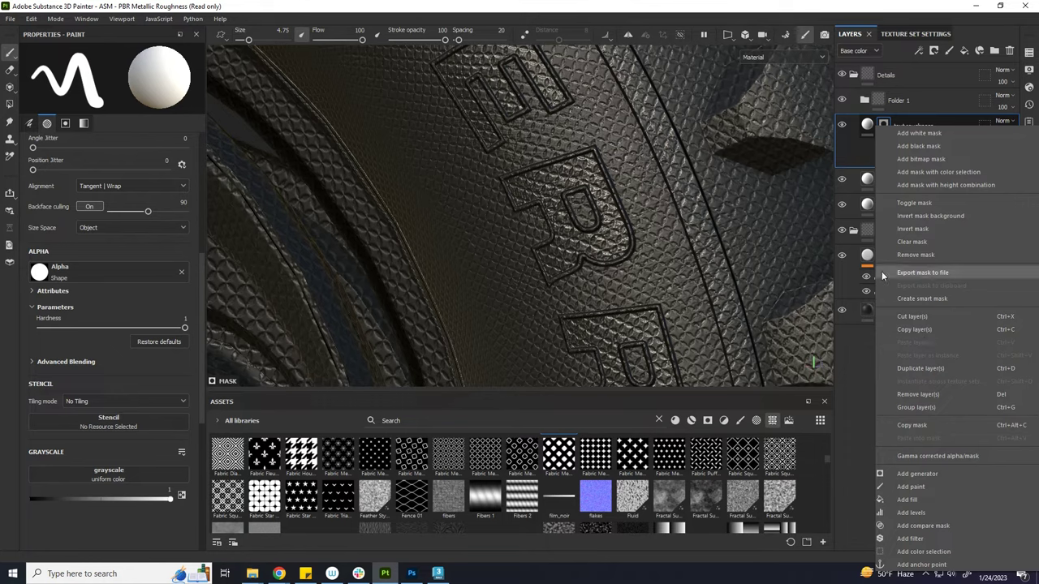
pyautogui.click(883, 128)
# - Copy the text roughness mask's Fill effect and paste it into Folder 1's mask
pyautogui.click(908, 160)
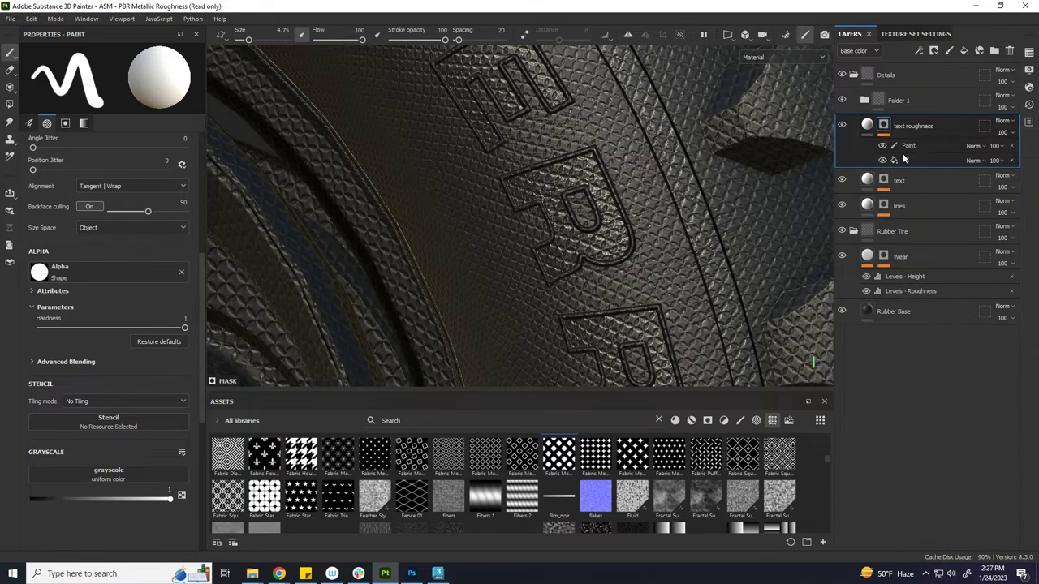
pyautogui.rightClick(910, 162)
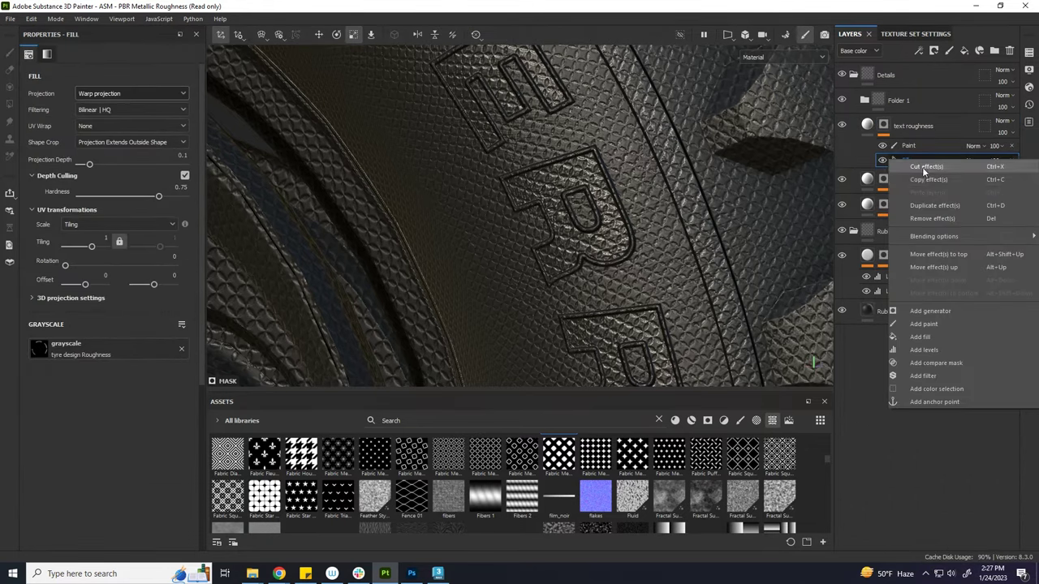
pyautogui.click(930, 180)
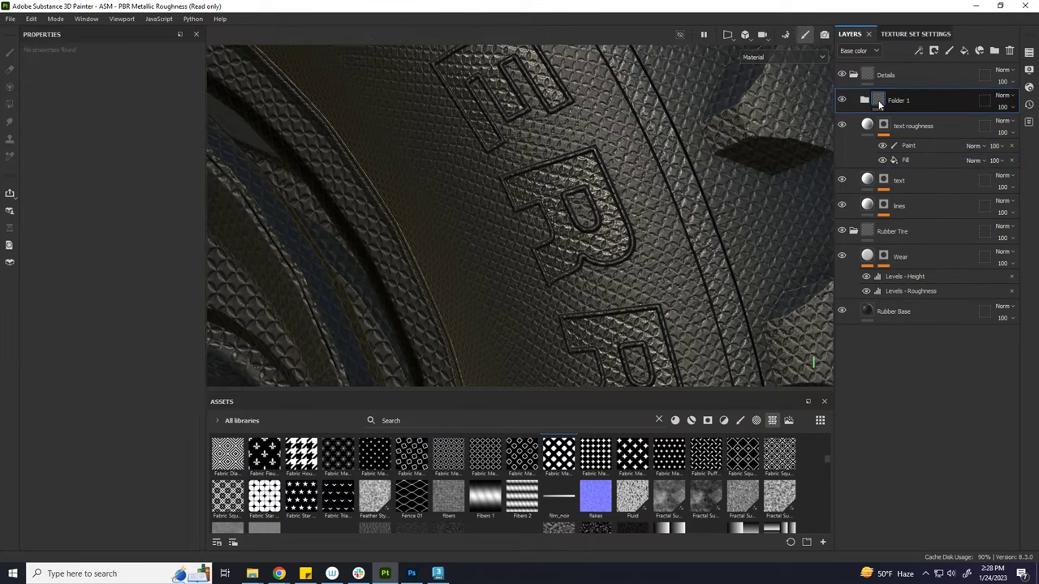
pyautogui.rightClick(879, 104)
pyautogui.click(919, 205)
# - Zoom and orbit the view to a frontal view of the hub
pyautogui.scroll(-2, 677, 224)
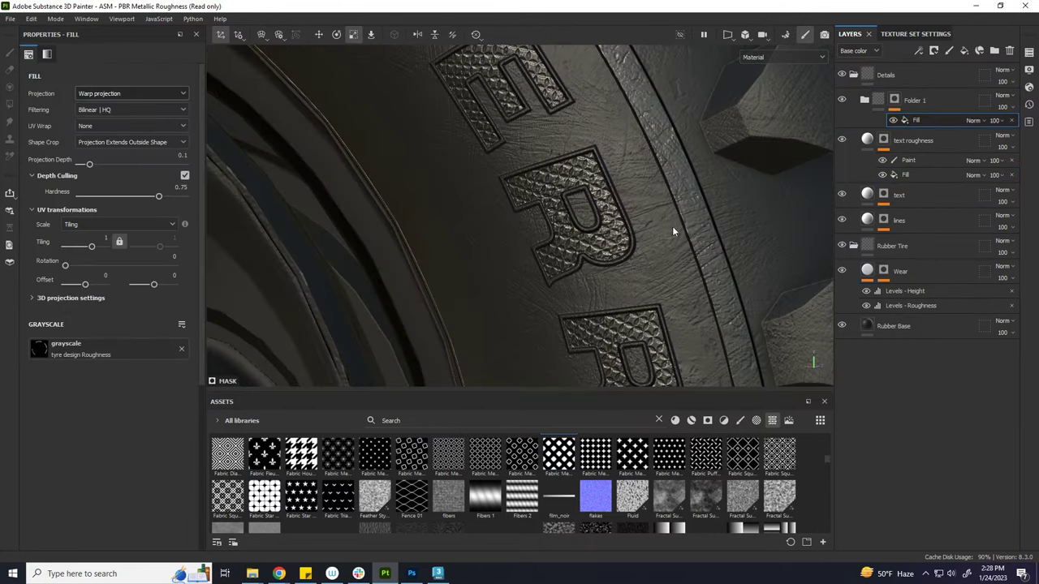
pyautogui.scroll(-3, 643, 232)
pyautogui.scroll(-3, 641, 231)
pyautogui.scroll(-2, 605, 215)
pyautogui.scroll(5, 605, 215)
pyautogui.scroll(-2, 671, 232)
pyautogui.scroll(-1, 719, 238)
pyautogui.scroll(-2, 688, 256)
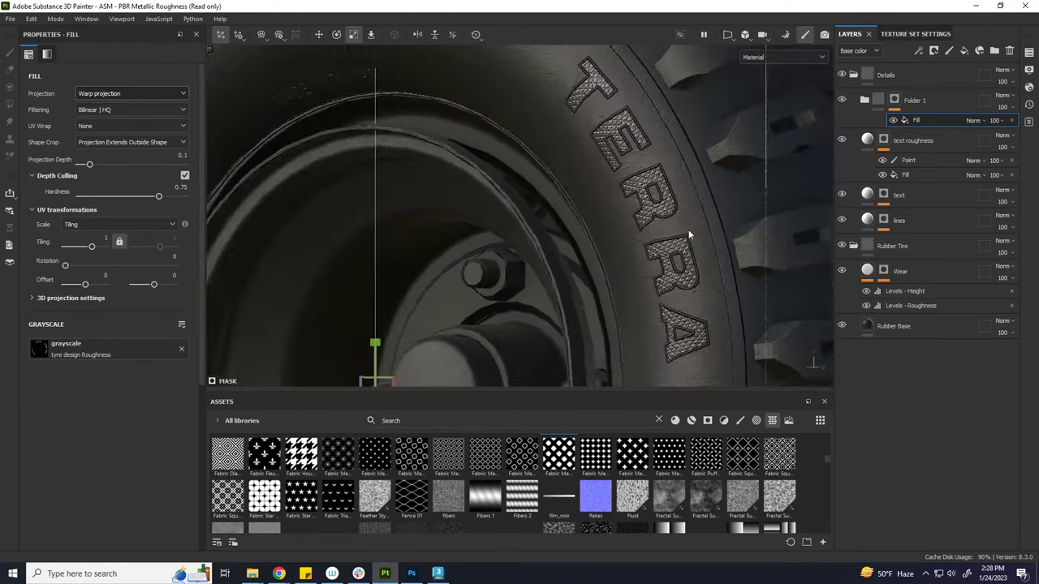
pyautogui.scroll(3, 690, 236)
pyautogui.scroll(-3, 657, 267)
pyautogui.scroll(-2, 633, 236)
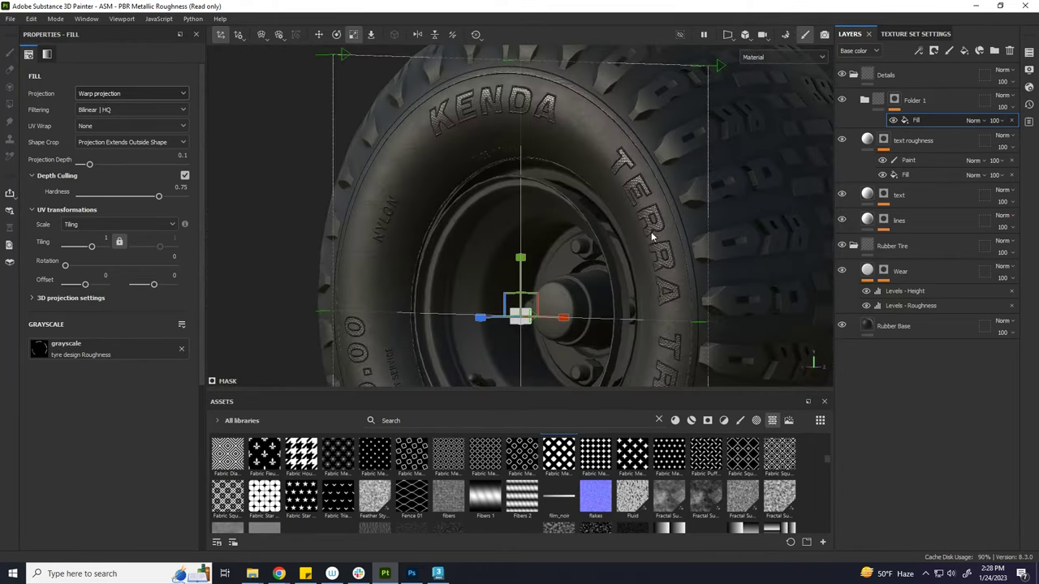
pyautogui.scroll(1, 603, 189)
pyautogui.moveTo(602, 189)
pyautogui.keyDown('alt'); pyautogui.mouseDown()
pyautogui.moveTo(649, 232)
pyautogui.moveTo(644, 203)
pyautogui.moveTo(641, 244)
pyautogui.mouseUp(); pyautogui.keyUp('alt')
# - Save the project as 'tire' in the Tyre fbx folder
pyautogui.click(10, 17)
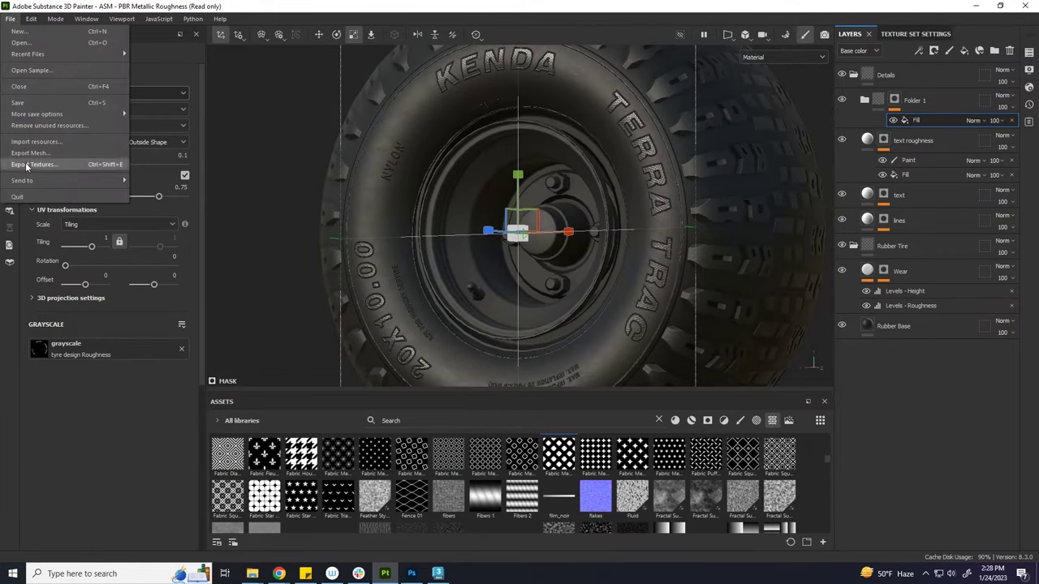
pyautogui.click(150, 126)
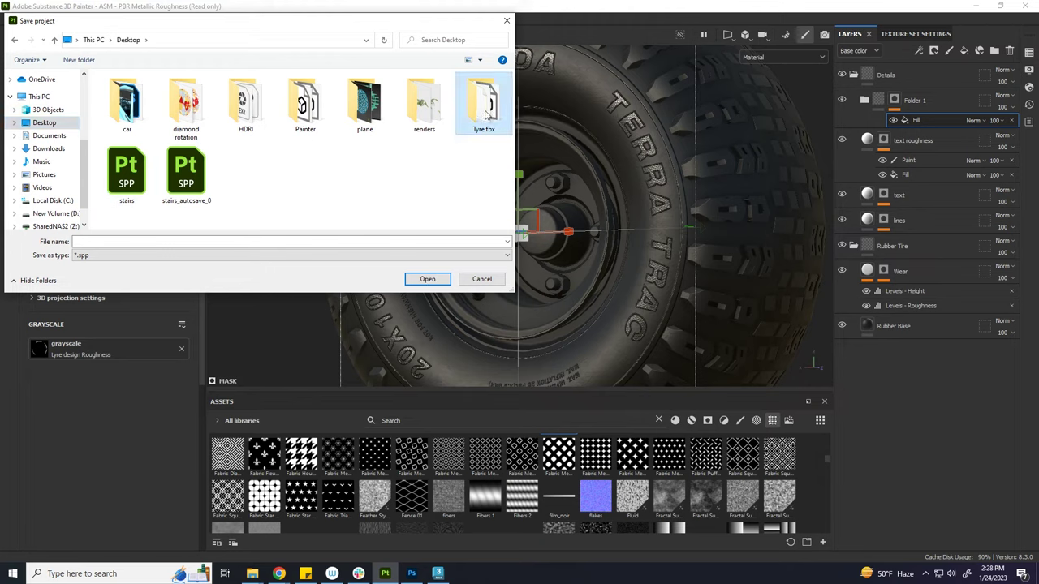
pyautogui.doubleClick(483, 101)
pyautogui.click(162, 241)
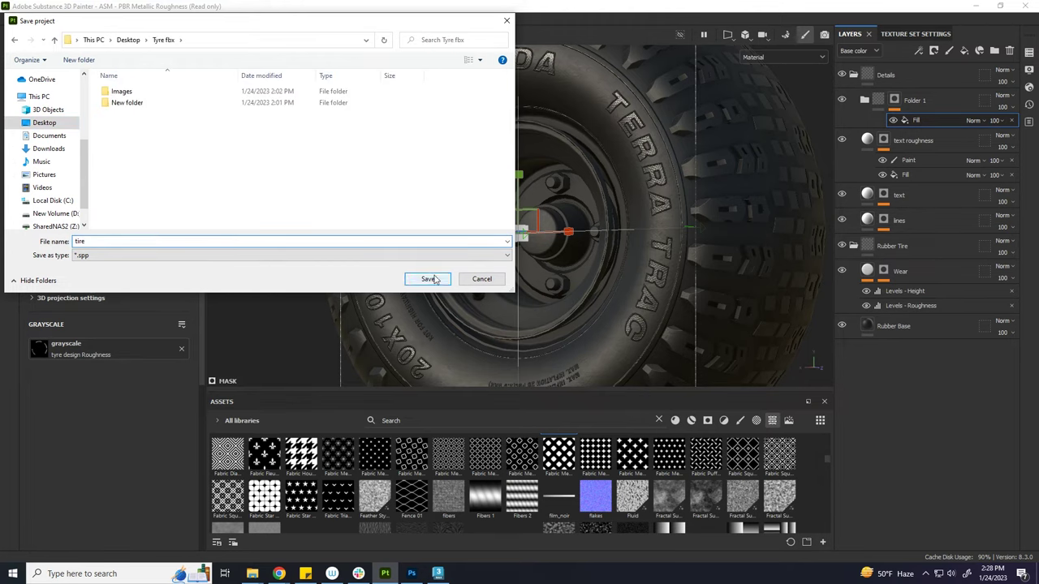
pyautogui.click(429, 279)
# - Collapse the Details folder and adjust the view angle slightly
pyautogui.click(853, 75)
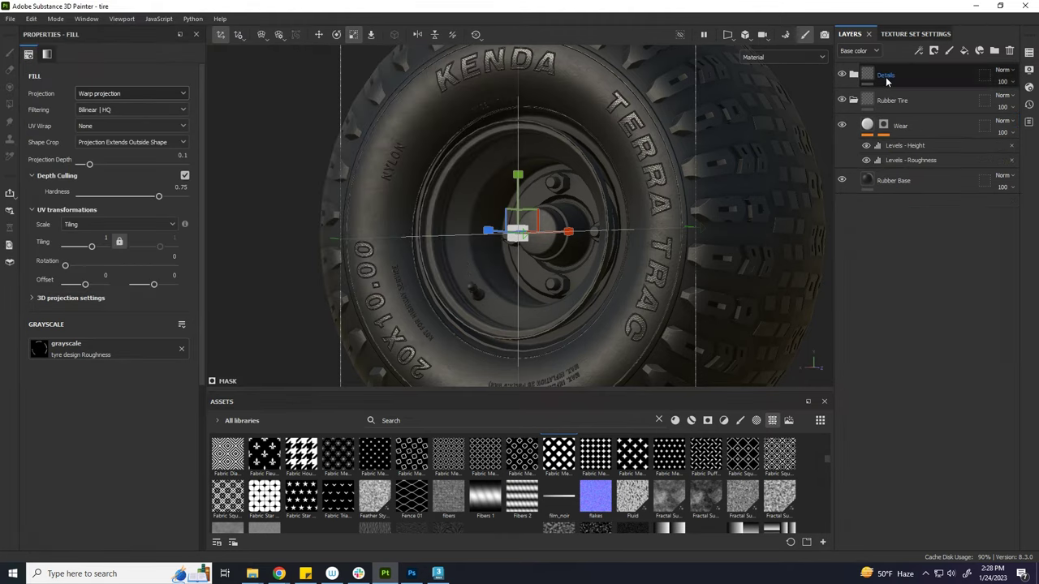
pyautogui.keyDown('alt'); pyautogui.moveTo(612, 192); pyautogui.dragTo(569, 199); pyautogui.keyUp('alt')
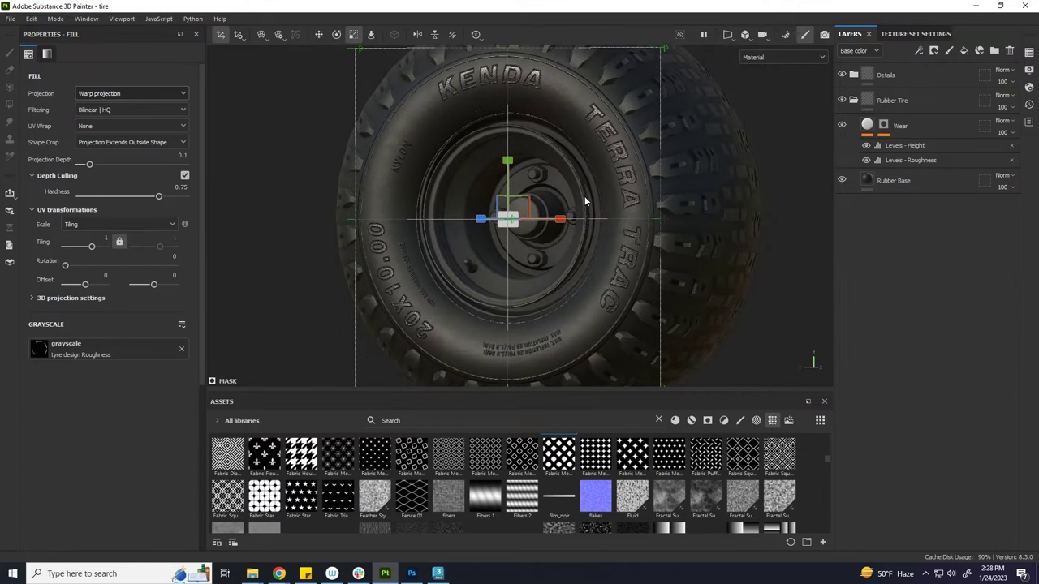
pyautogui.scroll(2, 568, 199)
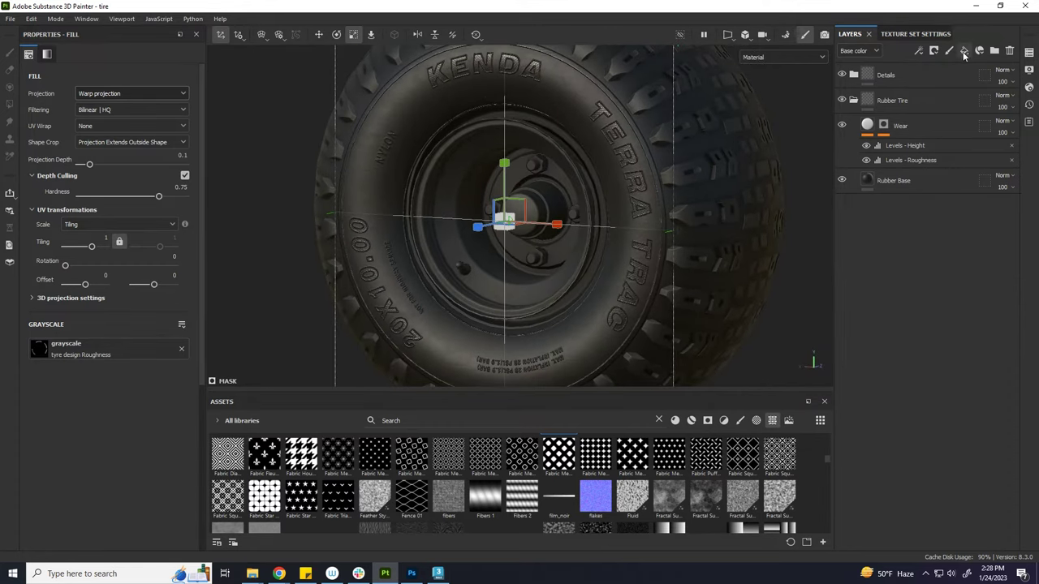
# - Create an empty Steel folder at the top of the layer stack
pyautogui.click(964, 50)
pyautogui.moveTo(893, 100); pyautogui.dragTo(897, 69)
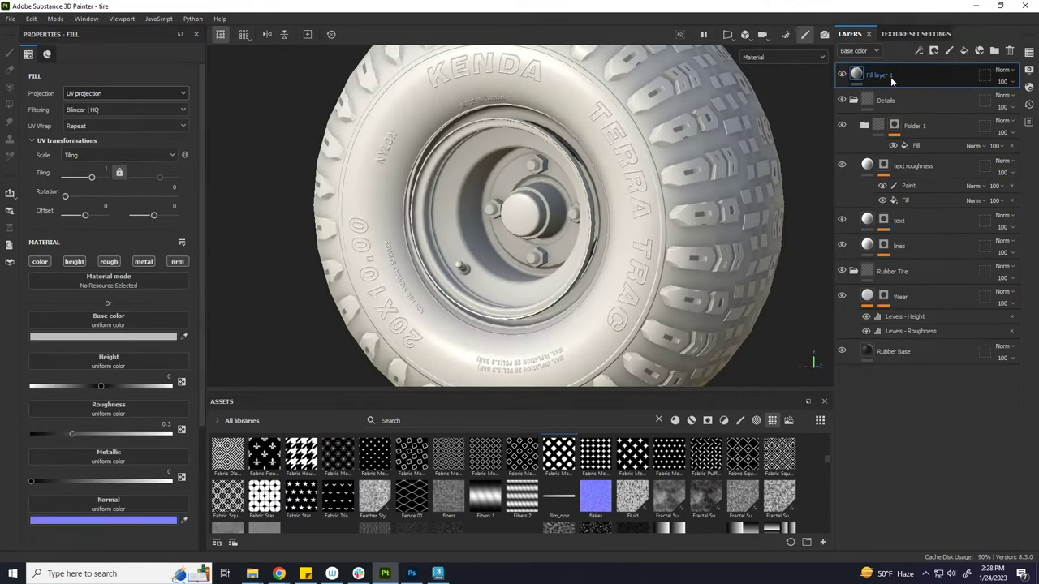
pyautogui.hotkey('ctrl', 'g')
pyautogui.write('Steel')
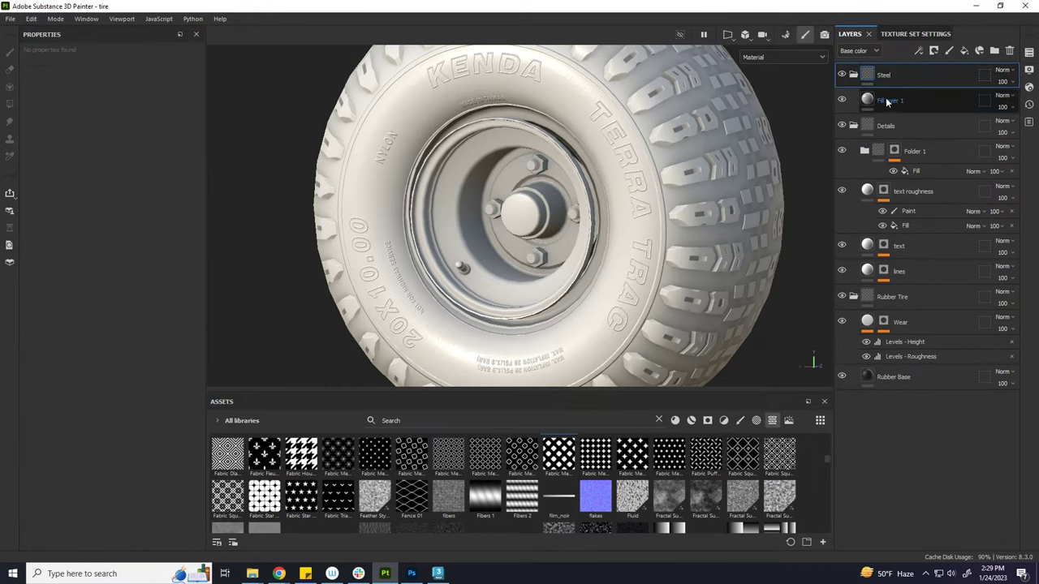
pyautogui.click(889, 99)
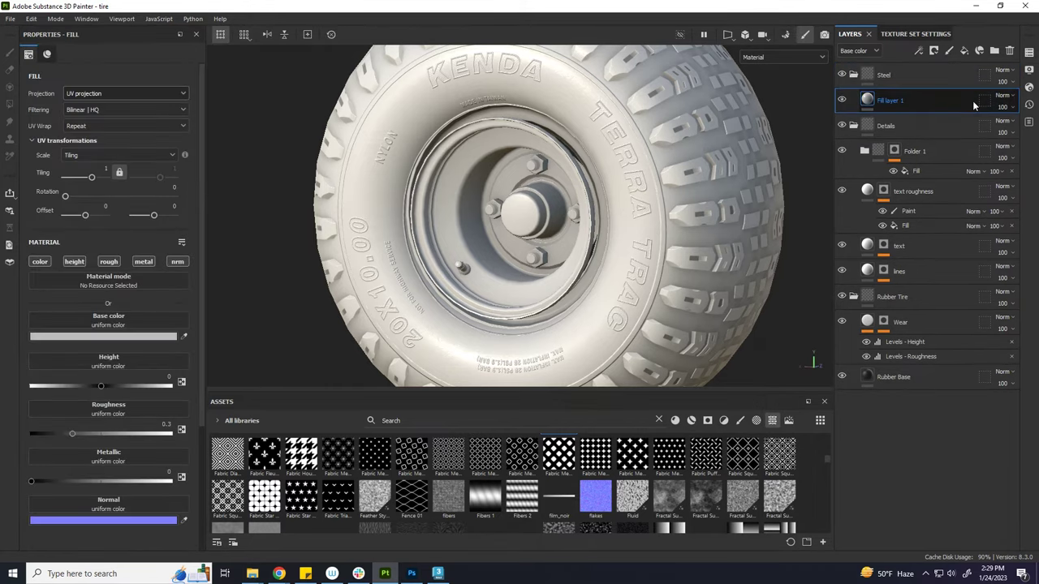
pyautogui.press('Delete')
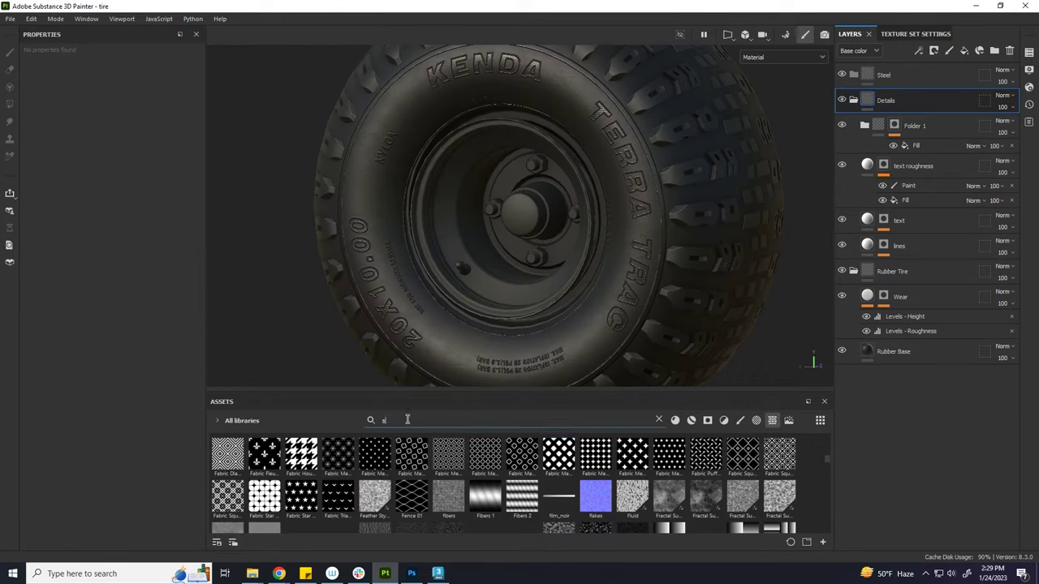
# - Search assets for steel materials, try the Steel material, then remove it
pyautogui.write('teel')
pyautogui.click(691, 420)
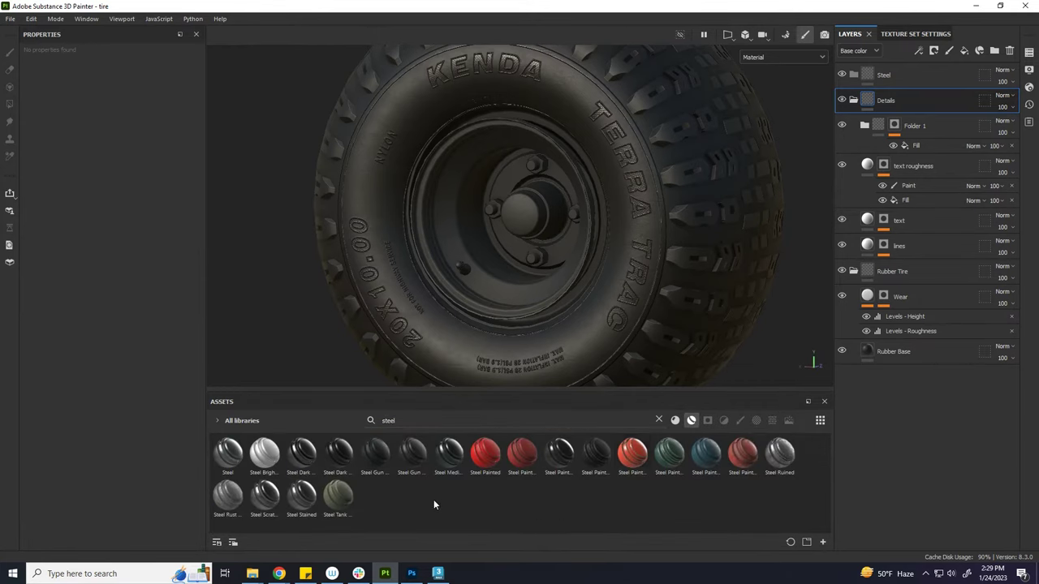
pyautogui.moveTo(229, 455)
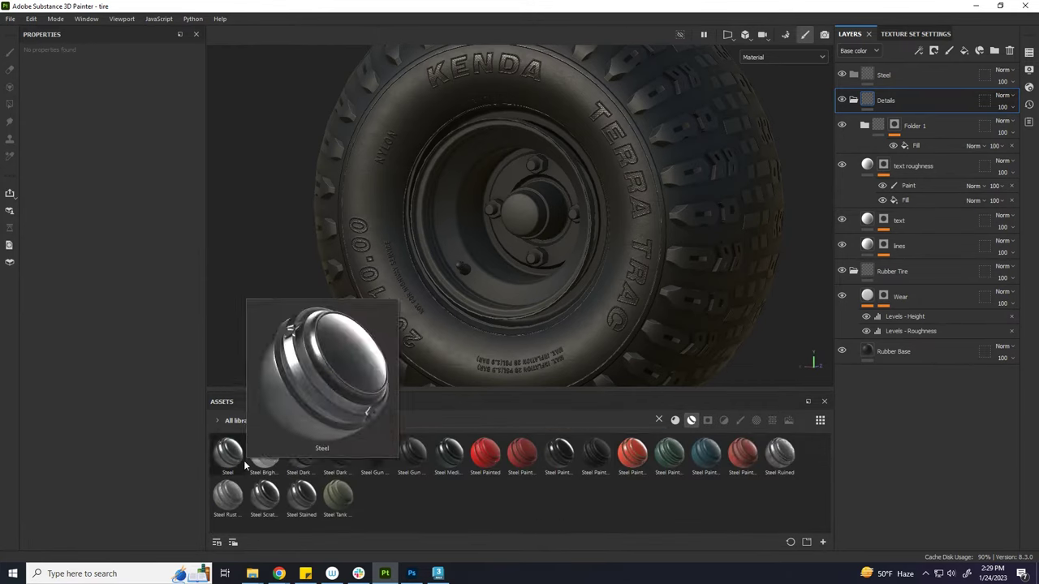
pyautogui.moveTo(229, 453); pyautogui.dragTo(871, 74)
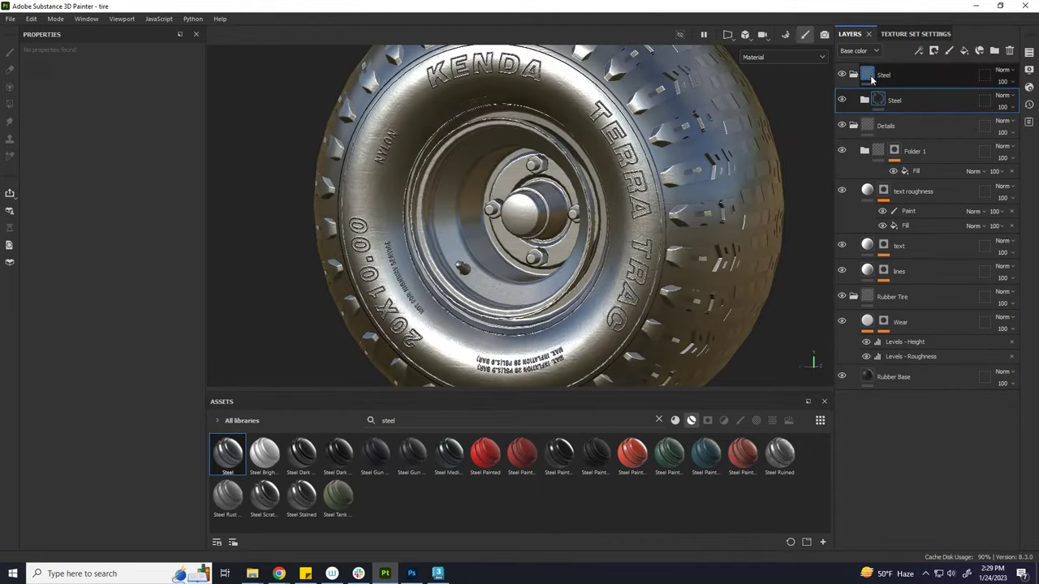
pyautogui.moveTo(794, 122)
pyautogui.keyDown('alt'); pyautogui.mouseDown()
pyautogui.moveTo(560, 193)
pyautogui.moveTo(820, 121)
pyautogui.mouseUp(); pyautogui.keyUp('alt')
pyautogui.scroll(3, 560, 192)
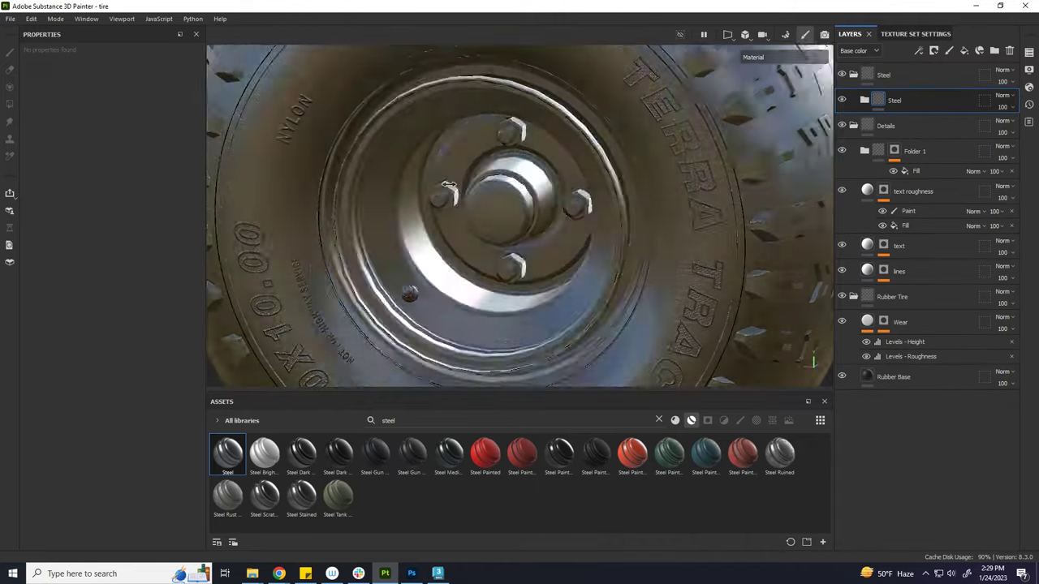
pyautogui.press('Delete')
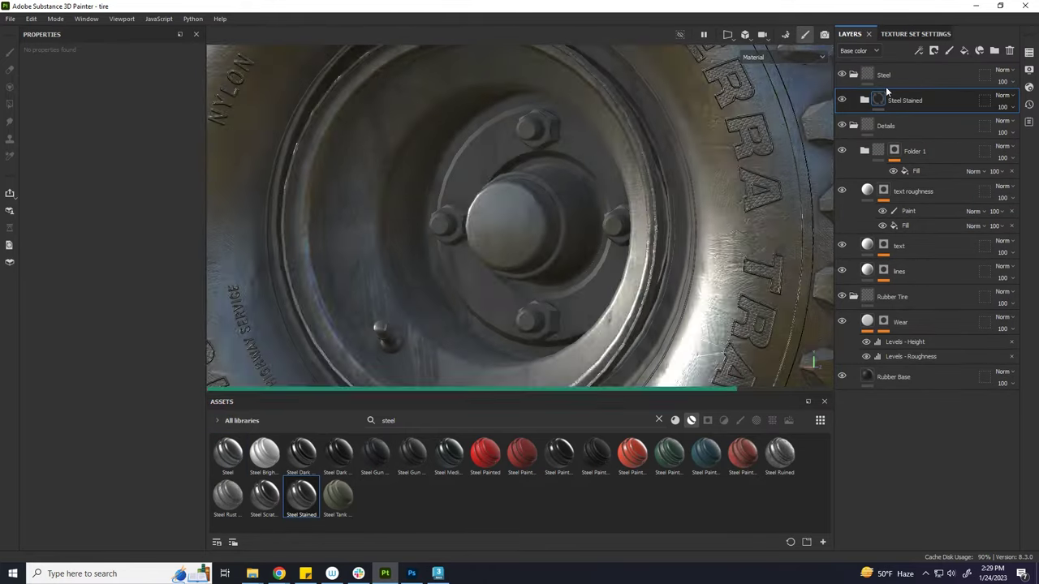
# - Try and delete Steel Stained, then select the layers from Details through Rubber Base
pyautogui.keyDown('shift'); pyautogui.moveTo(649, 215); pyautogui.dragTo(515, 216, button='right'); pyautogui.keyUp('shift')
pyautogui.scroll(3, 546, 215)
pyautogui.press('Delete')
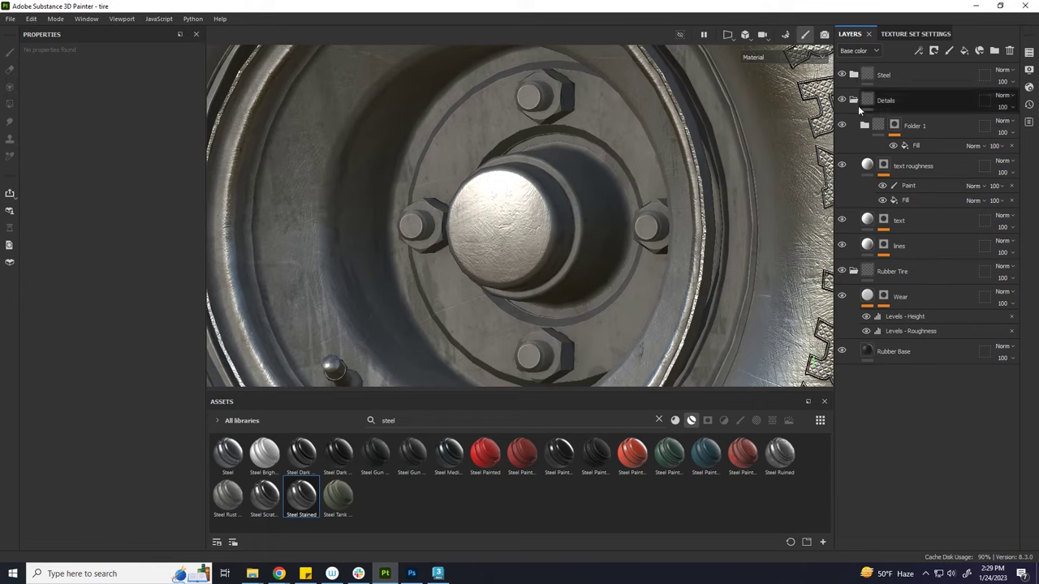
pyautogui.click(854, 99)
pyautogui.keyDown('shift'); pyautogui.click(912, 206); pyautogui.keyUp('shift')
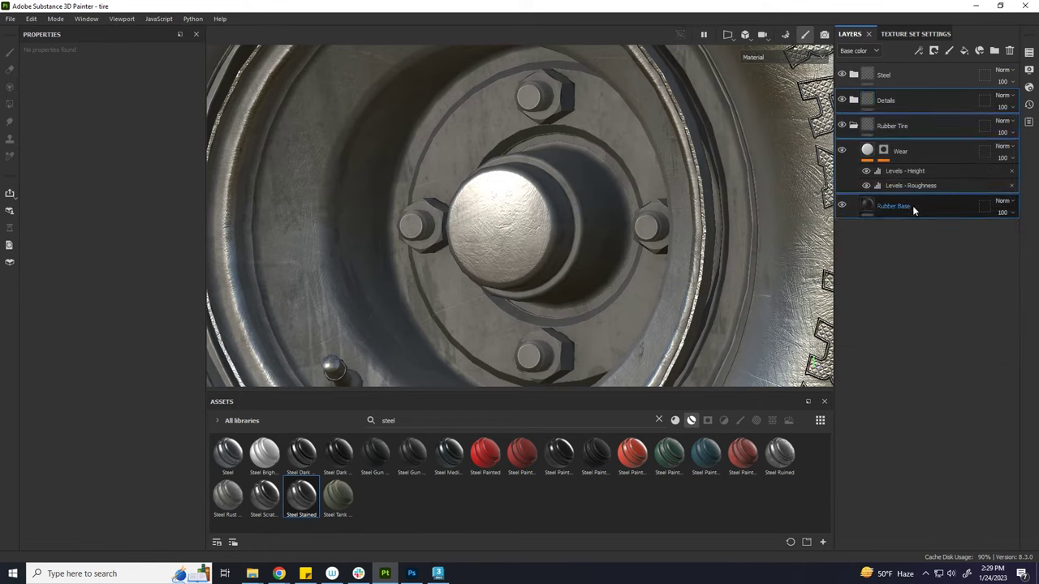
# - Group the selected layers into a Tire folder with a mask containing a paint effect
pyautogui.hotkey('ctrl', 'g')
pyautogui.doubleClick(890, 99)
pyautogui.write('Tire')
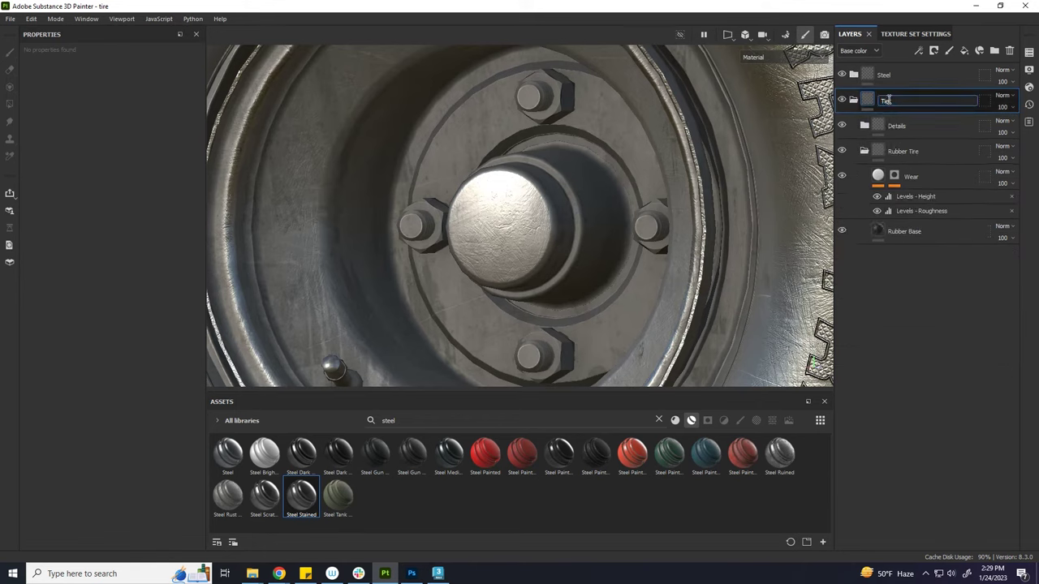
pyautogui.rightClick(889, 98)
pyautogui.click(888, 98)
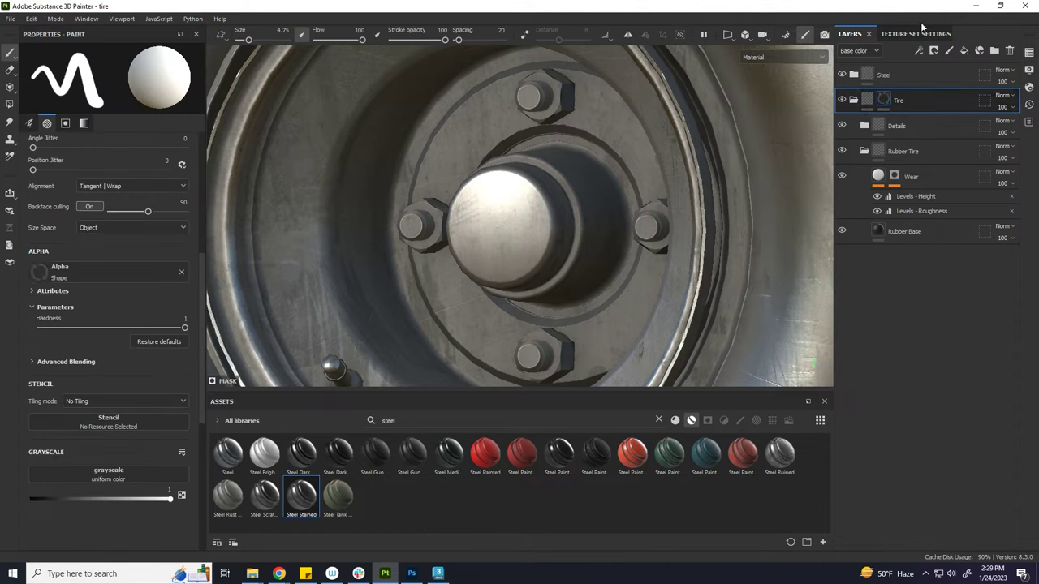
pyautogui.click(842, 74)
pyautogui.rightClick(893, 100)
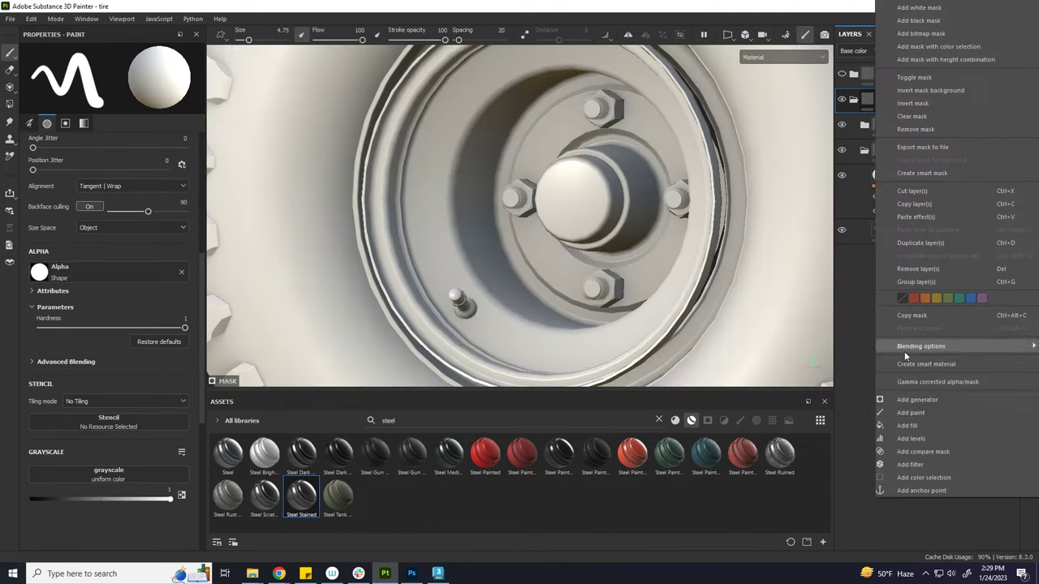
pyautogui.click(920, 316)
# - Try Polygon Fill, return to the brush, and undo back to the Steel and Tire folders
pyautogui.click(10, 104)
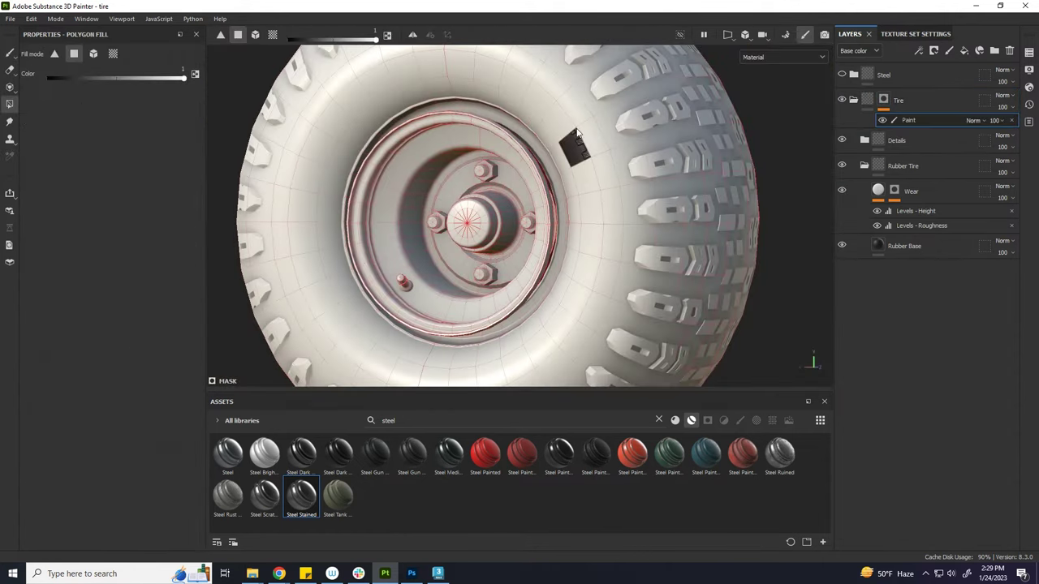
pyautogui.keyDown('alt'); pyautogui.moveTo(631, 150); pyautogui.dragTo(487, 162); pyautogui.keyUp('alt')
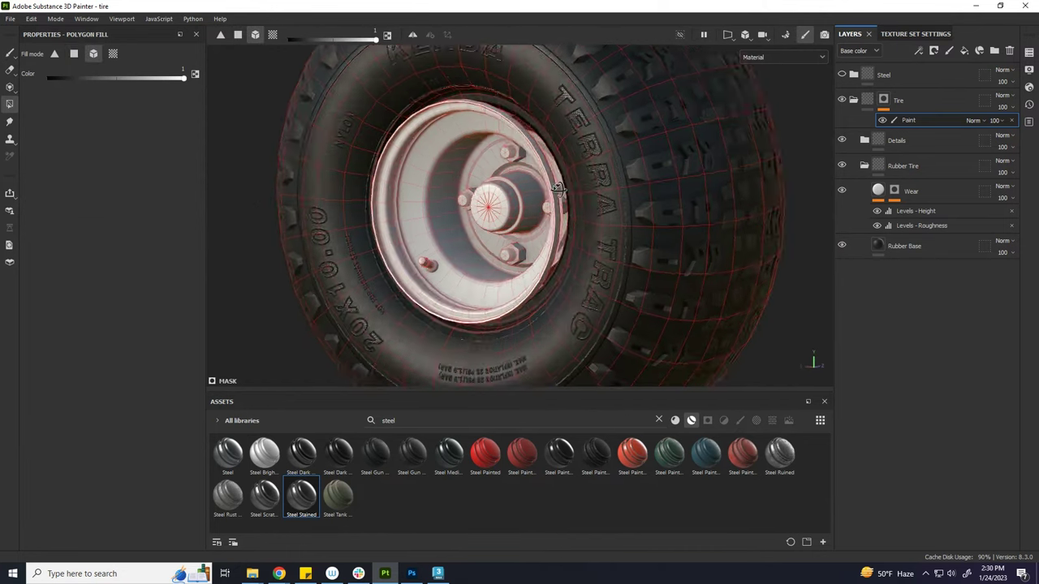
pyautogui.click(9, 54)
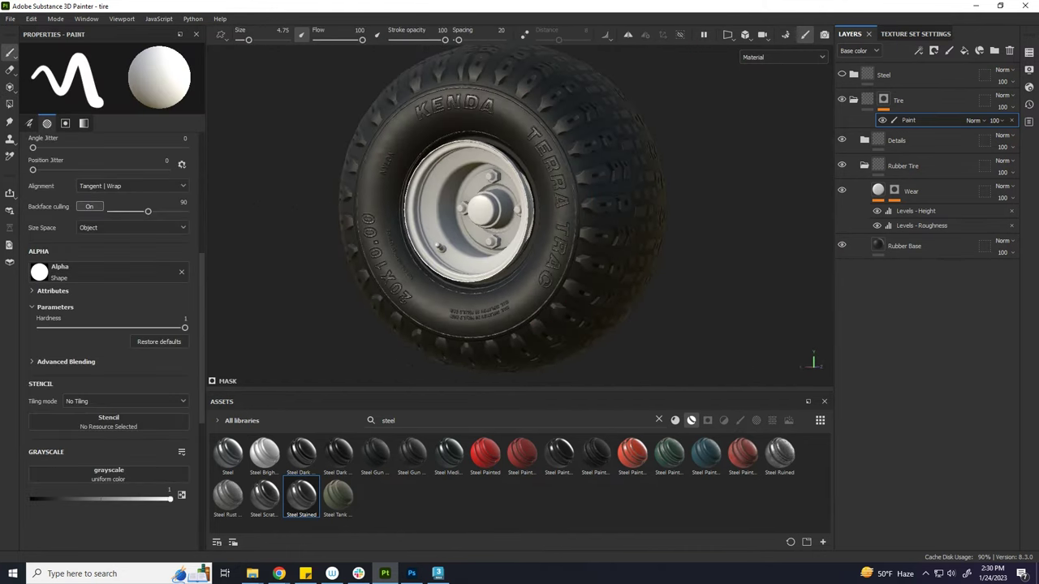
pyautogui.hotkey('alt', 'Tab')
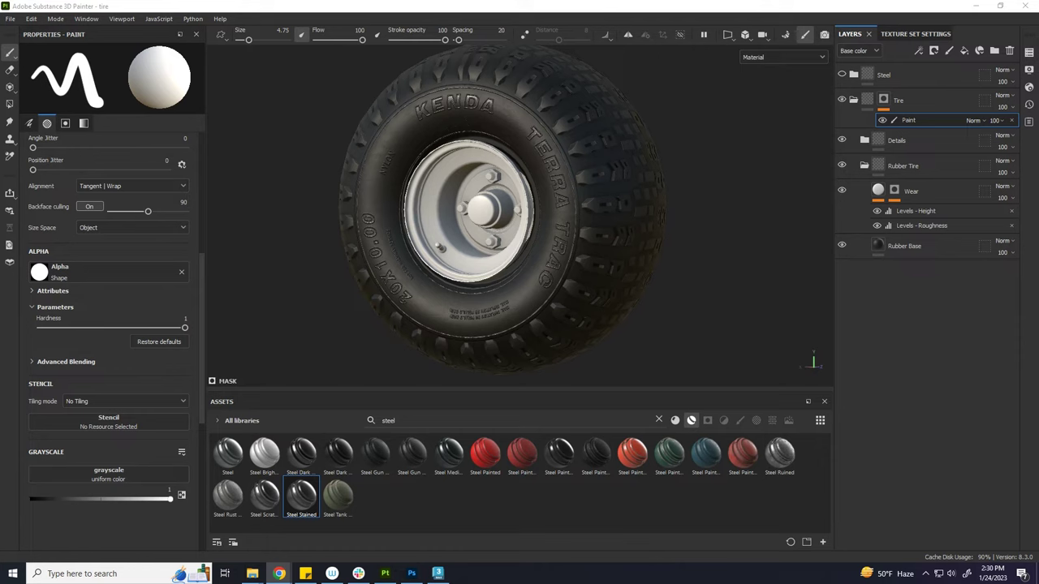
pyautogui.hotkey('alt', 'Tab')
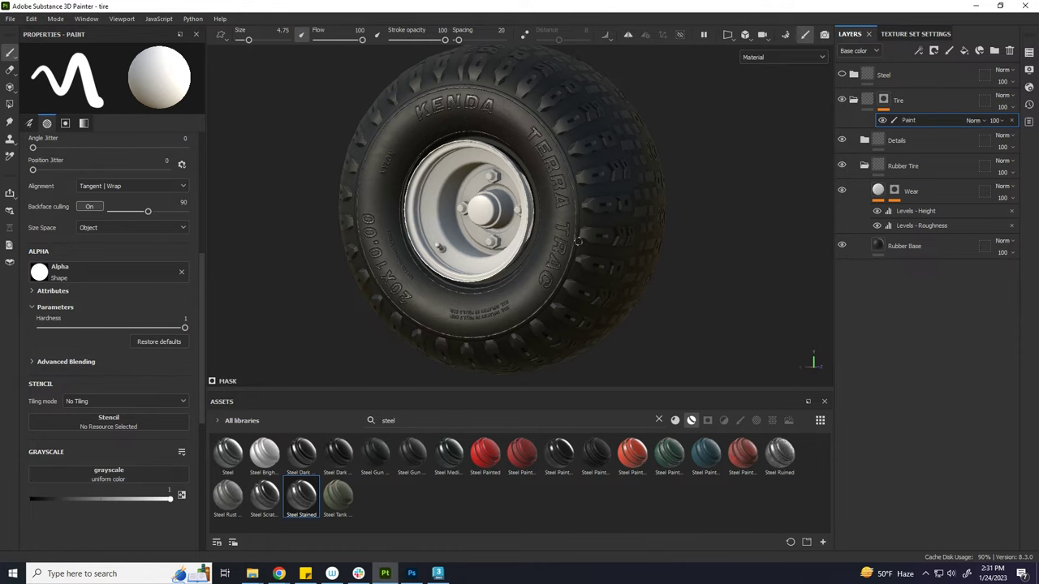
pyautogui.hotkey('ctrl', 'z')
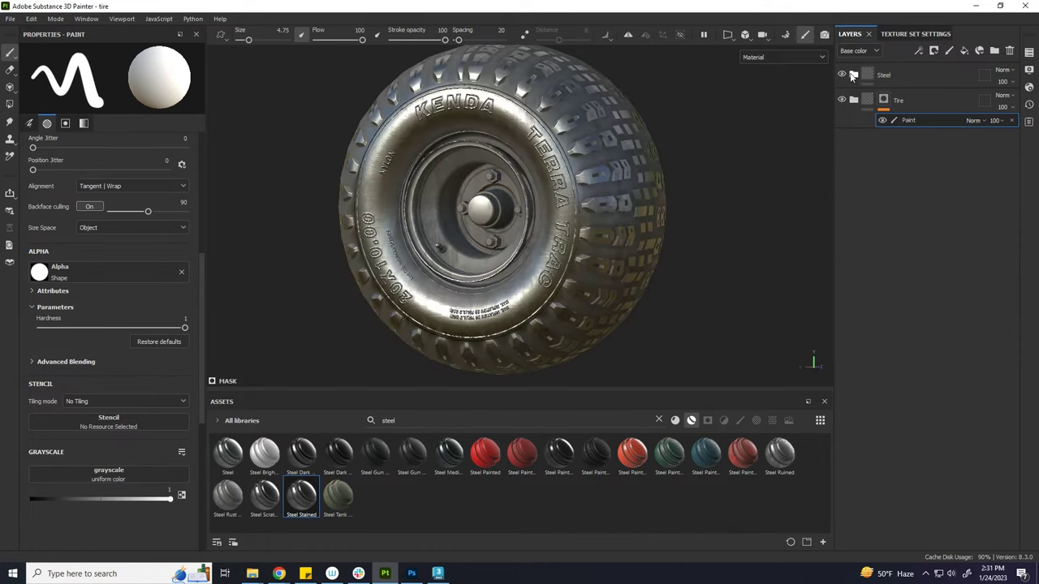
# - Give the Steel folder a black mask with a paint effect
pyautogui.click(870, 75)
pyautogui.rightClick(893, 77)
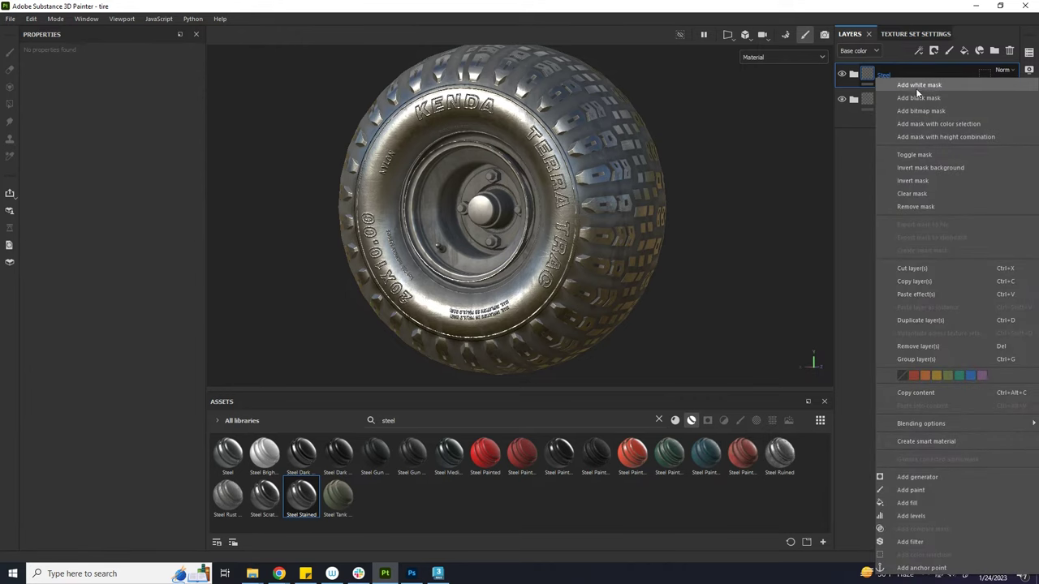
pyautogui.click(919, 97)
pyautogui.rightClick(896, 79)
pyautogui.click(910, 494)
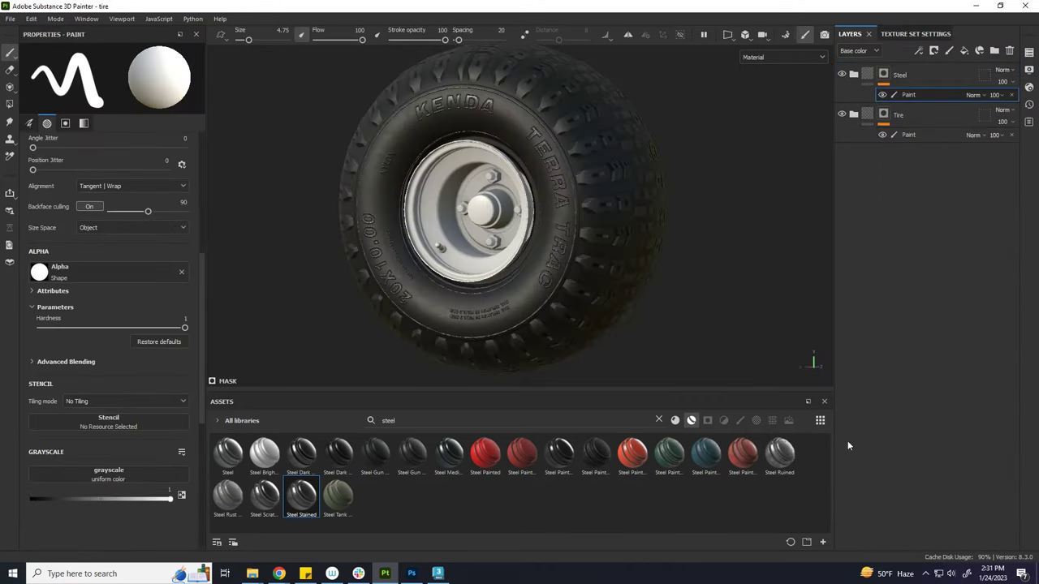
# - Polygon-fill the hub's centre cap into the Steel mask using mesh mode
pyautogui.click(10, 104)
pyautogui.scroll(3, 454, 167)
pyautogui.scroll(3, 433, 181)
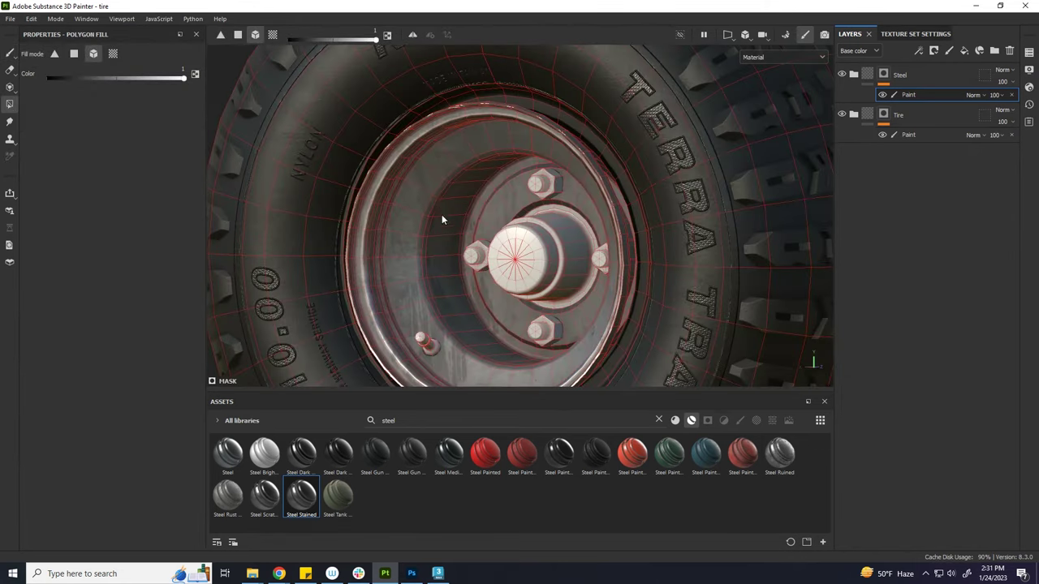
pyautogui.scroll(2, 442, 215)
pyautogui.scroll(2, 451, 146)
pyautogui.keyDown('alt'); pyautogui.moveTo(617, 177); pyautogui.dragTo(590, 173); pyautogui.keyUp('alt')
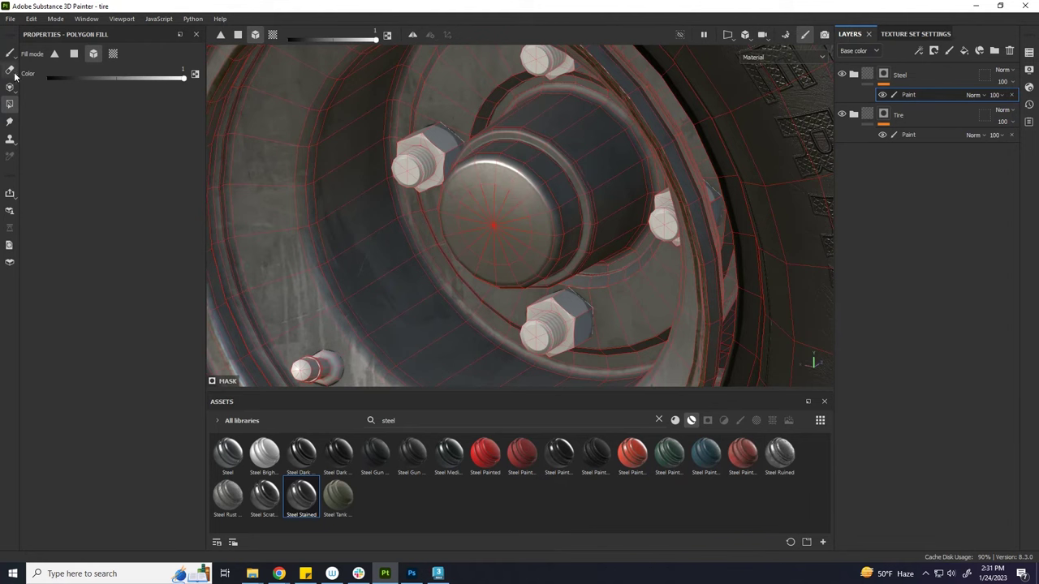
pyautogui.moveTo(517, 257)
pyautogui.keyDown('alt'); pyautogui.mouseDown()
pyautogui.moveTo(527, 169)
pyautogui.moveTo(552, 187)
pyautogui.moveTo(556, 225)
pyautogui.mouseUp(); pyautogui.keyUp('alt')
pyautogui.click(527, 169)
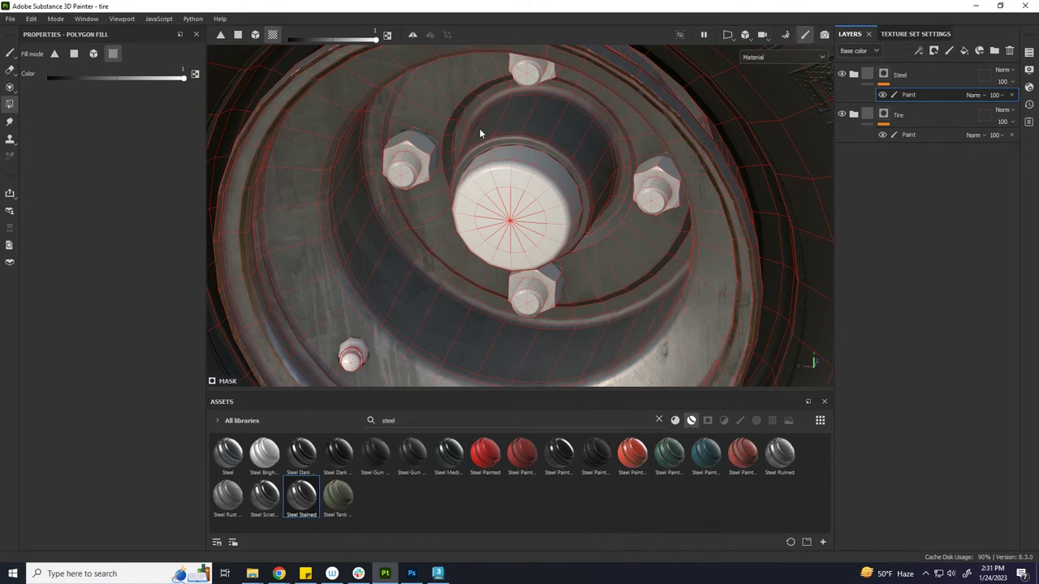
# - Orbit and zoom around the hub to inspect the rim, bolts and tread
pyautogui.keyDown('alt'); pyautogui.moveTo(409, 118); pyautogui.dragTo(409, 143, button='right'); pyautogui.keyUp('alt')
pyautogui.keyDown('alt'); pyautogui.moveTo(340, 135); pyautogui.dragTo(378, 141); pyautogui.keyUp('alt')
pyautogui.keyDown('alt'); pyautogui.moveTo(340, 186); pyautogui.dragTo(361, 185); pyautogui.keyUp('alt')
pyautogui.keyDown('alt'); pyautogui.moveTo(333, 120); pyautogui.dragTo(338, 108); pyautogui.keyUp('alt')
pyautogui.moveTo(503, 263)
pyautogui.keyDown('alt'); pyautogui.mouseDown()
pyautogui.moveTo(571, 253)
pyautogui.moveTo(575, 302)
pyautogui.moveTo(522, 282)
pyautogui.mouseUp(); pyautogui.keyUp('alt')
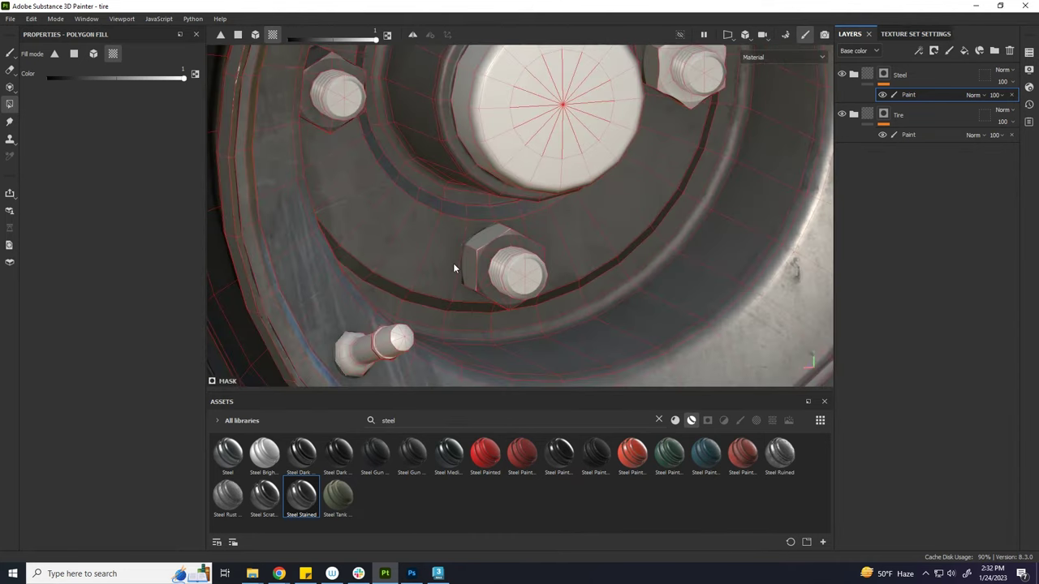
pyautogui.keyDown('alt'); pyautogui.moveTo(487, 246); pyautogui.dragTo(530, 309); pyautogui.keyUp('alt')
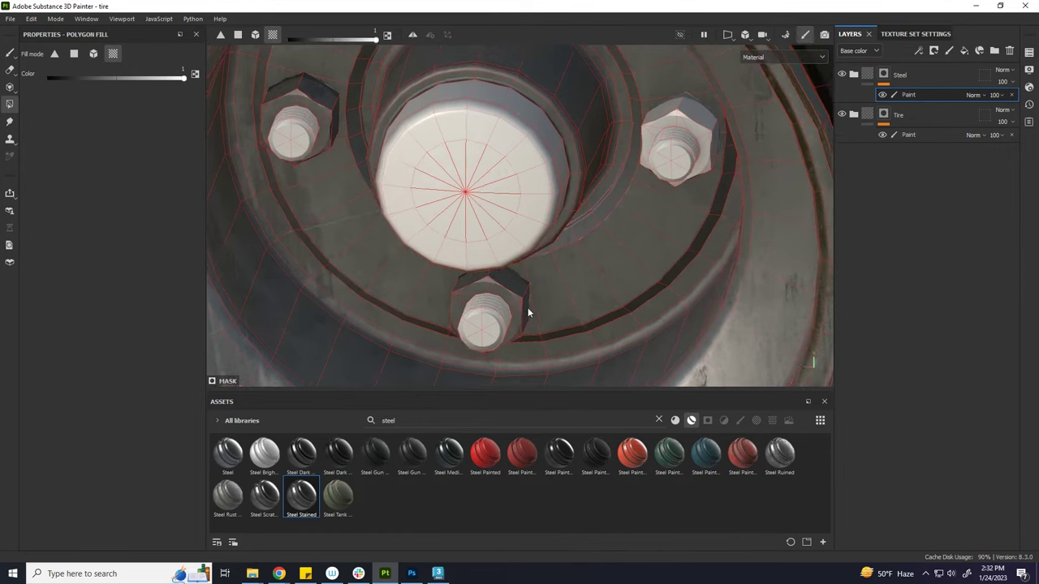
pyautogui.moveTo(671, 111)
pyautogui.keyDown('alt'); pyautogui.mouseDown()
pyautogui.moveTo(697, 152)
pyautogui.moveTo(657, 163)
pyautogui.mouseUp(); pyautogui.keyUp('alt')
pyautogui.keyDown('alt'); pyautogui.moveTo(663, 109); pyautogui.dragTo(665, 266); pyautogui.keyUp('alt')
pyautogui.moveTo(513, 180)
pyautogui.keyDown('alt'); pyautogui.mouseDown()
pyautogui.moveTo(497, 155)
pyautogui.moveTo(498, 120)
pyautogui.mouseUp(); pyautogui.keyUp('alt')
pyautogui.keyDown('alt'); pyautogui.moveTo(494, 176); pyautogui.dragTo(436, 170); pyautogui.keyUp('alt')
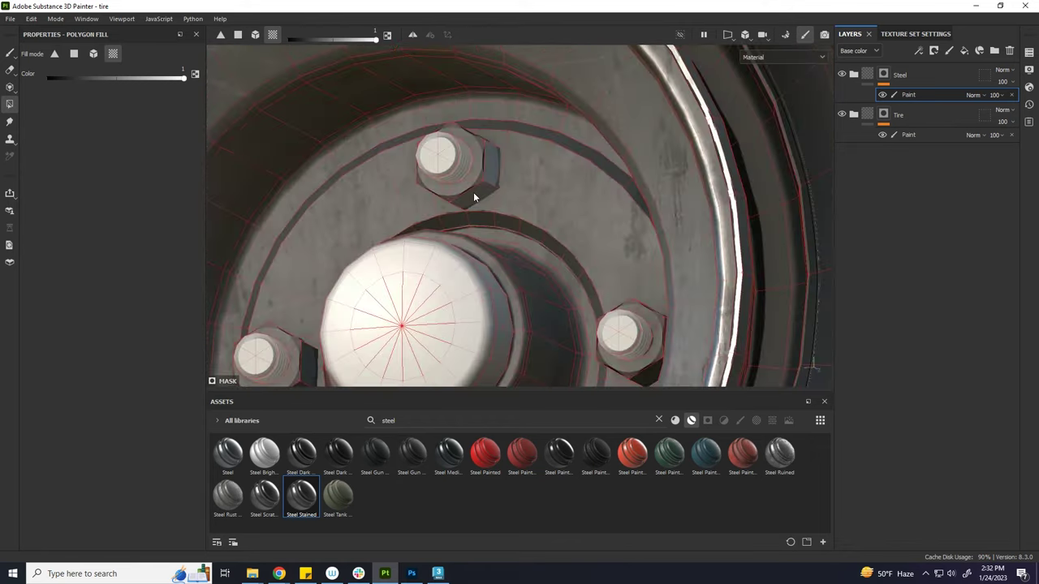
pyautogui.keyDown('alt'); pyautogui.moveTo(501, 160); pyautogui.dragTo(502, 133); pyautogui.keyUp('alt')
pyautogui.scroll(-5, 434, 227)
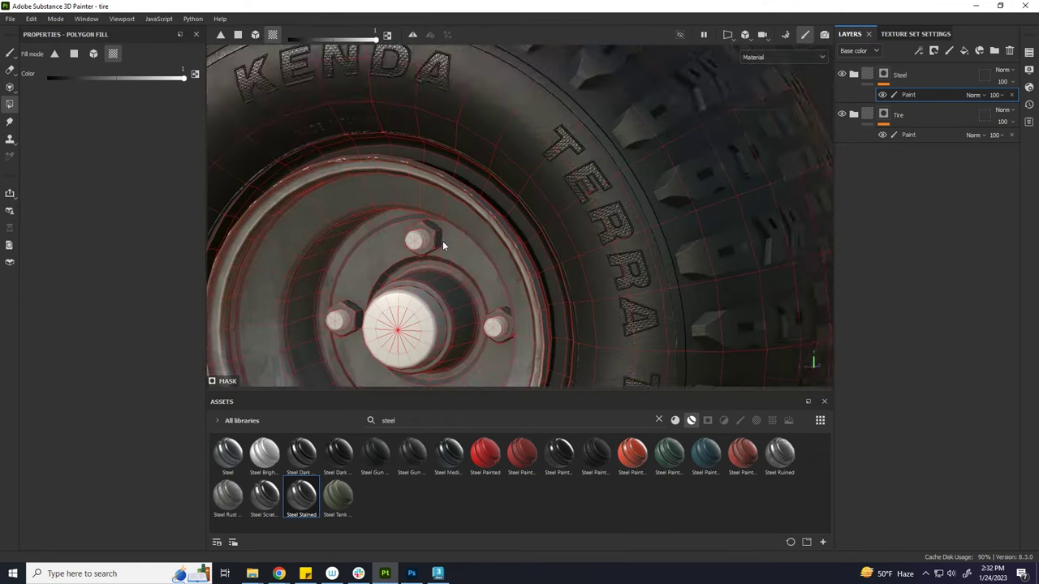
pyautogui.scroll(-3, 442, 240)
pyautogui.moveTo(442, 241)
pyautogui.keyDown('alt'); pyautogui.mouseDown()
pyautogui.moveTo(558, 190)
pyautogui.moveTo(658, 200)
pyautogui.moveTo(448, 158)
pyautogui.mouseUp(); pyautogui.keyUp('alt')
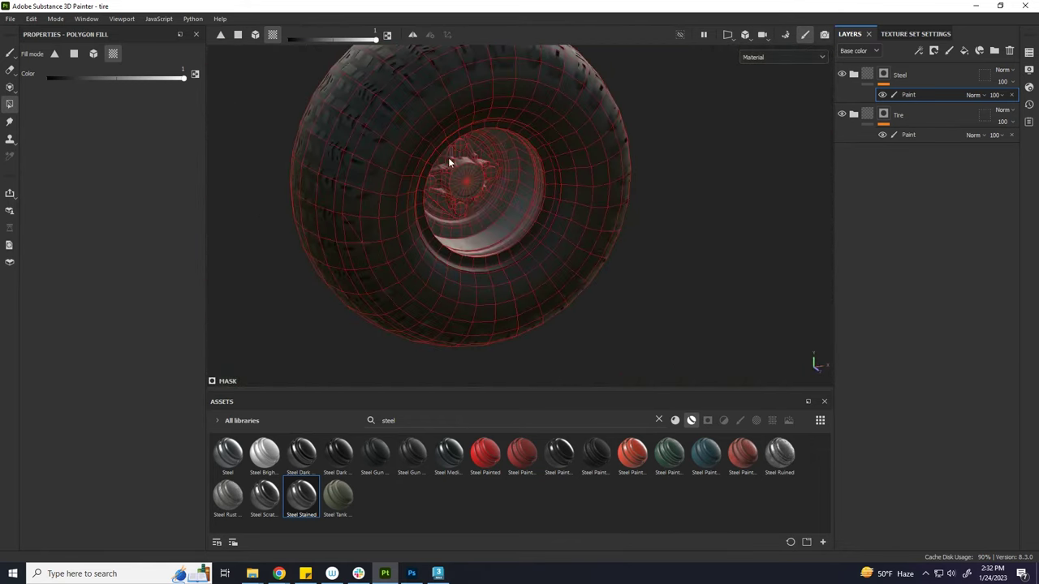
pyautogui.scroll(3, 490, 168)
pyautogui.scroll(3, 518, 183)
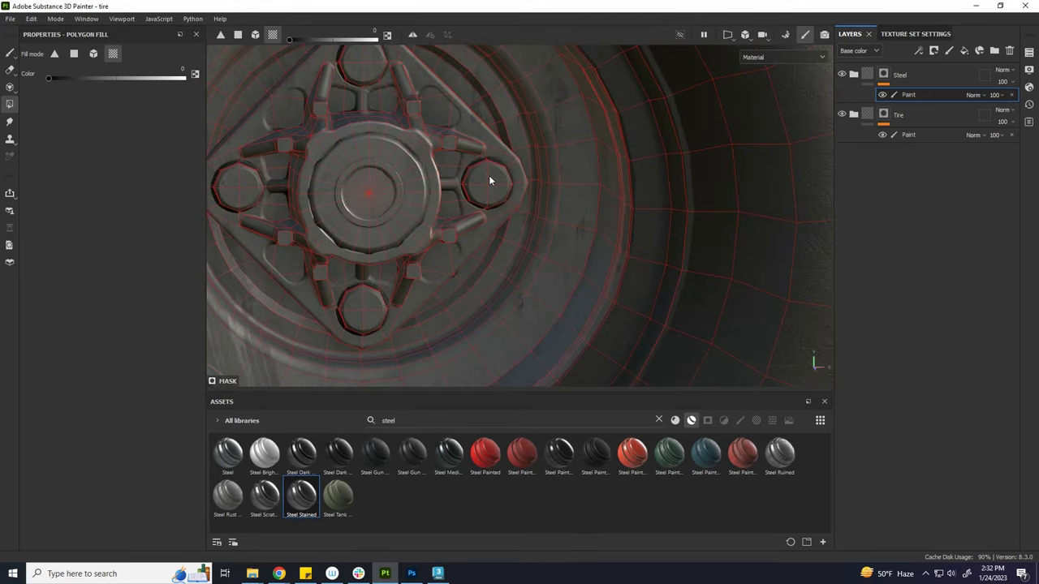
# - Polygon-fill the right, left and bottom bolts into the Steel mask, then return to the brush
pyautogui.click(489, 178)
pyautogui.scroll(-2, 533, 162)
pyautogui.click(334, 232)
pyautogui.click(442, 339)
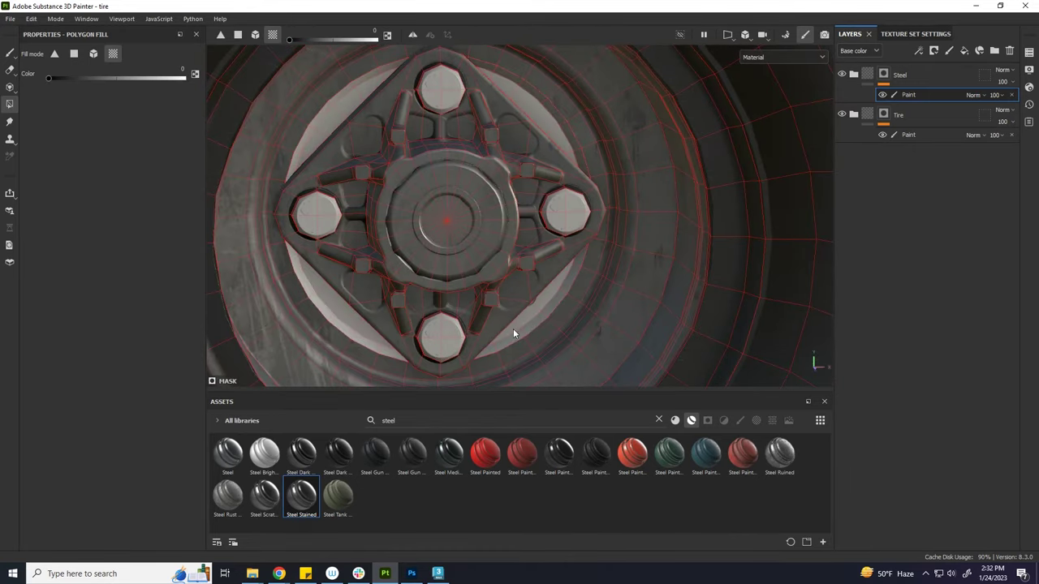
pyautogui.scroll(-3, 523, 326)
pyautogui.scroll(-3, 462, 243)
pyautogui.keyDown('alt'); pyautogui.moveTo(461, 243); pyautogui.dragTo(659, 252); pyautogui.keyUp('alt')
pyautogui.scroll(2, 659, 251)
pyautogui.press('1')
pyautogui.scroll(-2, 569, 219)
pyautogui.scroll(2, 569, 219)
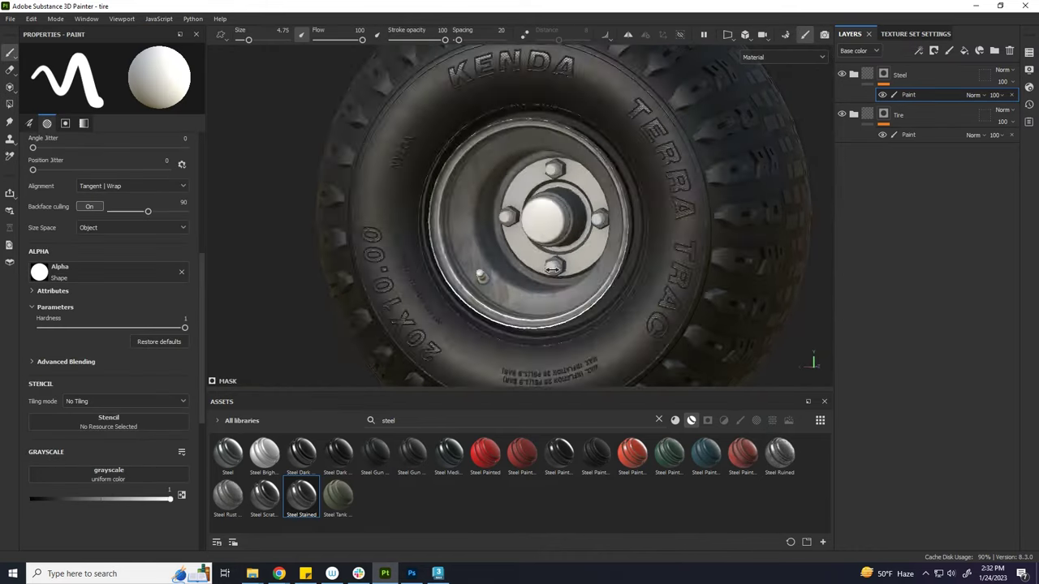
# - Expand Steel Stained and inspect the Steel Base fill layer's settings and the Dirt layer
pyautogui.scroll(2, 568, 219)
pyautogui.click(865, 115)
pyautogui.click(901, 206)
pyautogui.click(32, 334)
pyautogui.click(33, 333)
pyautogui.click(32, 317)
pyautogui.click(32, 318)
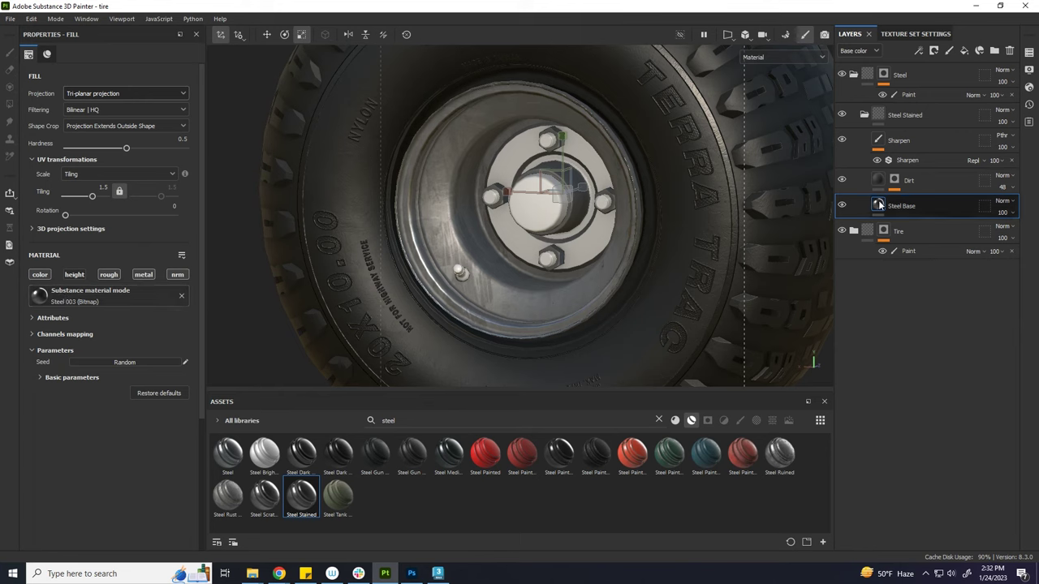
pyautogui.click(842, 180)
pyautogui.click(842, 180)
pyautogui.click(46, 377)
pyautogui.scroll(-1, 34, 427)
pyautogui.scroll(-1, 33, 427)
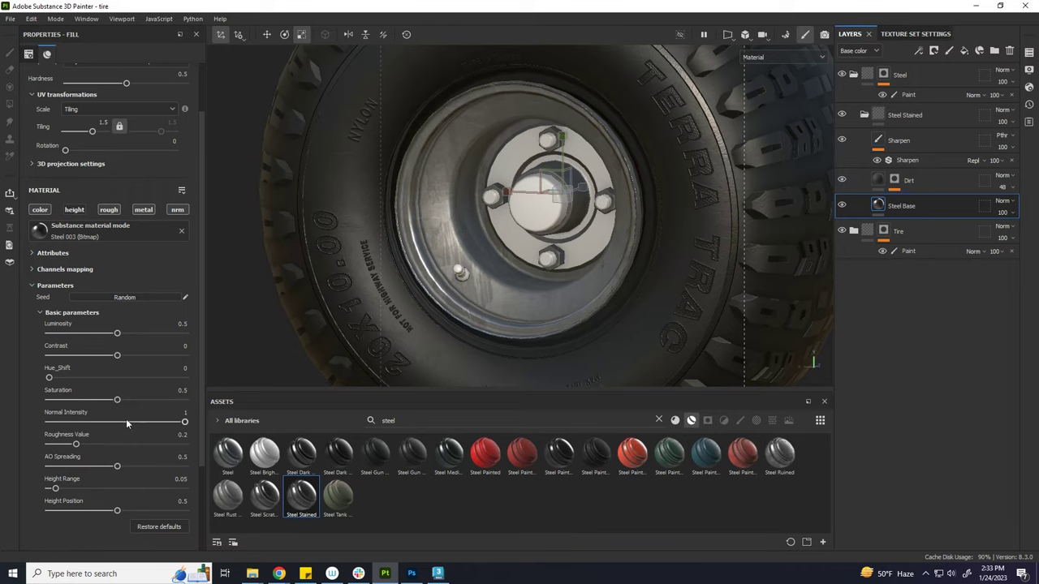
# - Add a fill layer above Steel Base with height, roughness, metalness and normal channels disabled
pyautogui.click(964, 50)
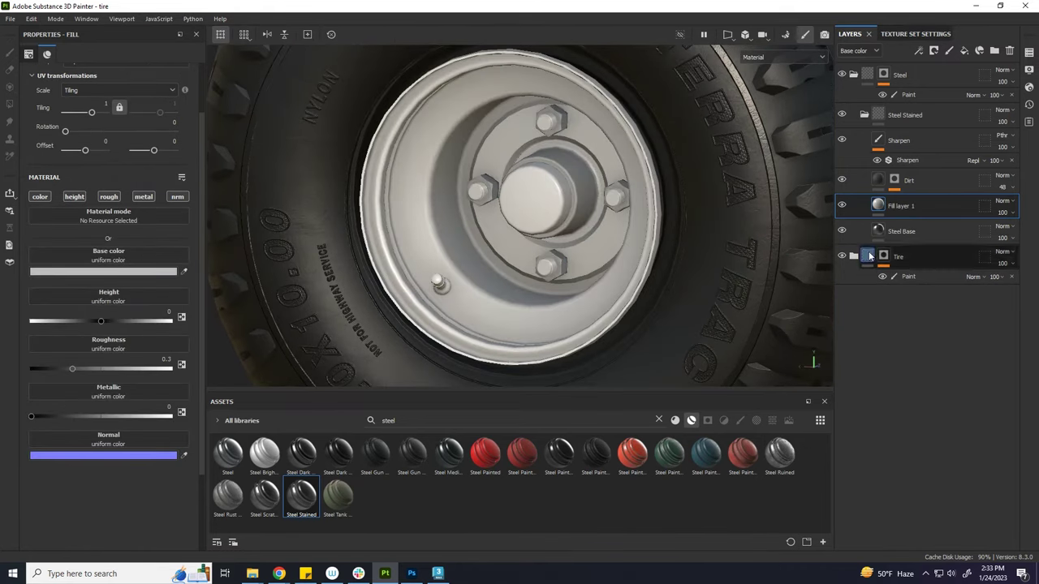
pyautogui.click(177, 196)
pyautogui.click(143, 197)
pyautogui.click(109, 196)
pyautogui.click(74, 196)
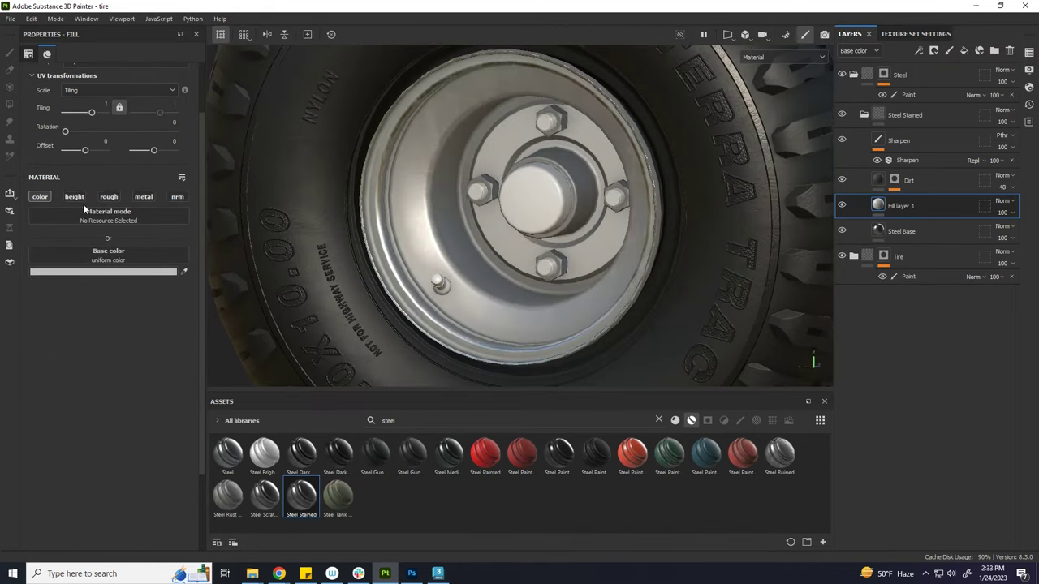
# - Give the new fill a light cyan base colour and set its blend mode to Passthrough
pyautogui.click(108, 272)
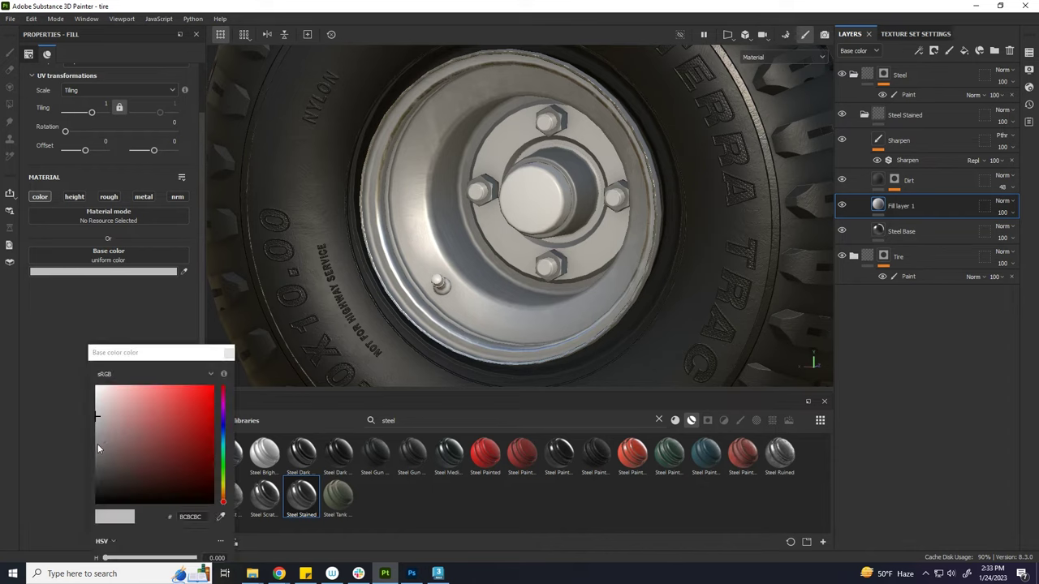
pyautogui.moveTo(222, 455); pyautogui.dragTo(222, 442)
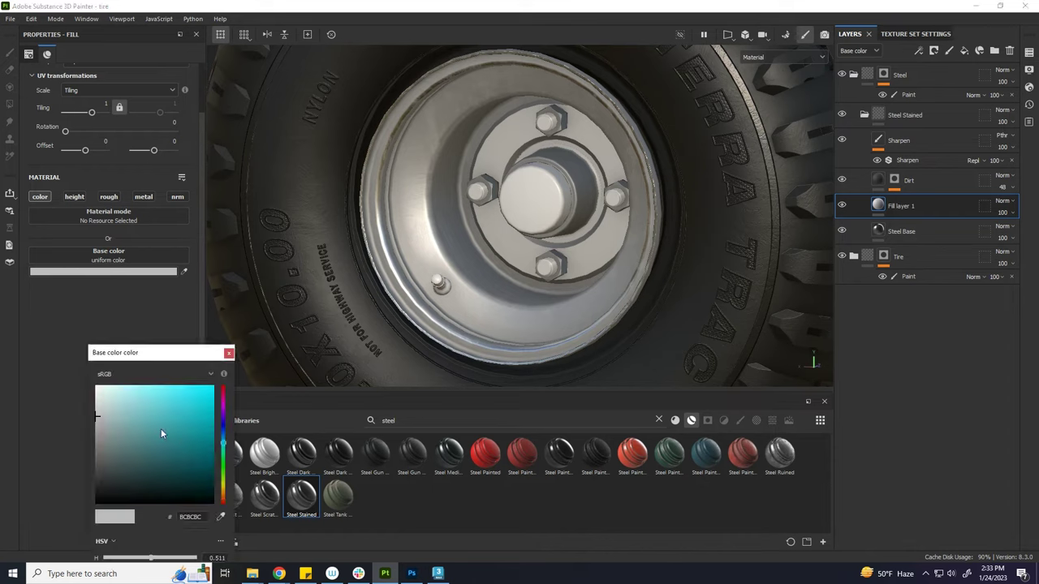
pyautogui.click(104, 412)
pyautogui.click(1011, 200)
pyautogui.click(990, 220)
pyautogui.scroll(3, 442, 235)
pyautogui.scroll(2, 431, 250)
pyautogui.keyDown('alt'); pyautogui.moveTo(431, 250); pyautogui.dragTo(617, 187); pyautogui.keyUp('alt')
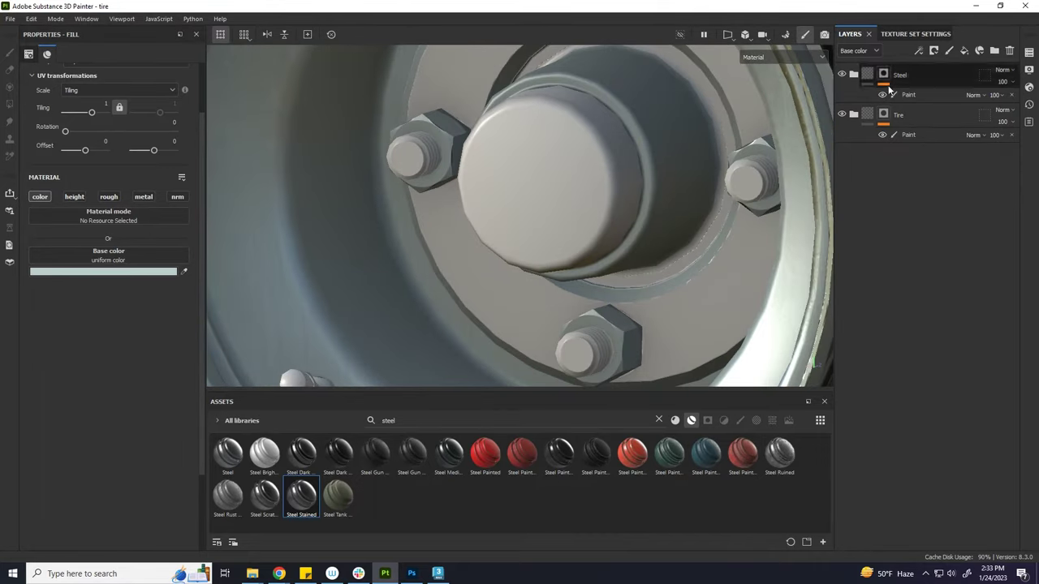
# - Switch the Steel mask's paint effect to polygon fill, then back to brush painting
pyautogui.click(876, 93)
pyautogui.click(9, 106)
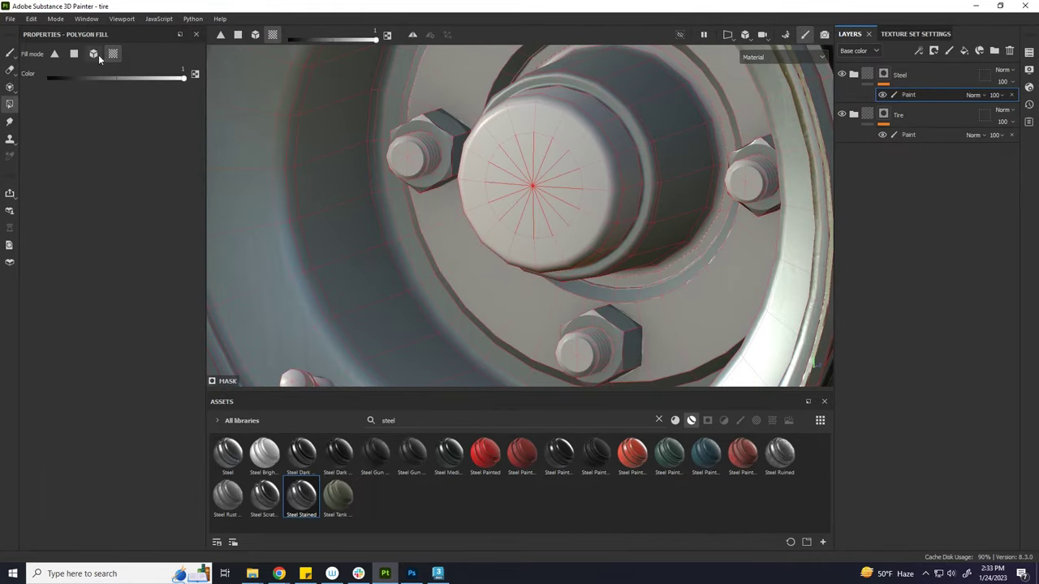
pyautogui.moveTo(667, 264)
pyautogui.keyDown('alt'); pyautogui.mouseDown()
pyautogui.moveTo(656, 292)
pyautogui.moveTo(741, 268)
pyautogui.moveTo(658, 205)
pyautogui.moveTo(567, 250)
pyautogui.moveTo(455, 238)
pyautogui.moveTo(401, 256)
pyautogui.moveTo(633, 203)
pyautogui.mouseUp(); pyautogui.keyUp('alt')
pyautogui.press('1')
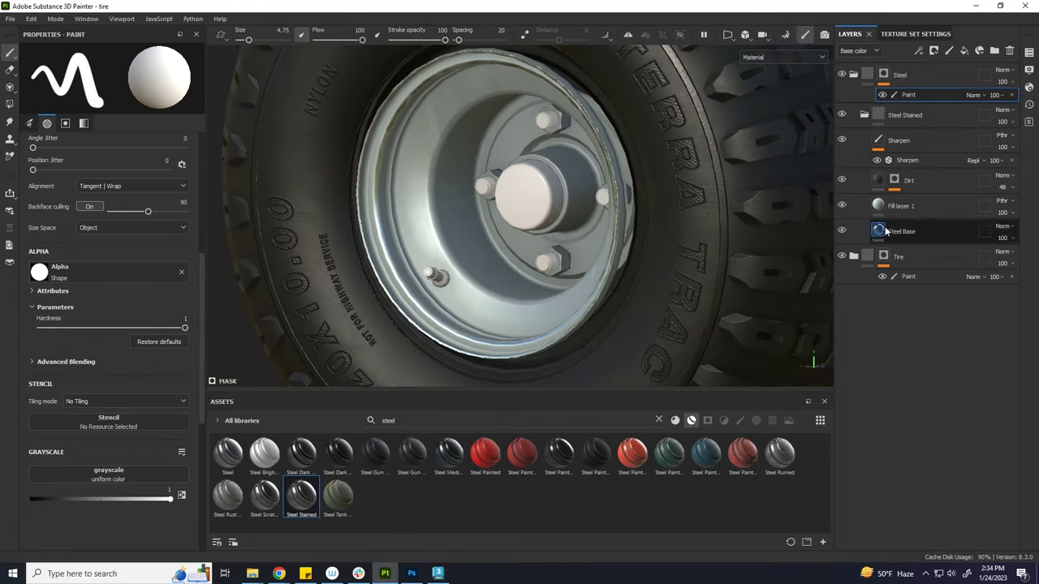
# - Lighten the tint fill layer's base colour to a paler cyan
pyautogui.click(901, 205)
pyautogui.click(106, 271)
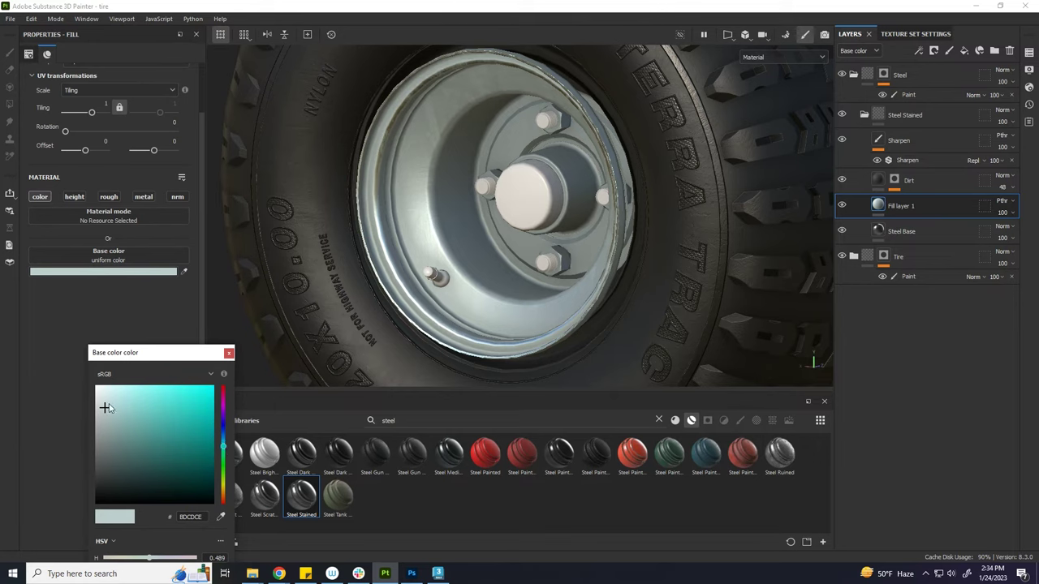
pyautogui.moveTo(104, 408); pyautogui.dragTo(103, 402)
pyautogui.click(230, 355)
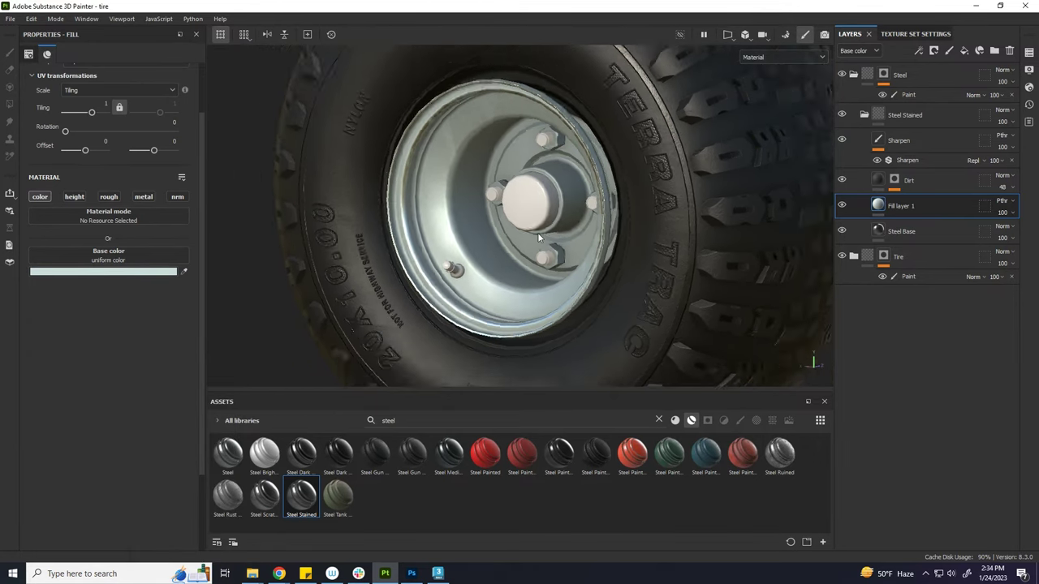
# - Collapse the Steel Stained group and drop it into the Steel group
pyautogui.keyDown('alt'); pyautogui.moveTo(538, 232); pyautogui.dragTo(503, 232); pyautogui.keyUp('alt')
pyautogui.click(865, 114)
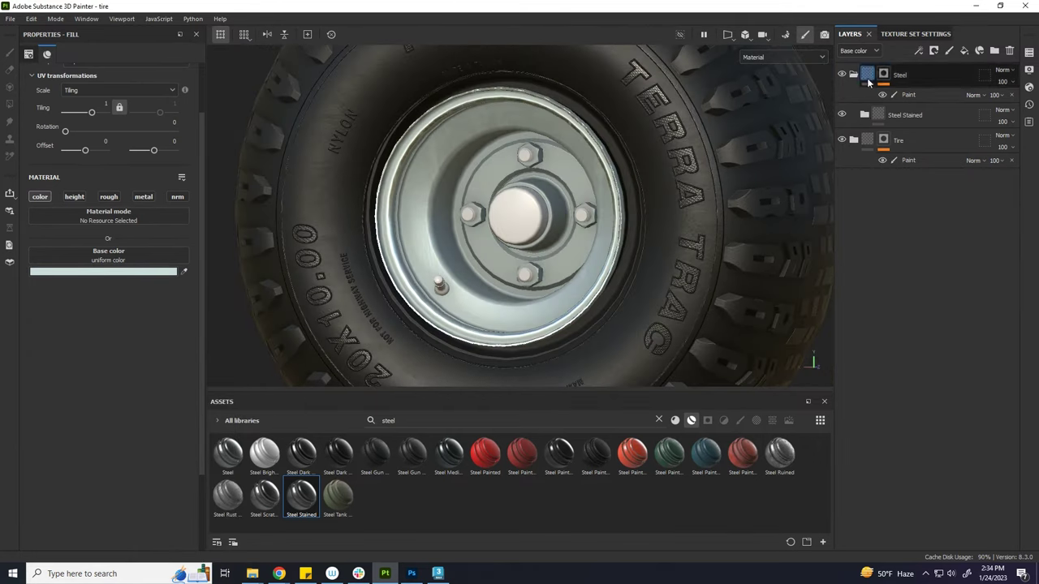
pyautogui.moveTo(923, 114); pyautogui.dragTo(903, 75)
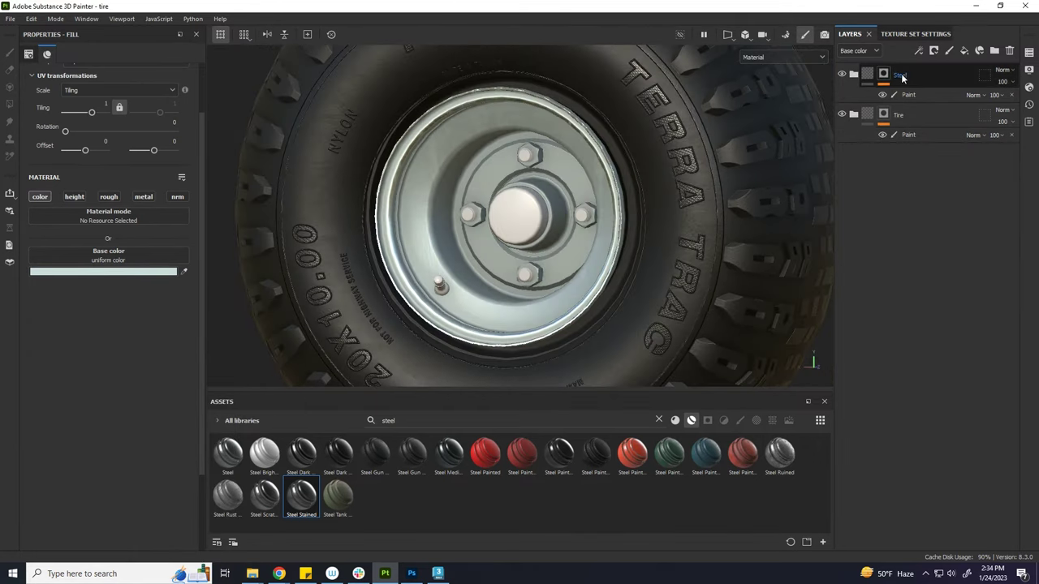
# - Clear the asset search and trial-add Steel Stained as a new layer, then undo it
pyautogui.click(658, 421)
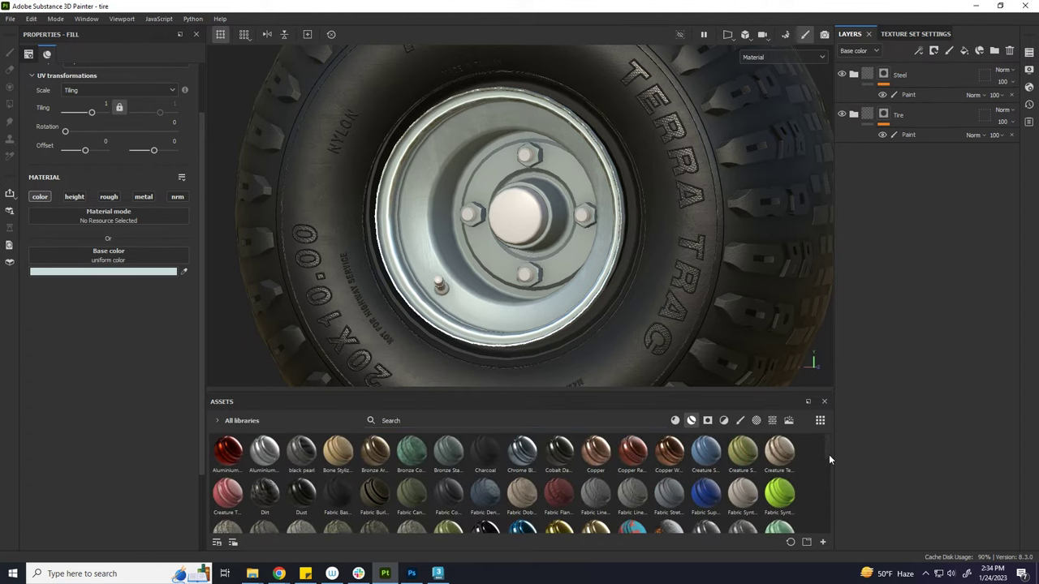
pyautogui.moveTo(829, 457)
pyautogui.mouseDown()
pyautogui.moveTo(833, 524)
pyautogui.moveTo(820, 458)
pyautogui.mouseUp()
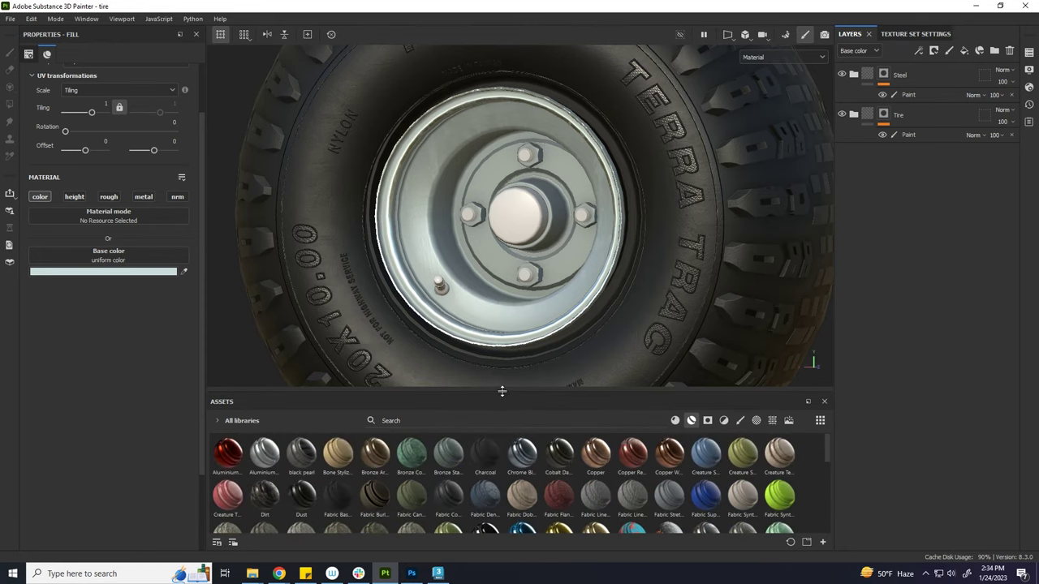
pyautogui.moveTo(501, 392); pyautogui.dragTo(506, 359)
pyautogui.scroll(-5, 635, 469)
pyautogui.scroll(-2, 636, 469)
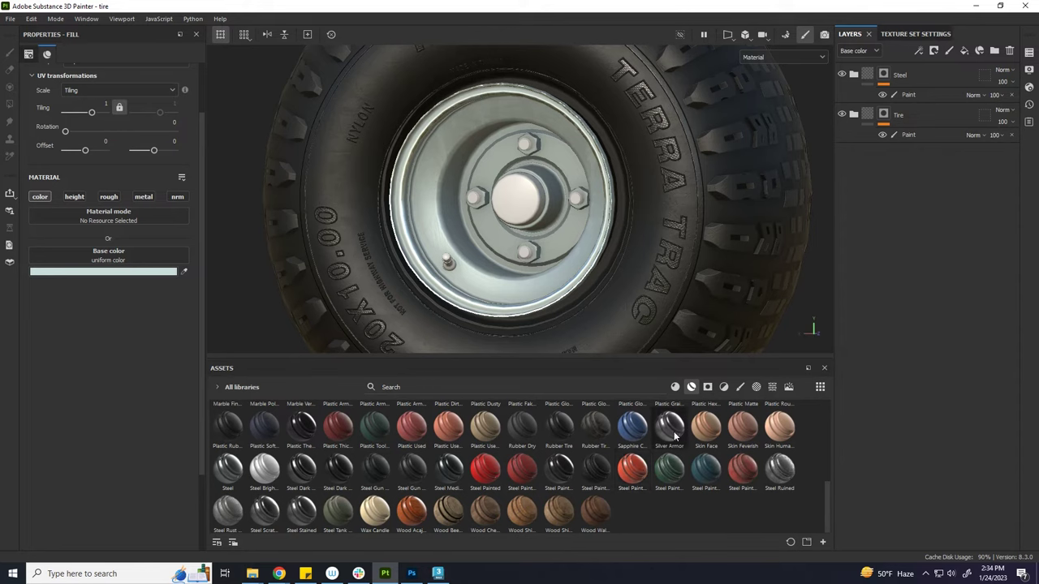
pyautogui.moveTo(265, 511)
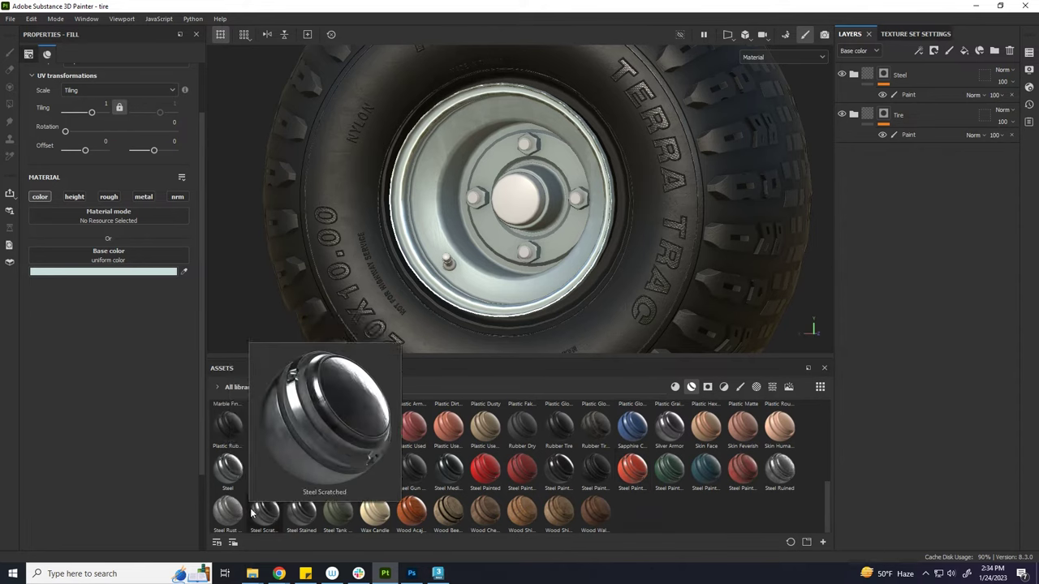
pyautogui.moveTo(301, 511); pyautogui.dragTo(890, 75)
pyautogui.click(843, 75)
pyautogui.click(843, 75)
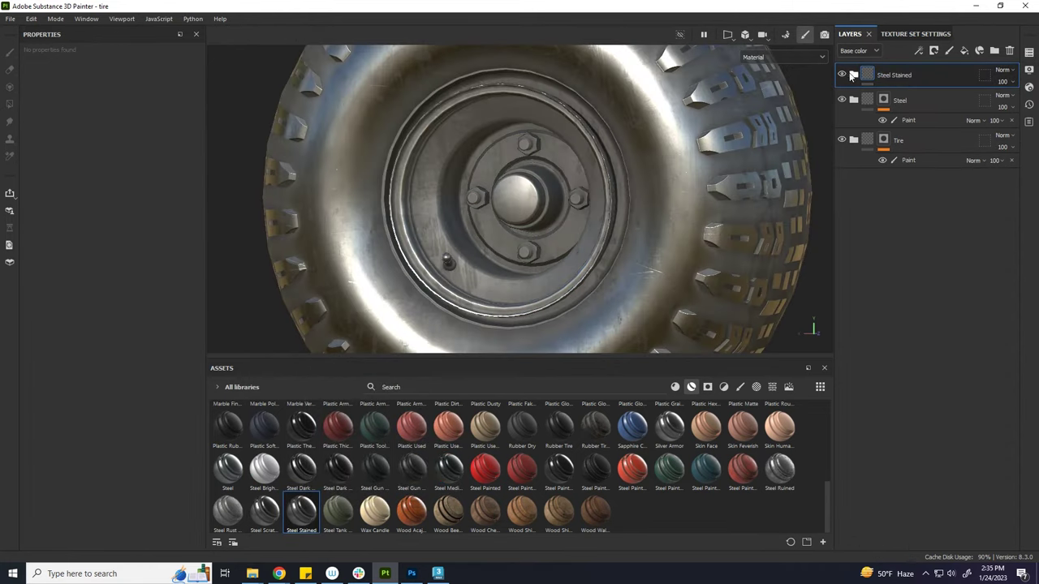
pyautogui.hotkey('ctrl', 'z')
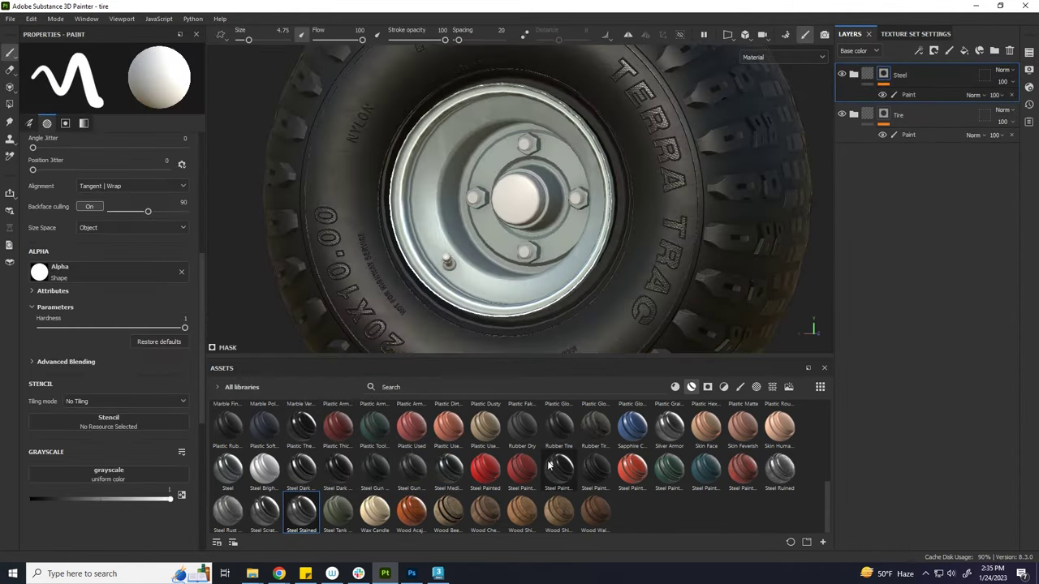
pyautogui.scroll(2, 564, 461)
# - Add Silver Armor above the Steel group, rename it knot, and give it a black mask
pyautogui.moveTo(678, 516); pyautogui.dragTo(924, 74)
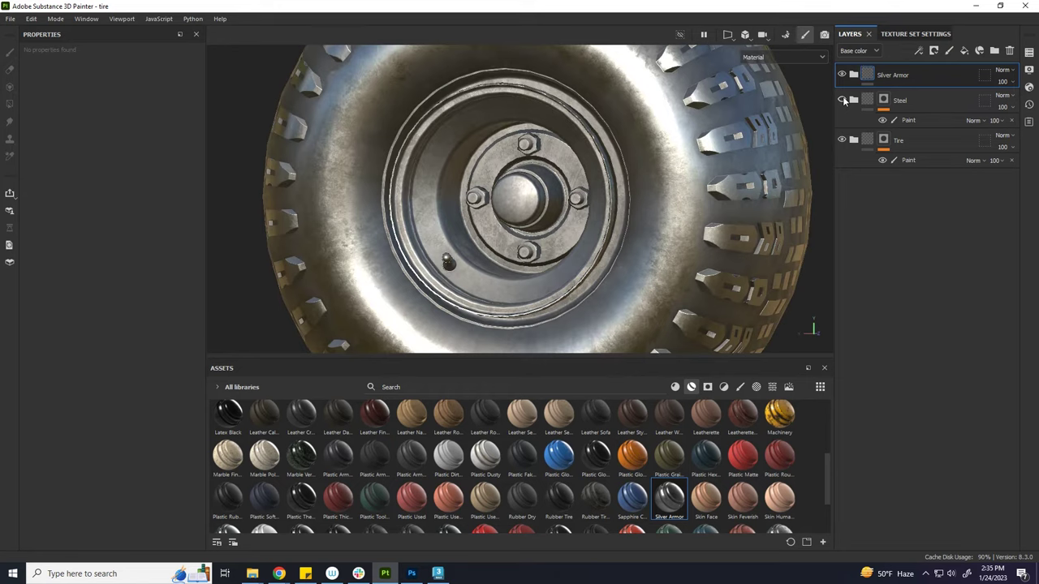
pyautogui.scroll(5, 509, 196)
pyautogui.scroll(-6, 509, 208)
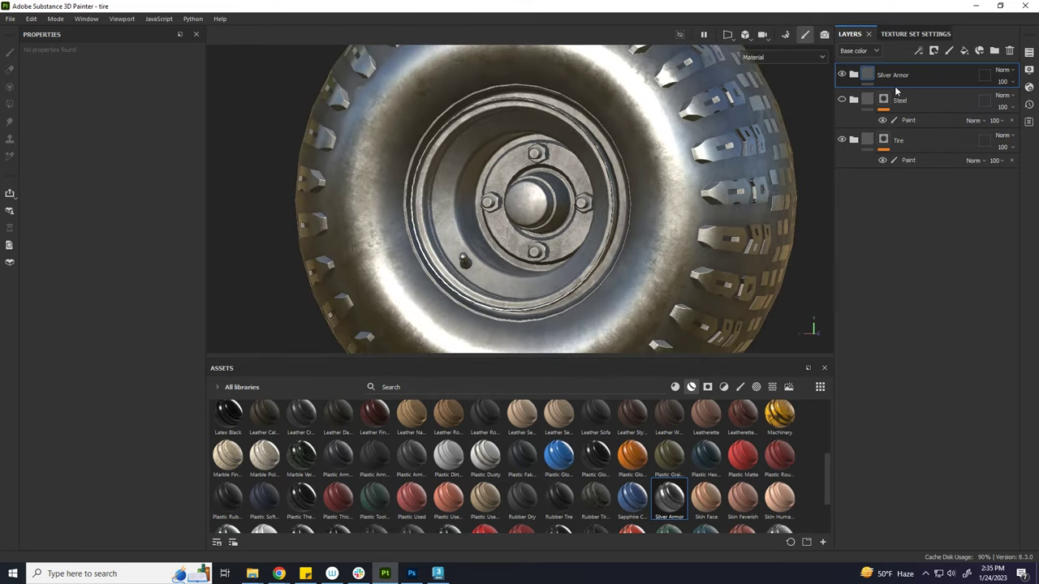
pyautogui.doubleClick(897, 75)
pyautogui.write('knot')
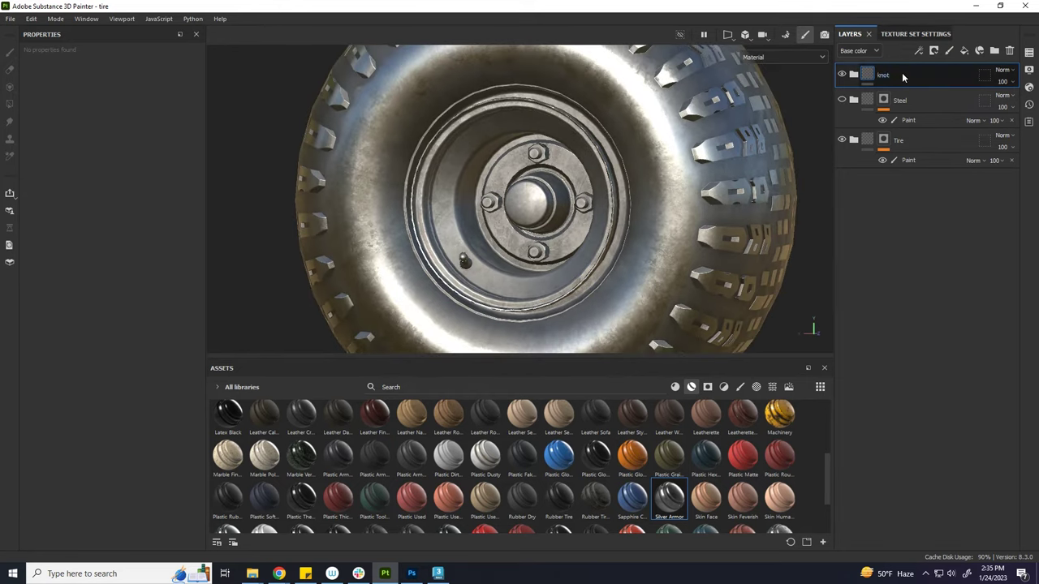
pyautogui.rightClick(903, 77)
pyautogui.press('Escape')
pyautogui.hotkey('ctrl', 'z')
pyautogui.rightClick(904, 86)
pyautogui.press('Escape')
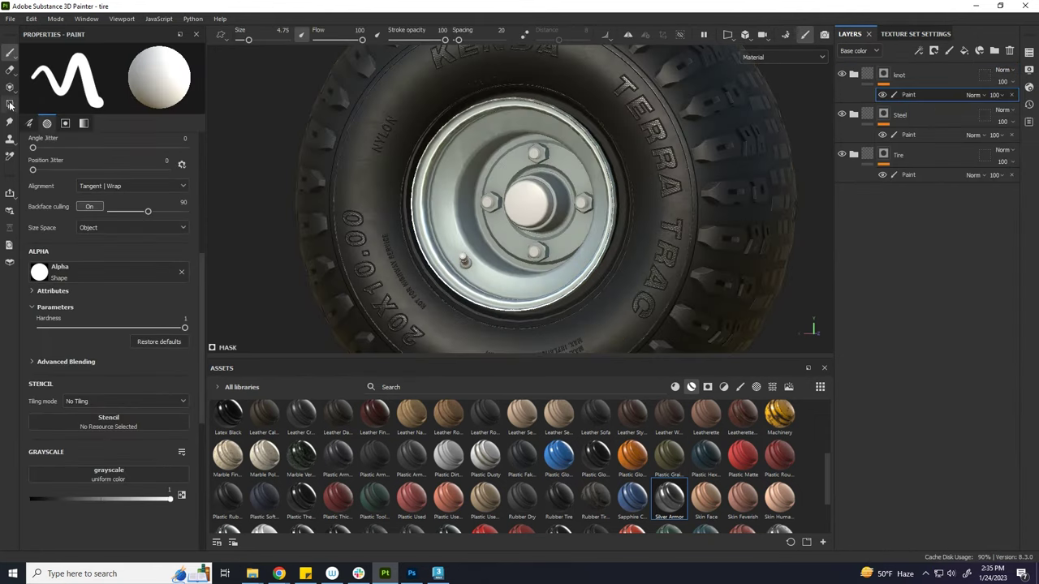
# - Switch the knot mask to polygon fill and fill the first wheel nut polygons around the rim
pyautogui.click(9, 104)
pyautogui.scroll(5, 523, 219)
pyautogui.moveTo(406, 203)
pyautogui.keyDown('alt'); pyautogui.mouseDown()
pyautogui.moveTo(529, 232)
pyautogui.moveTo(445, 238)
pyautogui.mouseUp(); pyautogui.keyUp('alt')
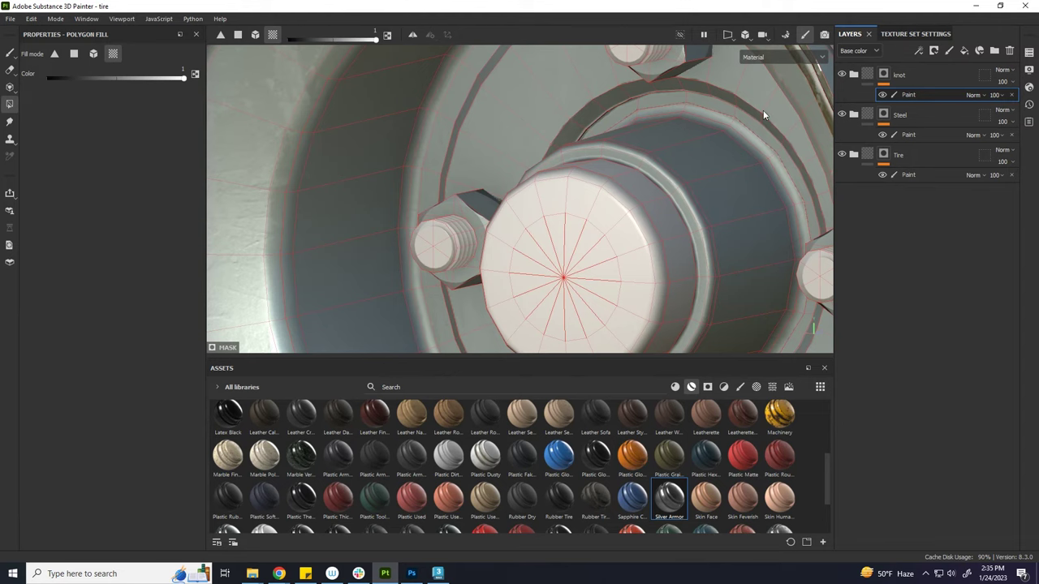
pyautogui.moveTo(455, 235)
pyautogui.keyDown('alt'); pyautogui.mouseDown()
pyautogui.moveTo(619, 161)
pyautogui.moveTo(555, 136)
pyautogui.mouseUp(); pyautogui.keyUp('alt')
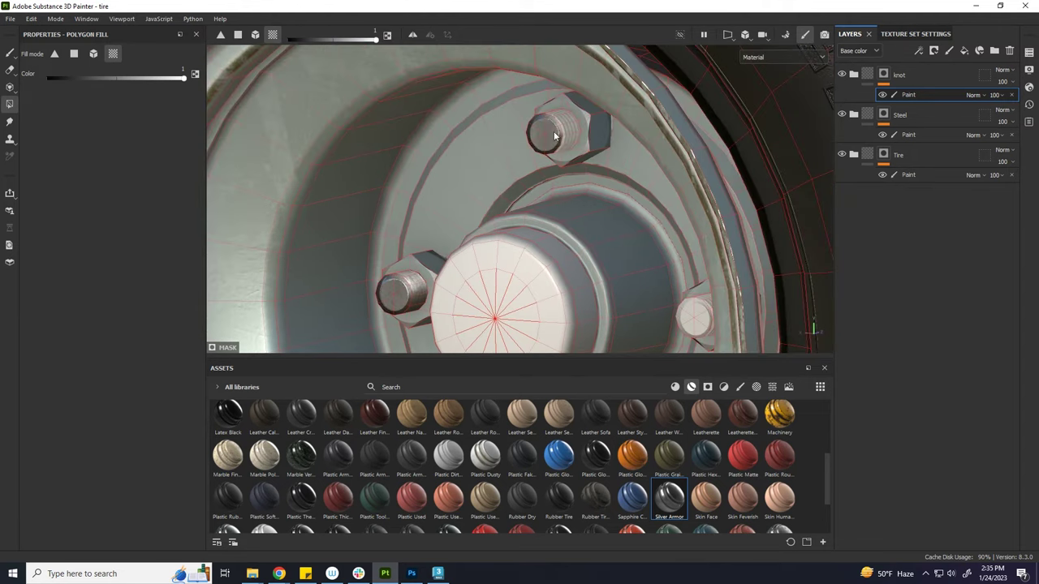
pyautogui.keyDown('alt'); pyautogui.moveTo(707, 304); pyautogui.dragTo(688, 124); pyautogui.keyUp('alt')
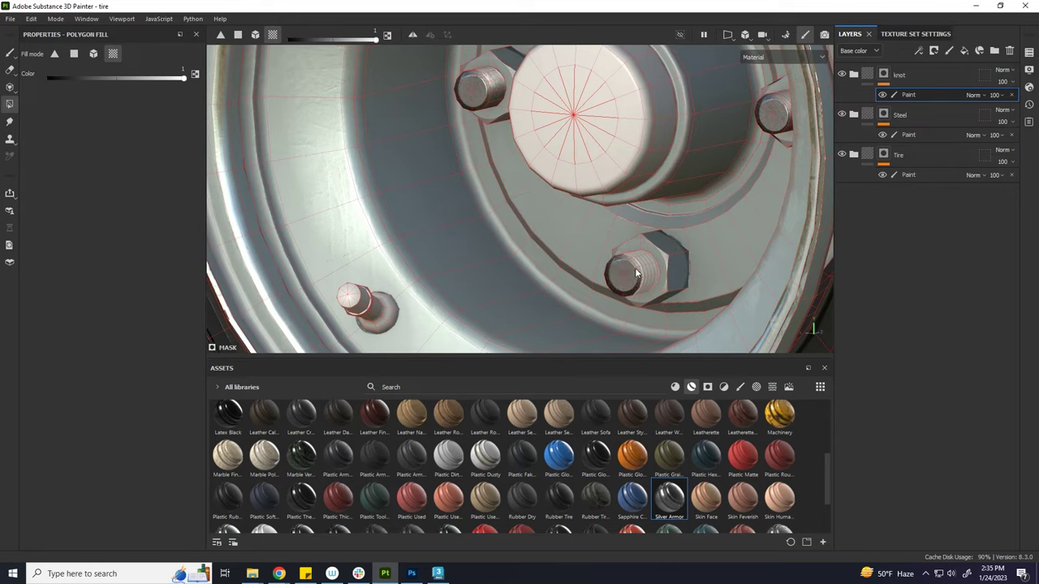
pyautogui.scroll(-5, 647, 271)
pyautogui.keyDown('alt'); pyautogui.moveTo(647, 271); pyautogui.dragTo(406, 222); pyautogui.keyUp('alt')
# - Fill the remaining nut polygons around the hub, then return to brush painting
pyautogui.scroll(5, 406, 223)
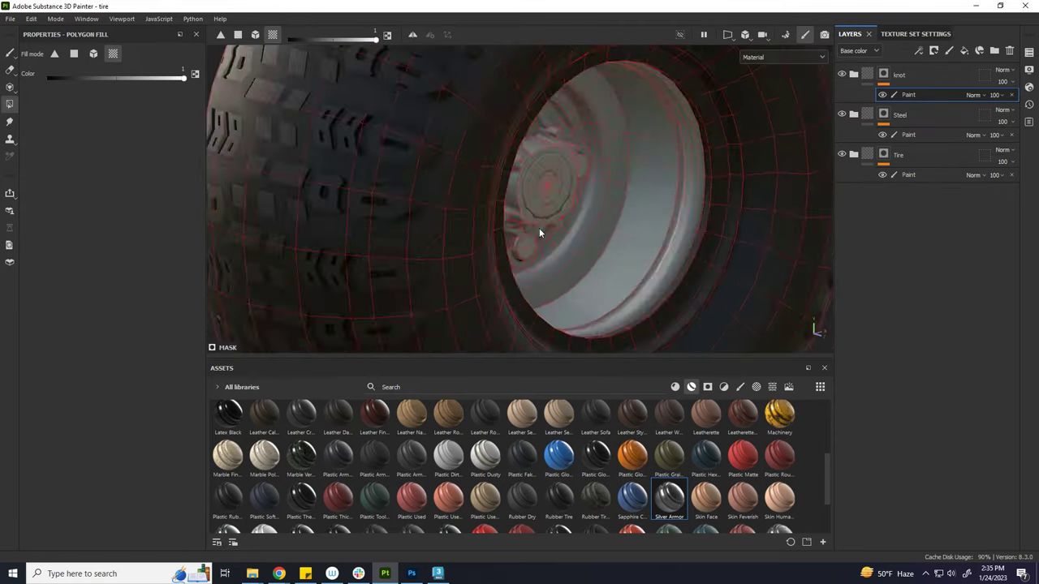
pyautogui.keyDown('alt'); pyautogui.moveTo(540, 232); pyautogui.dragTo(448, 195); pyautogui.keyUp('alt')
pyautogui.keyDown('alt'); pyautogui.moveTo(448, 195); pyautogui.dragTo(406, 151, button='right'); pyautogui.keyUp('alt')
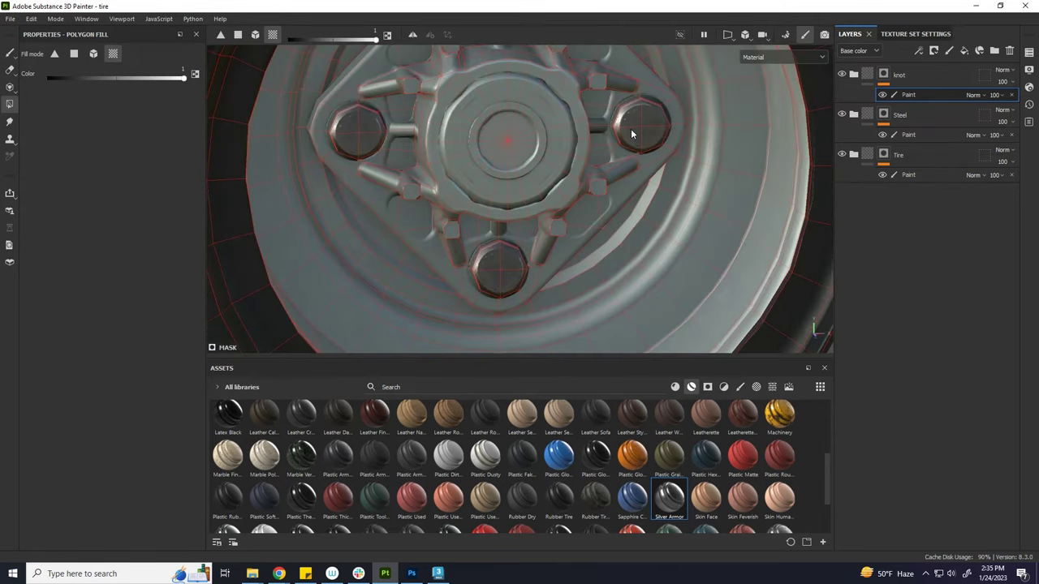
pyautogui.keyDown('alt'); pyautogui.moveTo(631, 134); pyautogui.dragTo(582, 213); pyautogui.keyUp('alt')
pyautogui.scroll(-5, 441, 228)
pyautogui.moveTo(442, 228)
pyautogui.keyDown('alt'); pyautogui.mouseDown()
pyautogui.moveTo(520, 211)
pyautogui.moveTo(546, 188)
pyautogui.moveTo(551, 260)
pyautogui.mouseUp(); pyautogui.keyUp('alt')
pyautogui.scroll(4, 546, 188)
pyautogui.press('1')
pyautogui.keyDown('alt'); pyautogui.moveTo(599, 230); pyautogui.dragTo(858, 76); pyautogui.keyUp('alt')
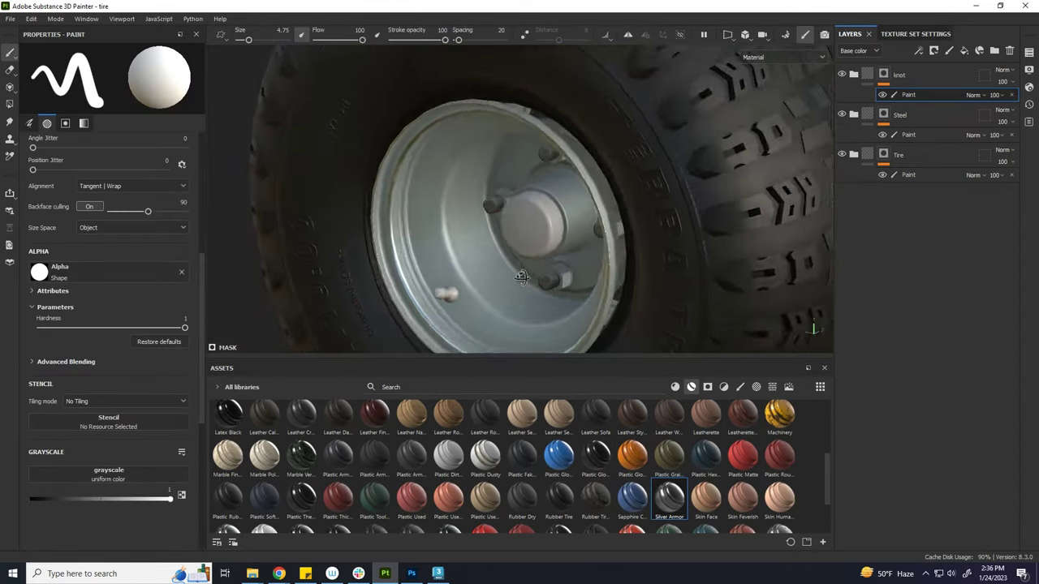
# - Set the knot material's Base fill base colour to pale beige B3AE98 for brass-looking nuts
pyautogui.click(854, 74)
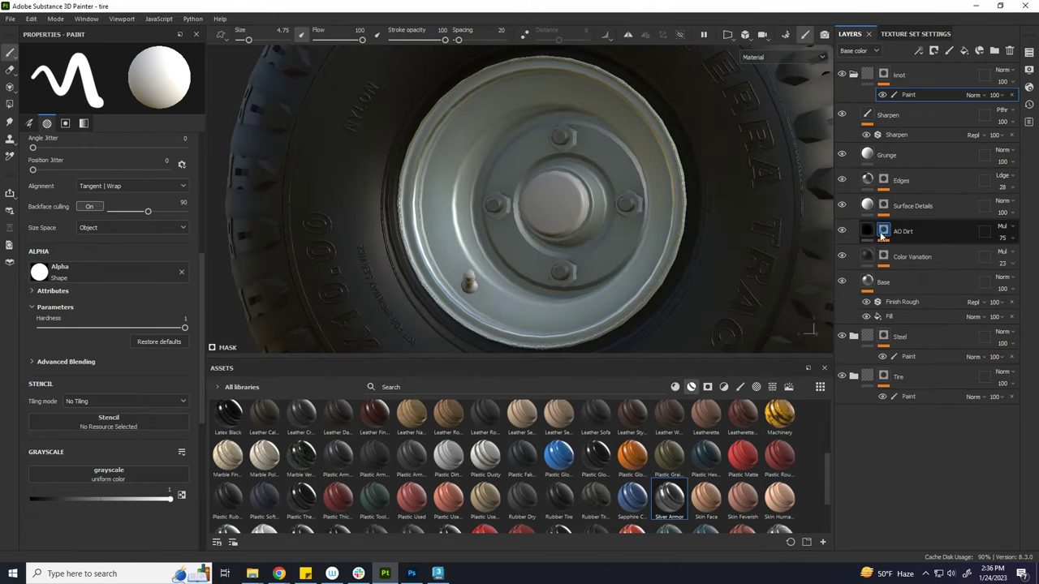
pyautogui.click(889, 316)
pyautogui.click(103, 271)
pyautogui.click(224, 489)
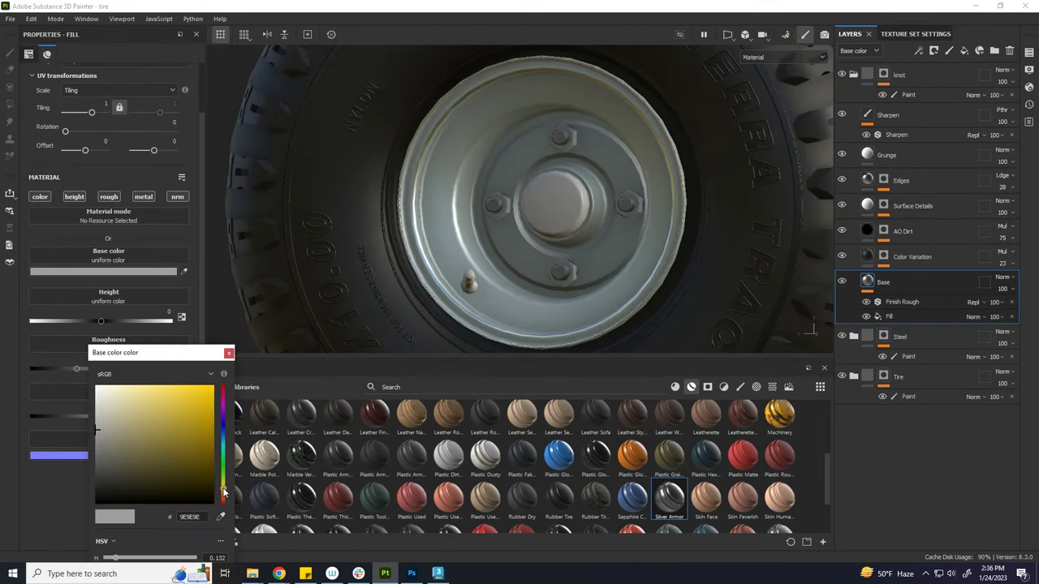
pyautogui.click(112, 421)
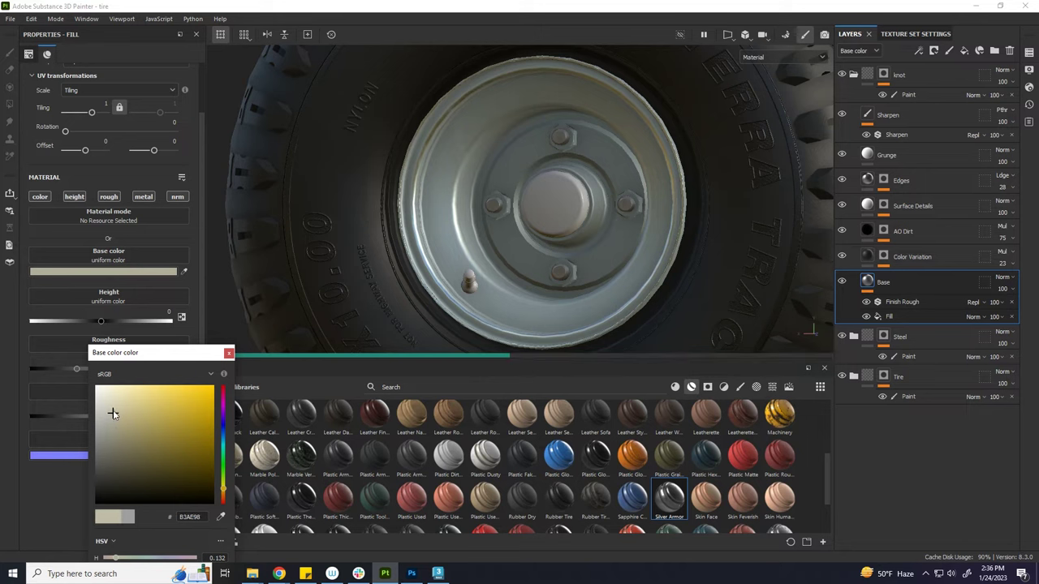
pyautogui.click(229, 354)
pyautogui.keyDown('alt'); pyautogui.moveTo(588, 222); pyautogui.dragTo(504, 228); pyautogui.keyUp('alt')
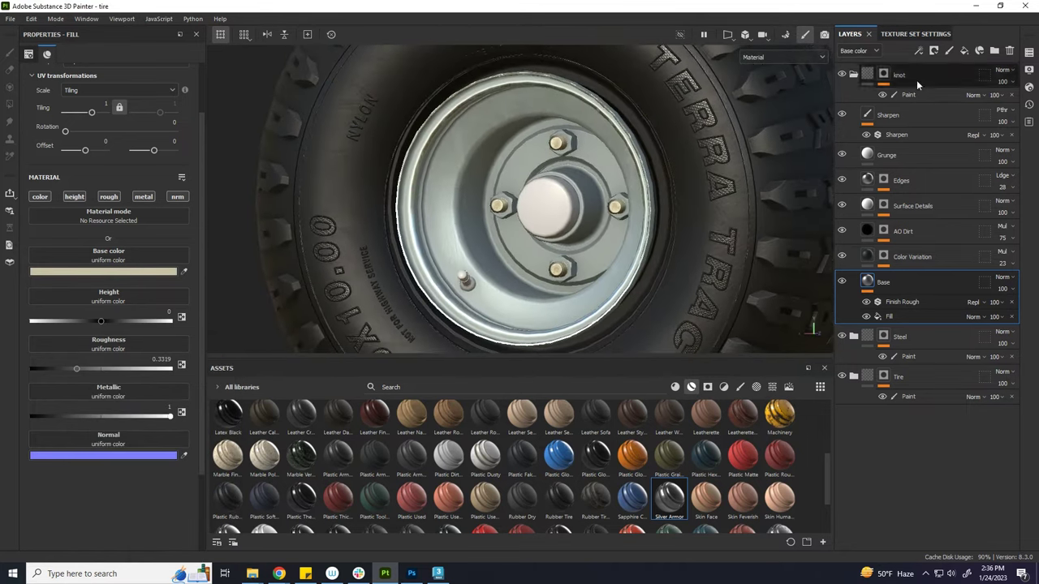
pyautogui.click(853, 74)
pyautogui.scroll(-2, 694, 438)
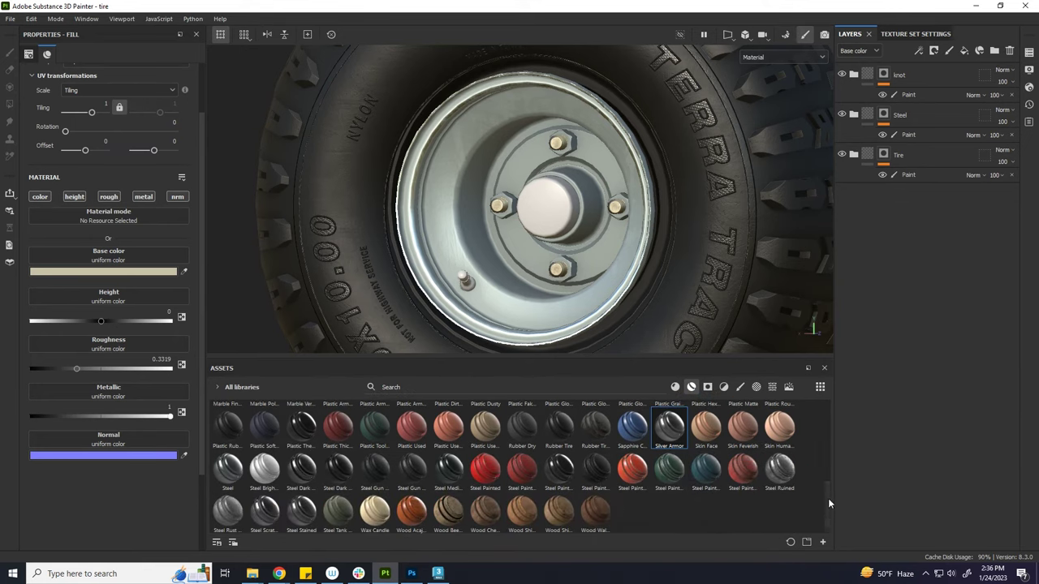
# - Add the Plastic Rubber material to the layer stack and delete its Surface Damages and Surface Details layers
pyautogui.moveTo(828, 499); pyautogui.dragTo(827, 484)
pyautogui.moveTo(227, 471)
pyautogui.mouseDown()
pyautogui.moveTo(877, 61)
pyautogui.moveTo(891, 79)
pyautogui.mouseUp()
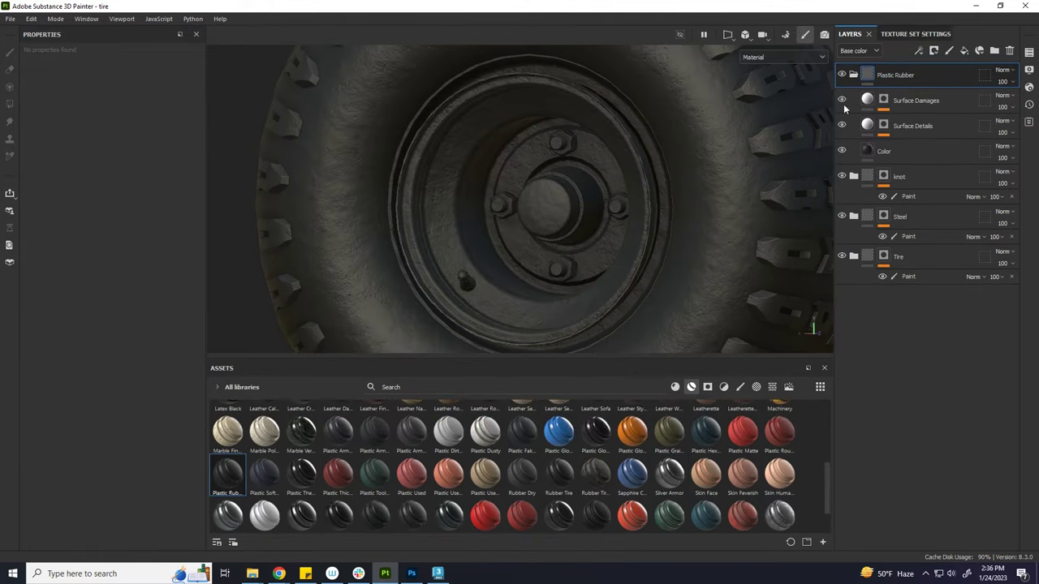
pyautogui.click(891, 101)
pyautogui.press('Delete')
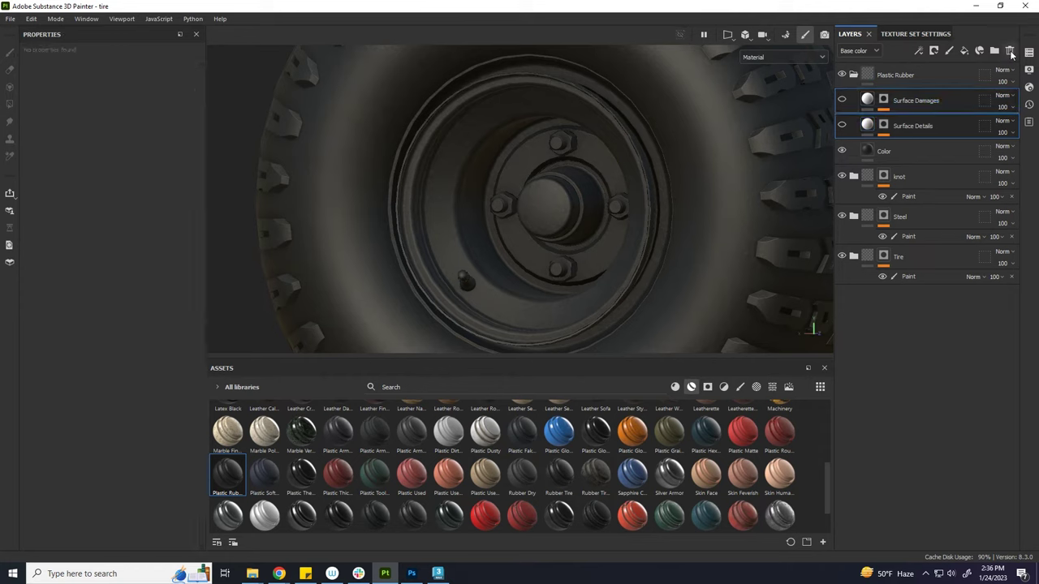
pyautogui.press('Delete')
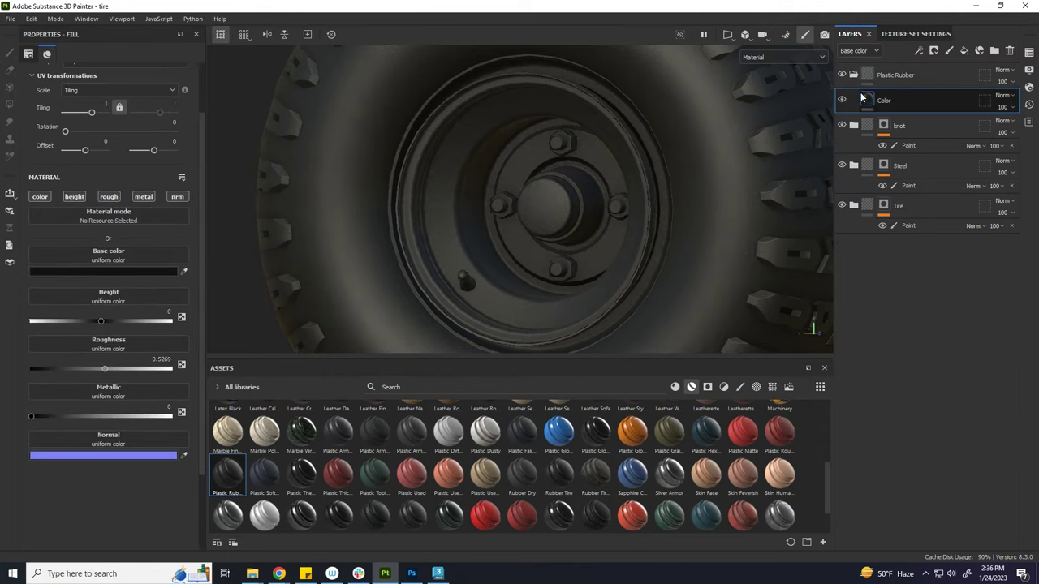
pyautogui.click(877, 75)
pyautogui.rightClick(876, 75)
# - Give the Plastic Rubber group a black mask with a paint effect
pyautogui.press('Escape')
pyautogui.rightClick(896, 74)
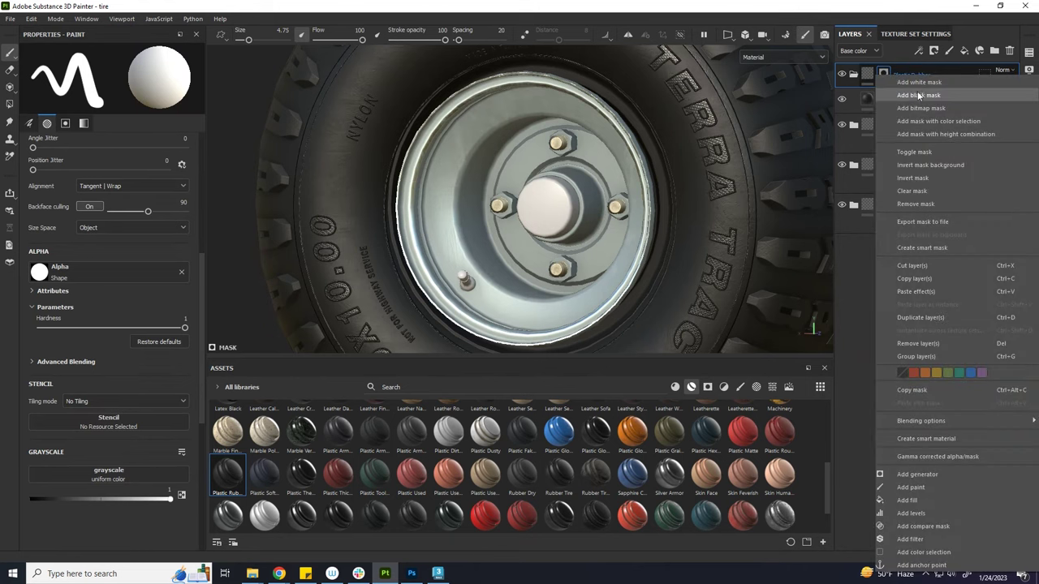
pyautogui.press('Escape')
pyautogui.rightClick(901, 74)
pyautogui.click(910, 487)
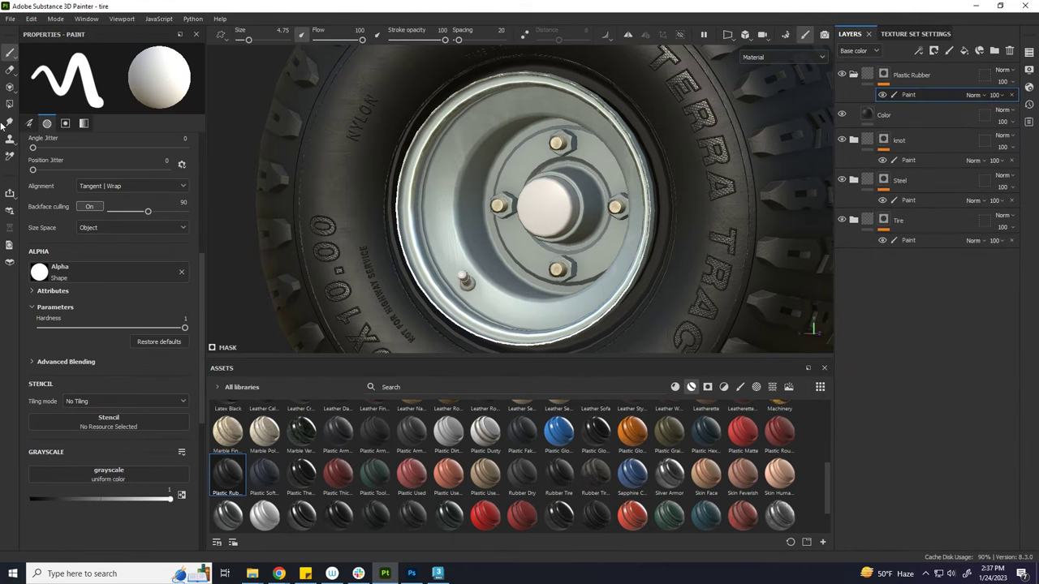
# - Zoom in on the valve stem and polygon-fill its cap and base with rubber
pyautogui.press('4')
pyautogui.scroll(10, 494, 156)
pyautogui.moveTo(405, 210)
pyautogui.keyDown('alt'); pyautogui.mouseDown()
pyautogui.moveTo(421, 223)
pyautogui.moveTo(499, 230)
pyautogui.mouseUp(); pyautogui.keyUp('alt')
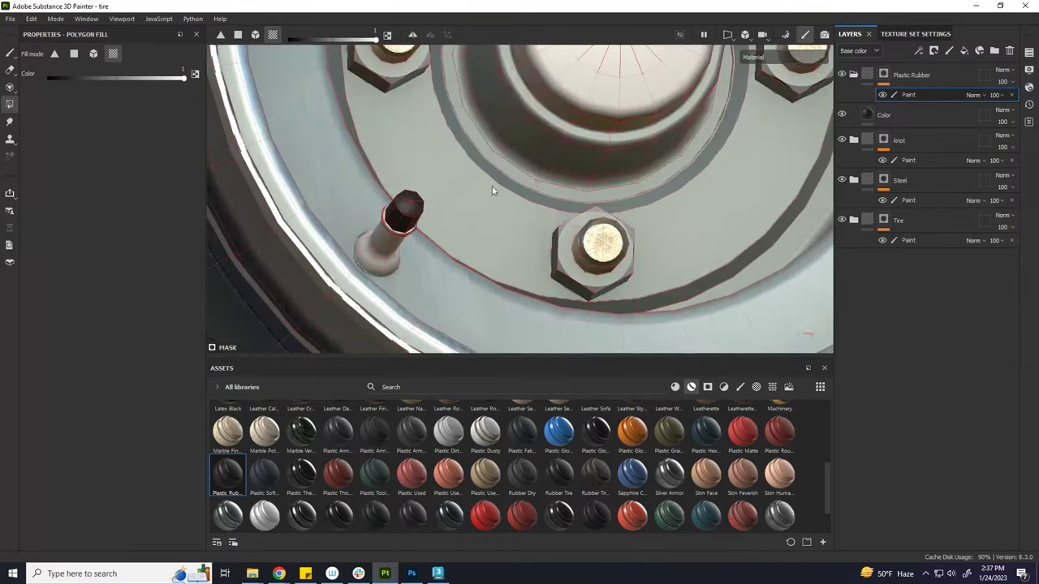
pyautogui.scroll(-5, 499, 229)
pyautogui.moveTo(499, 230)
pyautogui.keyDown('alt'); pyautogui.mouseDown()
pyautogui.moveTo(537, 211)
pyautogui.moveTo(382, 190)
pyautogui.moveTo(422, 203)
pyautogui.moveTo(469, 163)
pyautogui.mouseUp(); pyautogui.keyUp('alt')
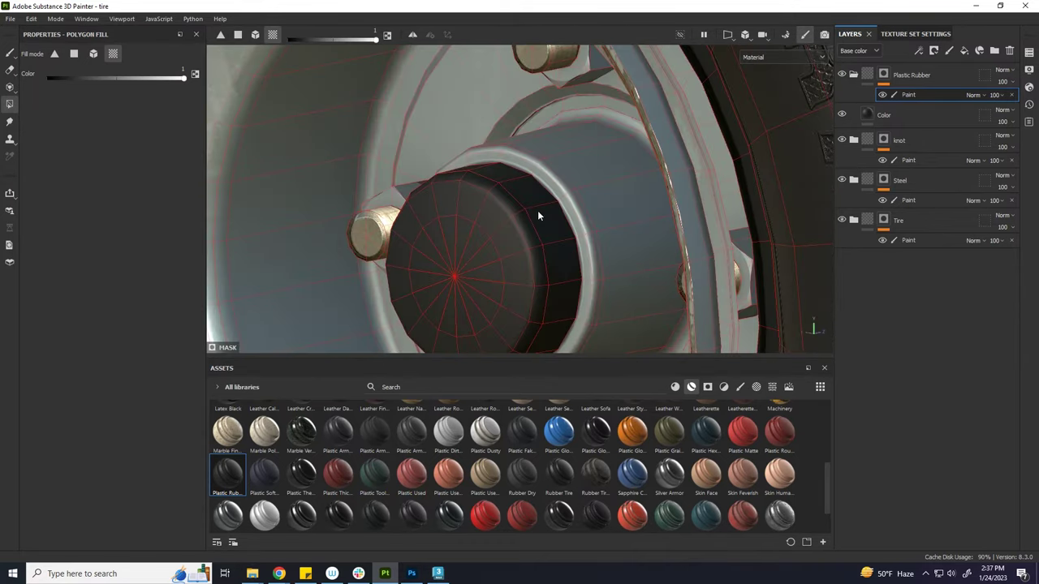
pyautogui.press('1')
pyautogui.scroll(5, 422, 203)
pyautogui.click(10, 104)
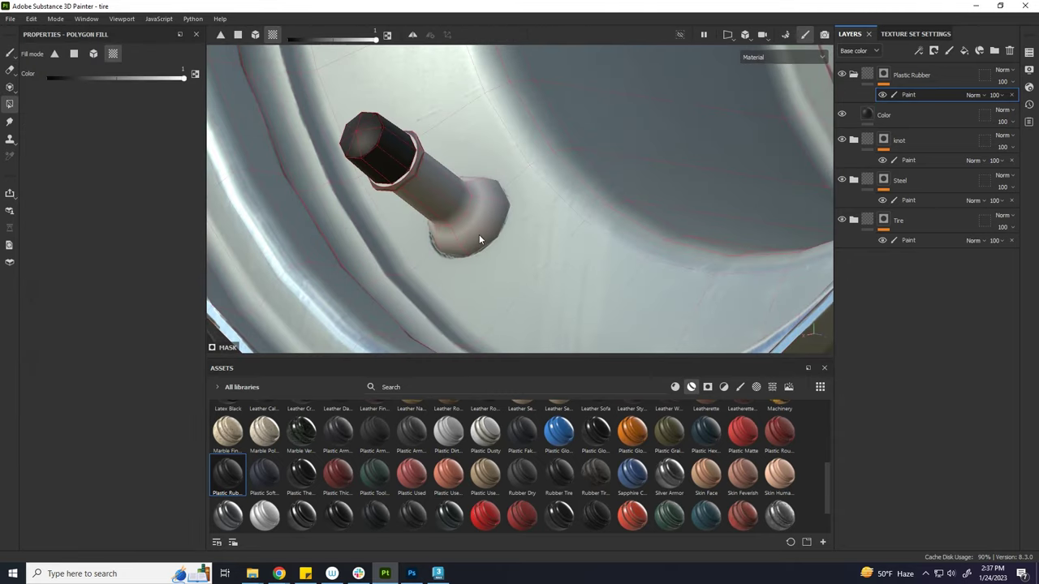
# - Check the knot and Steel paint layers, then return to the paint brush facing the wheel
pyautogui.click(901, 160)
pyautogui.click(908, 200)
pyautogui.scroll(2, 412, 171)
pyautogui.scroll(2, 396, 178)
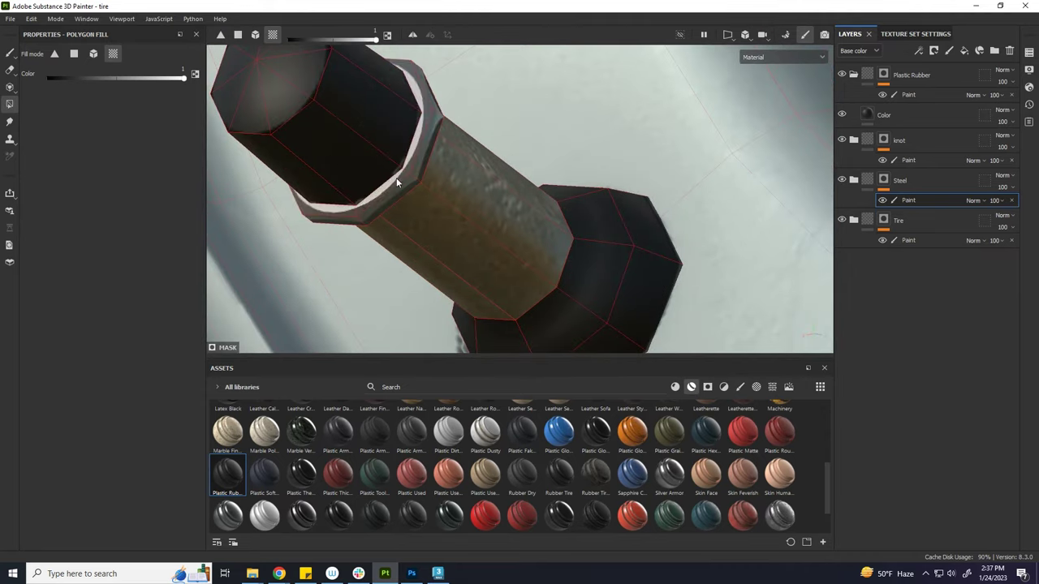
pyautogui.scroll(3, 426, 194)
pyautogui.scroll(-4, 325, 181)
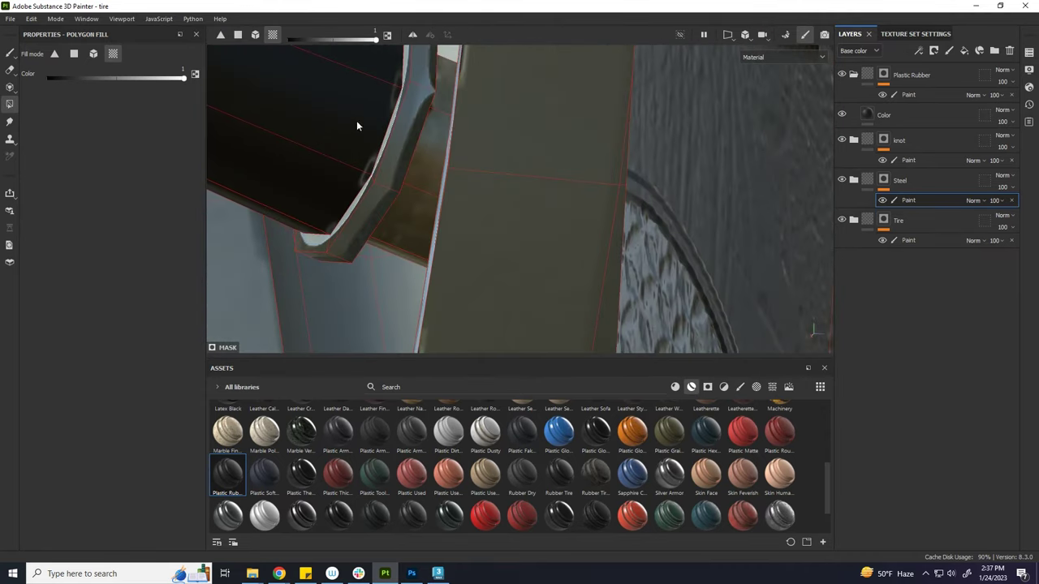
pyautogui.click(10, 52)
pyautogui.keyDown('alt'); pyautogui.moveTo(487, 203); pyautogui.dragTo(624, 224); pyautogui.keyUp('alt')
pyautogui.scroll(-5, 593, 220)
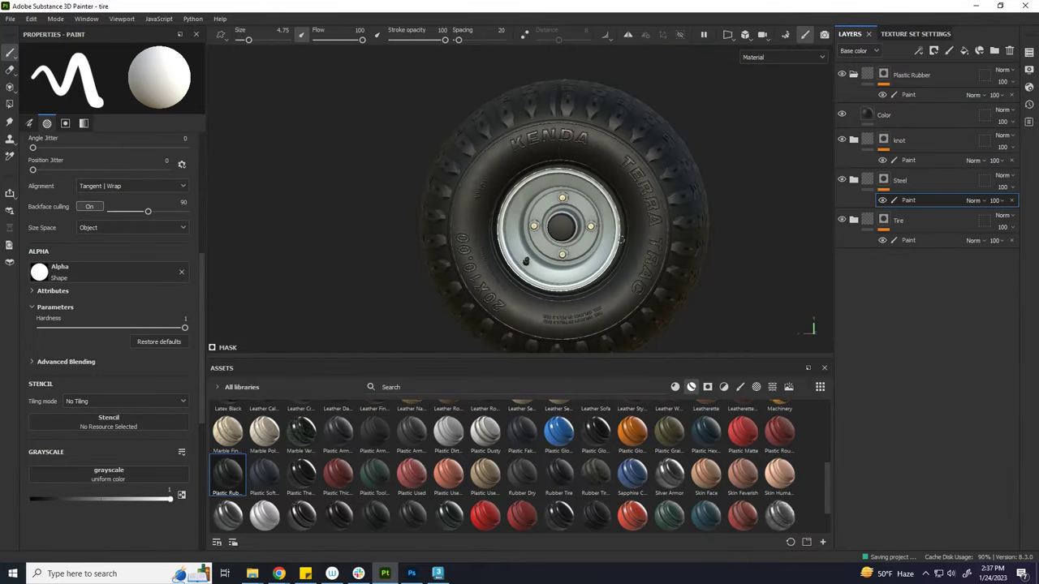
# - Collapse Plastic Rubber, browse the dirt smart masks, and add a new fill layer
pyautogui.moveTo(622, 239)
pyautogui.keyDown('alt'); pyautogui.mouseDown()
pyautogui.moveTo(577, 212)
pyautogui.moveTo(739, 186)
pyautogui.mouseUp(); pyautogui.keyUp('alt')
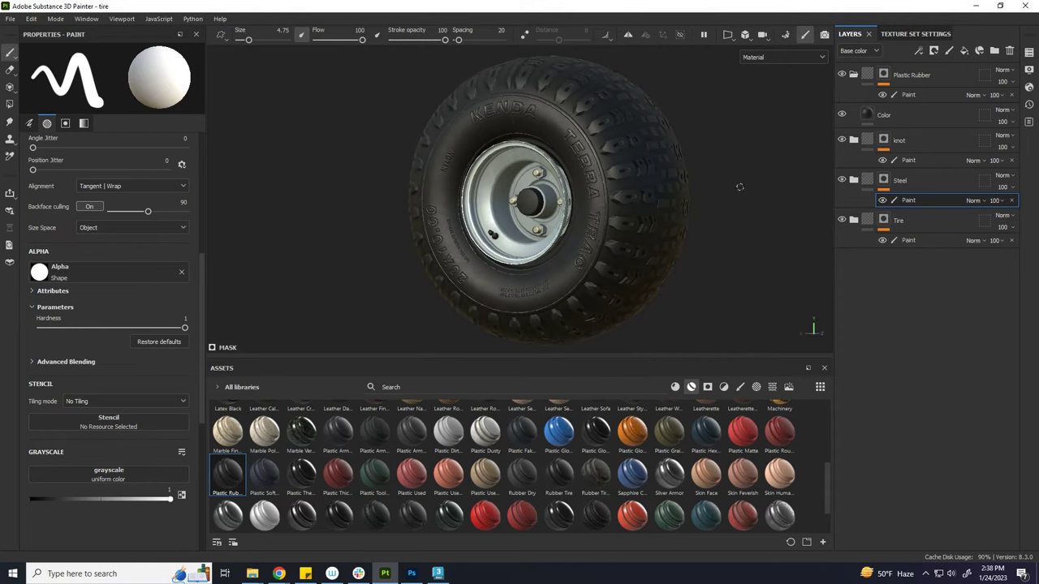
pyautogui.click(853, 75)
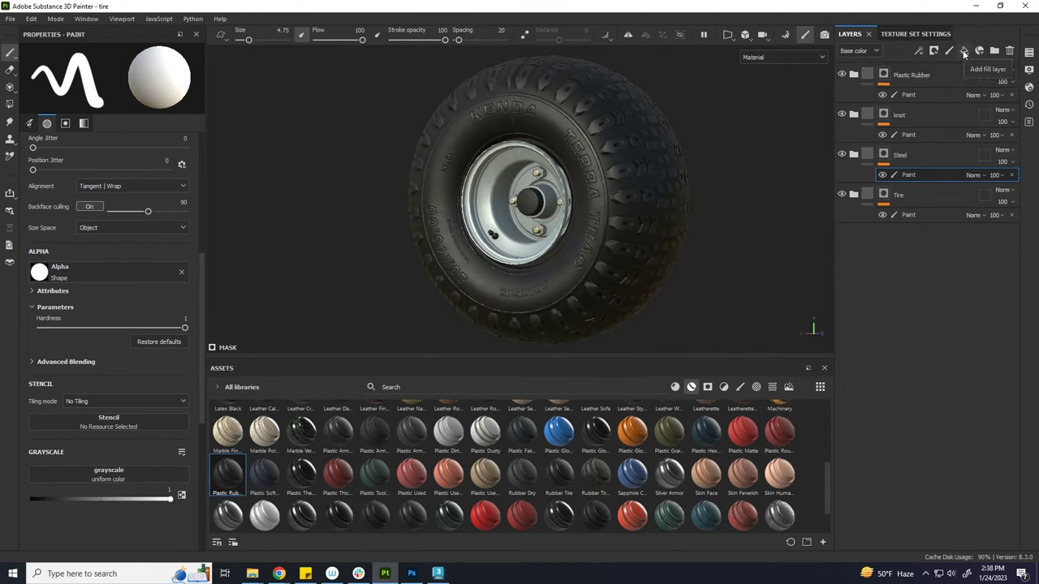
pyautogui.write('dirt')
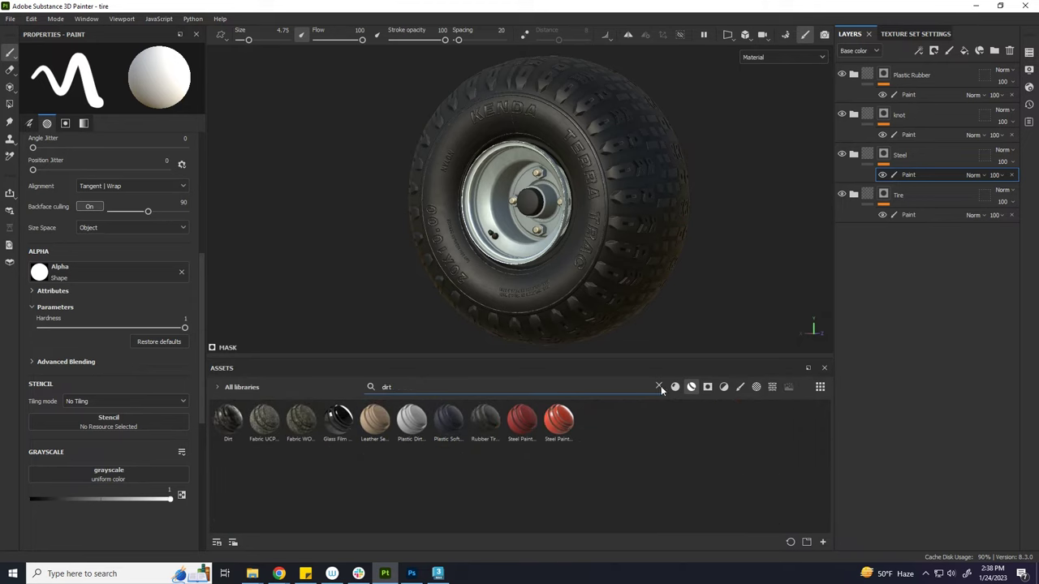
pyautogui.click(708, 387)
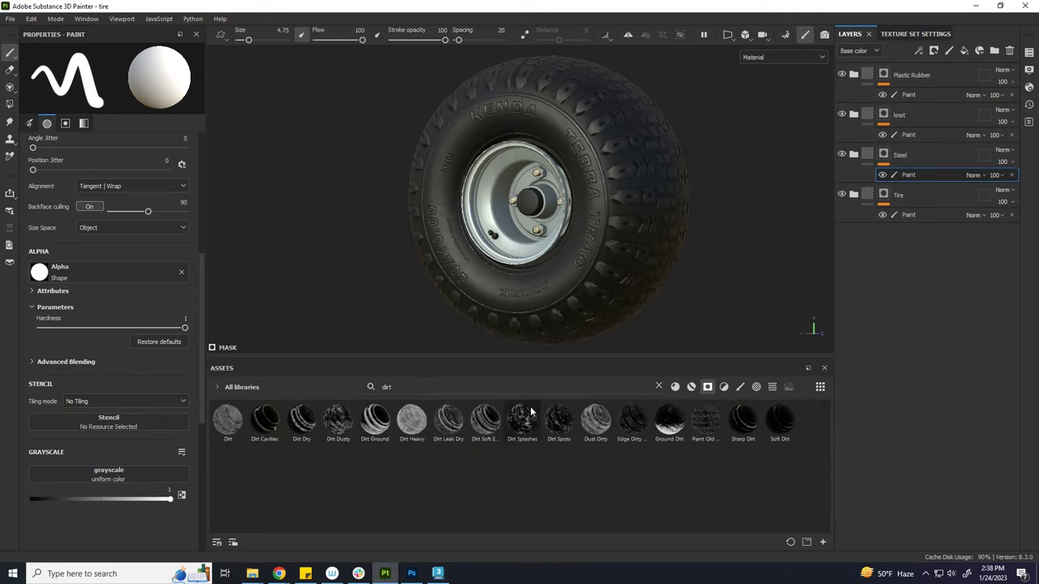
pyautogui.click(658, 386)
pyautogui.click(965, 50)
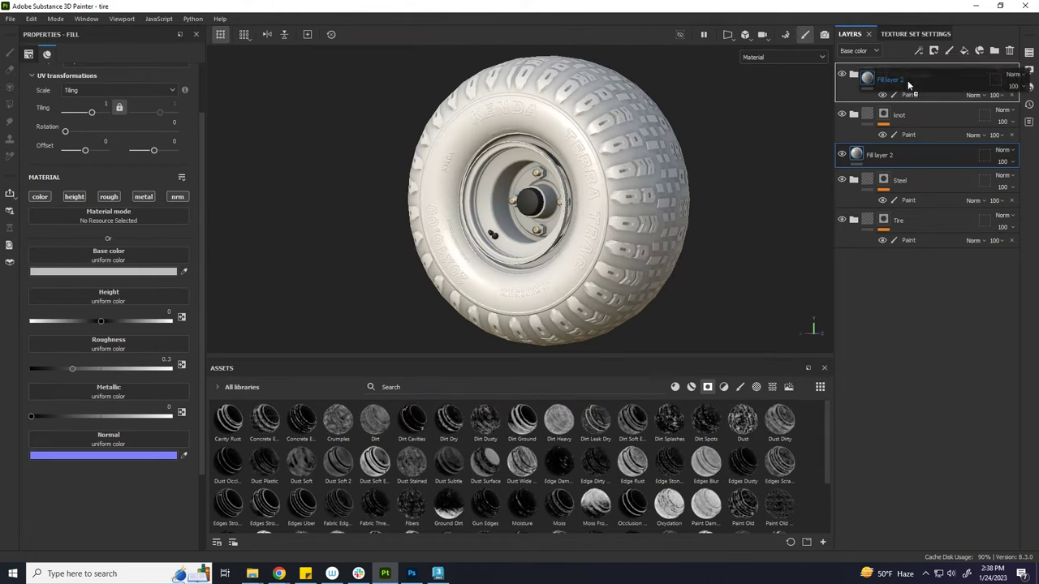
# - Move the new fill layer to the top, rename it dirt, and add a black mask
pyautogui.moveTo(897, 170); pyautogui.dragTo(912, 69)
pyautogui.doubleClick(890, 76)
pyautogui.write('dr')
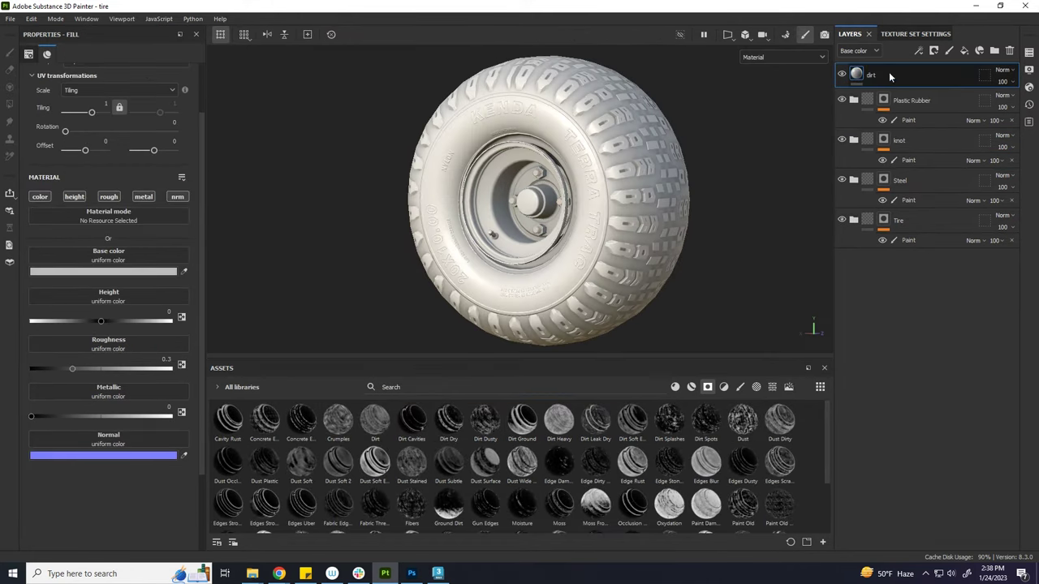
pyautogui.rightClick(896, 80)
pyautogui.click(910, 102)
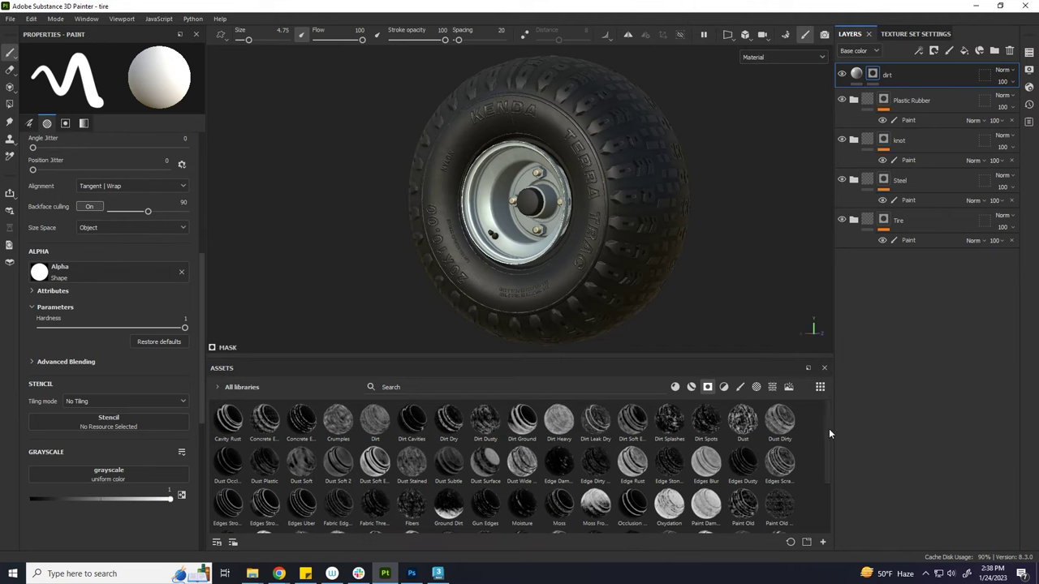
# - Apply the Ground Dirt smart mask to the dirt layer and open its mask settings
pyautogui.moveTo(829, 429); pyautogui.dragTo(832, 470)
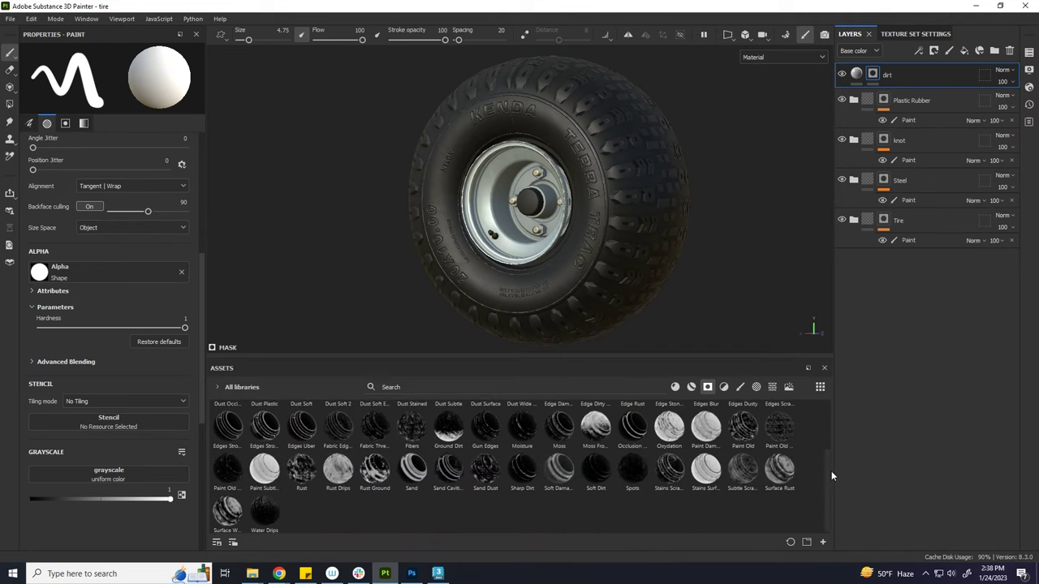
pyautogui.click(406, 387)
pyautogui.write('grou')
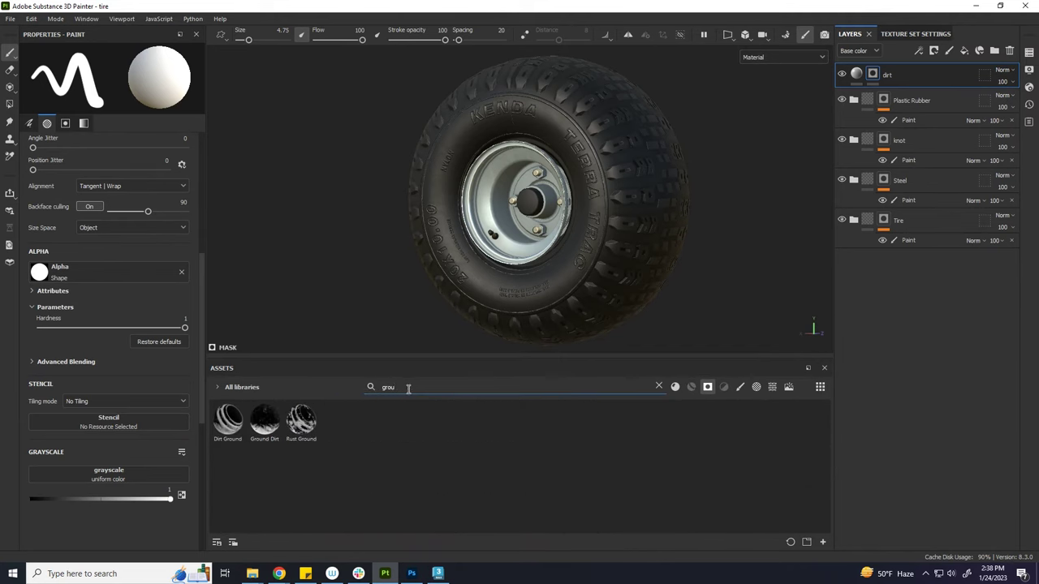
pyautogui.moveTo(230, 423); pyautogui.dragTo(885, 80)
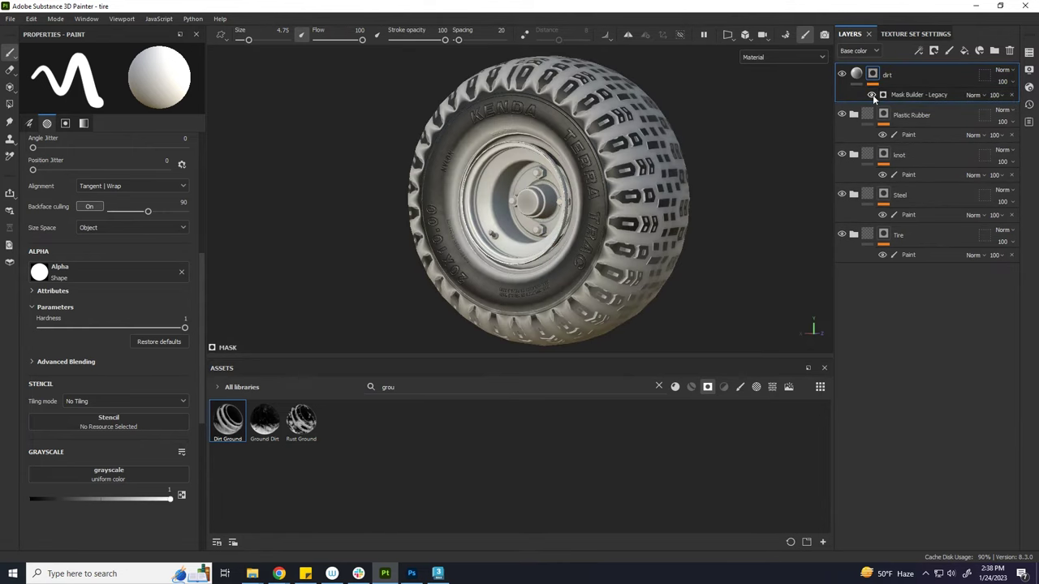
pyautogui.click(1011, 95)
pyautogui.moveTo(852, 134); pyautogui.dragTo(883, 78)
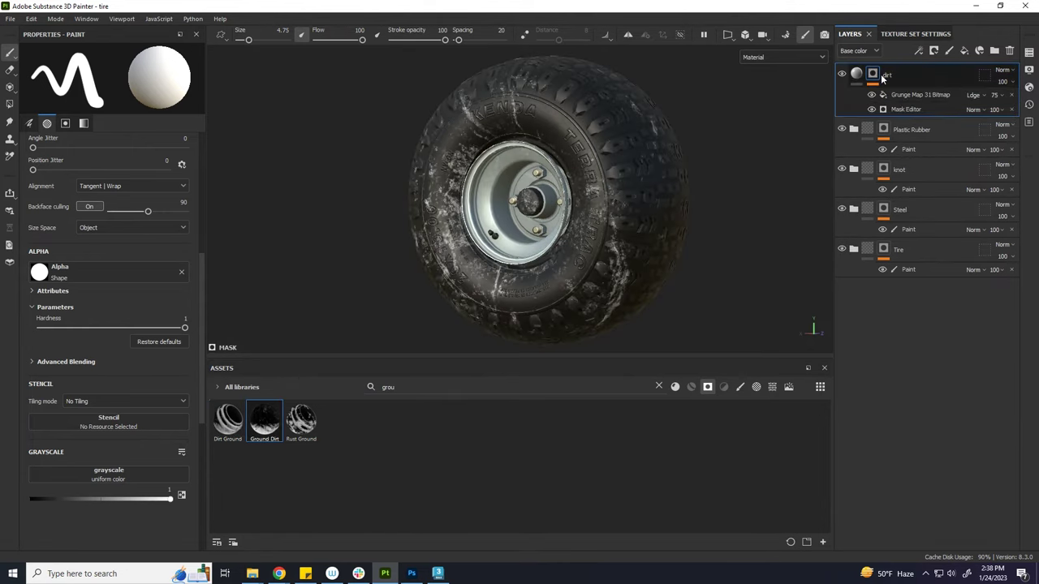
pyautogui.moveTo(799, 149)
pyautogui.keyDown('alt'); pyautogui.mouseDown()
pyautogui.moveTo(685, 138)
pyautogui.moveTo(397, 139)
pyautogui.mouseUp(); pyautogui.keyUp('alt')
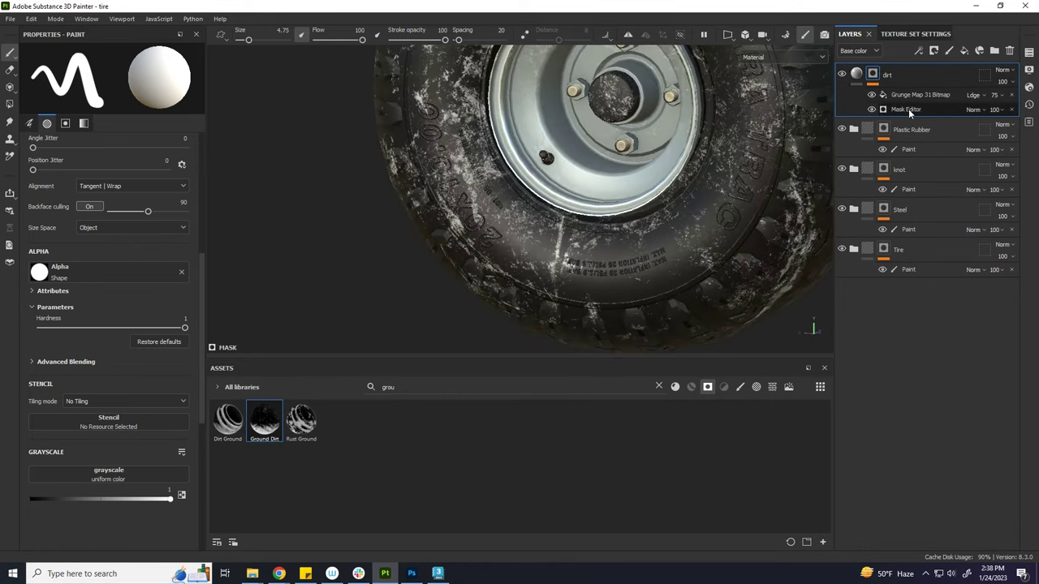
pyautogui.click(878, 108)
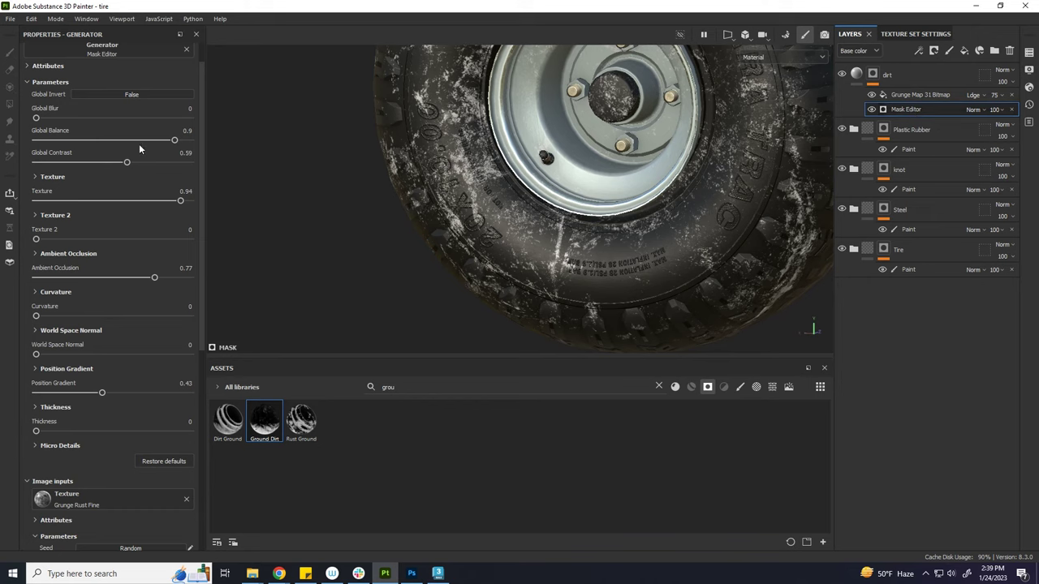
# - Lower the Grunge Map balance to 0.3 to thin out the dirt
pyautogui.click(917, 95)
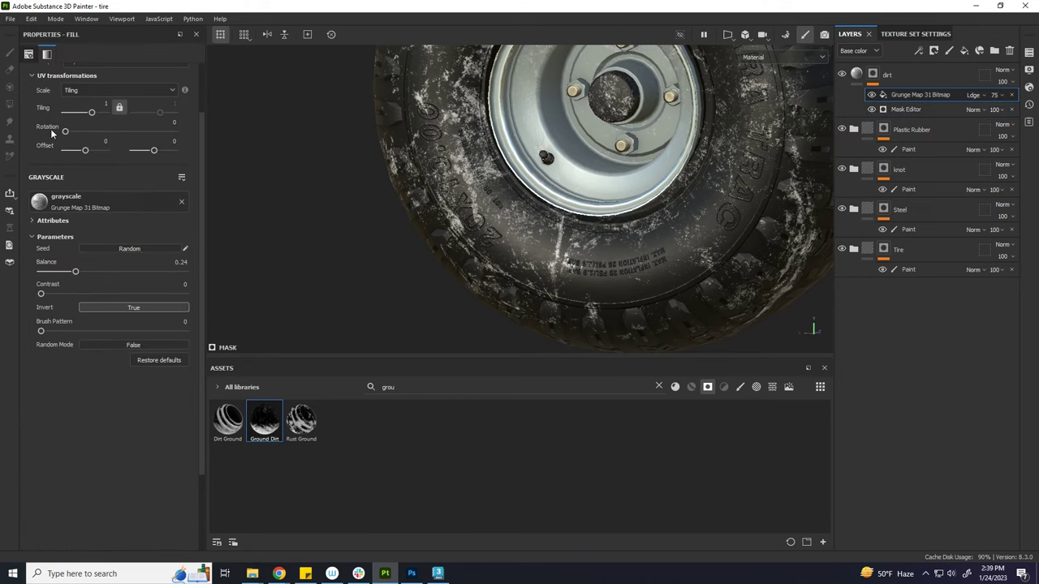
pyautogui.moveTo(75, 272); pyautogui.dragTo(51, 273)
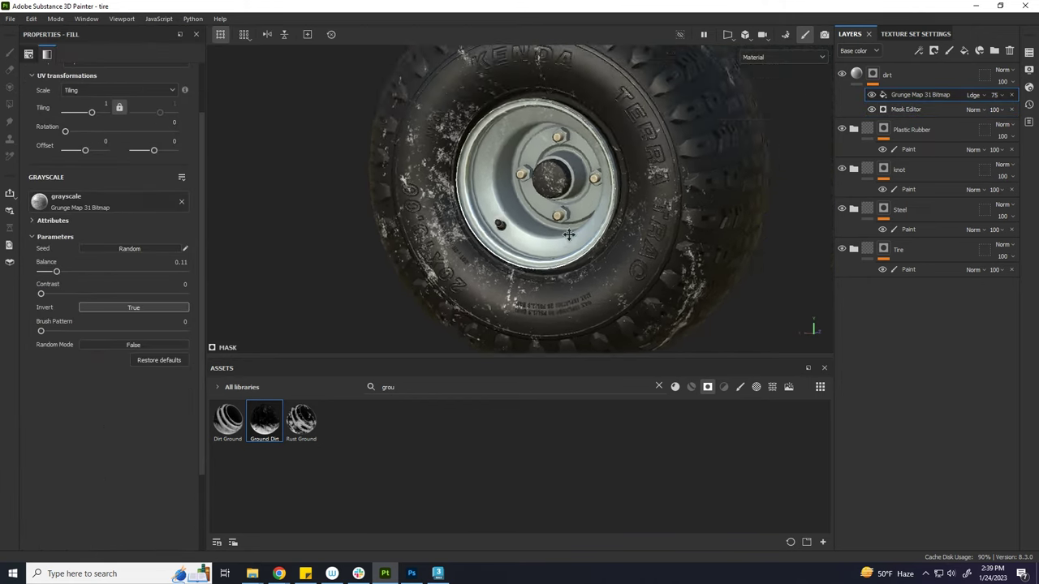
pyautogui.keyDown('alt'); pyautogui.moveTo(520, 203); pyautogui.dragTo(569, 212); pyautogui.keyUp('alt')
# - Set the dirt layer's base colour to a dark muddy brown
pyautogui.click(887, 74)
pyautogui.click(103, 271)
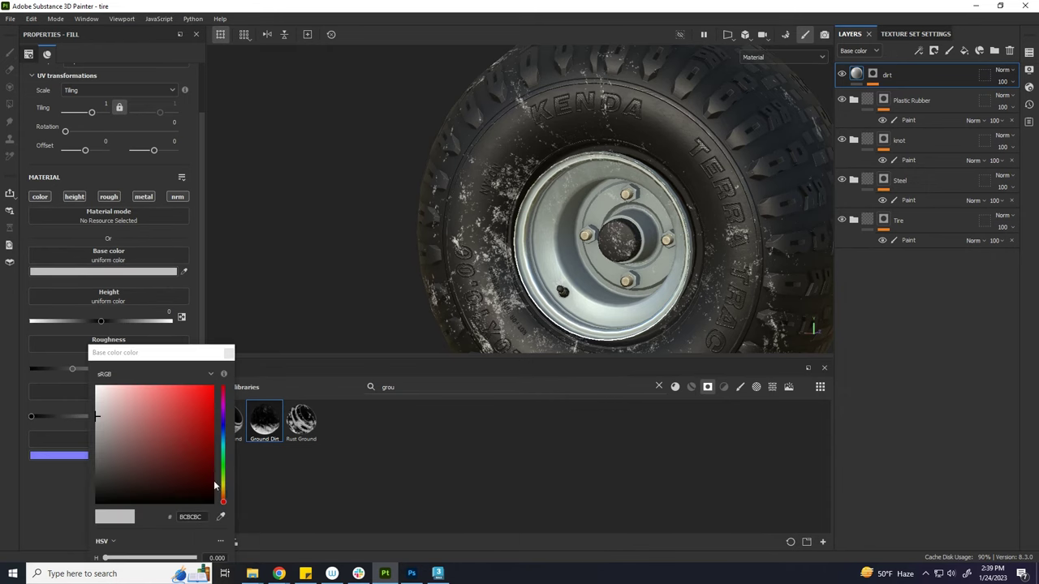
pyautogui.click(222, 491)
pyautogui.click(117, 439)
pyautogui.moveTo(117, 439); pyautogui.dragTo(118, 482)
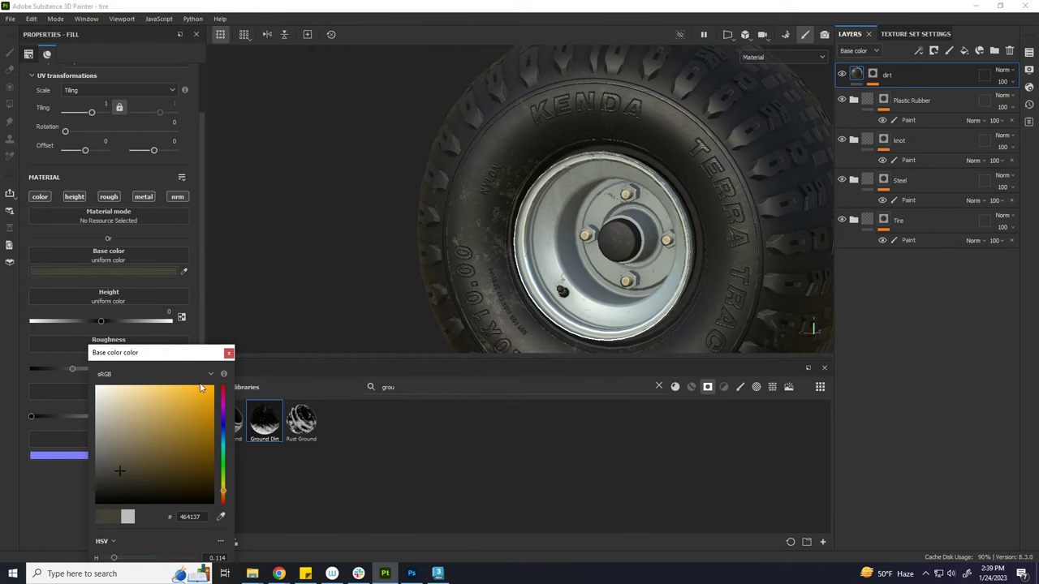
pyautogui.click(229, 352)
# - Disable the dirt's metallic, normal and height channels, leaving colour and roughness
pyautogui.click(154, 199)
pyautogui.click(177, 197)
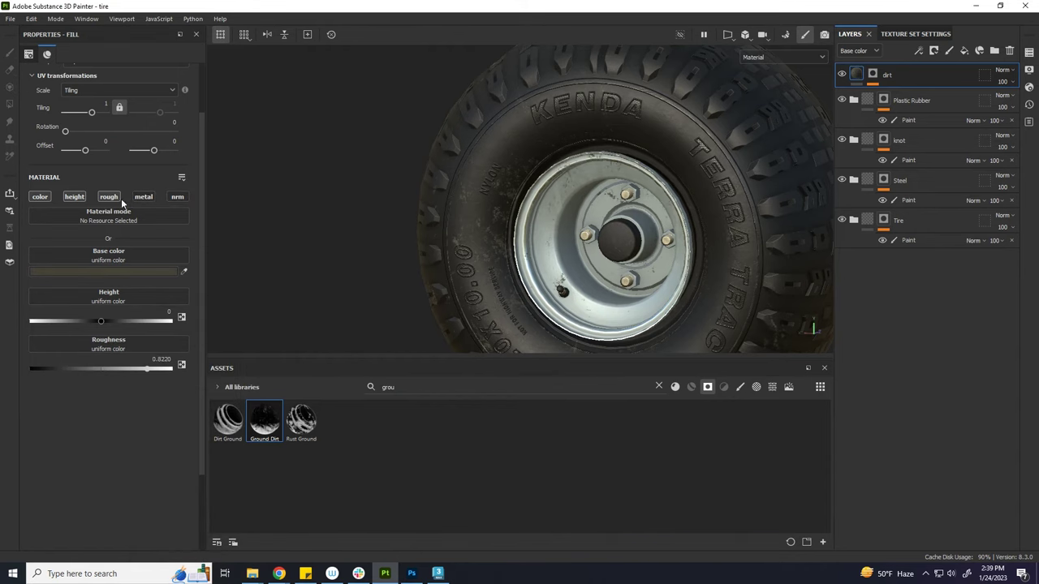
pyautogui.click(75, 197)
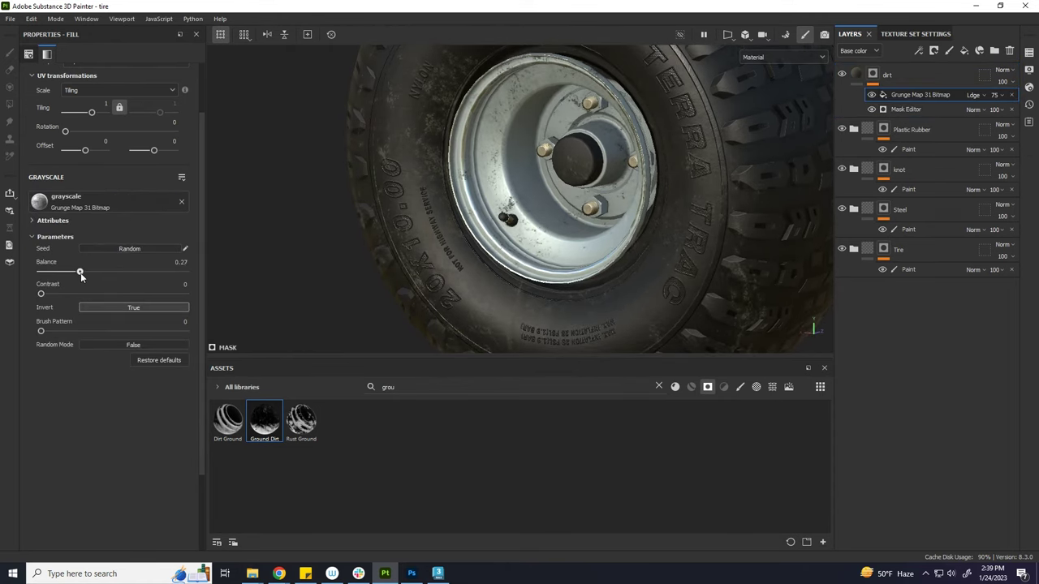
pyautogui.keyDown('alt'); pyautogui.moveTo(697, 174); pyautogui.dragTo(558, 194, button='right'); pyautogui.keyUp('alt')
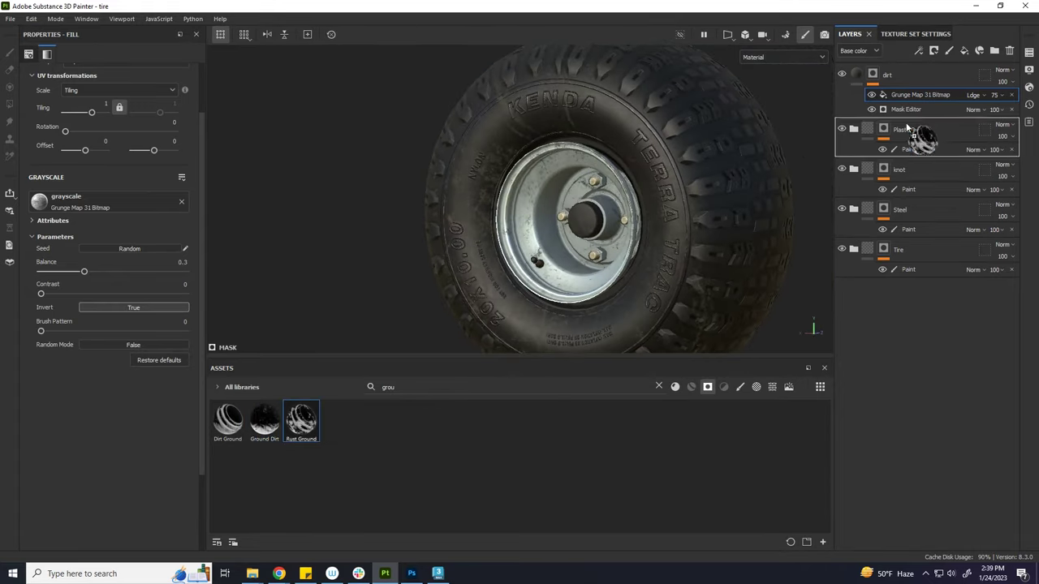
# - Add another fill layer at the top of the stack with a black mask
pyautogui.moveTo(907, 128); pyautogui.dragTo(917, 77)
pyautogui.keyDown('alt'); pyautogui.moveTo(680, 257); pyautogui.dragTo(695, 232); pyautogui.keyUp('alt')
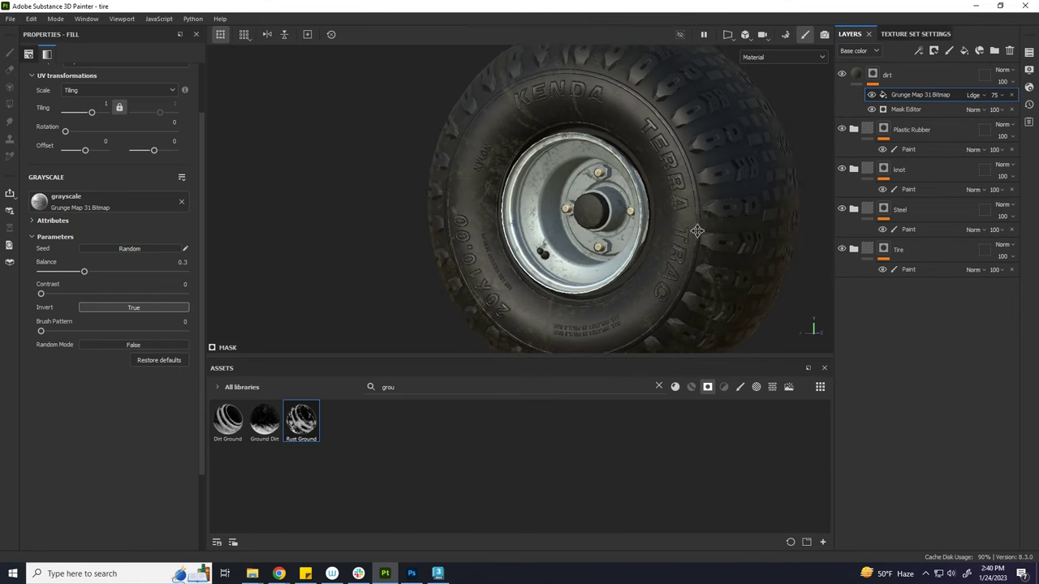
pyautogui.click(964, 51)
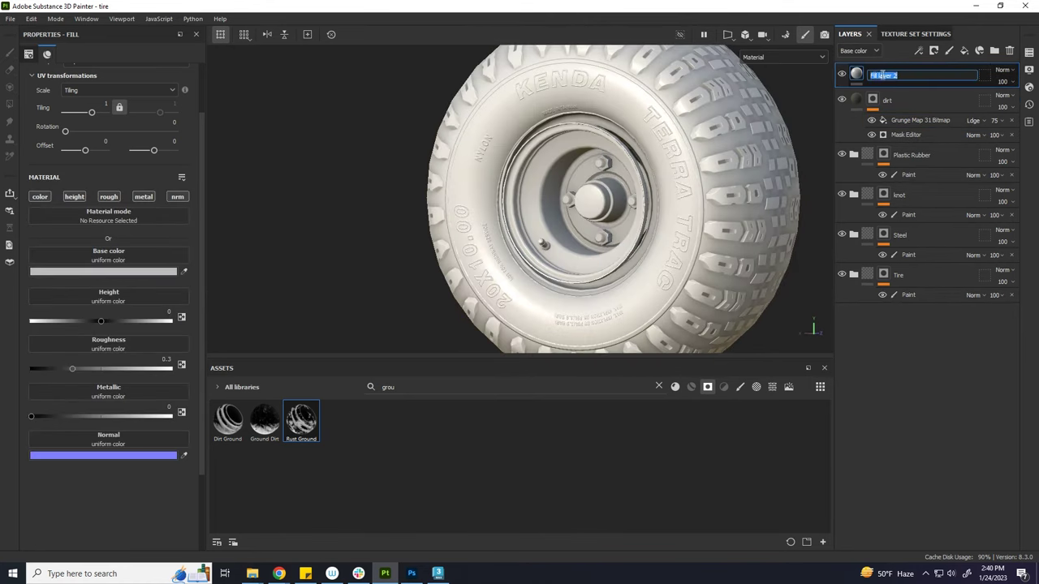
pyautogui.rightClick(875, 76)
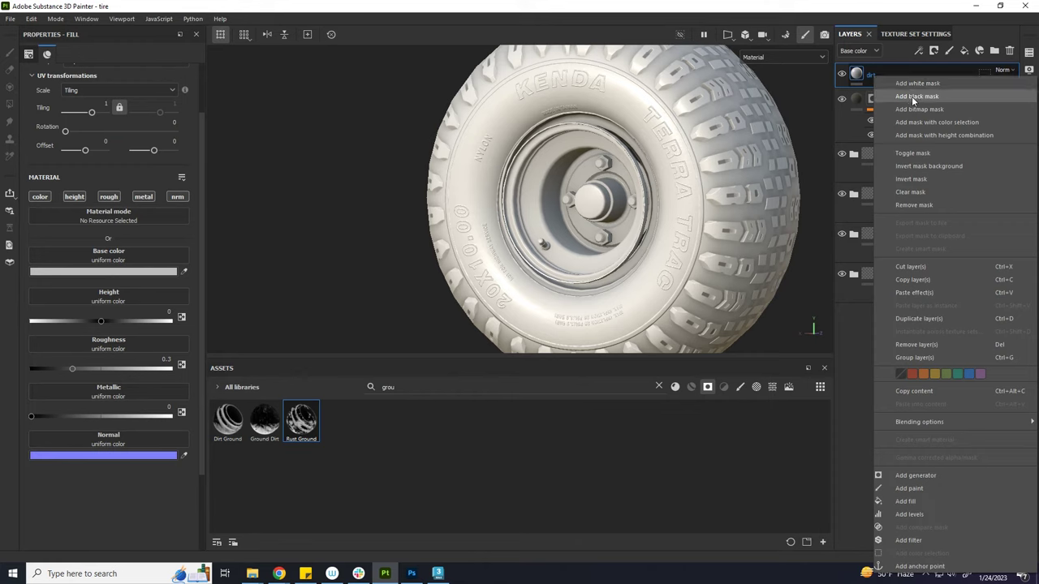
pyautogui.click(912, 96)
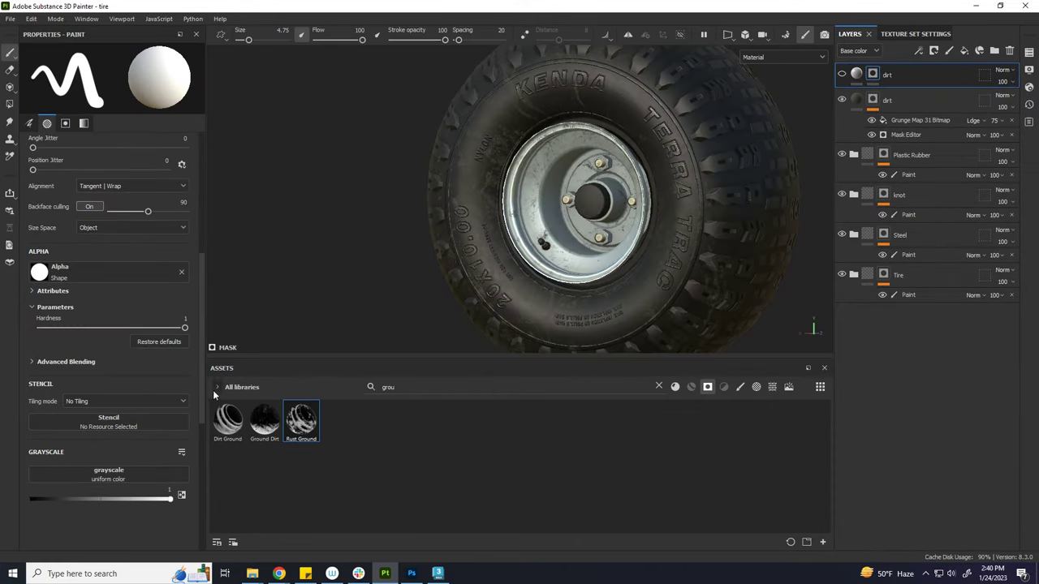
# - Clear the asset search and browse materials, filters and brushes in the library
pyautogui.click(660, 386)
pyautogui.click(691, 387)
pyautogui.moveTo(825, 438)
pyautogui.mouseDown()
pyautogui.moveTo(838, 492)
pyautogui.moveTo(806, 423)
pyautogui.mouseUp()
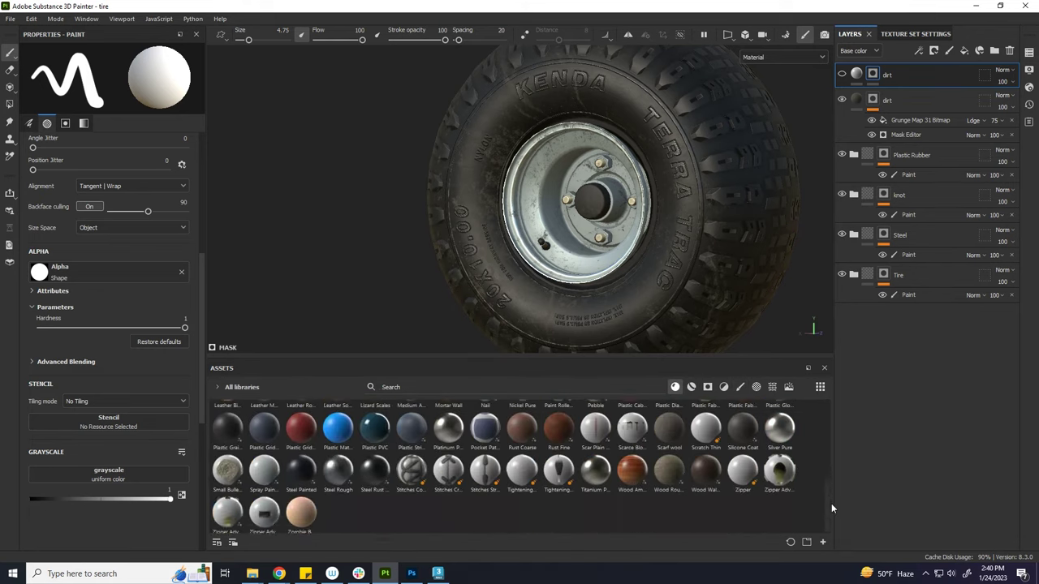
pyautogui.click(723, 387)
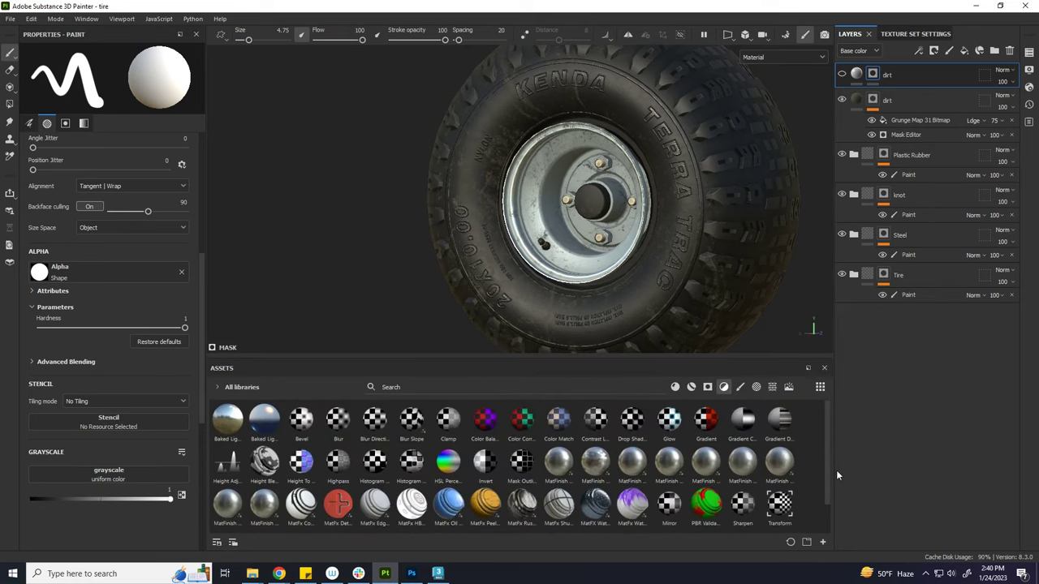
pyautogui.click(739, 388)
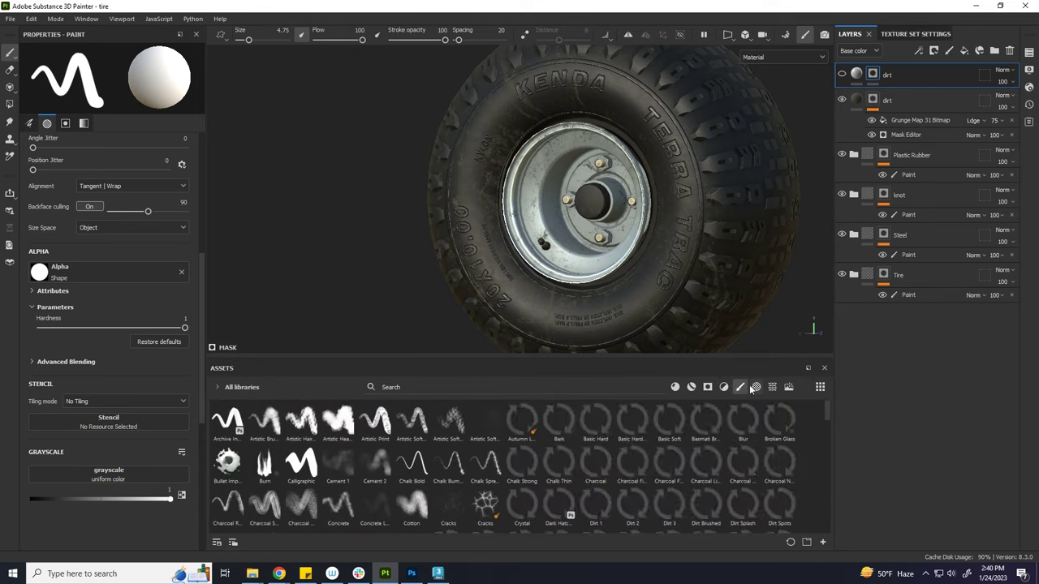
pyautogui.click(692, 387)
pyautogui.scroll(-1, 830, 442)
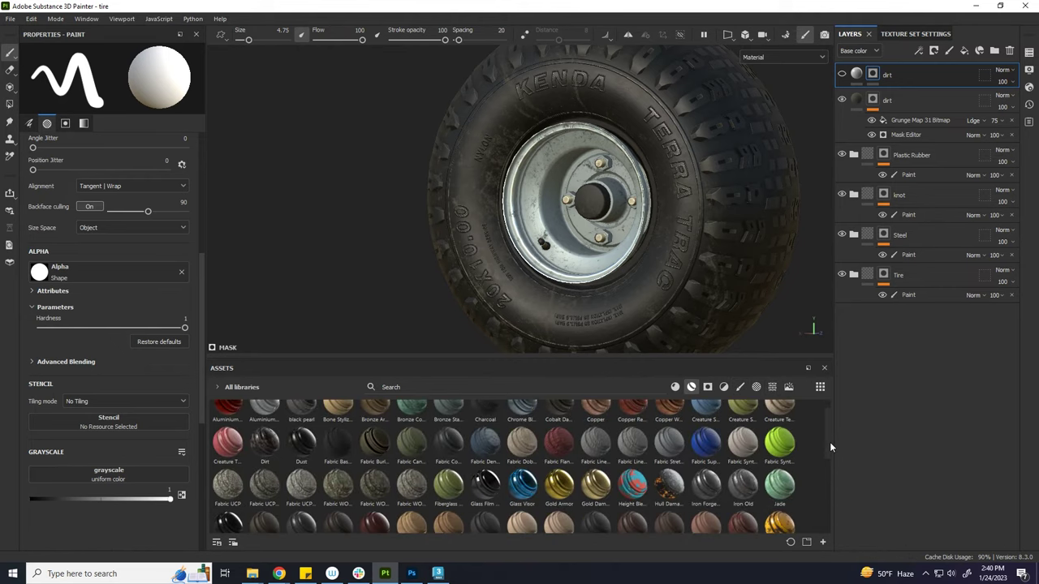
# - Try the Dirt smart material, delete it, and add Rubber Tire Dirty instead
pyautogui.moveTo(886, 64); pyautogui.dragTo(886, 69)
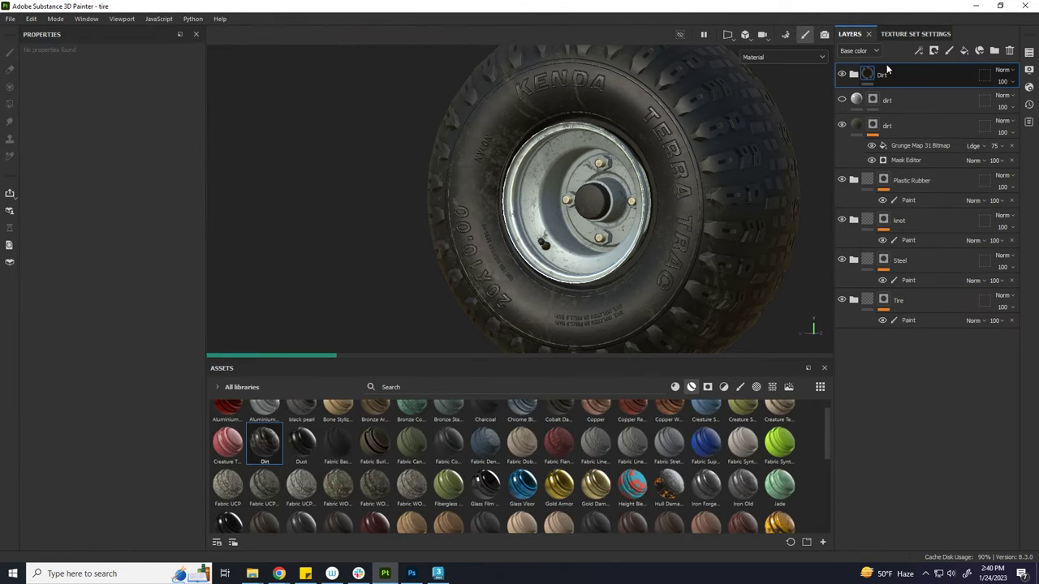
pyautogui.moveTo(777, 150)
pyautogui.keyDown('alt'); pyautogui.mouseDown()
pyautogui.moveTo(680, 202)
pyautogui.moveTo(842, 160)
pyautogui.mouseUp(); pyautogui.keyUp('alt')
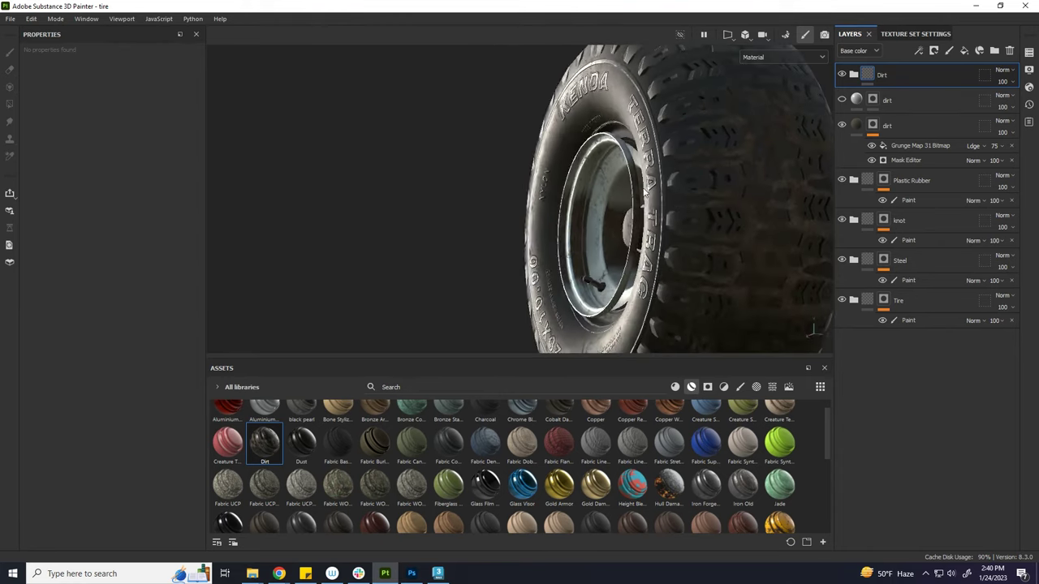
pyautogui.keyDown('alt'); pyautogui.moveTo(780, 154); pyautogui.dragTo(696, 186); pyautogui.keyUp('alt')
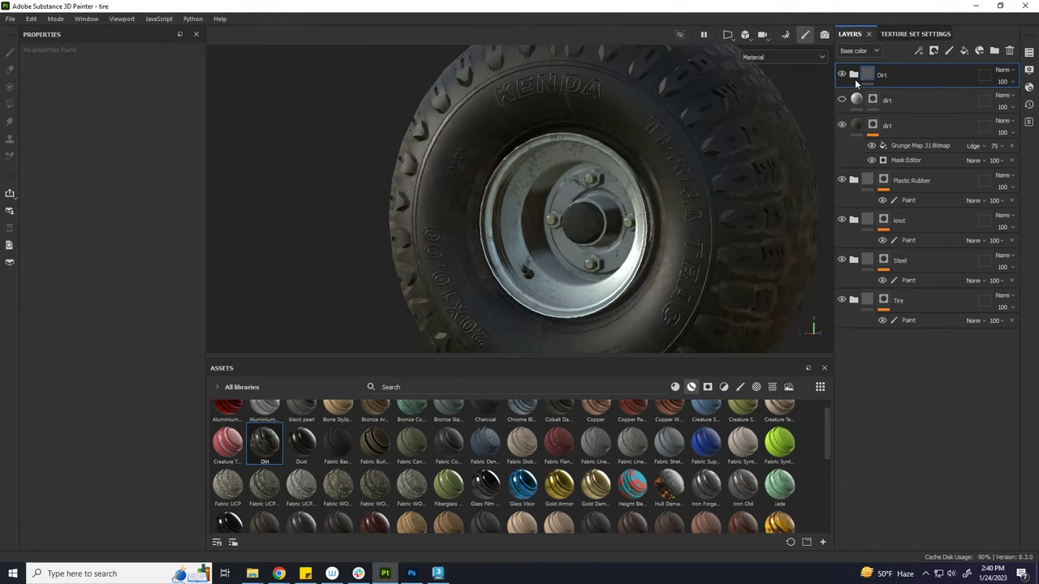
pyautogui.scroll(-1, 828, 451)
pyautogui.scroll(-1, 828, 451)
pyautogui.scroll(-1, 828, 460)
pyautogui.scroll(-1, 828, 466)
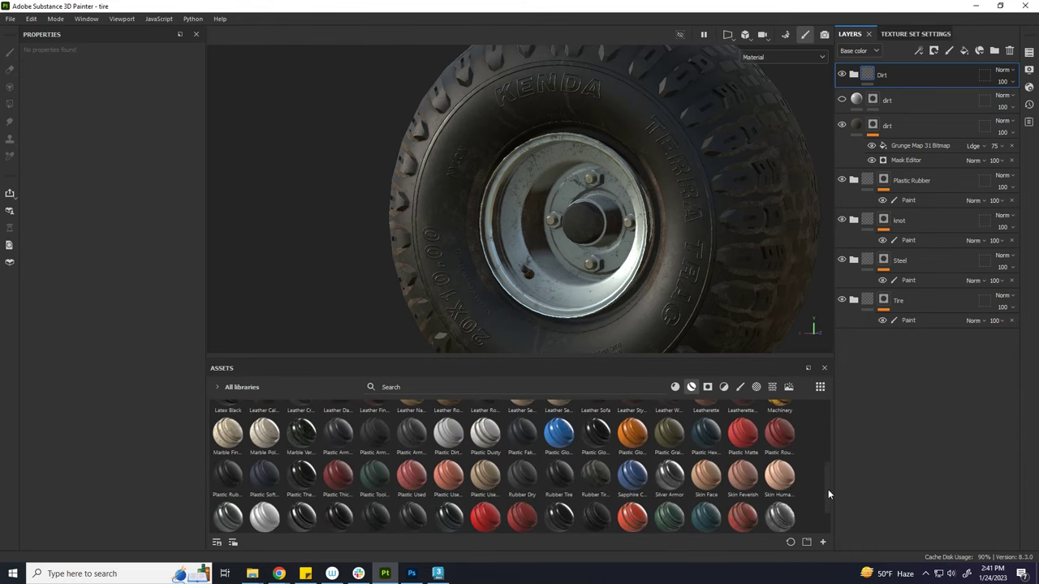
pyautogui.press('Delete')
pyautogui.moveTo(596, 475); pyautogui.dragTo(902, 120)
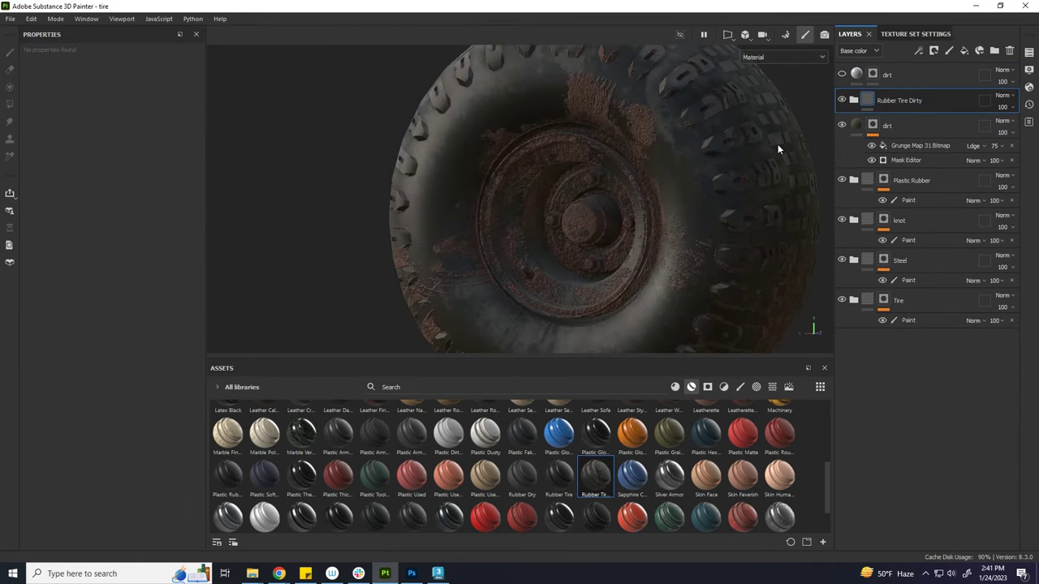
pyautogui.click(854, 100)
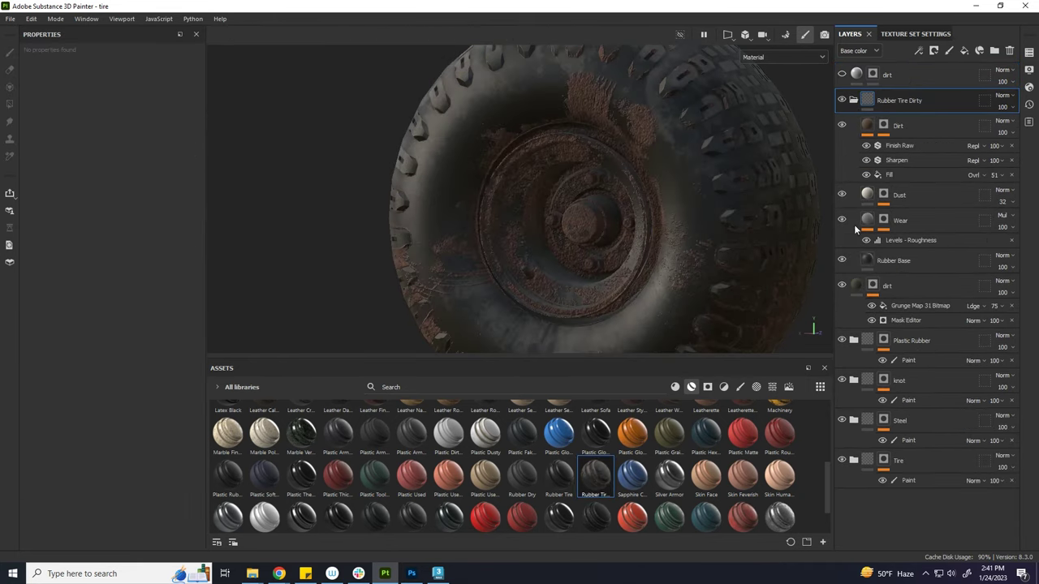
pyautogui.click(842, 259)
pyautogui.click(842, 219)
pyautogui.click(843, 219)
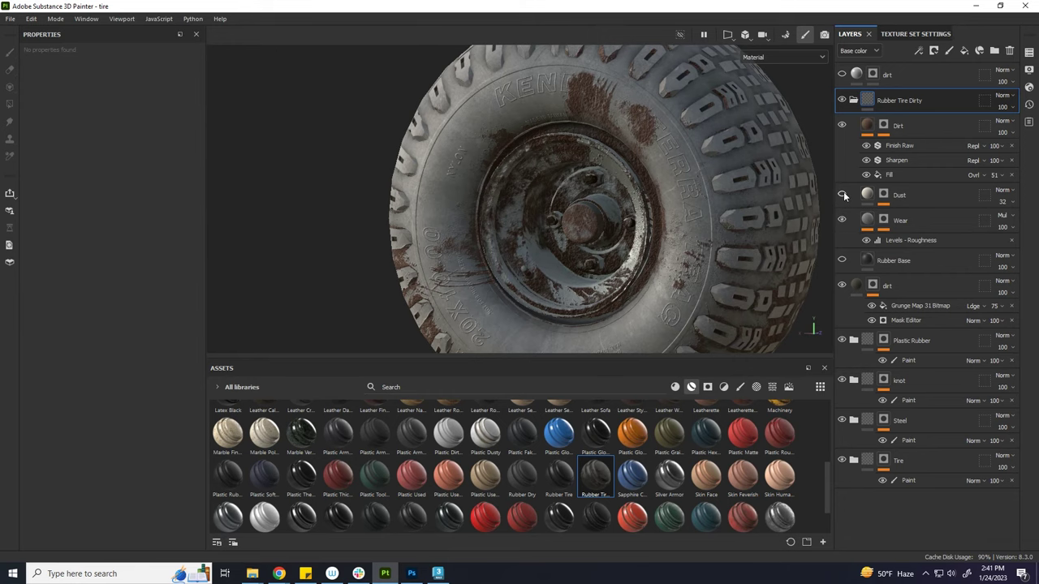
pyautogui.click(842, 125)
pyautogui.click(842, 125)
pyautogui.click(842, 125)
pyautogui.click(842, 126)
pyautogui.click(843, 260)
pyautogui.click(842, 261)
pyautogui.click(842, 260)
pyautogui.click(1002, 95)
pyautogui.click(991, 114)
pyautogui.keyDown('alt'); pyautogui.moveTo(683, 277); pyautogui.dragTo(568, 276); pyautogui.keyUp('alt')
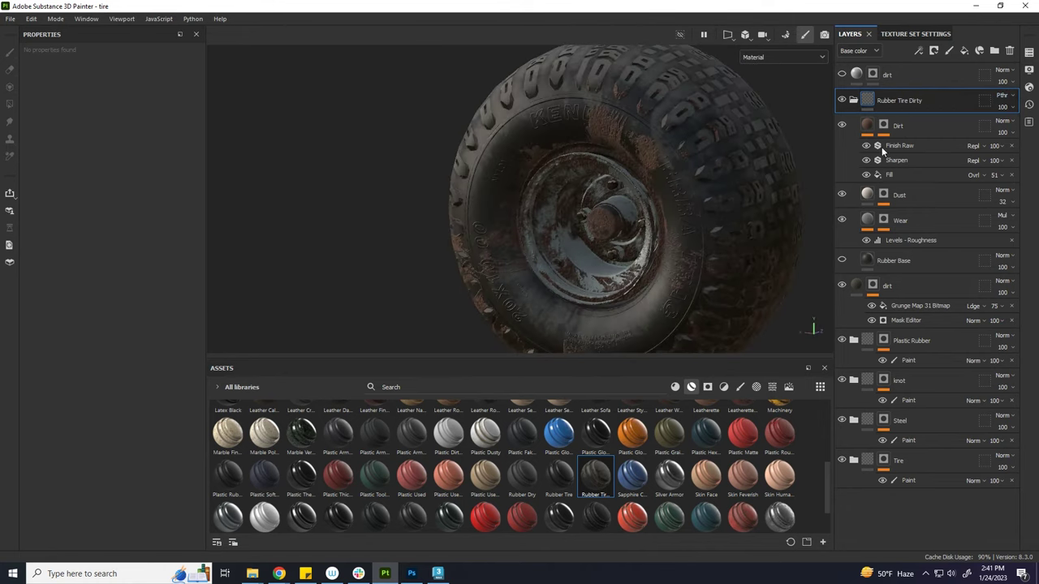
pyautogui.click(842, 125)
pyautogui.click(842, 100)
pyautogui.click(842, 100)
pyautogui.moveTo(740, 190)
pyautogui.keyDown('alt'); pyautogui.mouseDown()
pyautogui.moveTo(705, 235)
pyautogui.moveTo(730, 243)
pyautogui.mouseUp(); pyautogui.keyUp('alt')
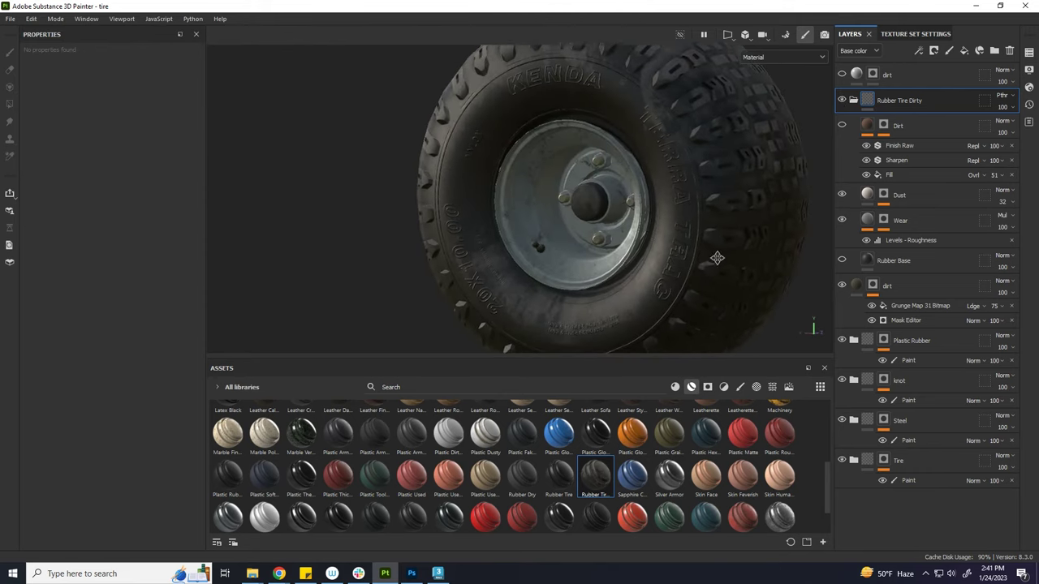
pyautogui.click(841, 125)
pyautogui.scroll(3, 643, 241)
pyautogui.scroll(-3, 643, 237)
pyautogui.keyDown('alt'); pyautogui.moveTo(643, 238); pyautogui.dragTo(731, 211); pyautogui.keyUp('alt')
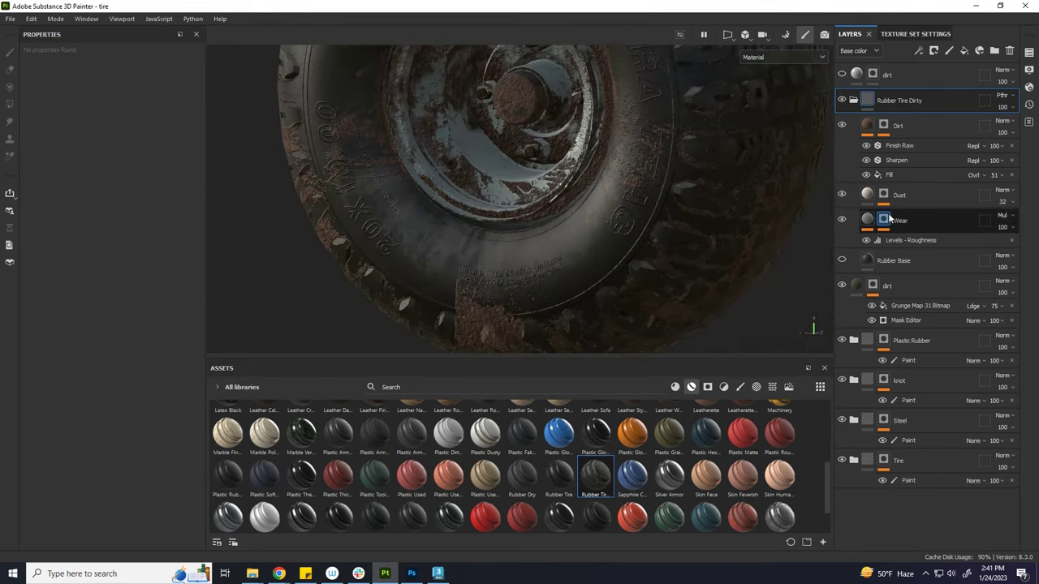
pyautogui.click(870, 174)
pyautogui.scroll(2, 59, 306)
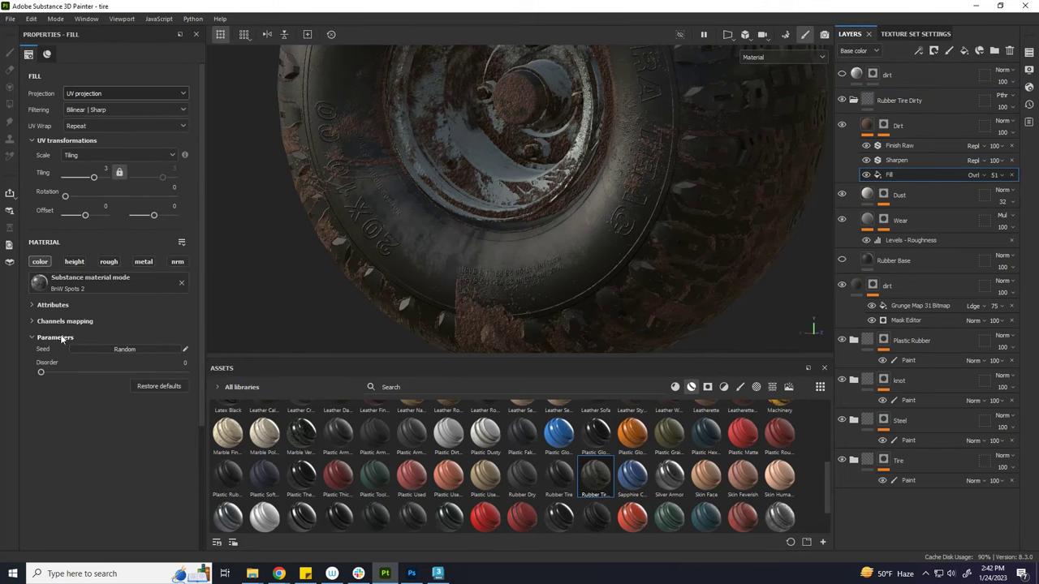
pyautogui.moveTo(75, 379); pyautogui.dragTo(72, 378)
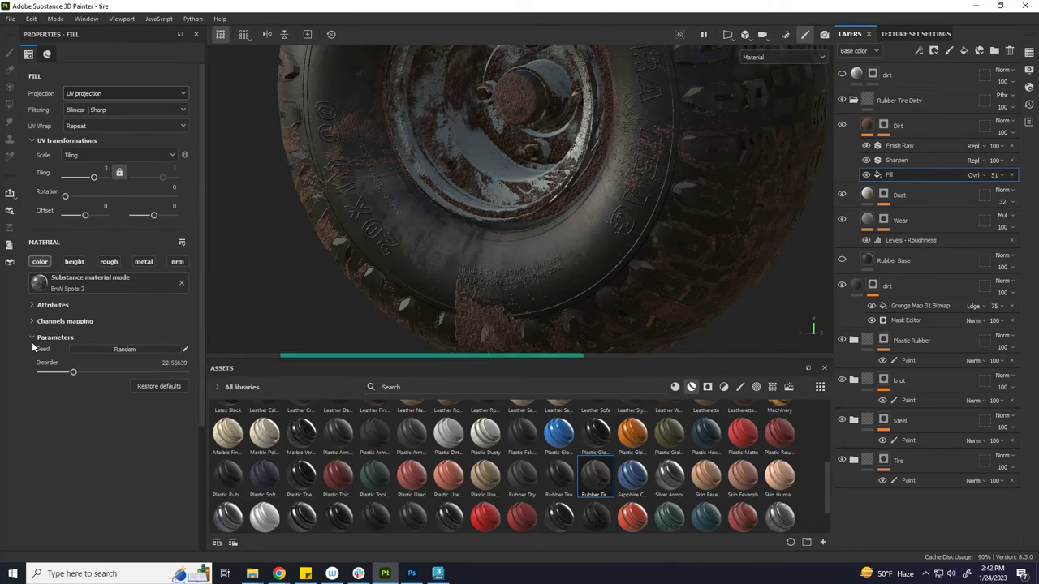
pyautogui.click(860, 101)
pyautogui.press('Delete')
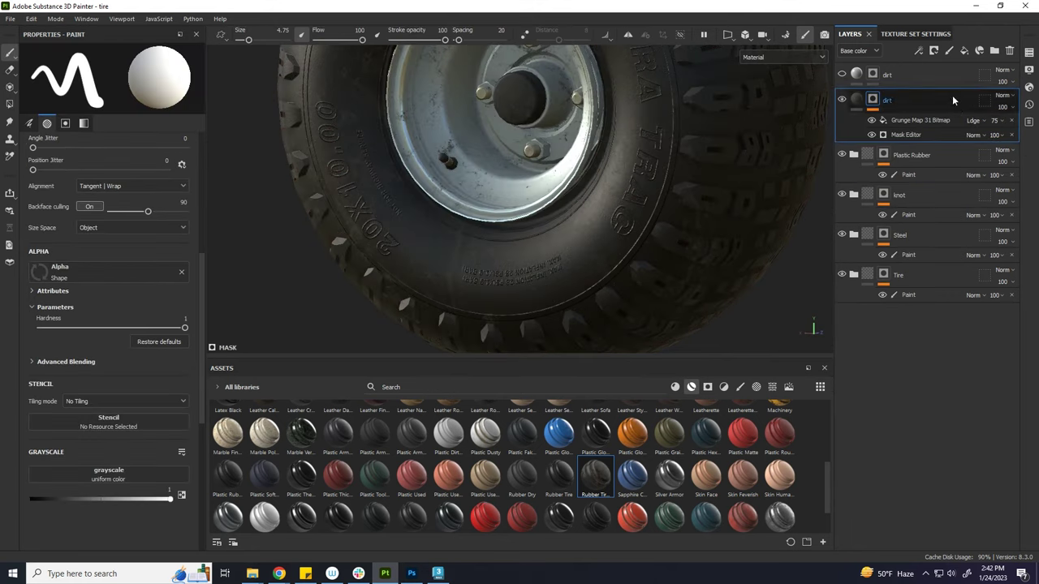
# - Mask the top dirt layer with Dirt Ground after trying and undoing Rust Ground
pyautogui.click(861, 75)
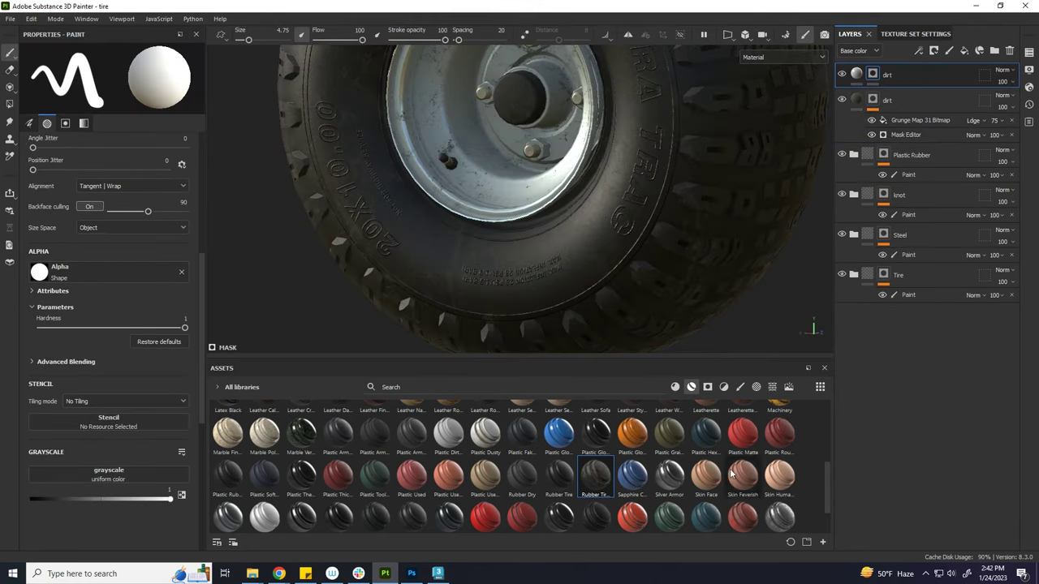
pyautogui.click(709, 387)
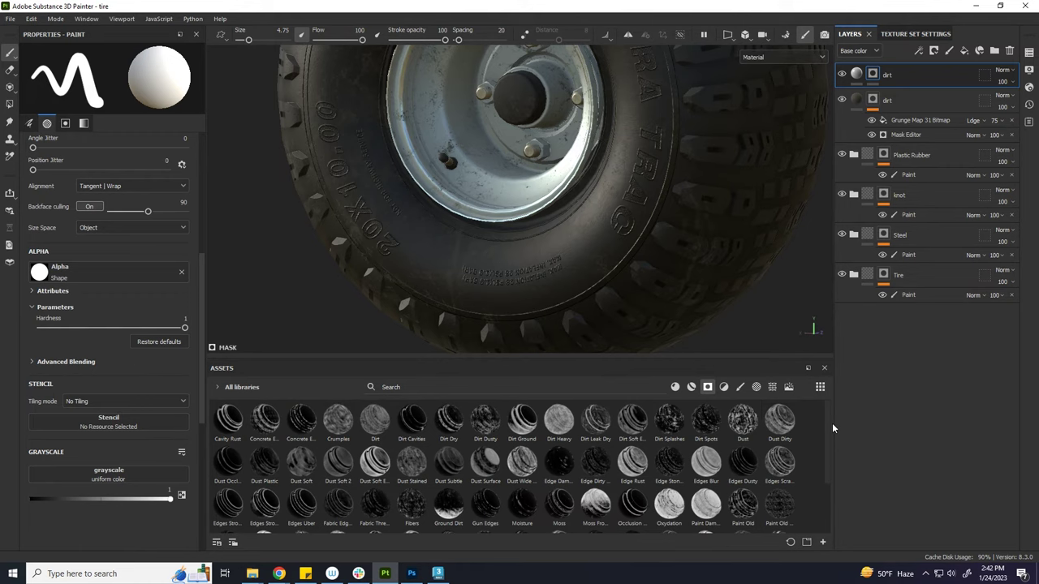
pyautogui.write('groun')
pyautogui.moveTo(301, 420); pyautogui.dragTo(893, 85)
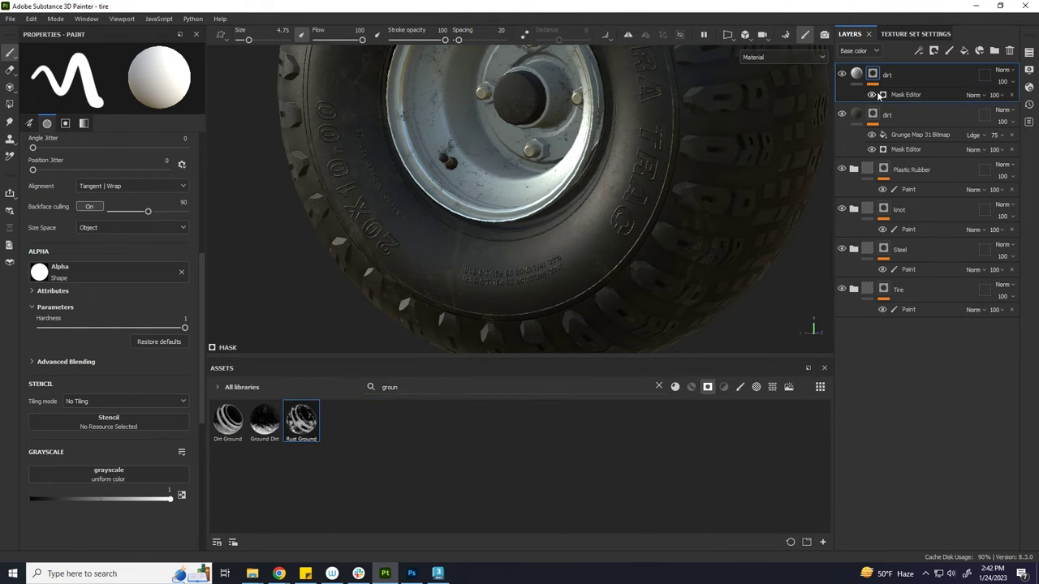
pyautogui.hotkey('ctrl', 'z')
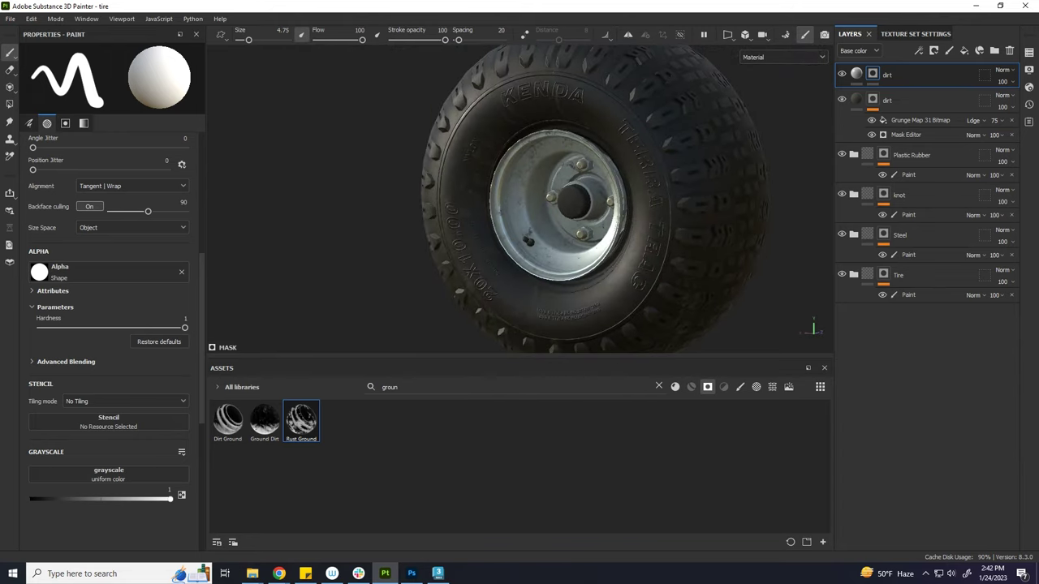
pyautogui.moveTo(227, 420); pyautogui.dragTo(860, 213)
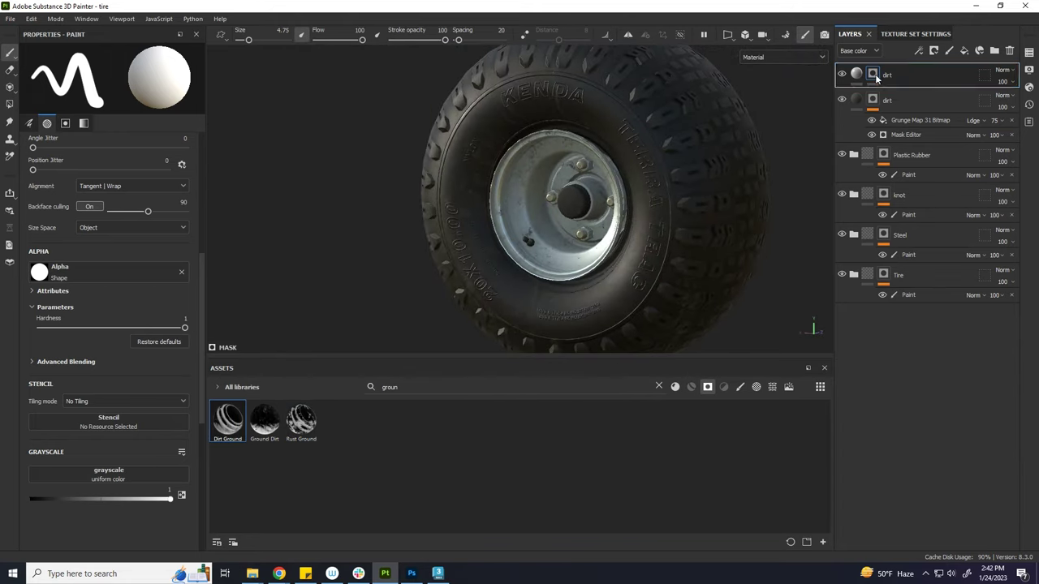
pyautogui.moveTo(876, 77); pyautogui.dragTo(875, 76)
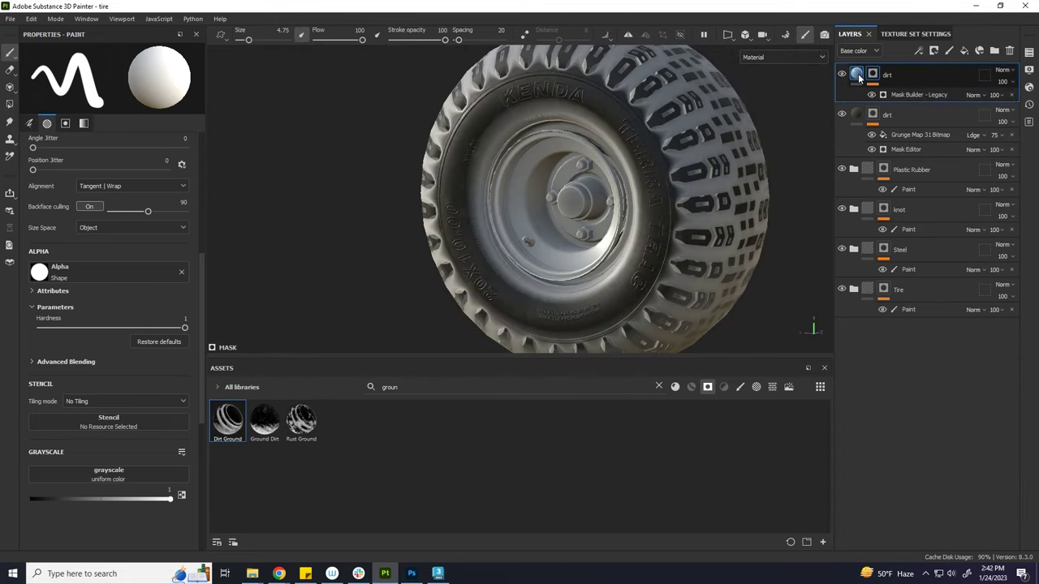
# - Give the top dirt fill a brownish 6B655A base colour and turn off metallic and height
pyautogui.click(859, 77)
pyautogui.click(103, 336)
pyautogui.moveTo(223, 502); pyautogui.dragTo(226, 497)
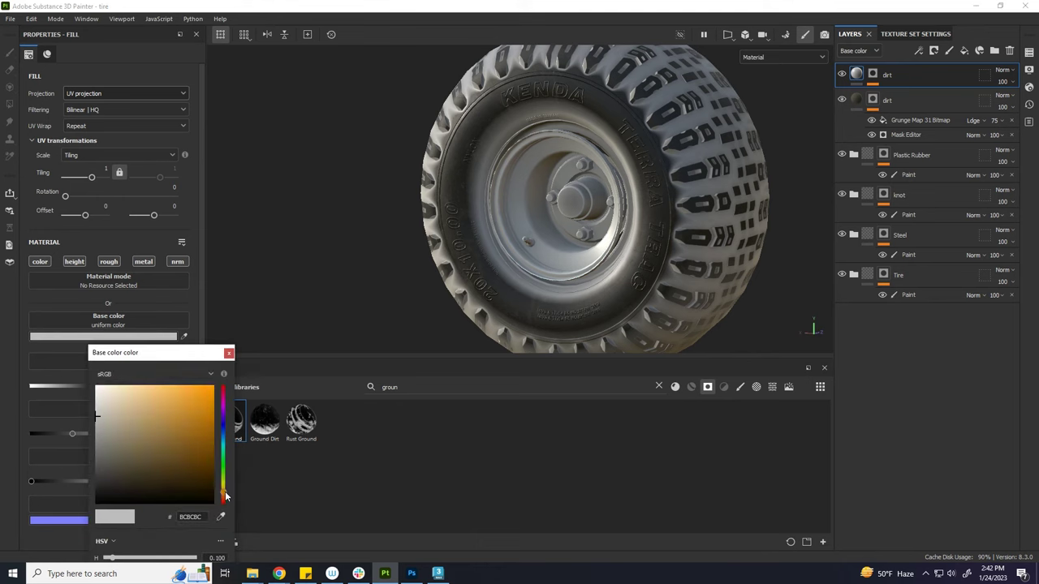
pyautogui.moveTo(121, 450); pyautogui.dragTo(114, 455)
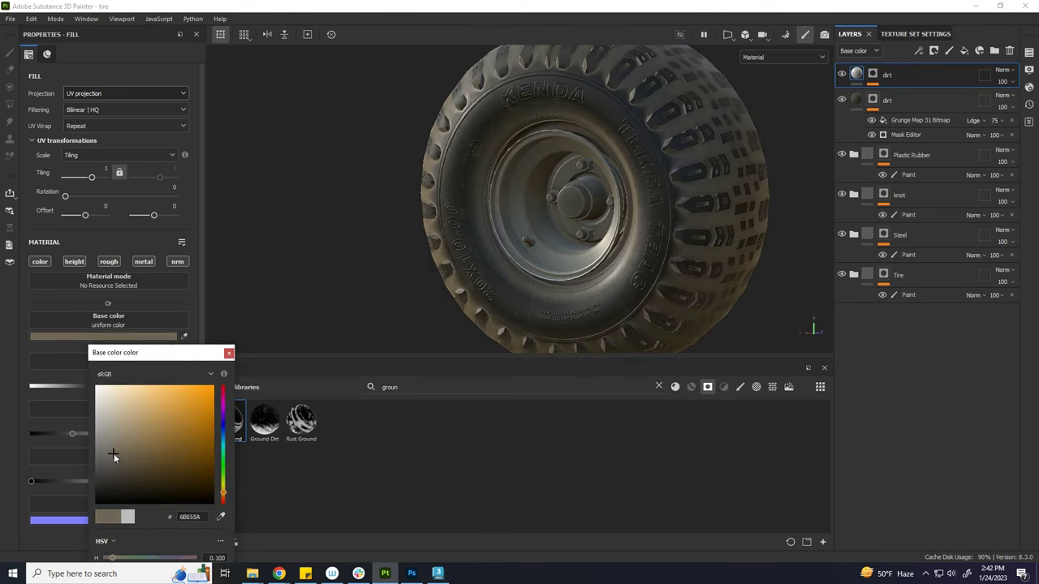
pyautogui.click(421, 315)
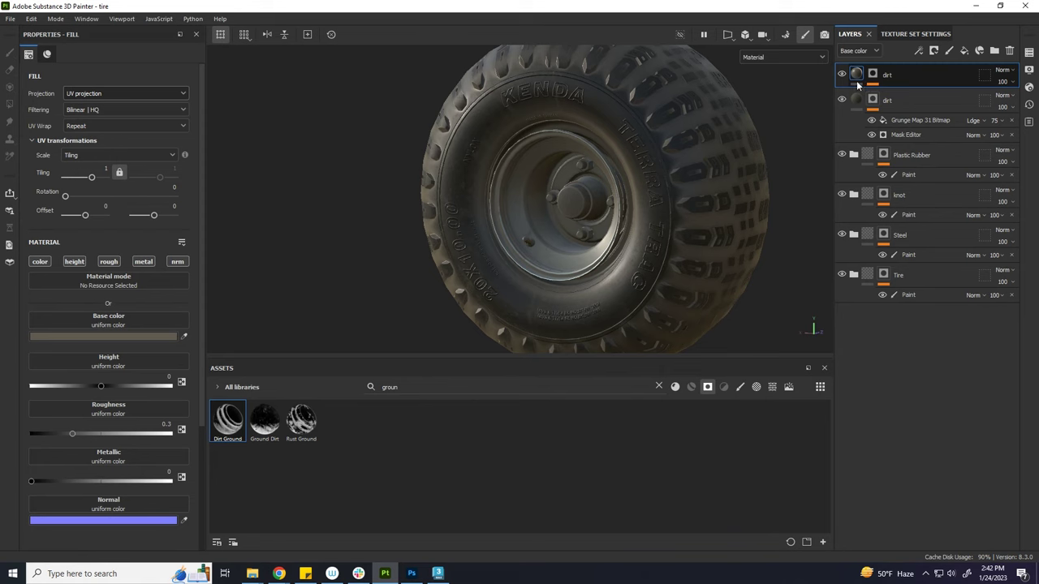
pyautogui.click(143, 262)
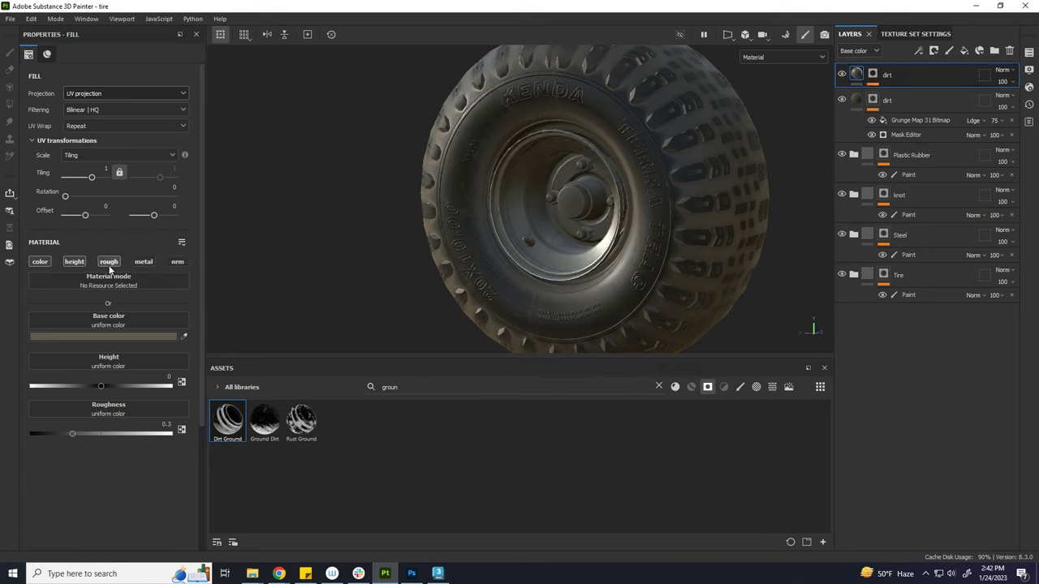
pyautogui.click(74, 262)
# - Raise the dirt fill's roughness and set the mask level to 0.26 and grunge to 0.68
pyautogui.moveTo(72, 386); pyautogui.dragTo(168, 387)
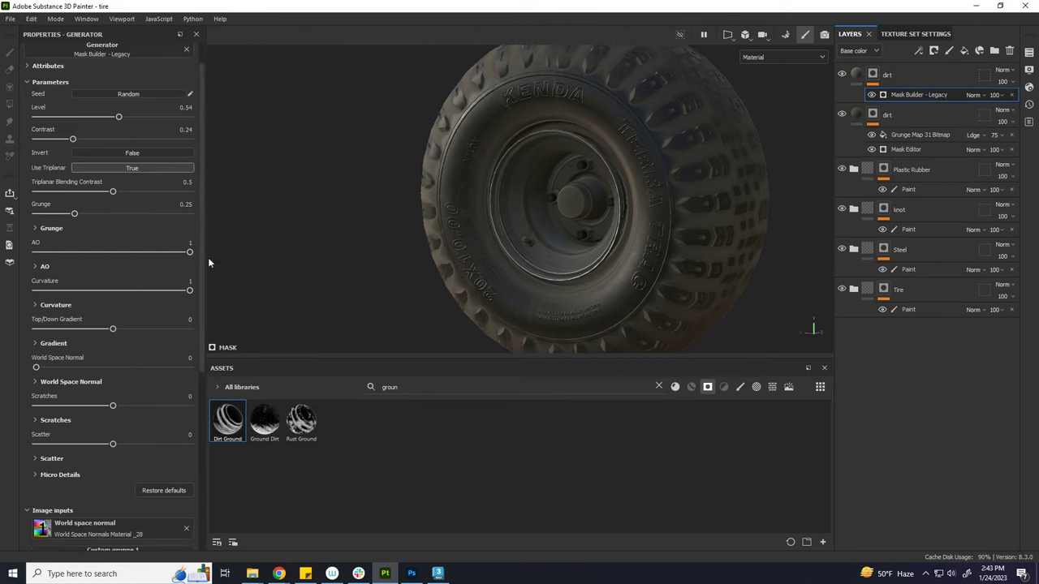
pyautogui.moveTo(118, 149)
pyautogui.mouseDown()
pyautogui.moveTo(77, 150)
pyautogui.moveTo(18, 180)
pyautogui.mouseUp()
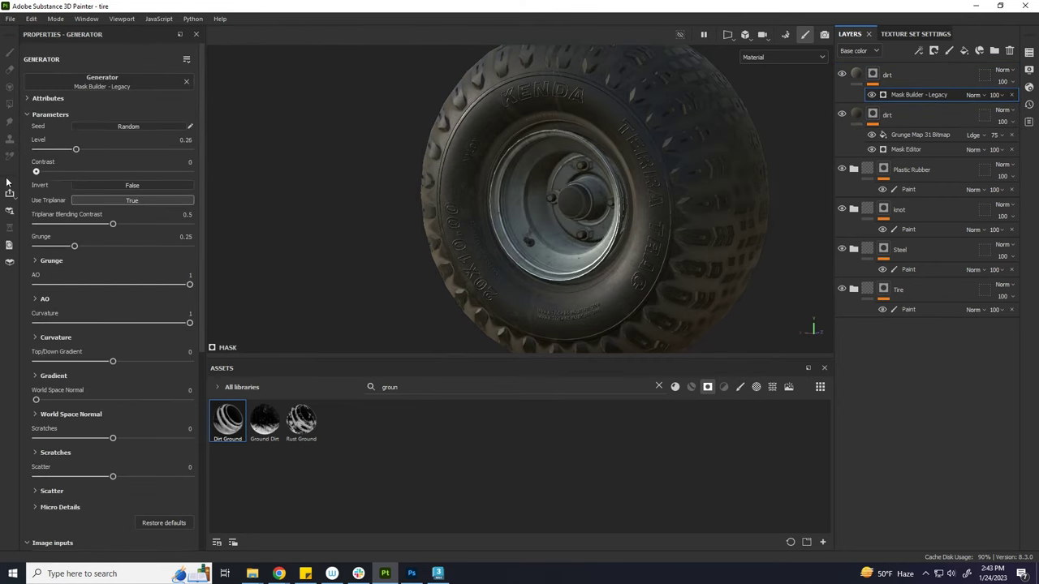
pyautogui.moveTo(37, 247); pyautogui.dragTo(141, 246)
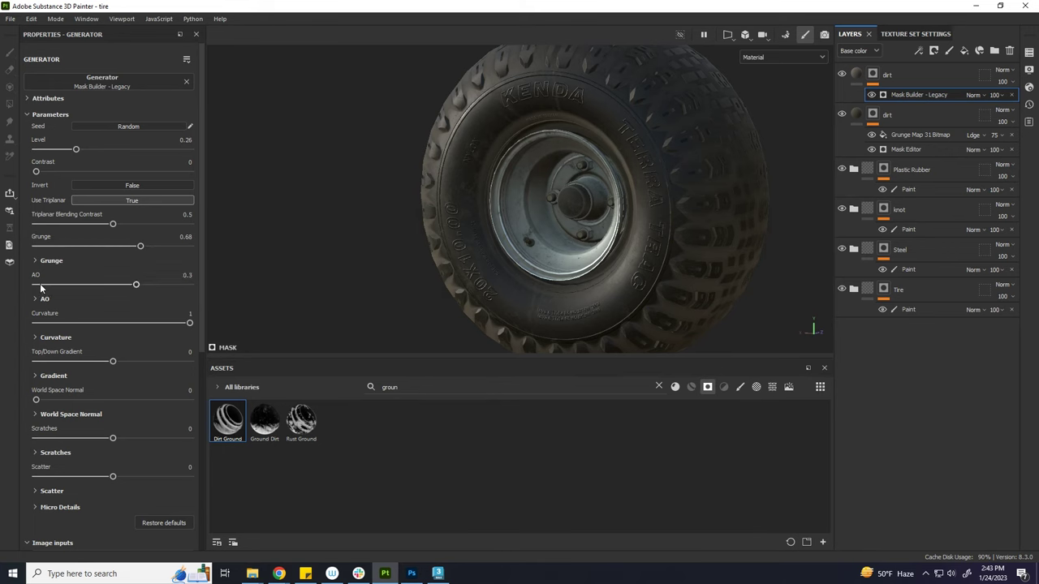
# - Settle the mask's AO contribution at 0.4 and check the result on the tread
pyautogui.moveTo(136, 284); pyautogui.dragTo(132, 287)
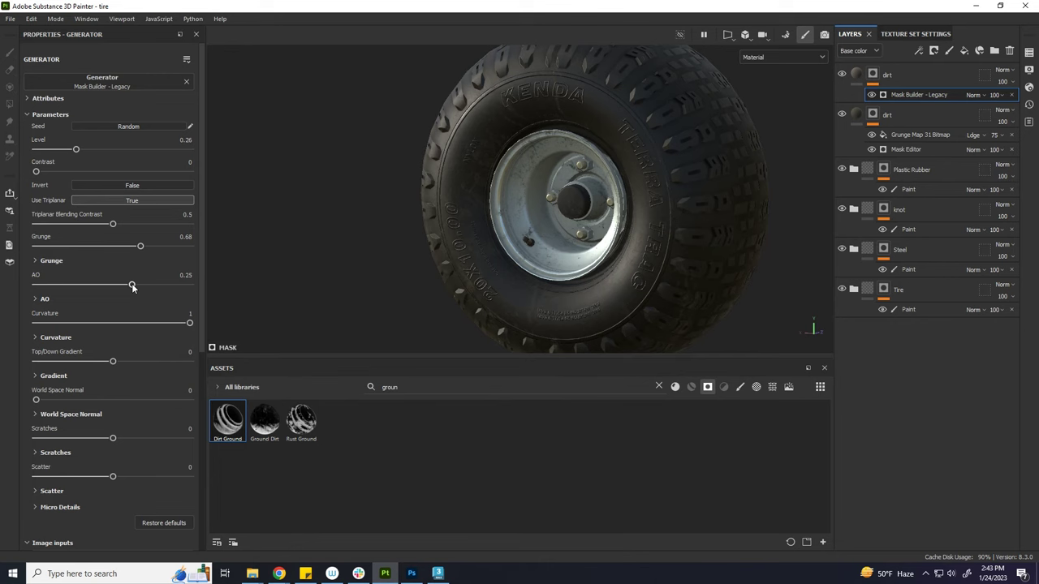
pyautogui.moveTo(158, 284); pyautogui.dragTo(174, 284)
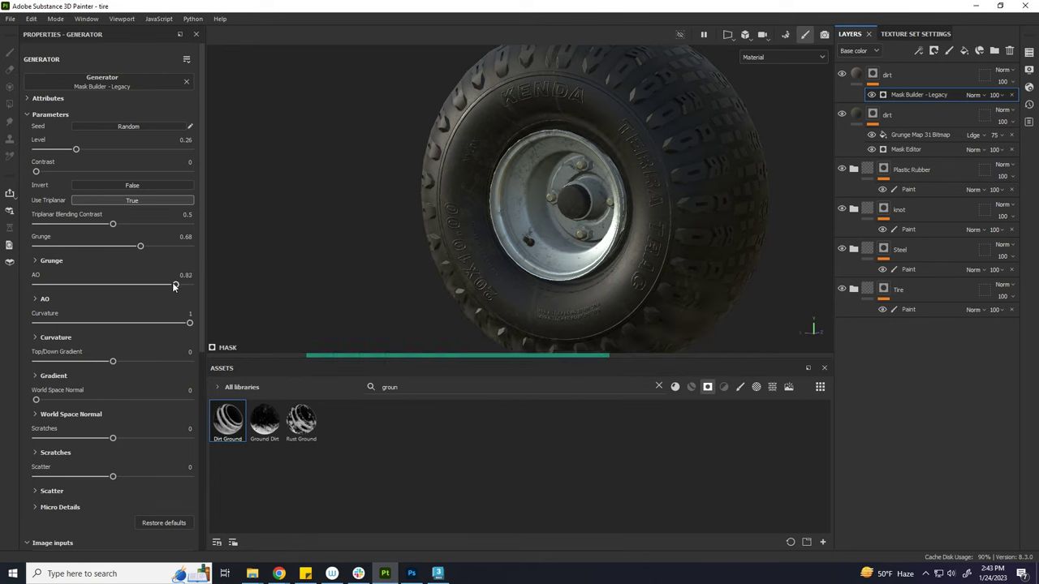
pyautogui.moveTo(168, 286); pyautogui.dragTo(155, 286)
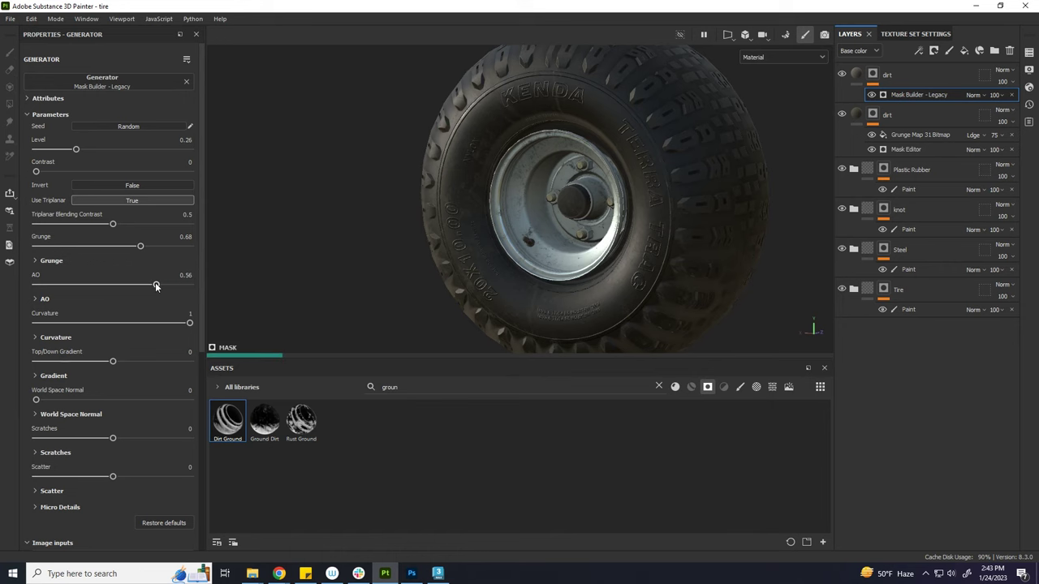
pyautogui.click(144, 286)
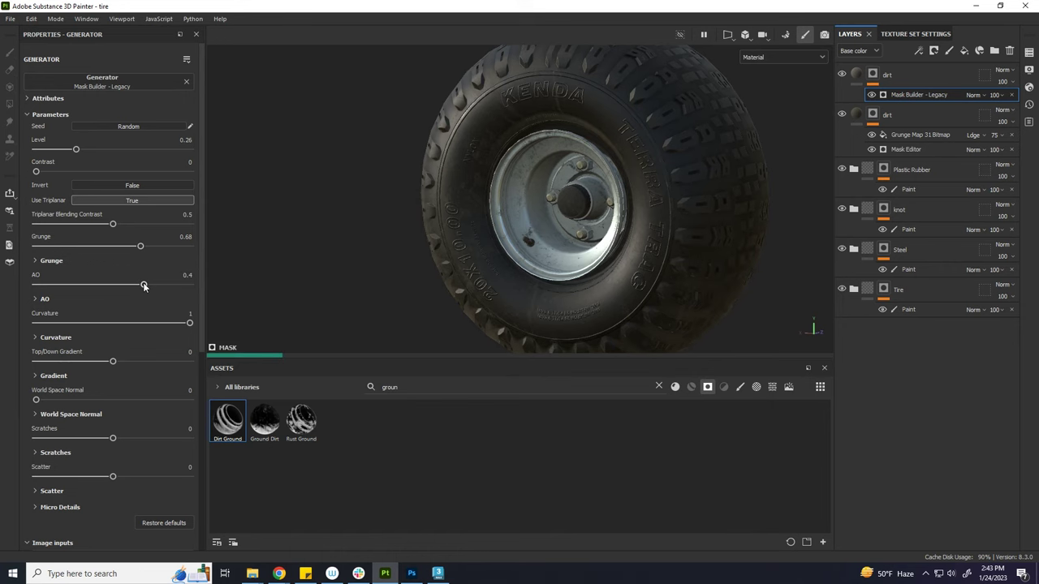
pyautogui.moveTo(665, 283)
pyautogui.keyDown('alt'); pyautogui.mouseDown()
pyautogui.moveTo(661, 260)
pyautogui.moveTo(681, 259)
pyautogui.mouseUp(); pyautogui.keyUp('alt')
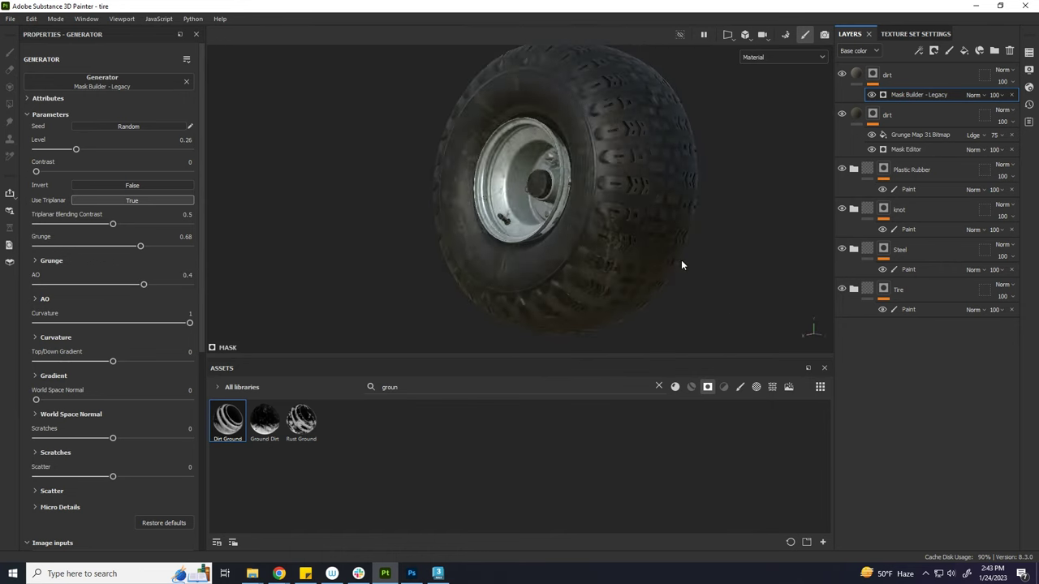
pyautogui.scroll(3, 613, 266)
pyautogui.scroll(-2, 613, 266)
pyautogui.scroll(-3, 613, 269)
pyautogui.keyDown('alt'); pyautogui.moveTo(610, 237); pyautogui.dragTo(629, 226); pyautogui.keyUp('alt')
# - Replace the Mask Builder on the top dirt layer with the Dirt Dusty smart mask
pyautogui.click(1012, 94)
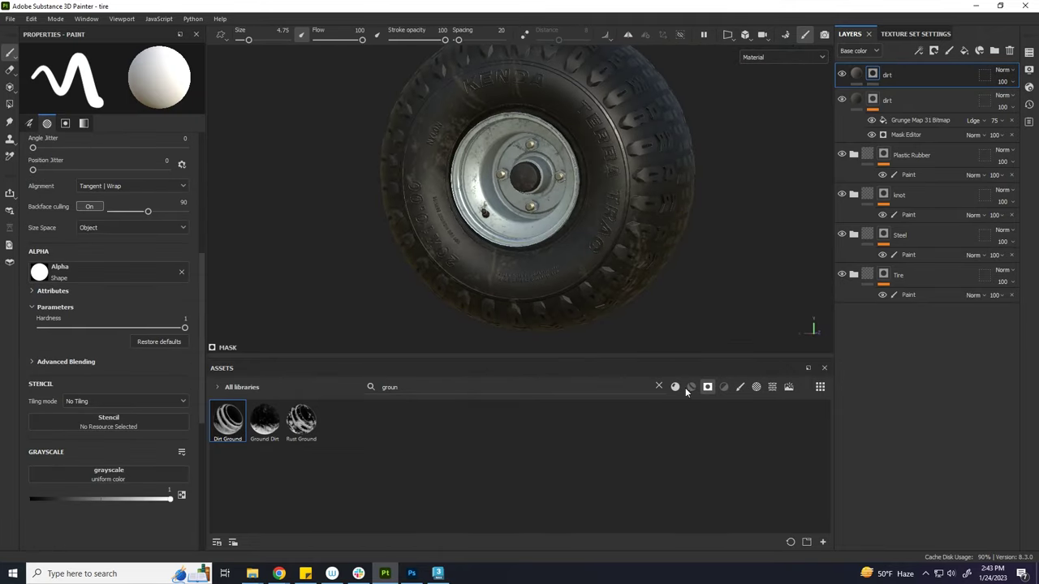
pyautogui.click(659, 386)
pyautogui.moveTo(669, 420); pyautogui.dragTo(876, 81)
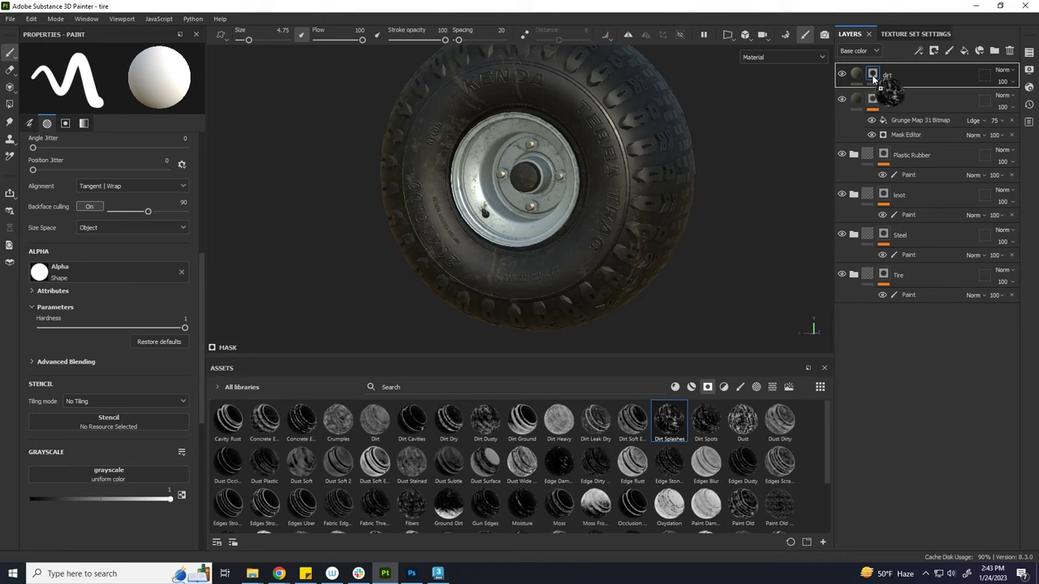
pyautogui.keyDown('alt'); pyautogui.moveTo(724, 210); pyautogui.dragTo(665, 203); pyautogui.keyUp('alt')
pyautogui.moveTo(485, 420); pyautogui.dragTo(877, 81)
pyautogui.moveTo(666, 203)
pyautogui.keyDown('alt'); pyautogui.mouseDown()
pyautogui.moveTo(593, 197)
pyautogui.moveTo(815, 125)
pyautogui.mouseUp(); pyautogui.keyUp('alt')
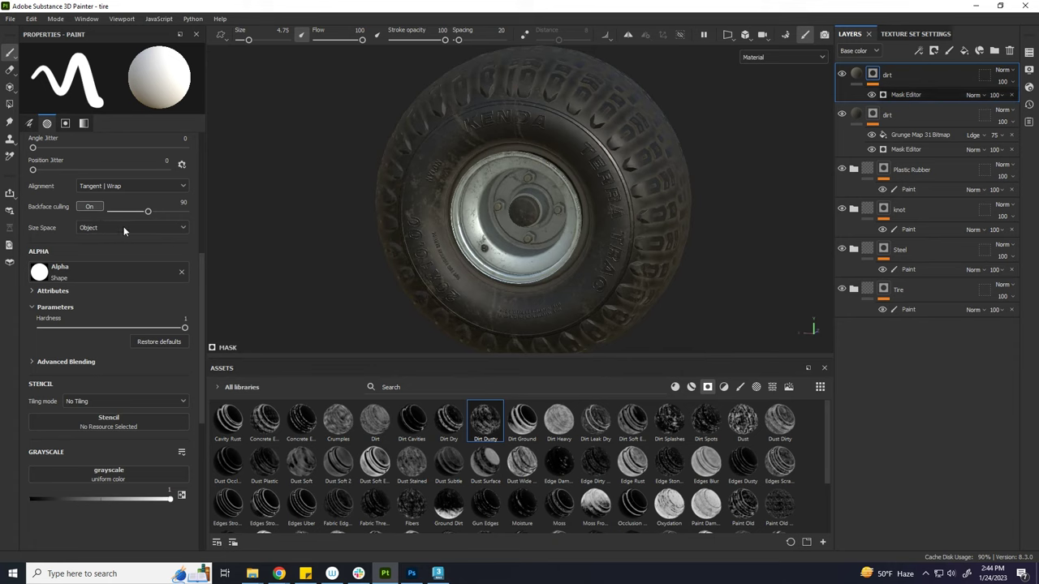
# - Set the mask's global balance to 0.43, Texture 2 to 0.77, and scale about 1.64
pyautogui.moveTo(96, 173); pyautogui.dragTo(102, 174)
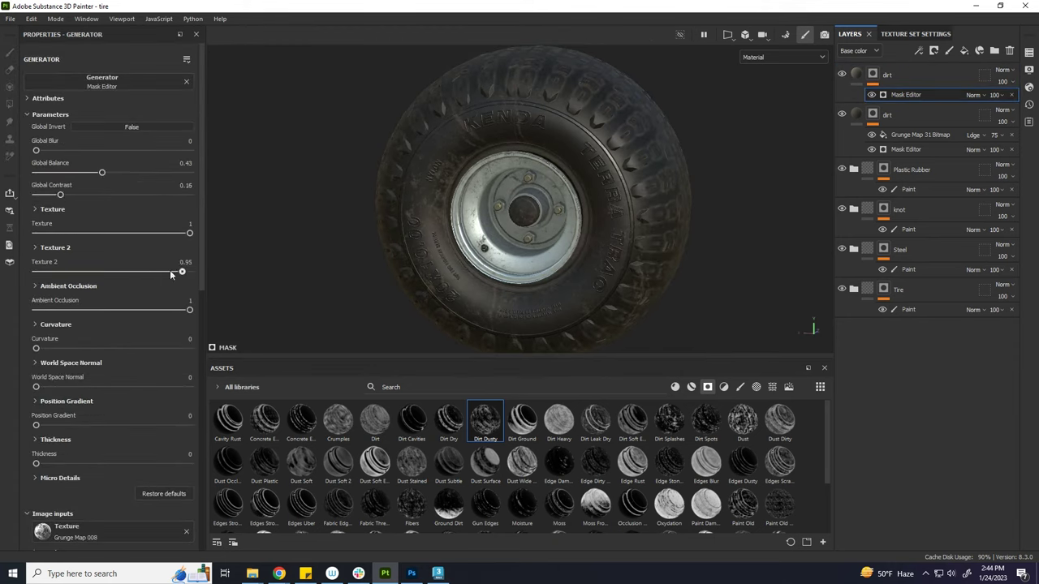
pyautogui.moveTo(170, 269); pyautogui.dragTo(195, 270)
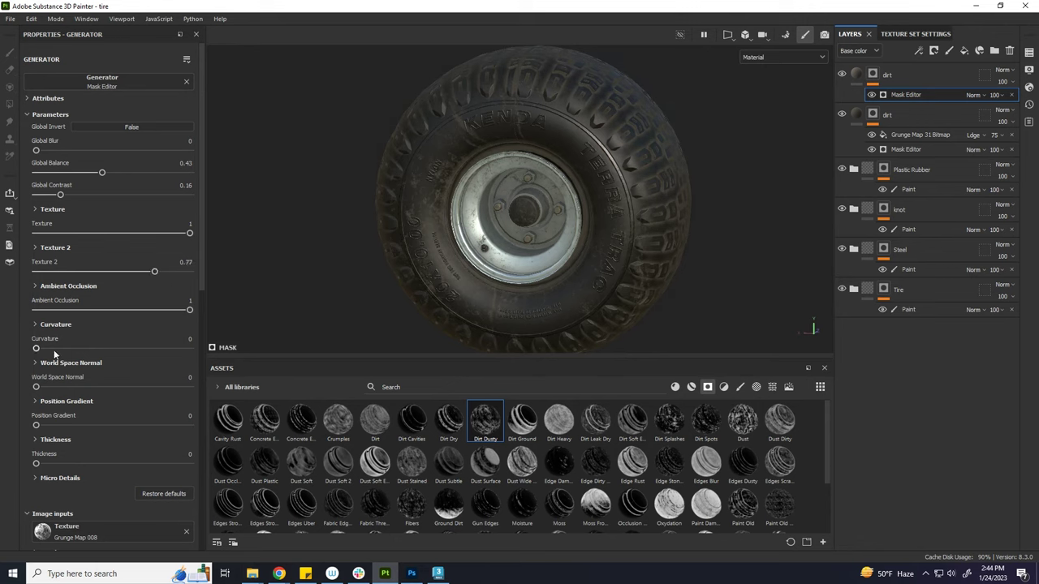
pyautogui.click(35, 247)
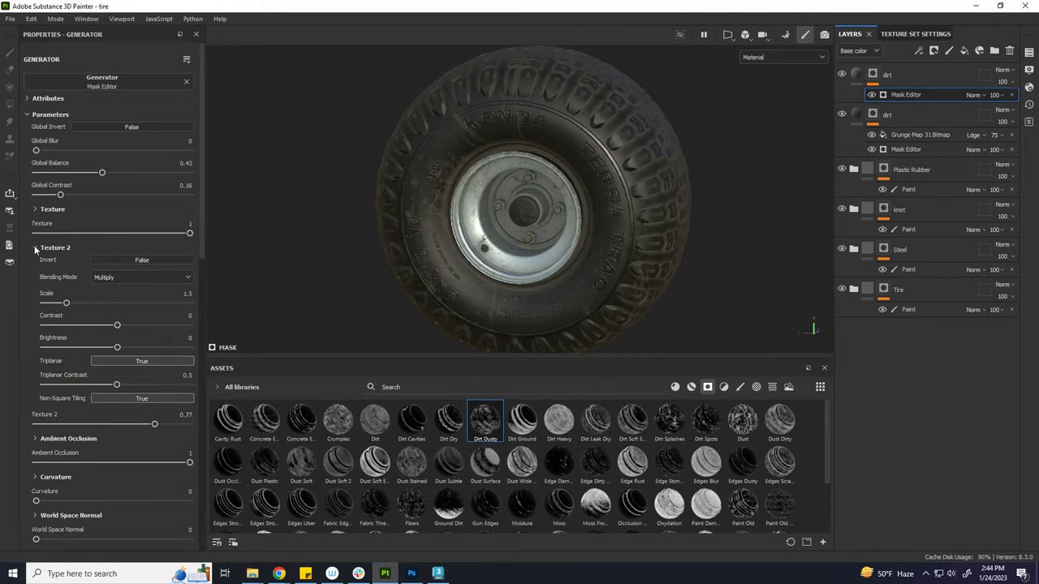
pyautogui.moveTo(67, 303)
pyautogui.mouseDown()
pyautogui.moveTo(97, 302)
pyautogui.moveTo(67, 303)
pyautogui.mouseUp()
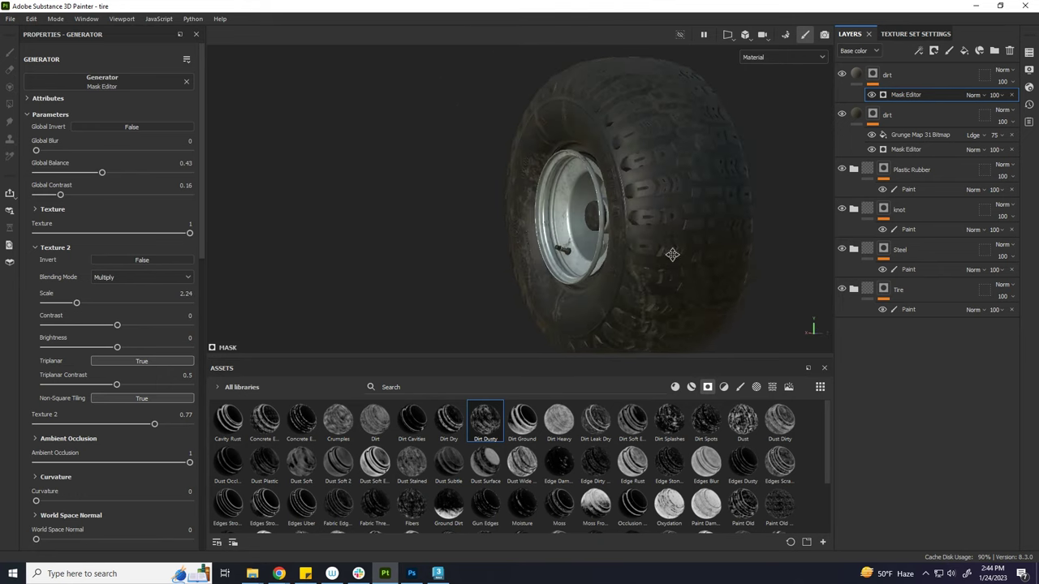
pyautogui.keyDown('alt'); pyautogui.moveTo(682, 254); pyautogui.dragTo(546, 251); pyautogui.keyUp('alt')
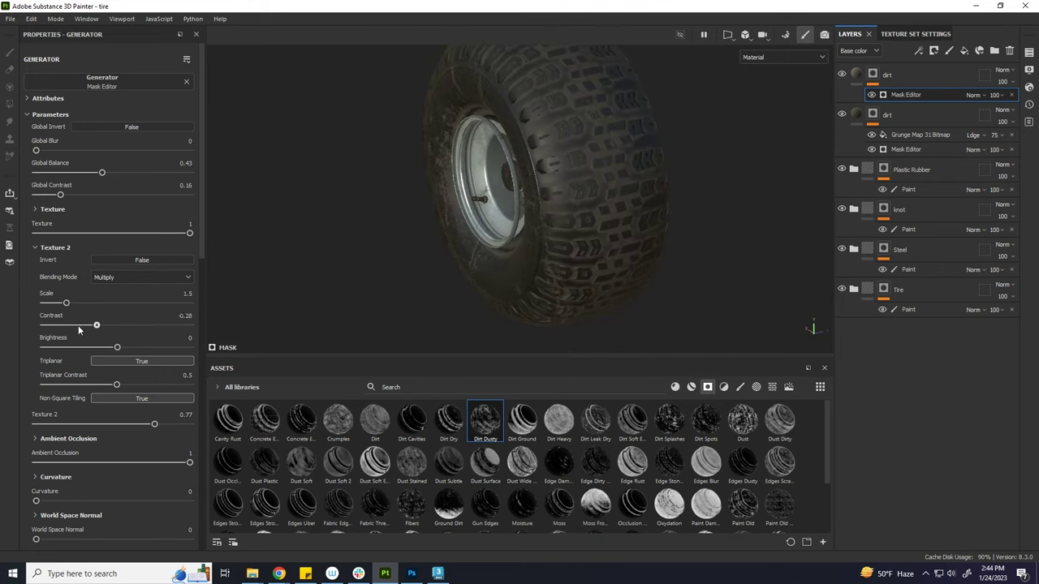
pyautogui.moveTo(89, 301); pyautogui.dragTo(83, 304)
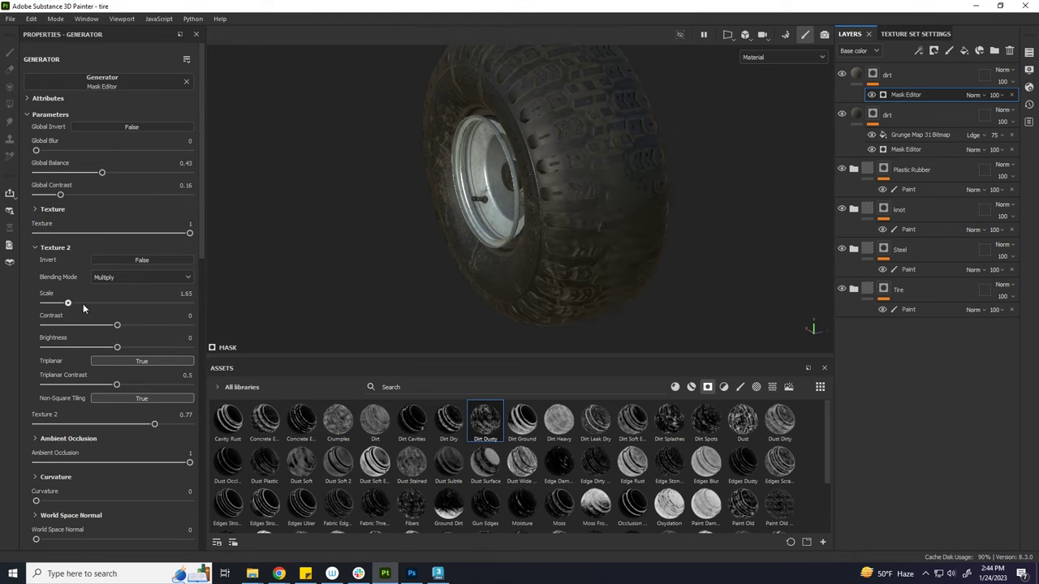
pyautogui.keyDown('alt'); pyautogui.moveTo(601, 289); pyautogui.dragTo(631, 186); pyautogui.keyUp('alt')
pyautogui.moveTo(613, 230)
pyautogui.keyDown('alt'); pyautogui.mouseDown()
pyautogui.moveTo(569, 294)
pyautogui.moveTo(582, 231)
pyautogui.moveTo(547, 238)
pyautogui.mouseUp(); pyautogui.keyUp('alt')
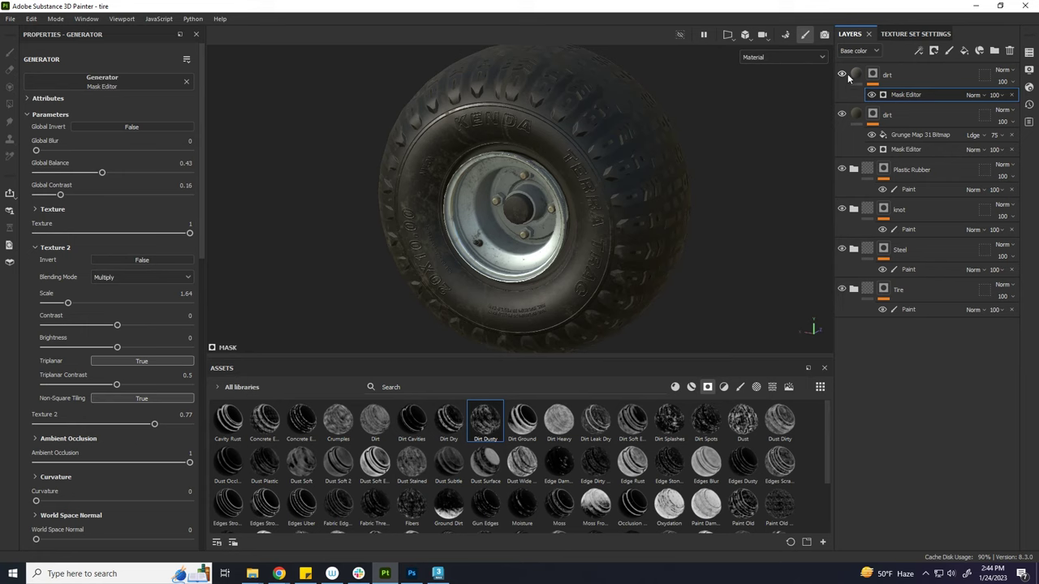
# - Add a new fill layer above the top dirt layer and start renaming it
pyautogui.click(897, 77)
pyautogui.click(964, 50)
pyautogui.doubleClick(883, 76)
# - Name the layer AO and give it a black mask with an Ambient Occlusion generator
pyautogui.press('Return')
pyautogui.rightClick(883, 75)
pyautogui.click(916, 92)
pyautogui.rightClick(893, 75)
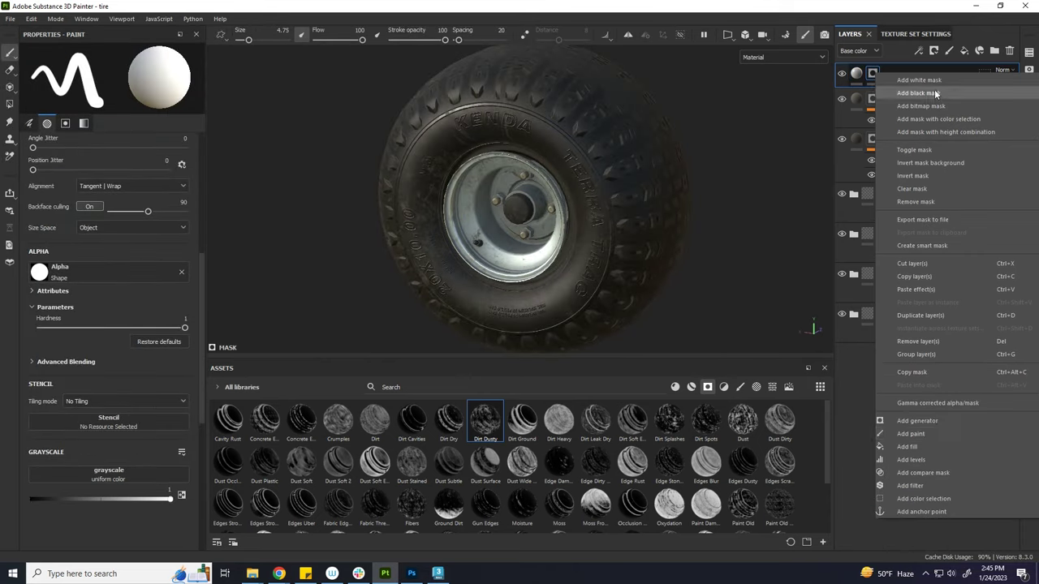
pyautogui.click(925, 422)
pyautogui.click(112, 79)
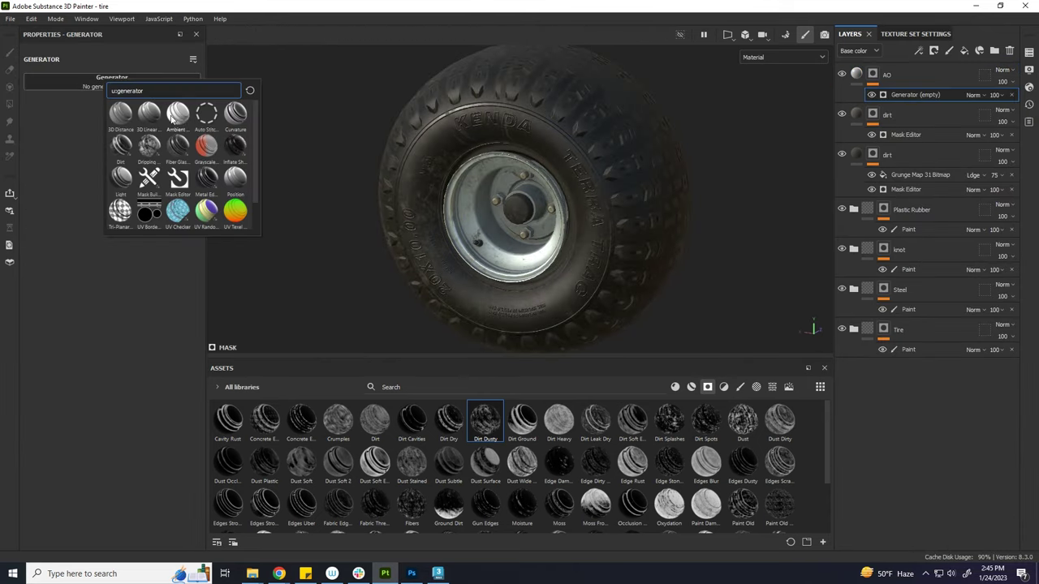
pyautogui.click(174, 119)
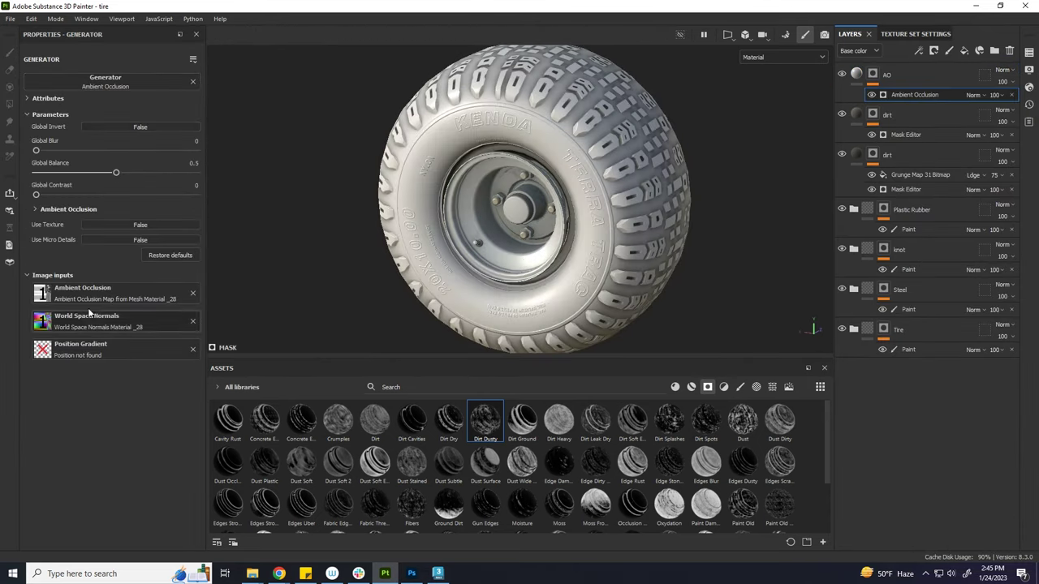
# - Set the AO generator's global balance to 0.19 and global blur to 0.32
pyautogui.keyDown('alt'); pyautogui.moveTo(568, 162); pyautogui.dragTo(438, 172); pyautogui.keyUp('alt')
pyautogui.moveTo(116, 173); pyautogui.dragTo(66, 174)
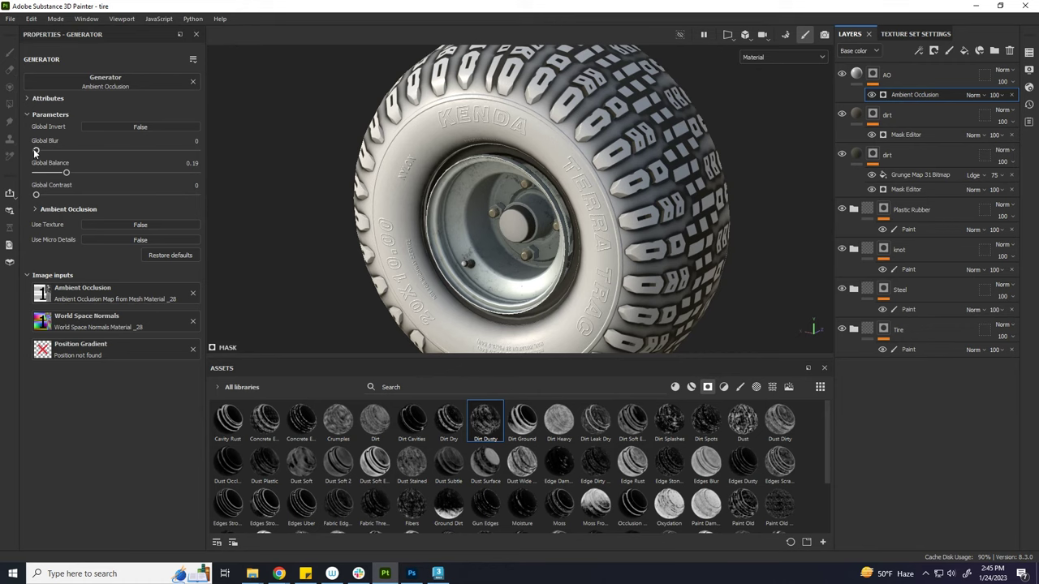
pyautogui.moveTo(35, 150); pyautogui.dragTo(37, 150)
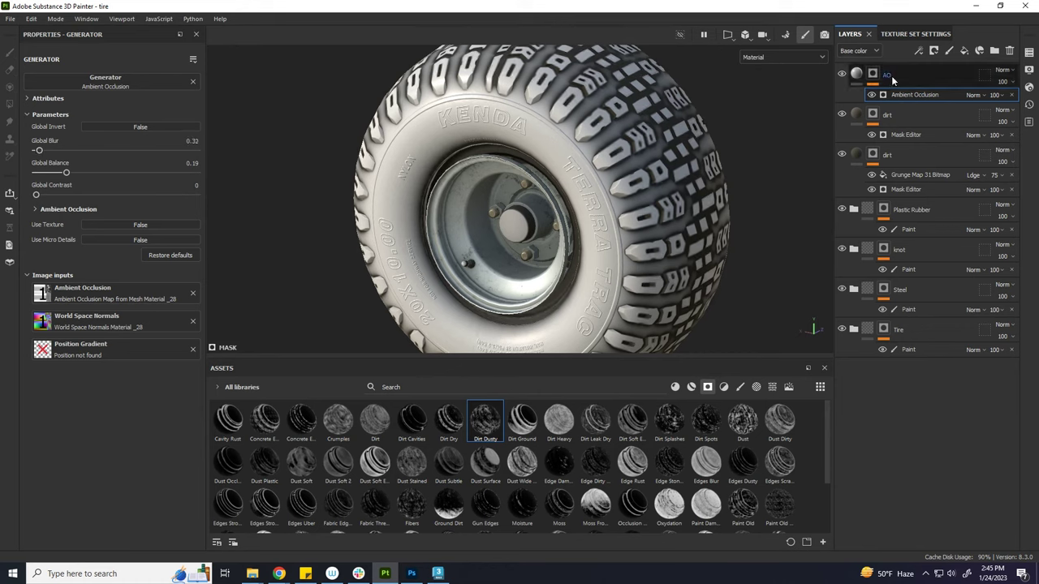
pyautogui.click(857, 74)
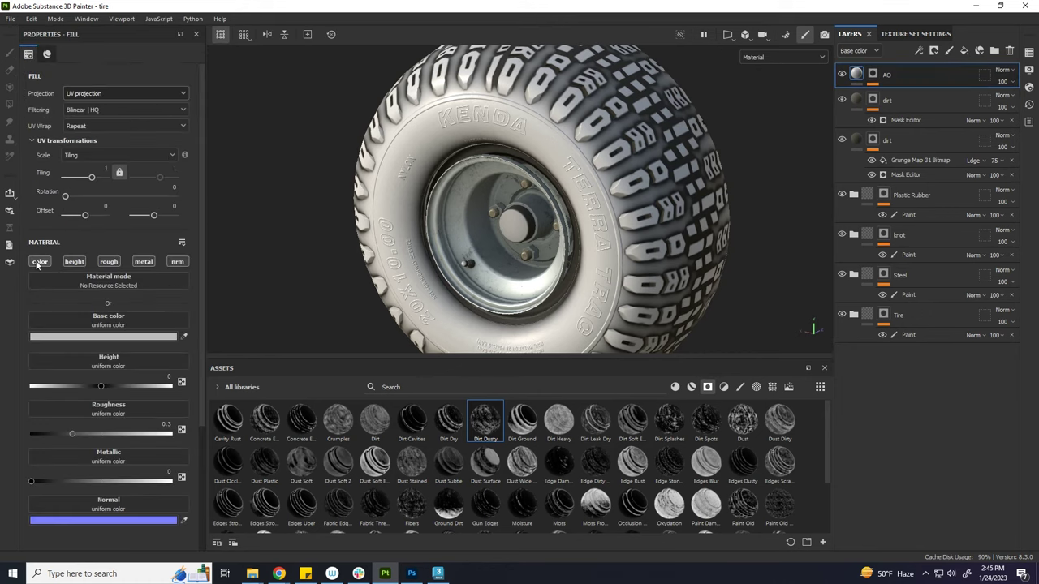
# - Turn off the AO fill's colour and metallic channels and raise its roughness to about 0.6
pyautogui.click(39, 261)
pyautogui.click(143, 261)
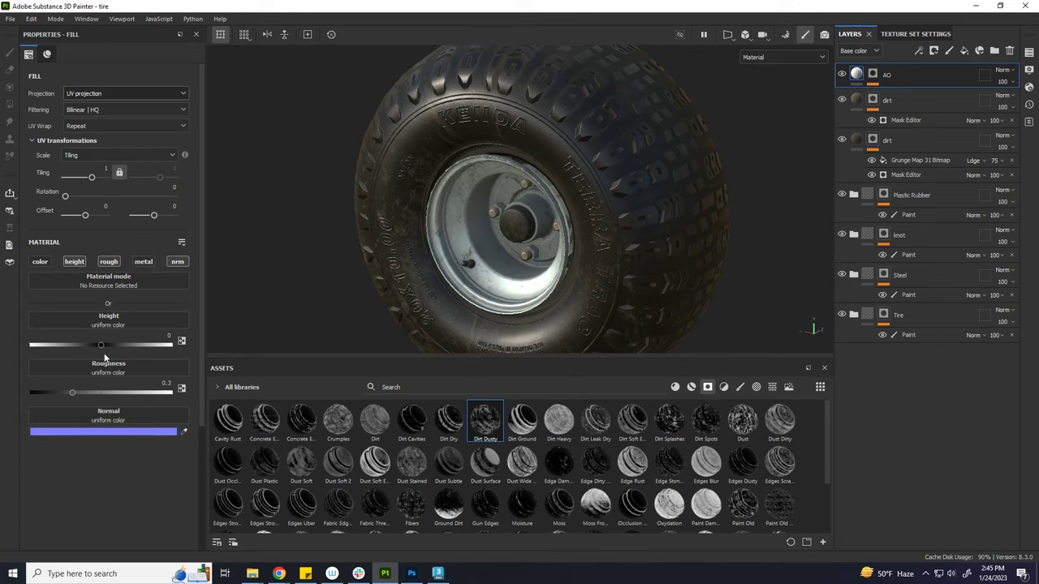
pyautogui.moveTo(76, 391); pyautogui.dragTo(118, 392)
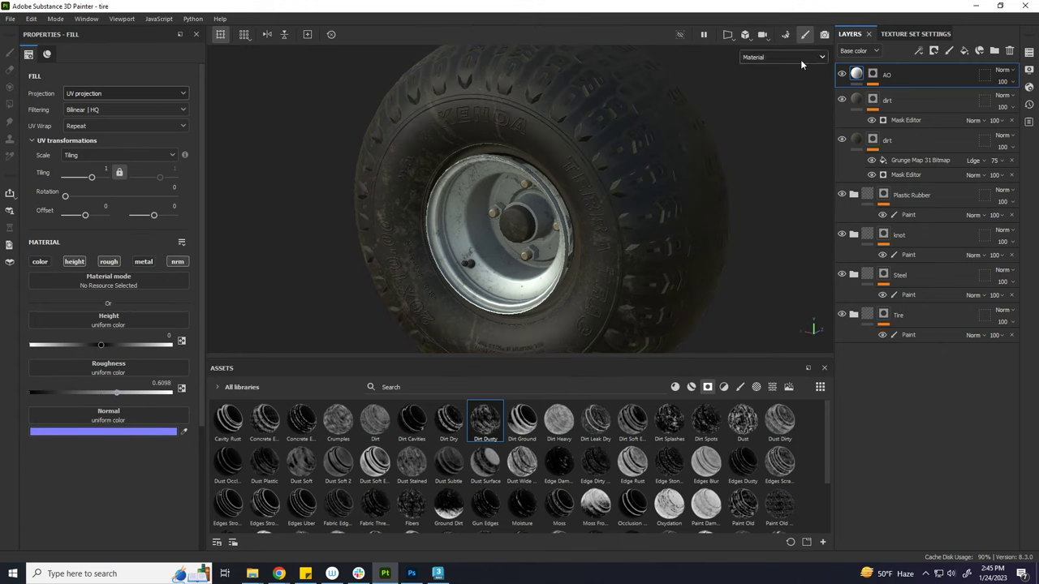
# - Set the AO layer to Multiply blending and raise its roughness to about 0.82
pyautogui.click(1004, 70)
pyautogui.click(1005, 91)
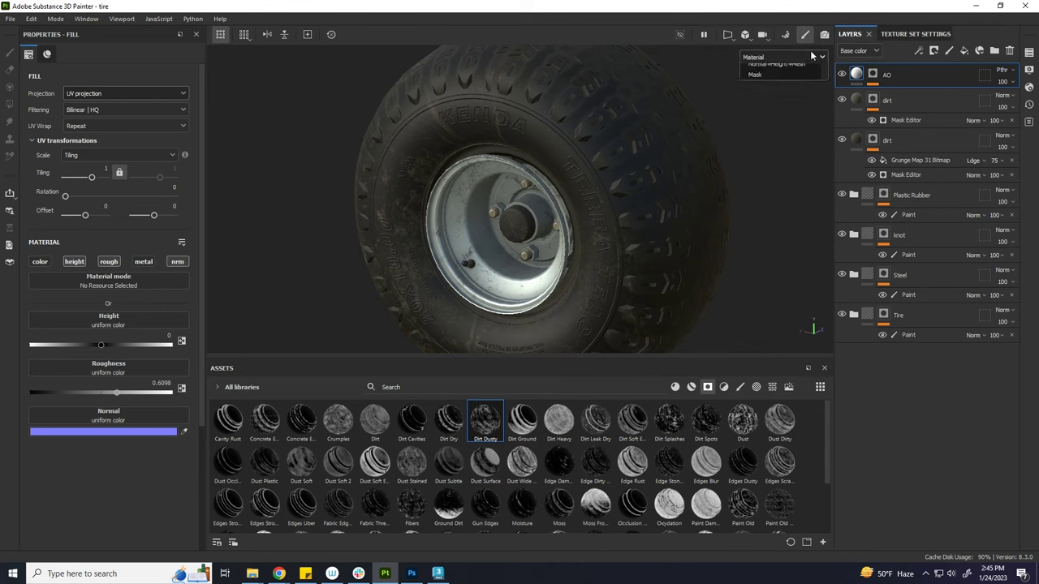
pyautogui.click(859, 50)
pyautogui.click(857, 80)
pyautogui.click(1003, 70)
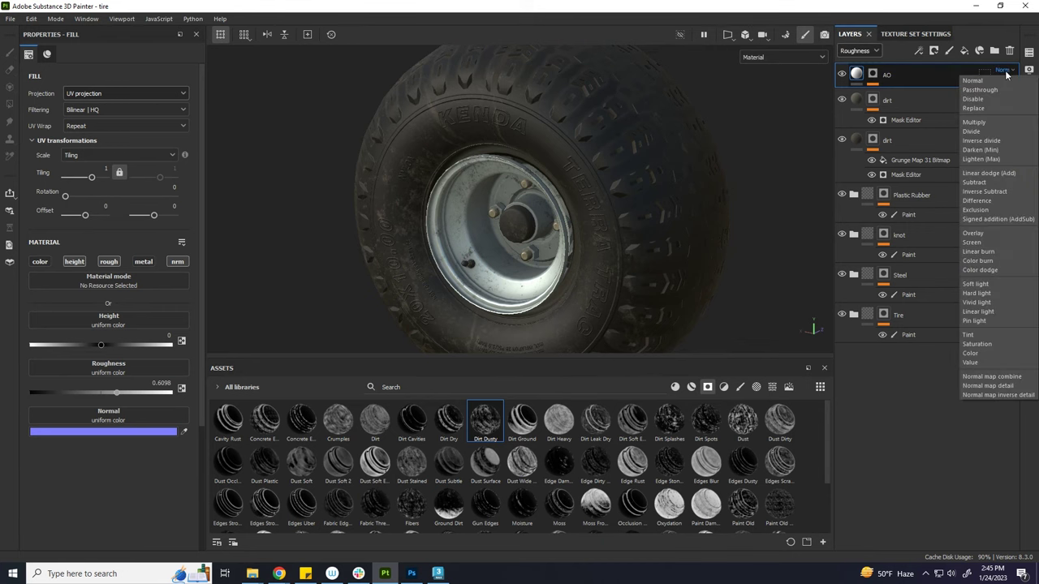
pyautogui.click(974, 121)
pyautogui.scroll(5, 551, 151)
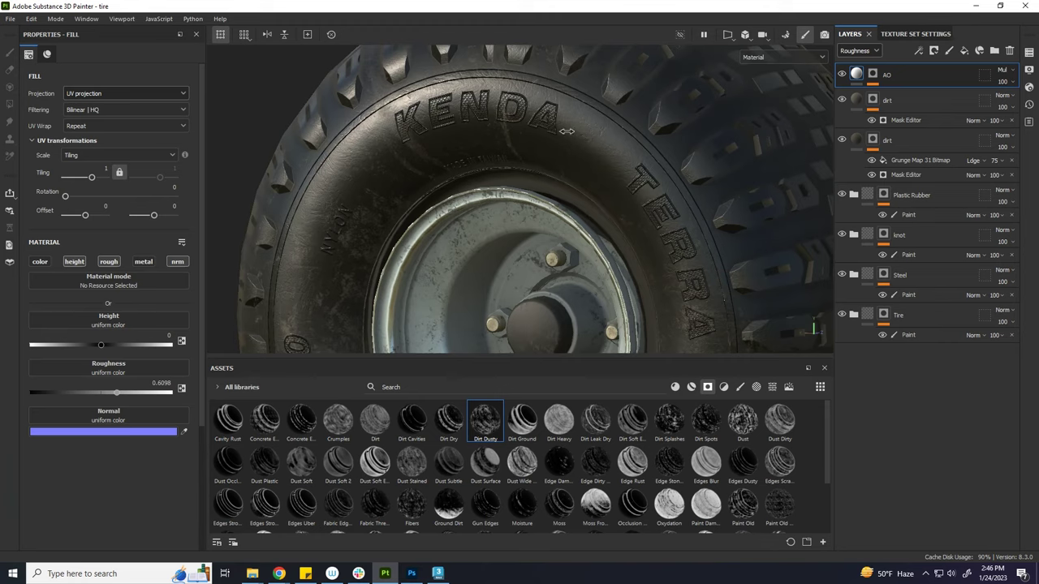
pyautogui.moveTo(116, 394); pyautogui.dragTo(146, 398)
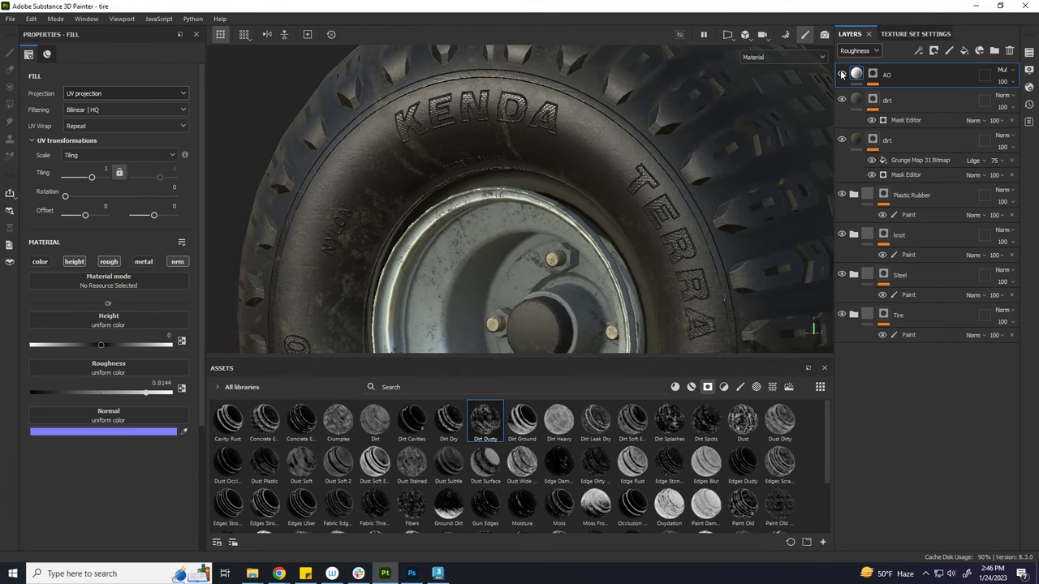
# - Return the AO layer to Normal blending and mask it with an Ambient Occlusion generator
pyautogui.moveTo(568, 162)
pyautogui.keyDown('alt'); pyautogui.mouseDown()
pyautogui.moveTo(605, 164)
pyautogui.moveTo(821, 59)
pyautogui.mouseUp(); pyautogui.keyUp('alt')
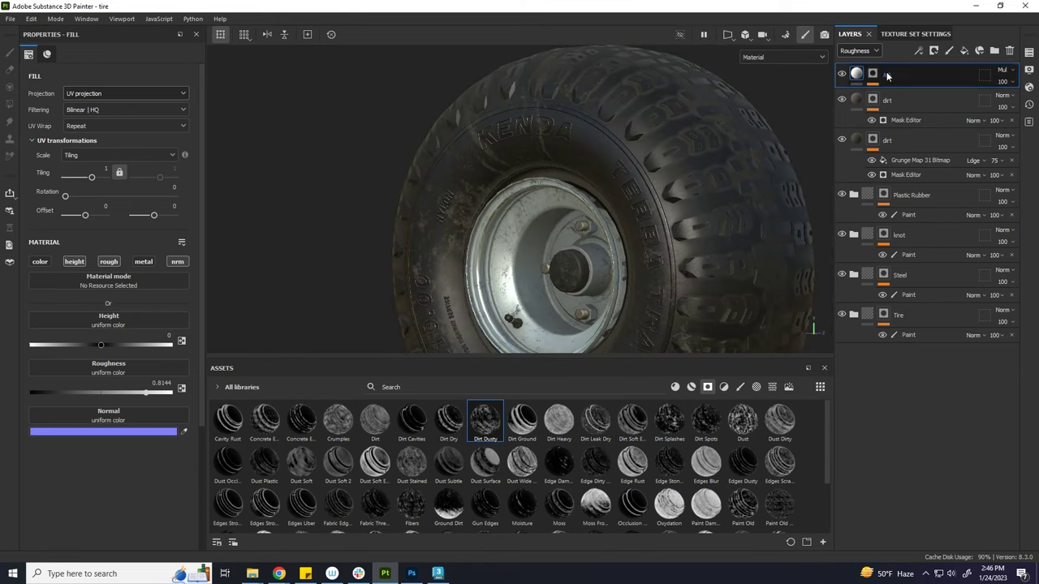
pyautogui.write('AO')
pyautogui.click(1003, 71)
pyautogui.click(1000, 81)
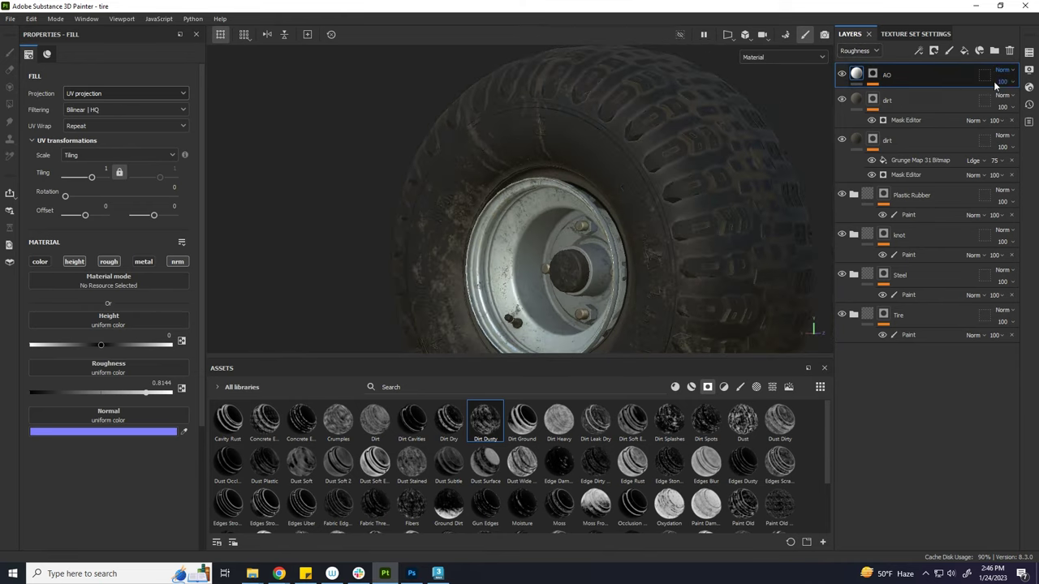
pyautogui.click(867, 85)
pyautogui.moveTo(628, 180)
pyautogui.keyDown('alt'); pyautogui.mouseDown()
pyautogui.moveTo(617, 164)
pyautogui.moveTo(569, 174)
pyautogui.moveTo(718, 194)
pyautogui.mouseUp(); pyautogui.keyUp('alt')
pyautogui.keyDown('shift'); pyautogui.moveTo(718, 194); pyautogui.dragTo(694, 205, button='right'); pyautogui.keyUp('shift')
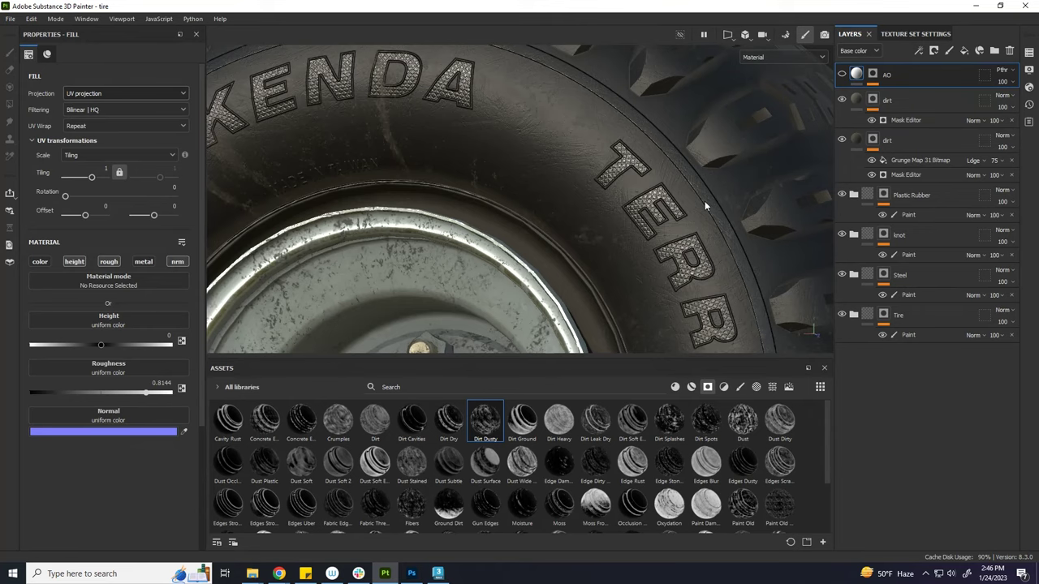
pyautogui.click(902, 96)
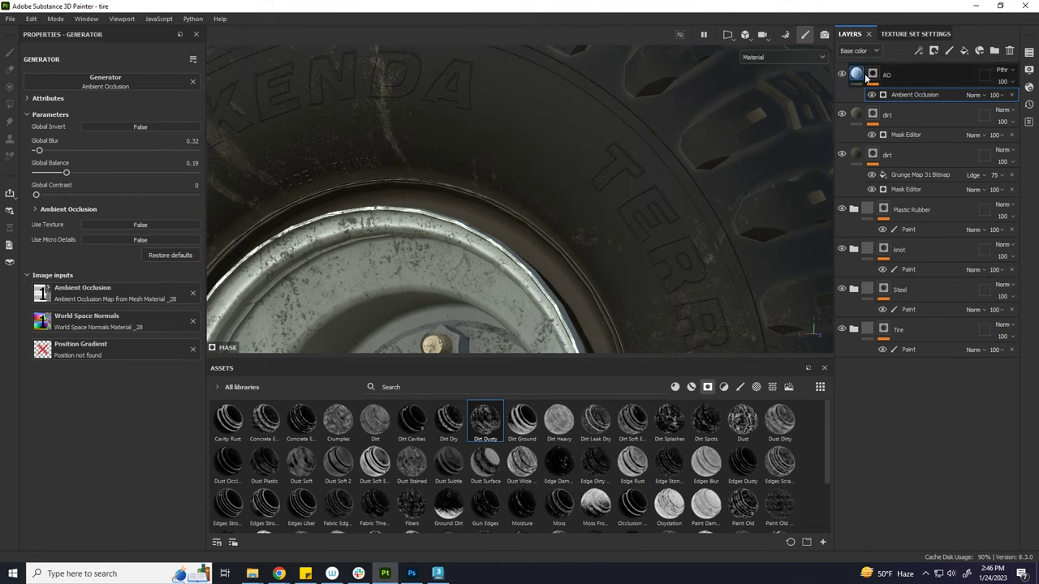
pyautogui.moveTo(598, 248)
pyautogui.keyDown('alt'); pyautogui.mouseDown()
pyautogui.moveTo(590, 192)
pyautogui.moveTo(601, 162)
pyautogui.mouseUp(); pyautogui.keyUp('alt')
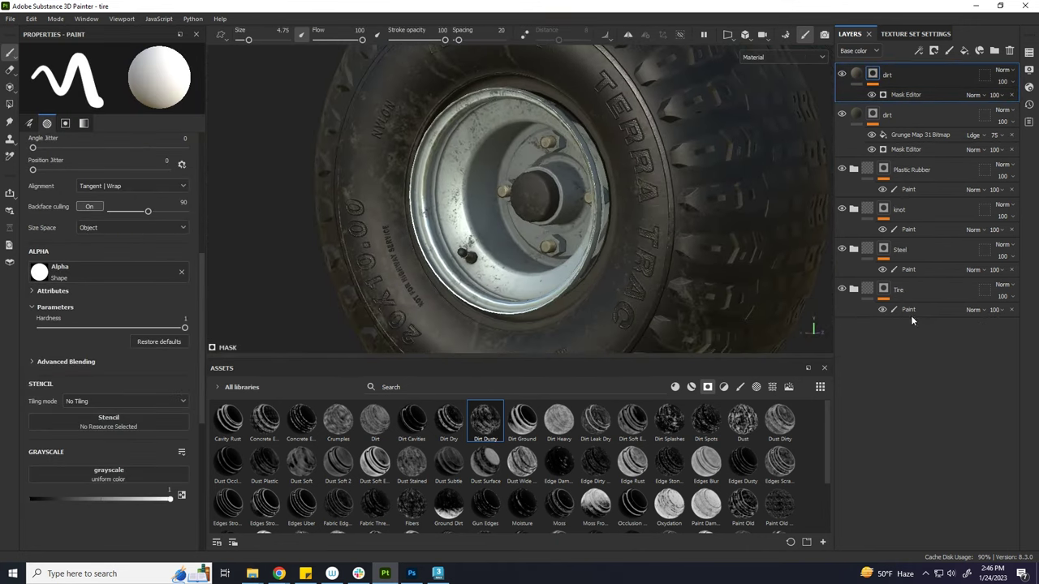
# - Add a fill layer named Rough in the Tire folder with only its roughness channel enabled
pyautogui.click(853, 292)
pyautogui.click(854, 292)
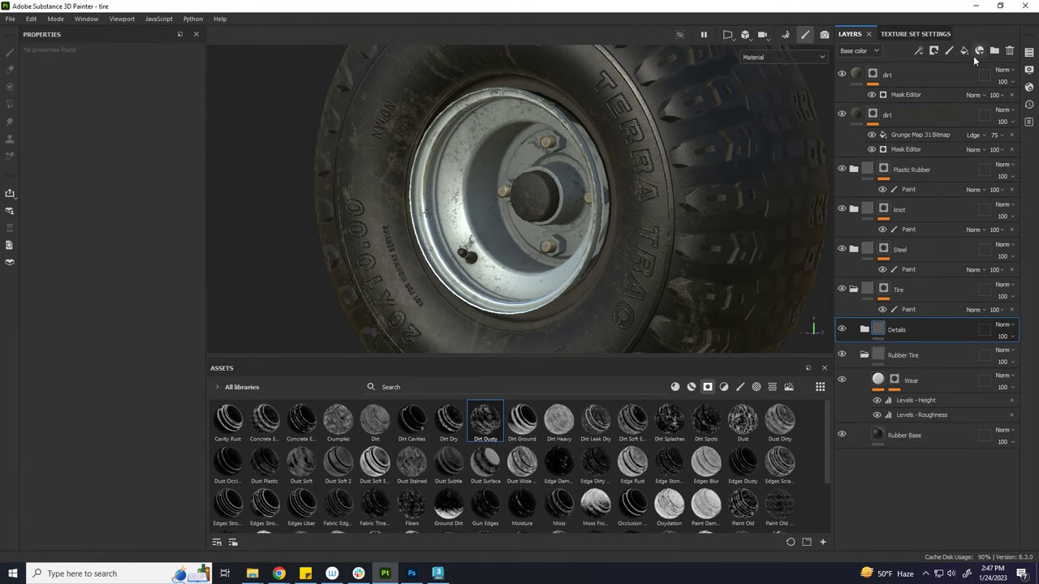
pyautogui.click(891, 331)
pyautogui.write('R')
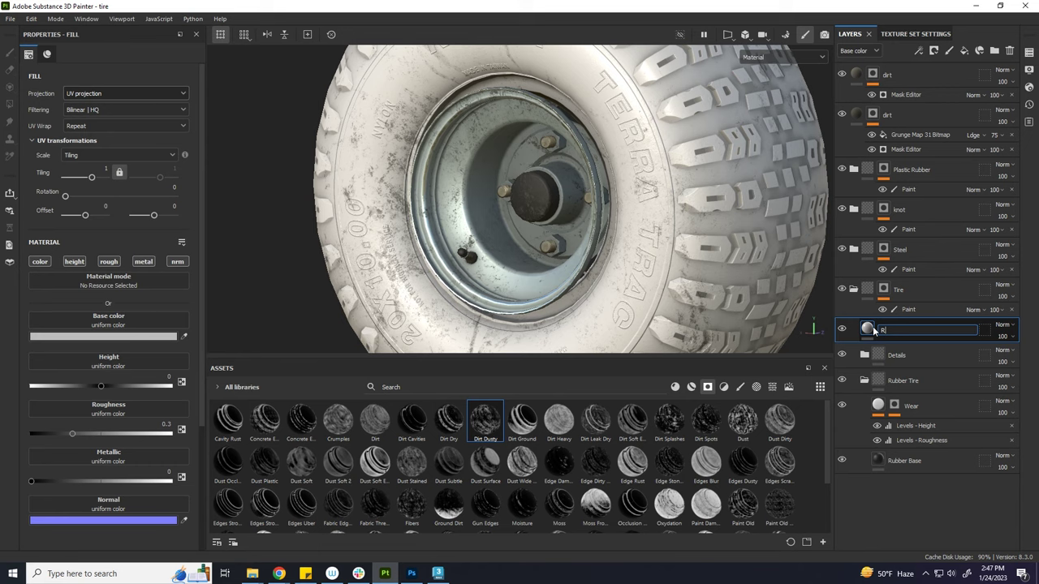
pyautogui.press('Return')
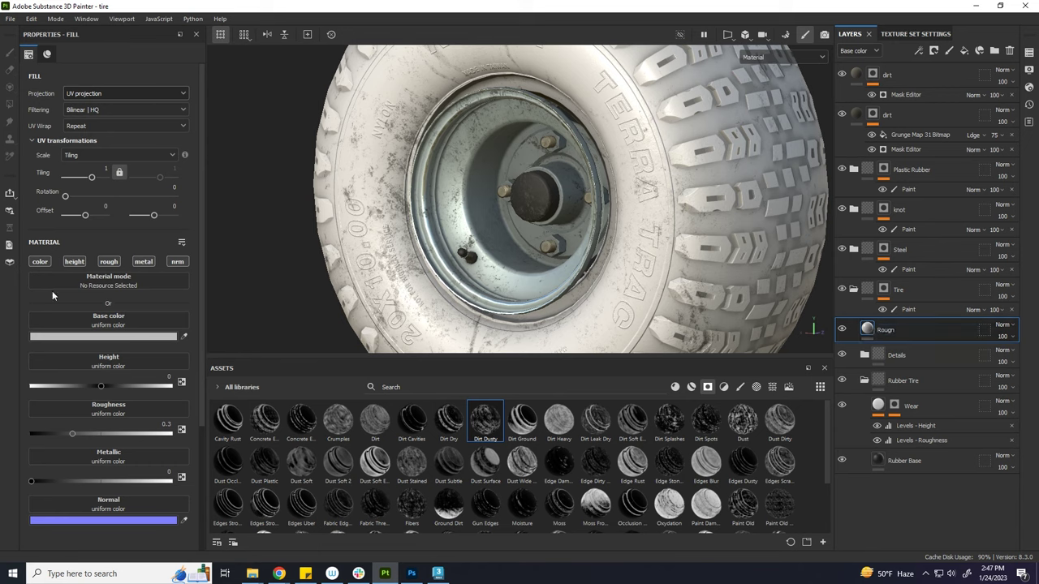
pyautogui.click(39, 261)
pyautogui.click(74, 261)
pyautogui.click(144, 261)
pyautogui.click(177, 262)
# - Give the Rough layer a black mask driven by a Dirt generator
pyautogui.rightClick(882, 334)
pyautogui.click(922, 22)
pyautogui.rightClick(885, 330)
pyautogui.click(918, 424)
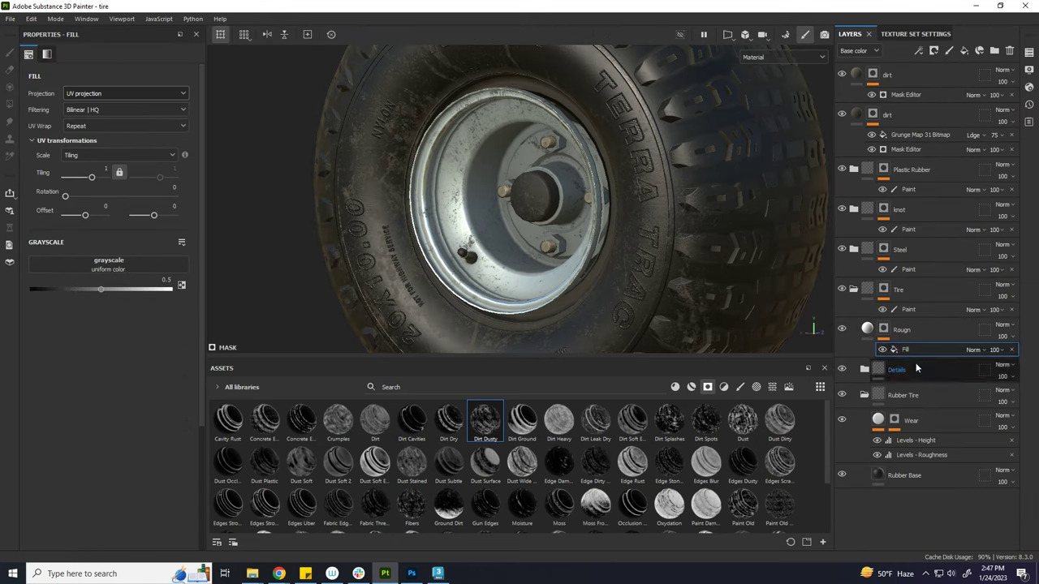
pyautogui.click(388, 388)
pyautogui.write('old')
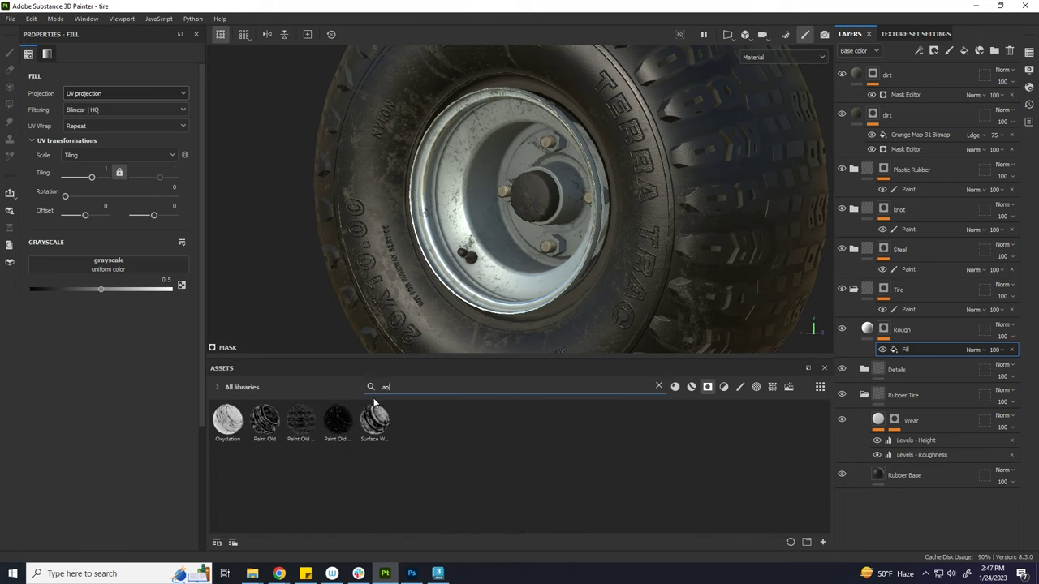
pyautogui.press('BackSpace')
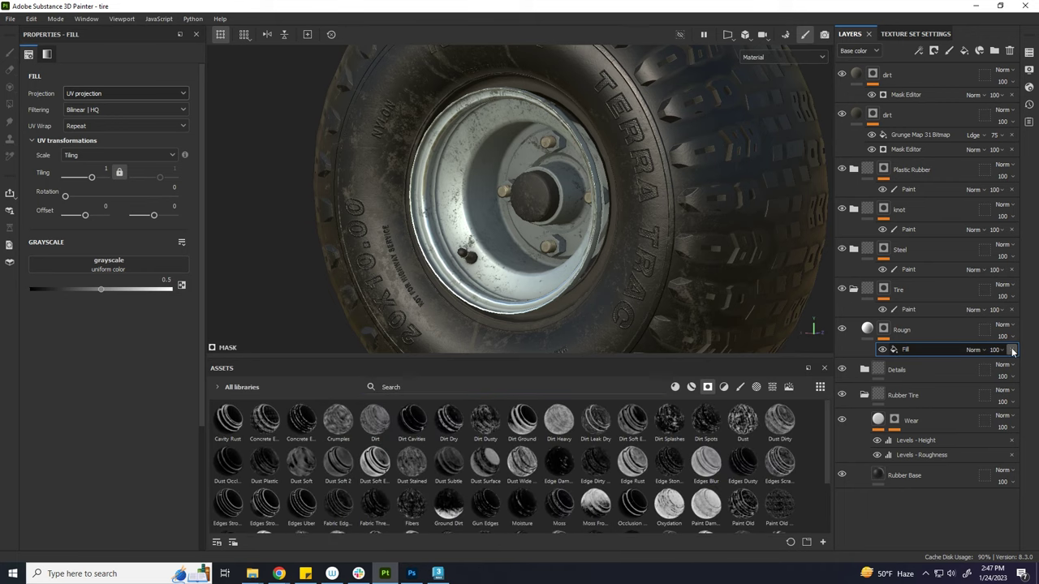
pyautogui.rightClick(884, 329)
pyautogui.click(917, 348)
pyautogui.click(147, 85)
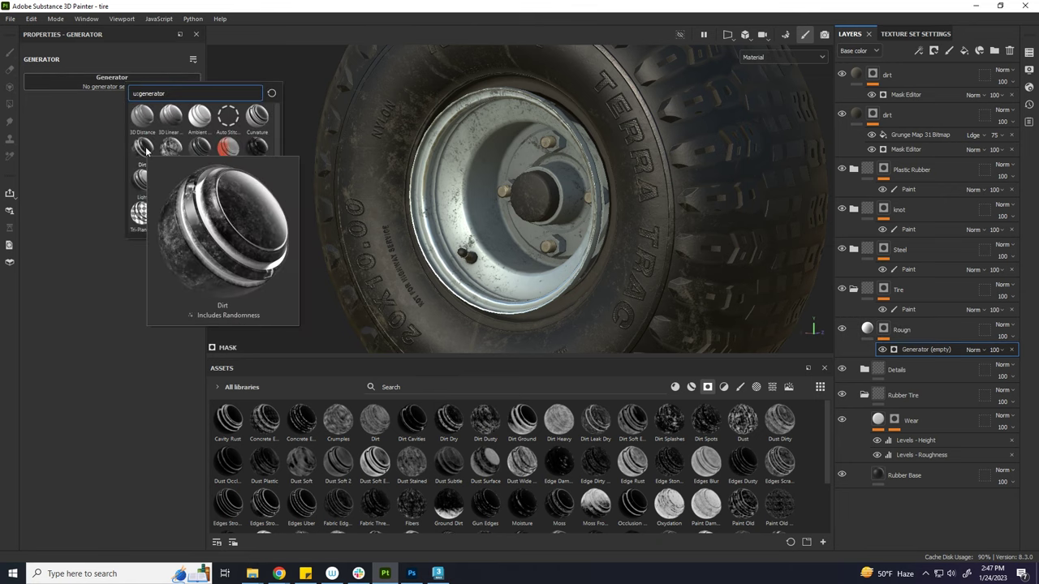
pyautogui.click(144, 149)
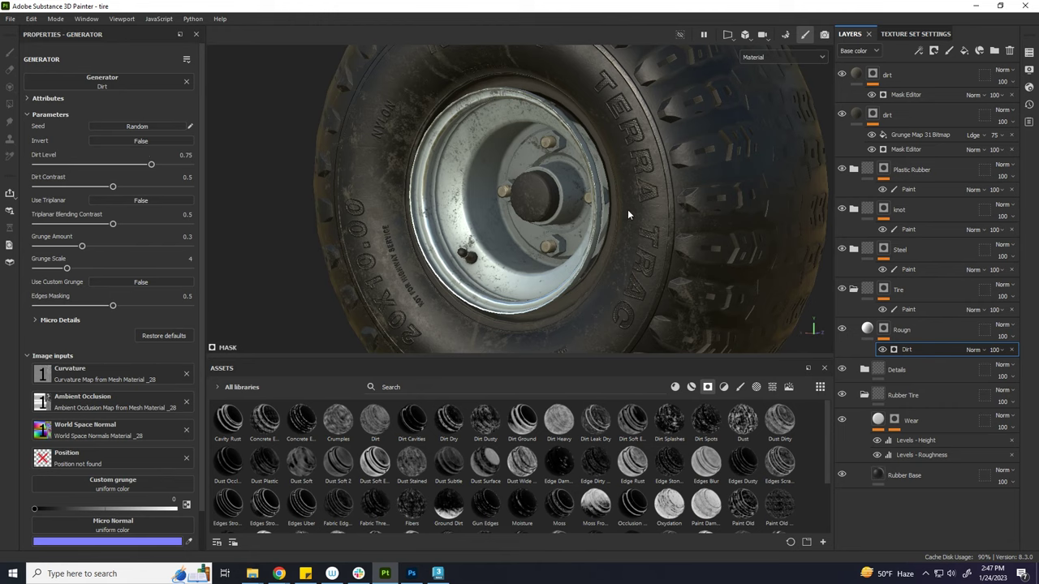
pyautogui.keyDown('alt'); pyautogui.moveTo(627, 210); pyautogui.dragTo(592, 210); pyautogui.keyUp('alt')
pyautogui.scroll(3, 592, 210)
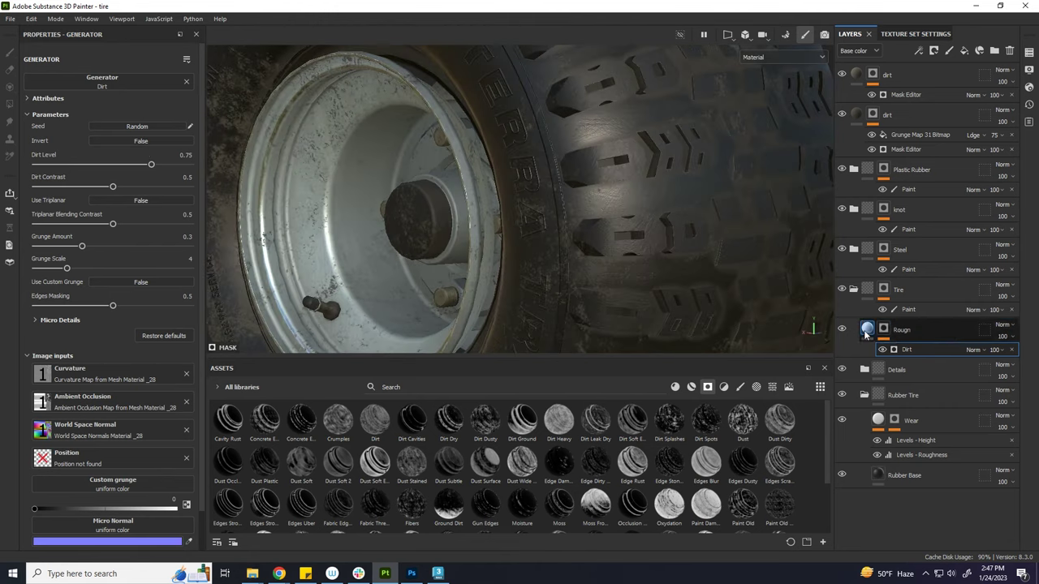
pyautogui.click(865, 333)
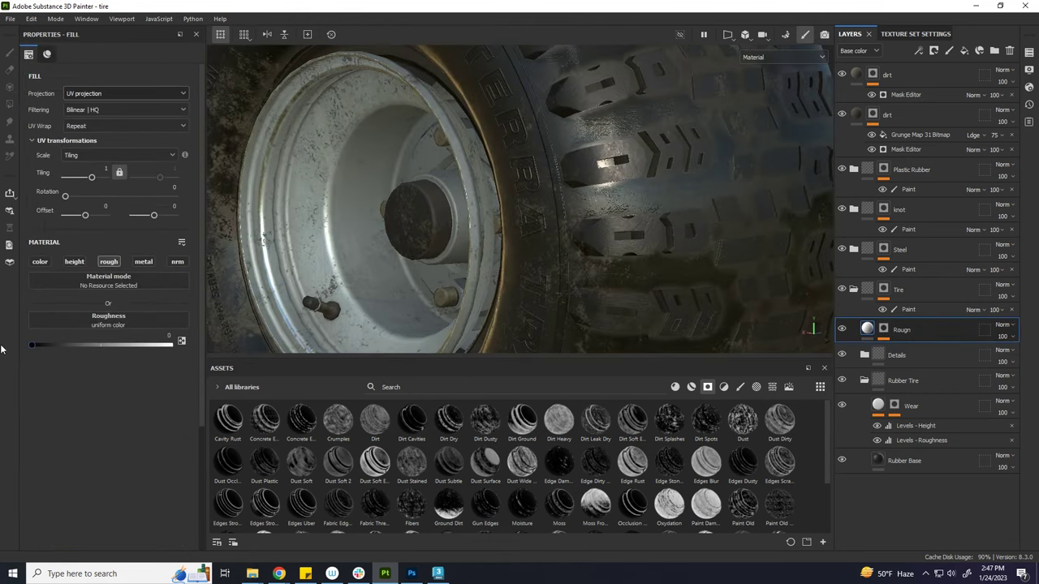
# - Push the Rough fill's roughness to 1, then bring it back down to about 0.78
pyautogui.click(35, 345)
pyautogui.moveTo(35, 344); pyautogui.dragTo(249, 351)
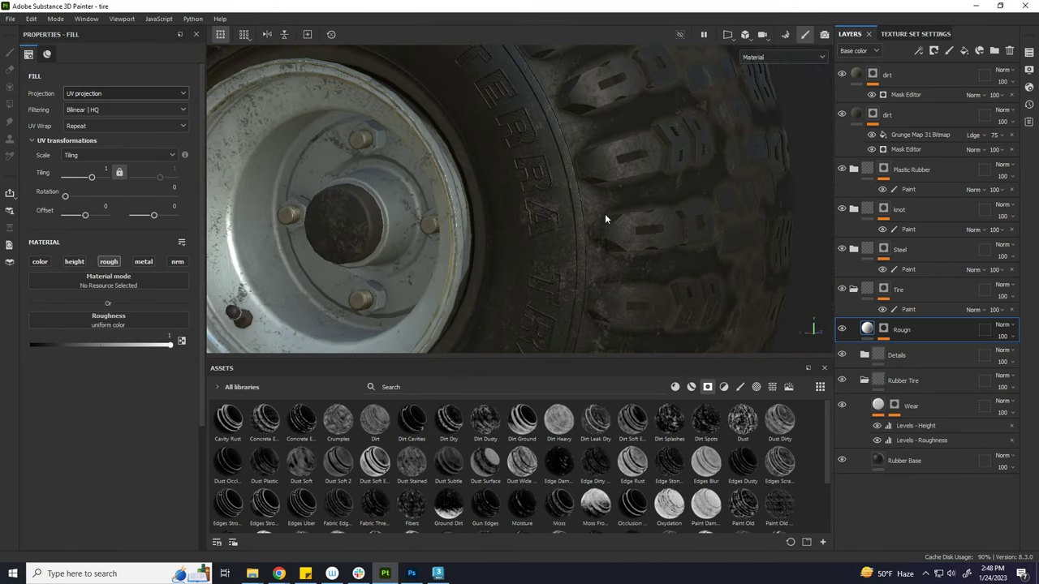
pyautogui.keyDown('alt'); pyautogui.moveTo(604, 217); pyautogui.dragTo(642, 237); pyautogui.keyUp('alt')
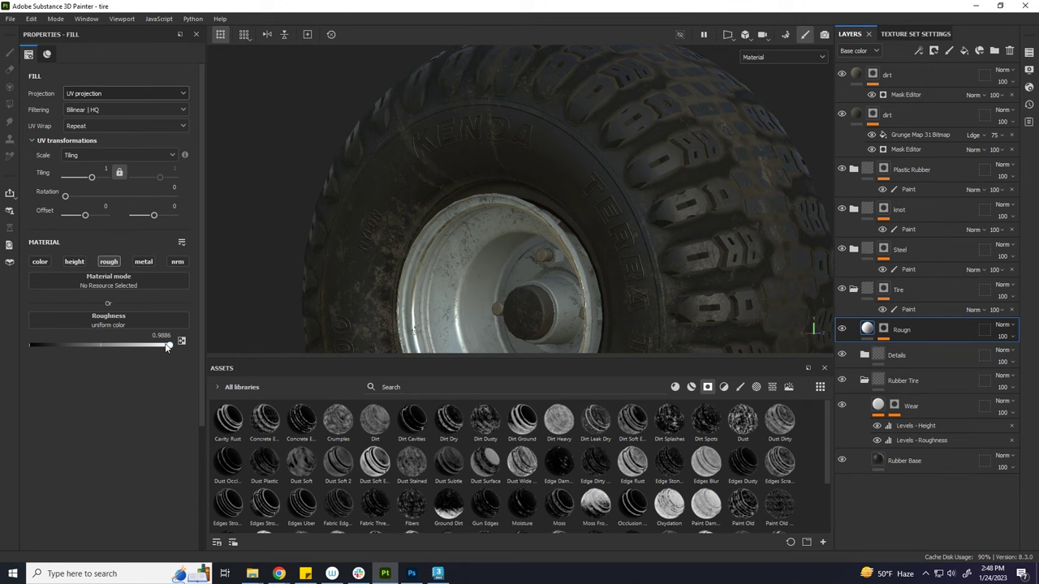
pyautogui.moveTo(168, 347); pyautogui.dragTo(125, 351)
pyautogui.moveTo(608, 219)
pyautogui.keyDown('alt'); pyautogui.mouseDown()
pyautogui.moveTo(605, 190)
pyautogui.moveTo(609, 200)
pyautogui.mouseUp(); pyautogui.keyUp('alt')
# - Toggle the Rough layer's visibility to compare, then switch to the ray-traced render
pyautogui.doubleClick(841, 330)
pyautogui.click(841, 330)
pyautogui.moveTo(625, 243)
pyautogui.keyDown('alt'); pyautogui.mouseDown()
pyautogui.moveTo(566, 225)
pyautogui.moveTo(563, 209)
pyautogui.mouseUp(); pyautogui.keyUp('alt')
pyautogui.scroll(-4, 581, 213)
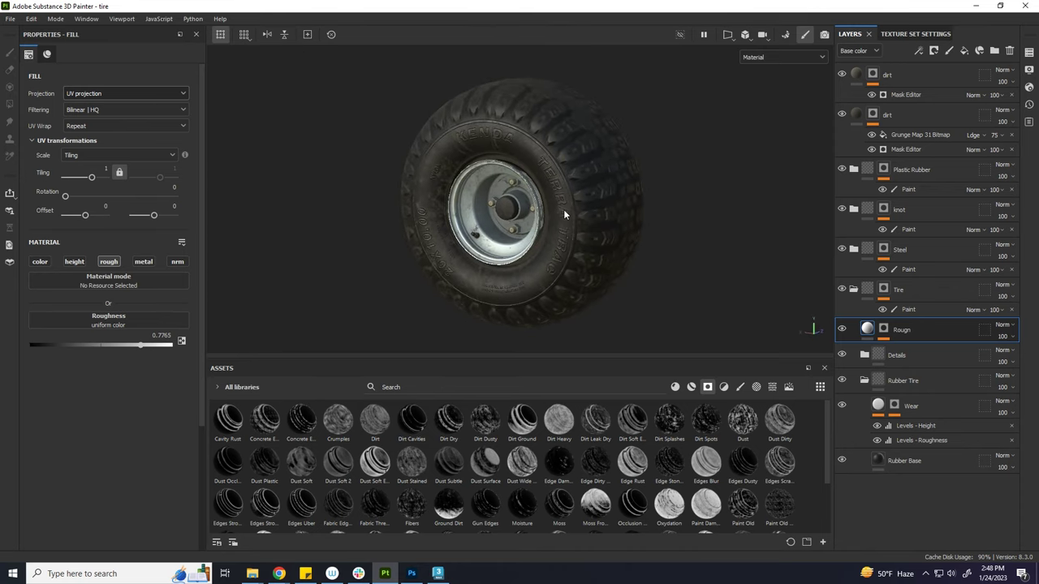
pyautogui.click(823, 36)
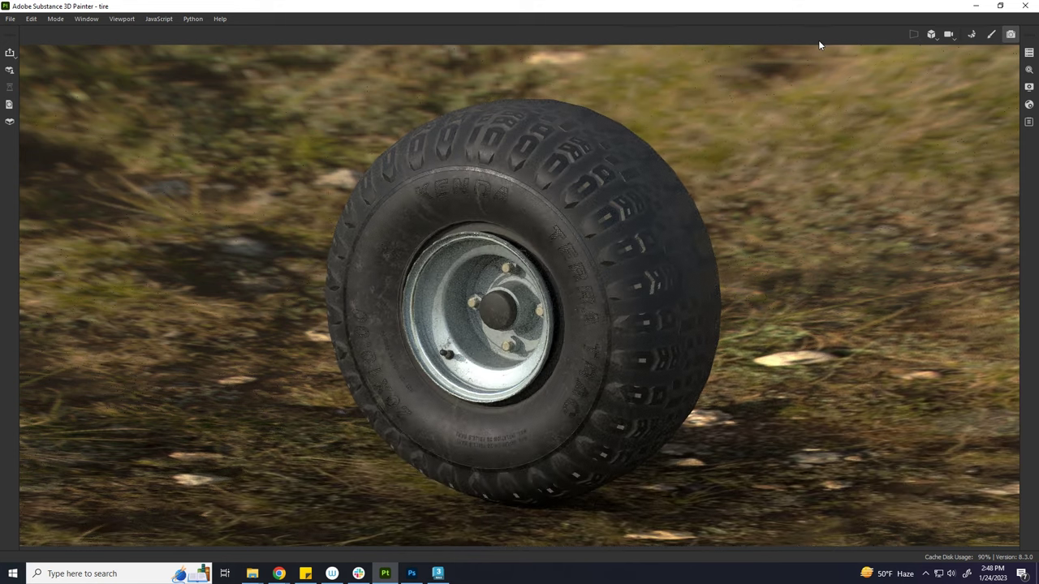
# - Replace the render background with a plain grey Clear color in Display Settings
pyautogui.click(1028, 87)
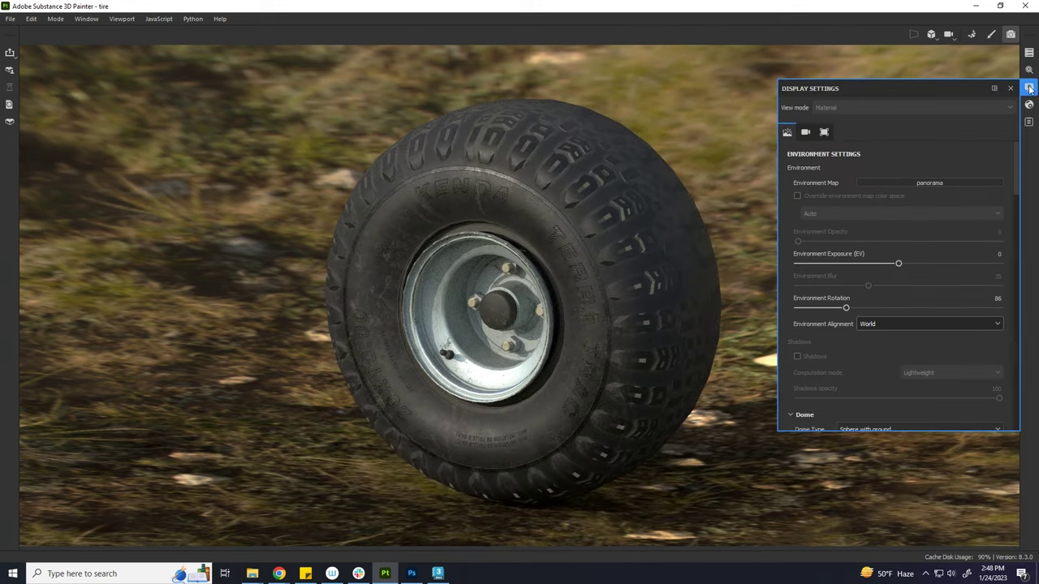
pyautogui.scroll(-3, 888, 265)
pyautogui.click(799, 395)
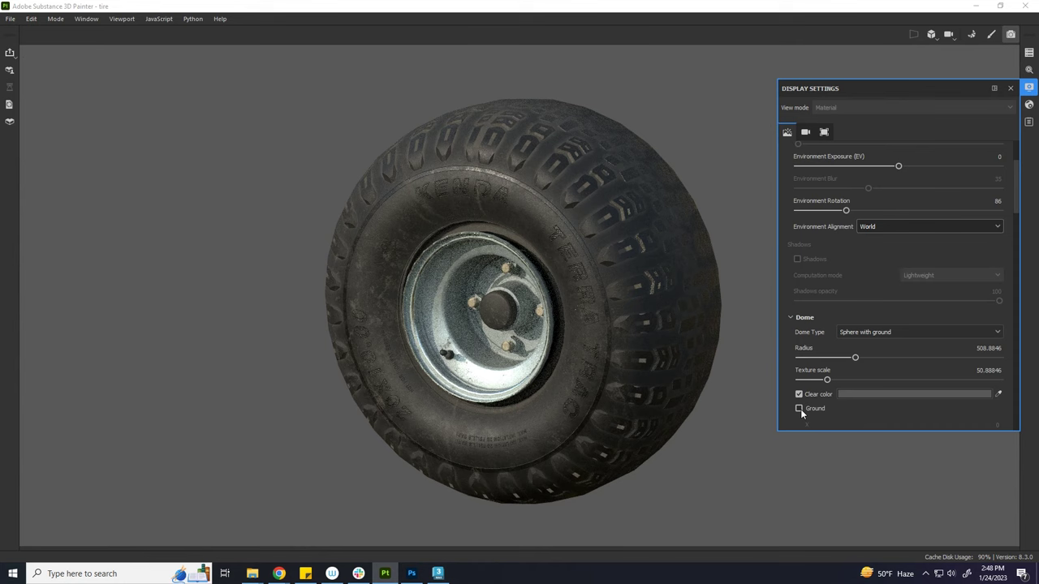
pyautogui.click(734, 335)
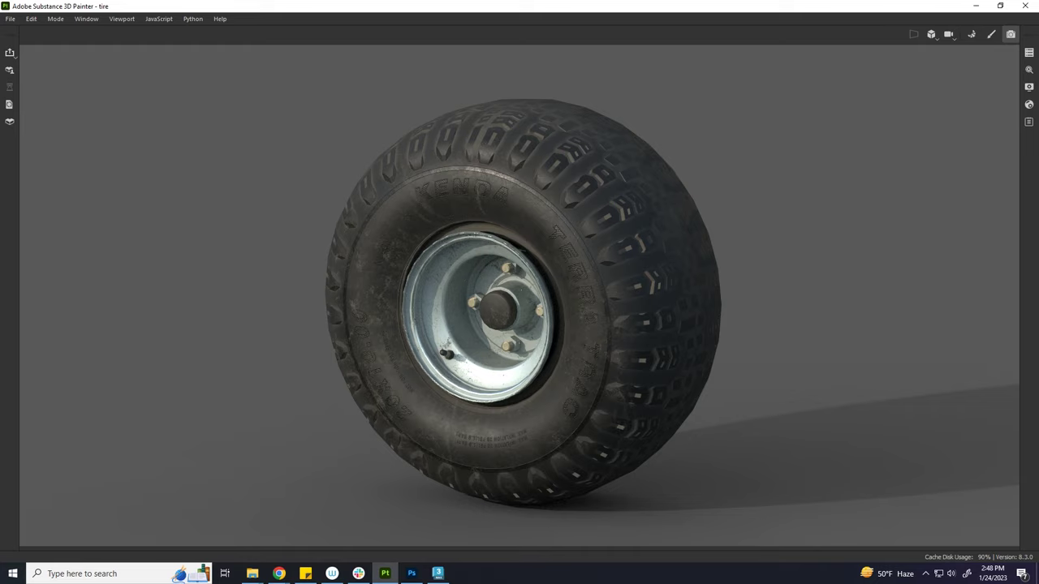
# - Zoom and orbit to show more sidewall and rim, then frame the whole tire
pyautogui.hotkey('alt', 'Tab')
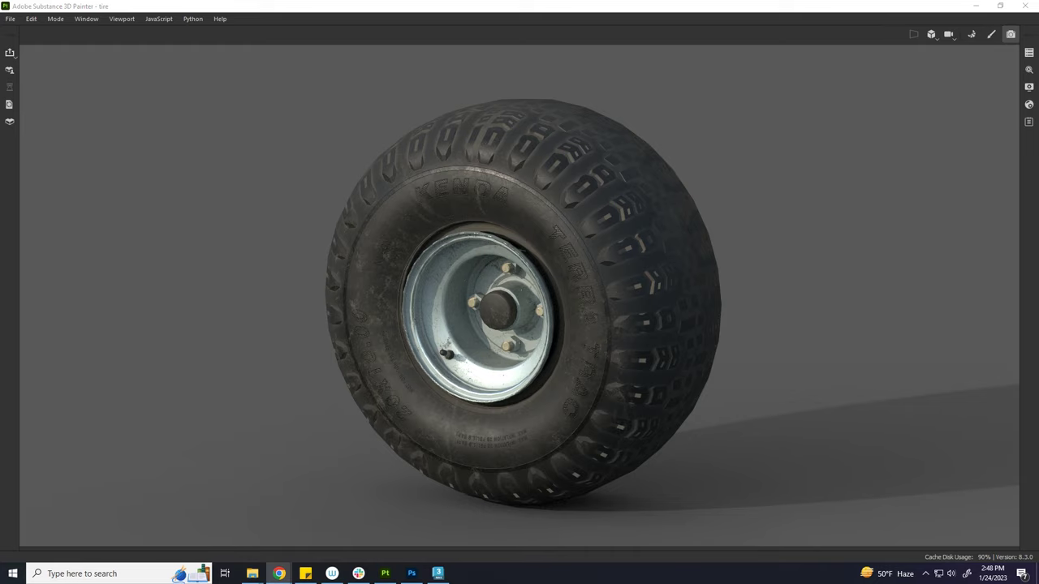
pyautogui.scroll(3, 567, 245)
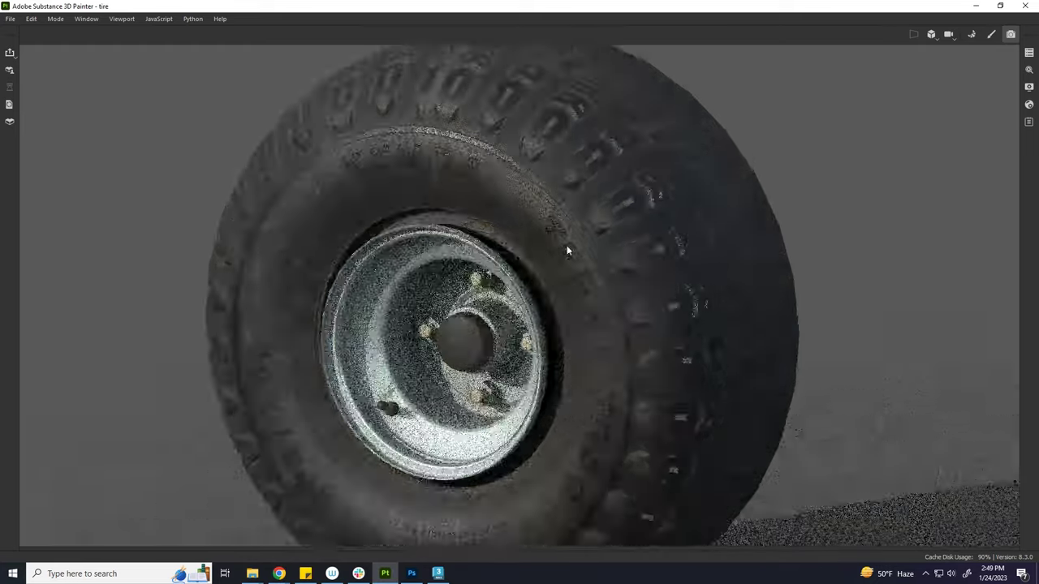
pyautogui.scroll(3, 562, 243)
pyautogui.scroll(2, 549, 246)
pyautogui.scroll(-2, 548, 247)
pyautogui.scroll(-2, 548, 247)
pyautogui.scroll(-3, 549, 248)
pyautogui.scroll(-1, 545, 264)
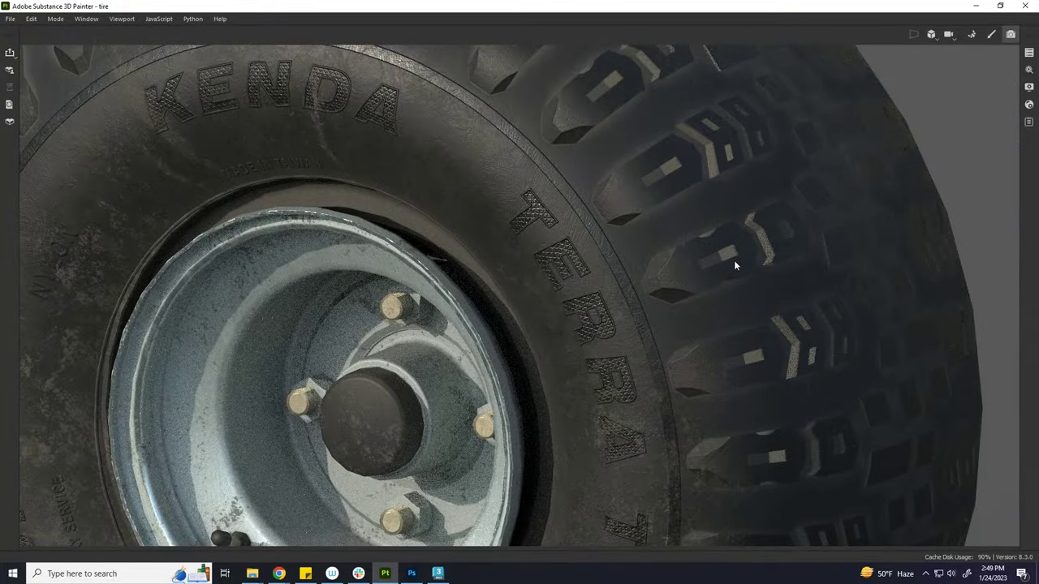
pyautogui.moveTo(656, 264)
pyautogui.keyDown('alt'); pyautogui.mouseDown()
pyautogui.moveTo(623, 271)
pyautogui.moveTo(715, 248)
pyautogui.mouseUp(); pyautogui.keyUp('alt')
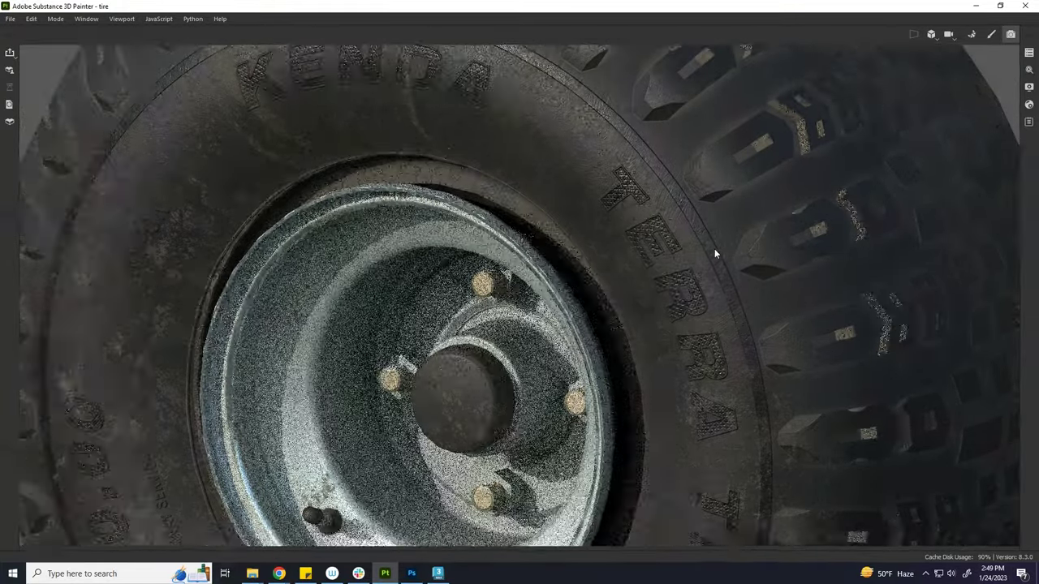
pyautogui.press('f')
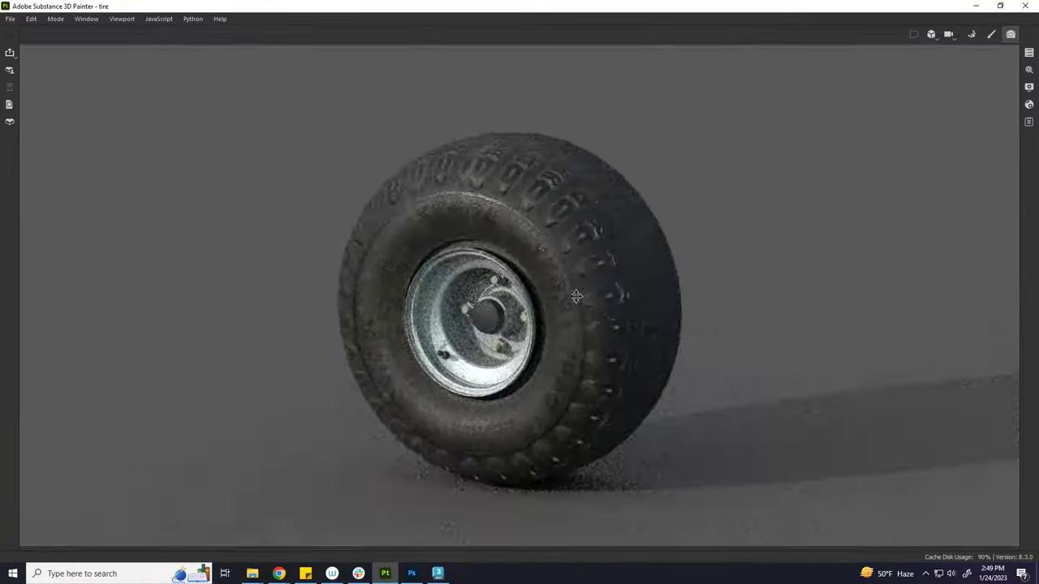